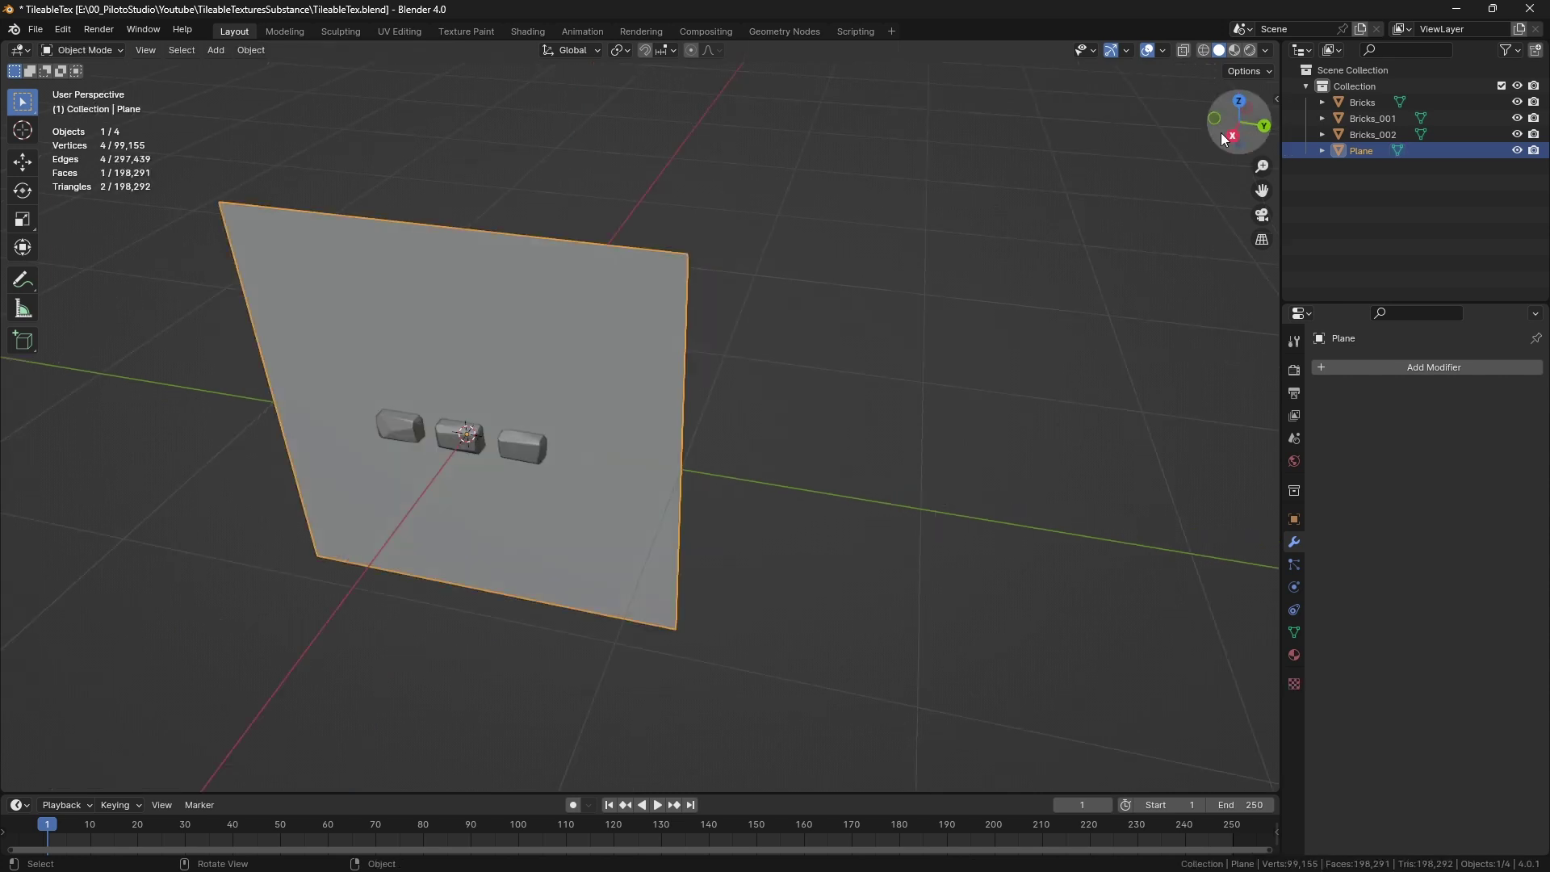
- Rename the plane object as TexturePlane
{"action": "scroll", "coordinate": [599, 421], "scroll_direction": "up", "scroll_amount": 2}
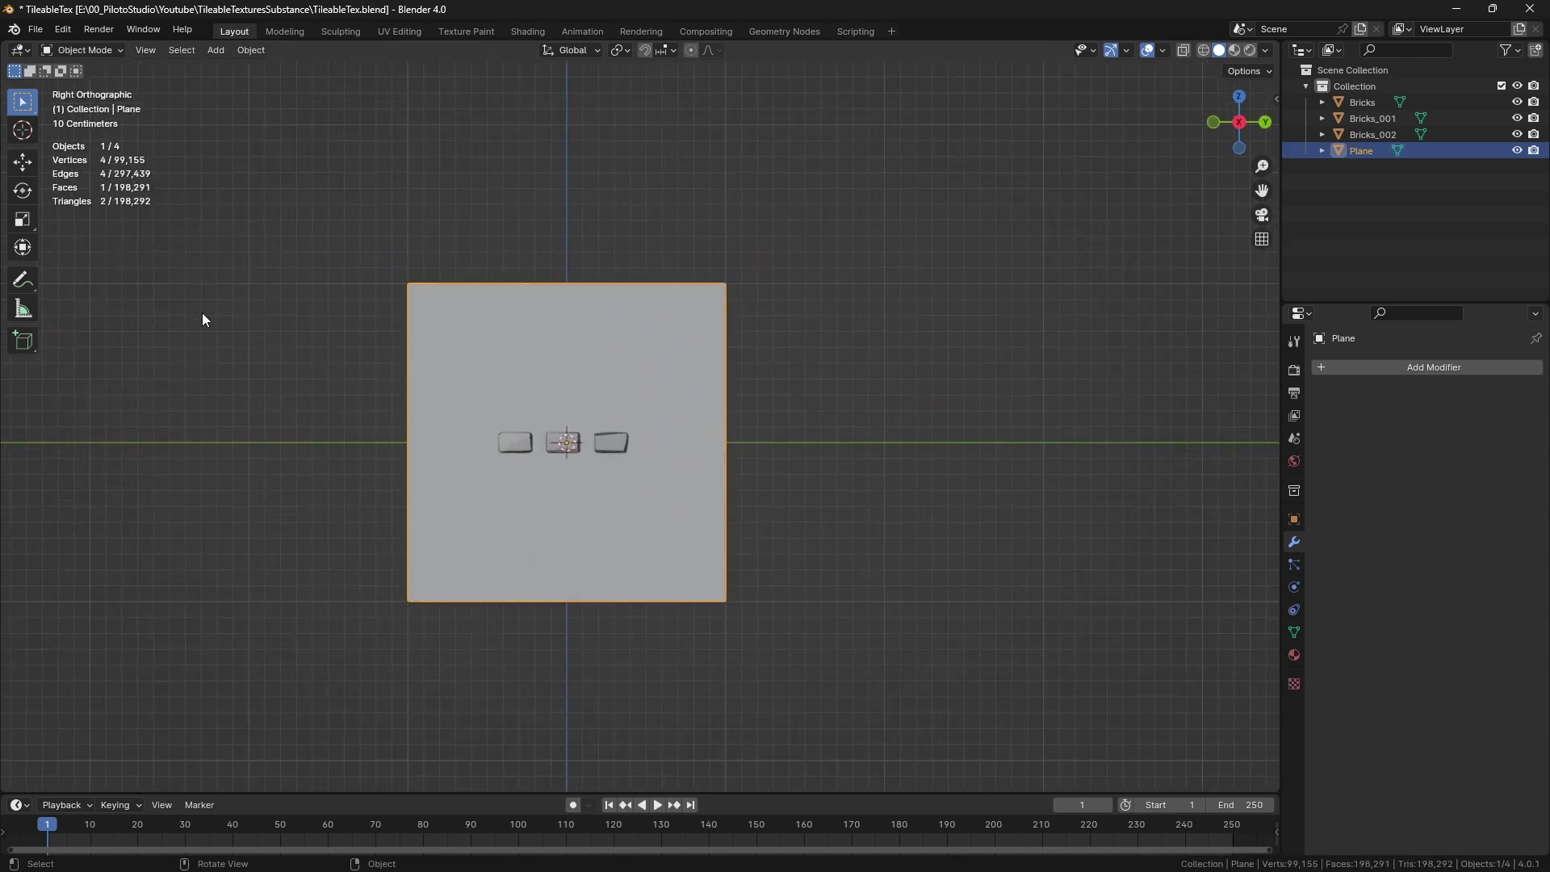
{"action": "key", "text": "F2"}
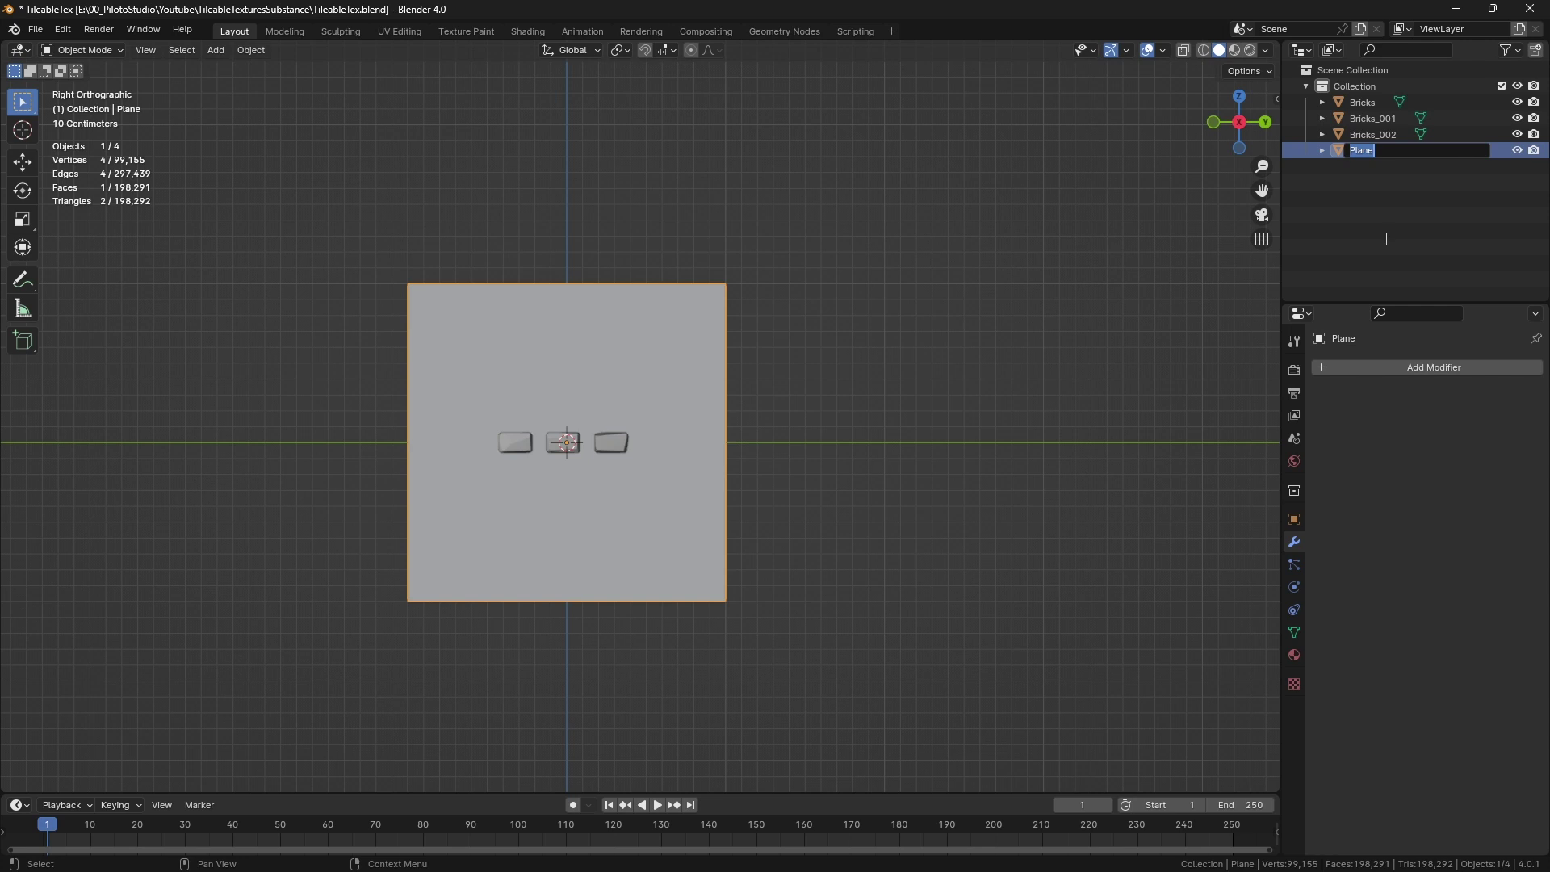
{"action": "type", "text": "TexturePlane"}
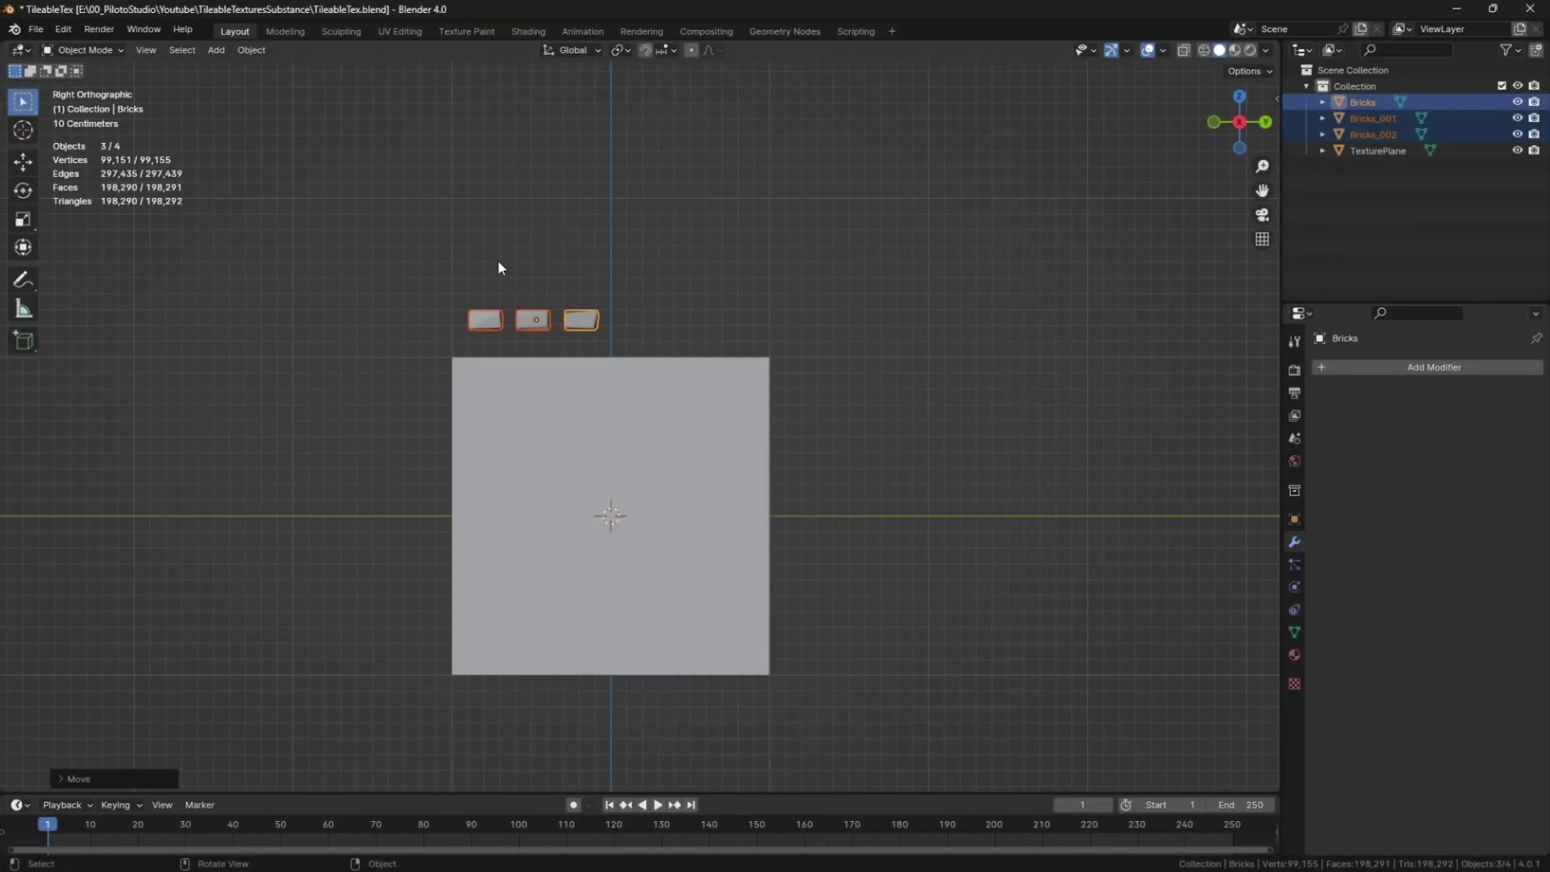
- Move the three selected bricks onto the upper-left corner of the texture plane
{"action": "key", "text": "KP_Decimal"}
{"action": "middle_click_drag", "start_coordinate": [498, 259], "coordinate": [606, 395]}
{"action": "left_click", "coordinate": [1231, 134]}
{"action": "scroll", "coordinate": [820, 289], "scroll_direction": "down", "scroll_amount": 6}
{"action": "scroll", "coordinate": [820, 287], "scroll_direction": "down", "scroll_amount": 1}
{"action": "middle_click_drag", "start_coordinate": [686, 310], "coordinate": [675, 196], "text": "shift"}
{"action": "scroll", "coordinate": [675, 197], "scroll_direction": "up", "scroll_amount": 4}
{"action": "key", "text": "g"}
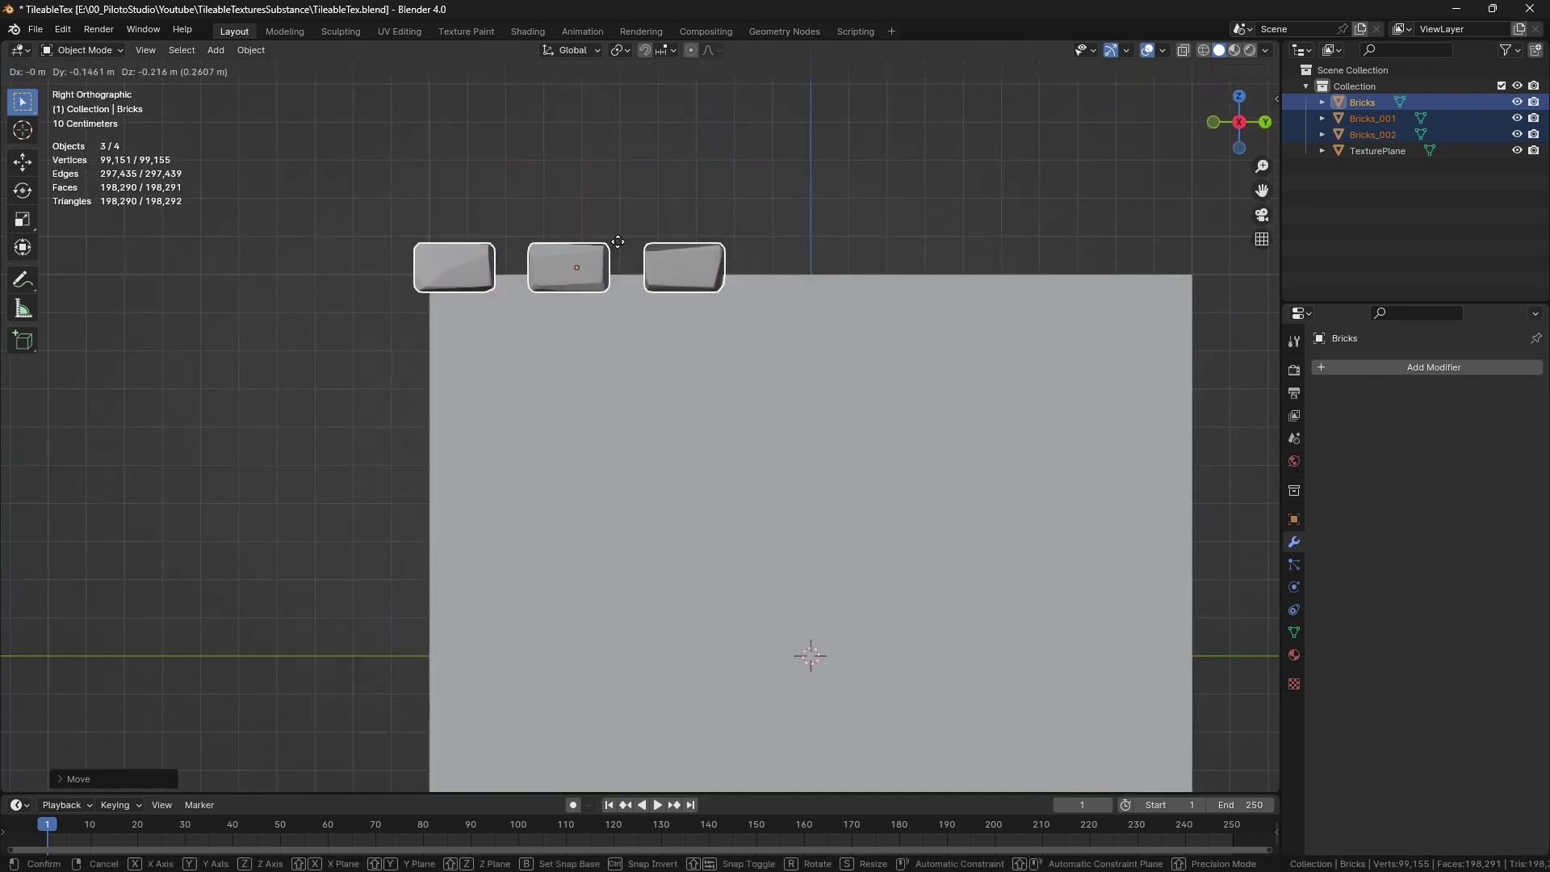
{"action": "left_click", "coordinate": [626, 262]}
- Slide individual bricks along Y to close the gaps between the three bricks
{"action": "scroll", "coordinate": [577, 271], "scroll_direction": "up", "scroll_amount": 2}
{"action": "left_click", "coordinate": [570, 273]}
{"action": "middle_click_drag", "start_coordinate": [570, 273], "coordinate": [622, 322], "text": "shift"}
{"action": "key", "text": "g"}
{"action": "key", "text": "y"}
{"action": "left_click", "coordinate": [577, 324]}
{"action": "left_click", "coordinate": [717, 330]}
{"action": "key", "text": "g"}
{"action": "key", "text": "y"}
{"action": "left_click", "coordinate": [623, 326]}
- Join the three bricks into one object and add an Array modifier with relative offset factor X set to 0
{"action": "left_click", "coordinate": [443, 318], "text": "shift"}
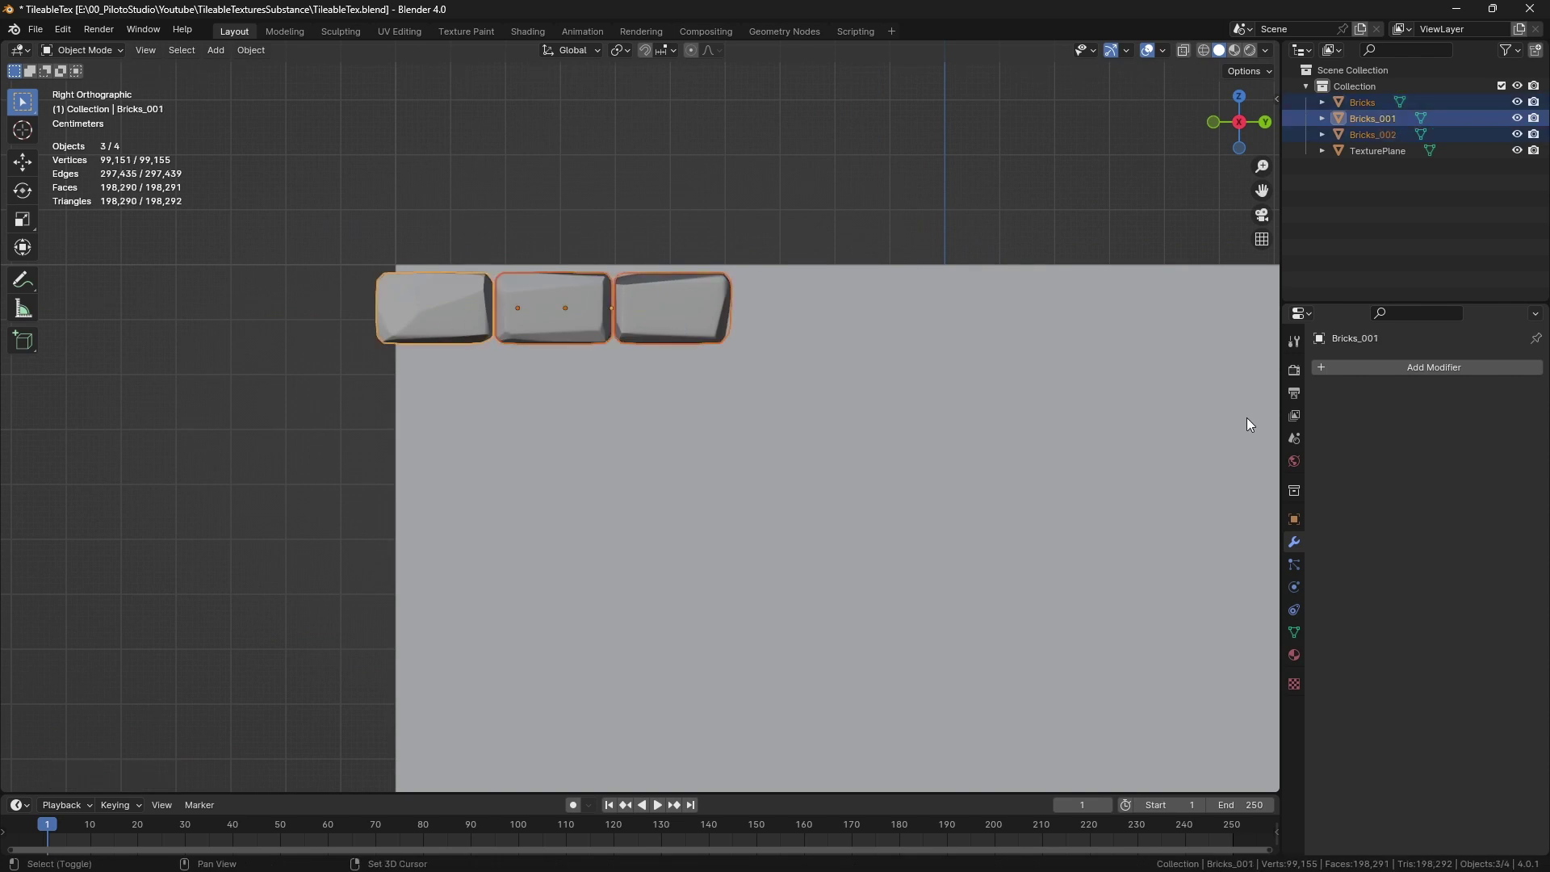
{"action": "key", "text": "ctrl+j"}
{"action": "left_click", "coordinate": [1404, 370]}
{"action": "mouse_move", "coordinate": [1337, 363]}
{"action": "left_click", "coordinate": [1202, 361]}
{"action": "scroll", "coordinate": [318, 357], "scroll_direction": "down", "scroll_amount": 3}
{"action": "left_click", "coordinate": [1444, 487]}
{"action": "type", "text": "0"}
{"action": "key", "text": "Return"}
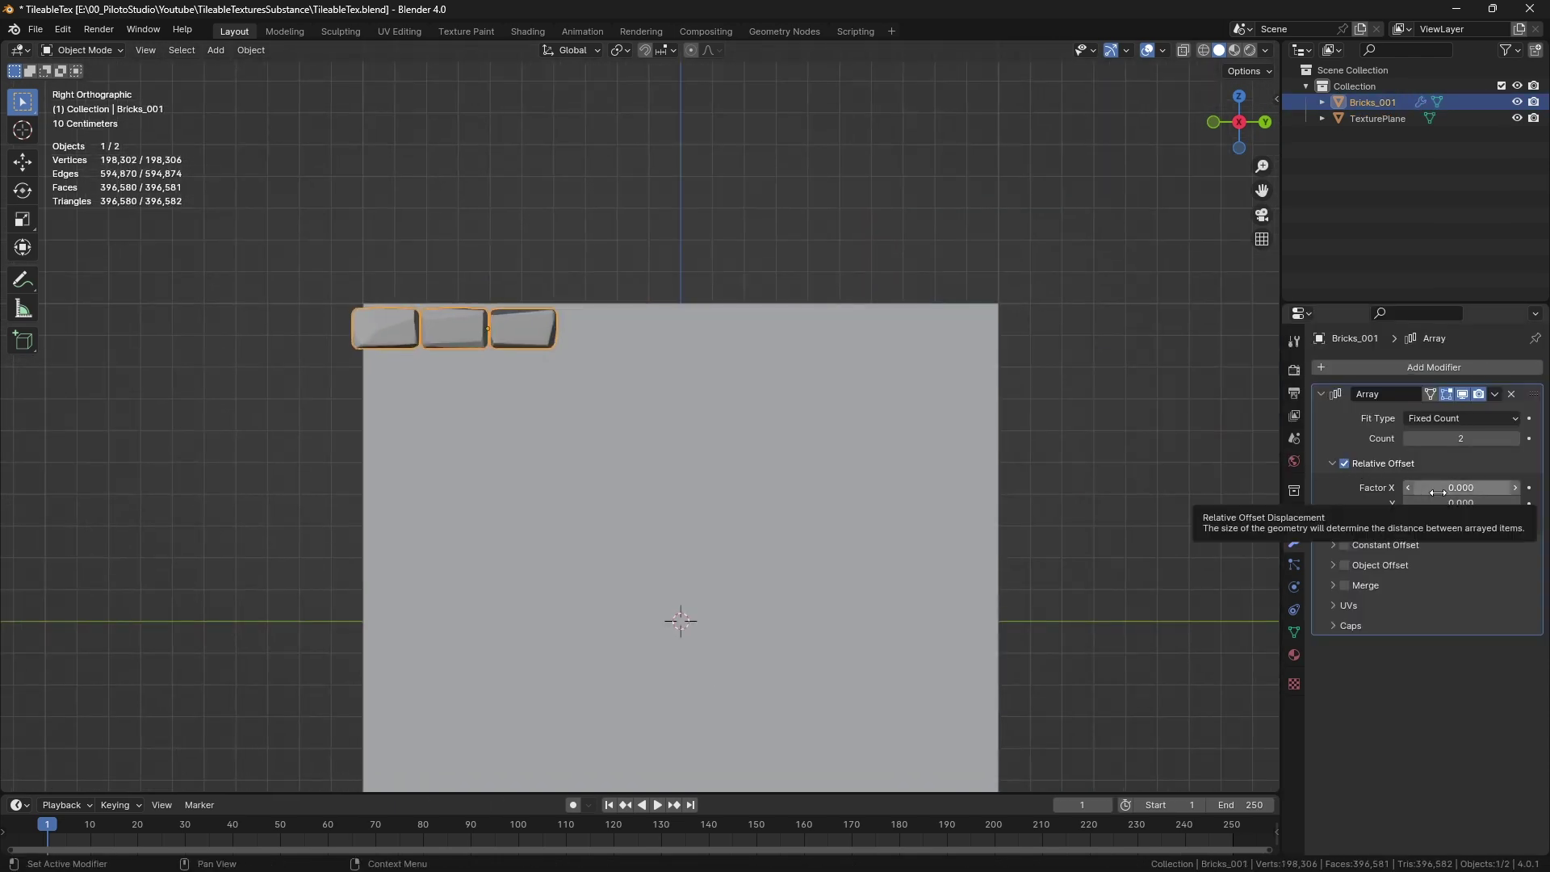
- Set the array's relative offset factor Y to 1 and apply the bricks' rotation and scale
{"action": "left_click", "coordinate": [1470, 504]}
{"action": "type", "text": "1"}
{"action": "key", "text": "Return"}
{"action": "key", "text": "ctrl+z"}
{"action": "left_click", "coordinate": [1453, 501]}
{"action": "key", "text": "Return"}
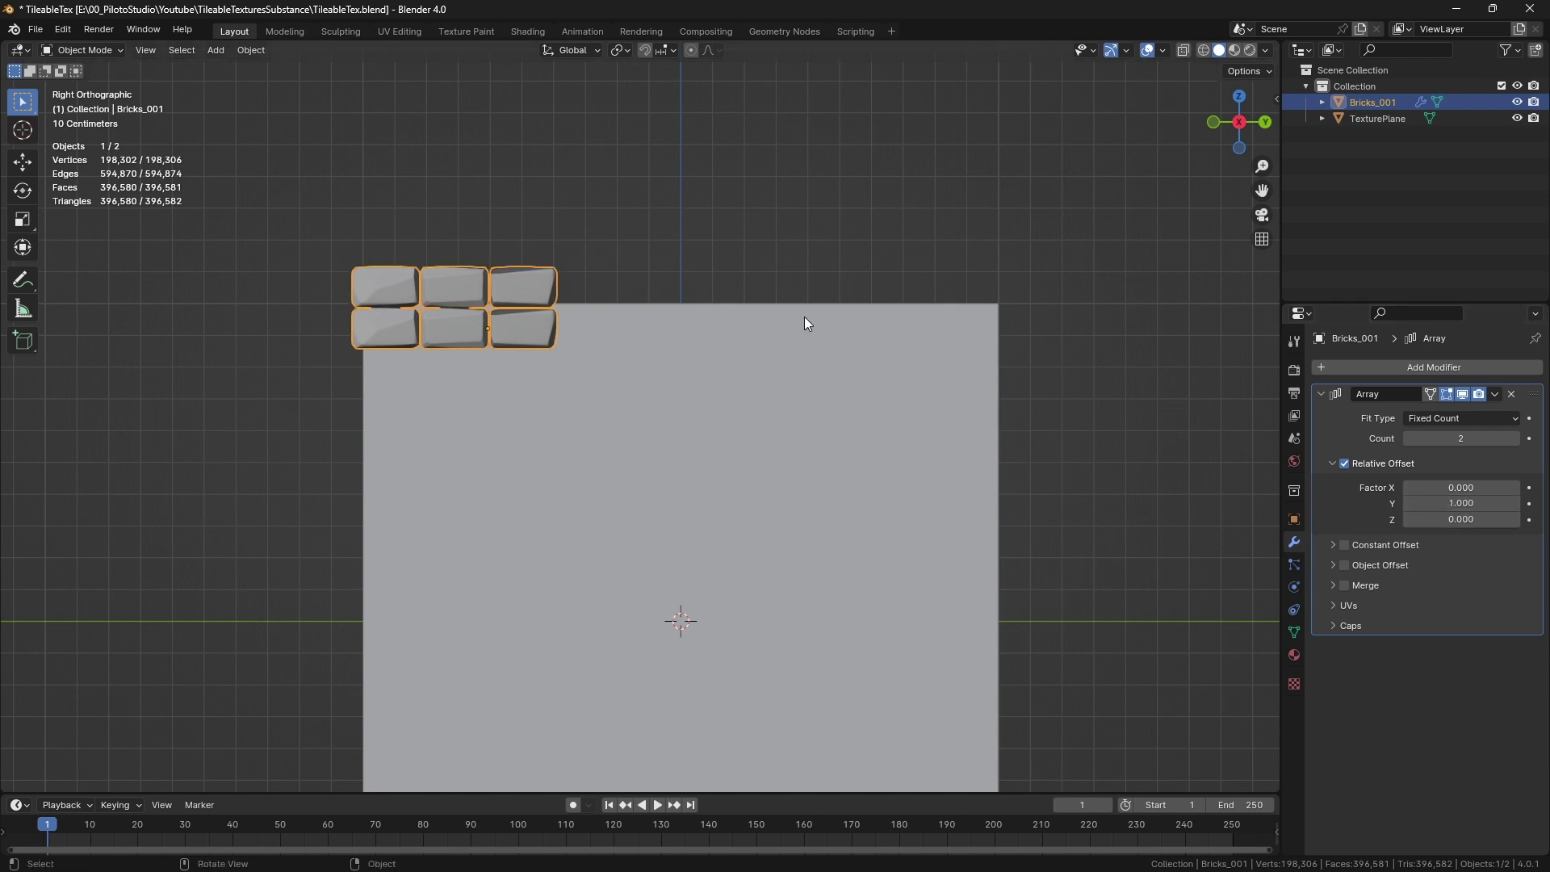
{"action": "key", "text": "ctrl+a"}
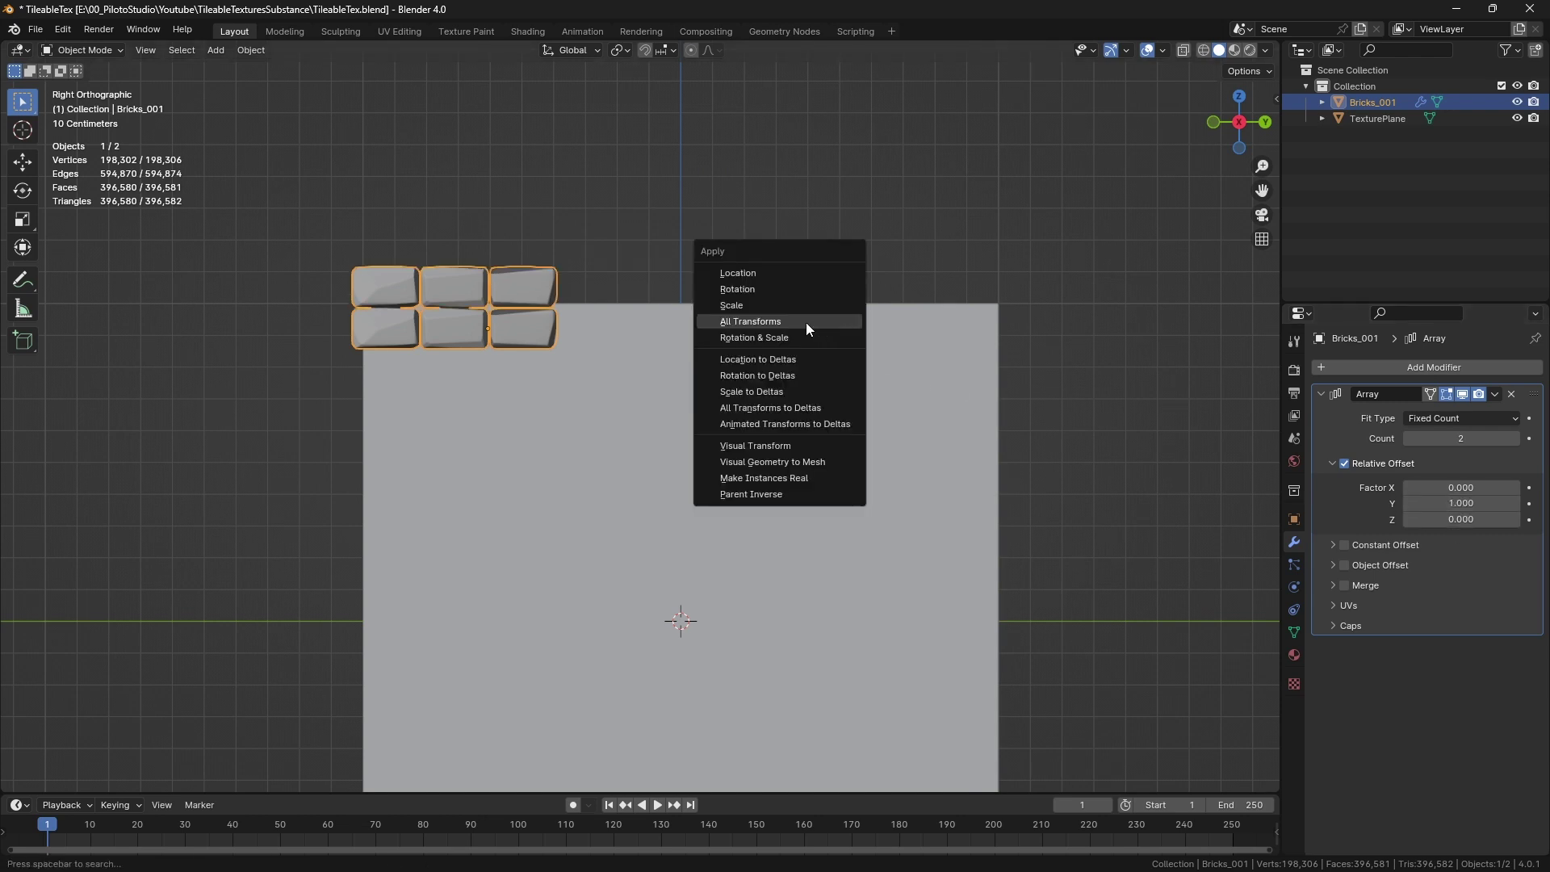
{"action": "left_click", "coordinate": [754, 342]}
- Increase the brick array's count to 3 to extend the row along the plane's upper edge
{"action": "scroll", "coordinate": [714, 347], "scroll_direction": "up", "scroll_amount": 1}
{"action": "middle_click_drag", "start_coordinate": [714, 346], "coordinate": [788, 380], "text": "shift"}
{"action": "left_click", "coordinate": [1513, 439]}
{"action": "scroll", "coordinate": [588, 416], "scroll_direction": "down", "scroll_amount": 2}
{"action": "middle_click_drag", "start_coordinate": [594, 414], "coordinate": [571, 414], "text": "shift"}
{"action": "key", "text": "Tab"}
{"action": "key", "text": "Tab"}
{"action": "middle_click_drag", "start_coordinate": [631, 372], "coordinate": [644, 320], "text": "shift"}
- Duplicate the Array modifier, set the copy's count to 2 and switch it from relative to constant offset
{"action": "key", "text": "shift+d"}
{"action": "left_click", "coordinate": [1320, 394]}
{"action": "left_click", "coordinate": [1409, 460]}
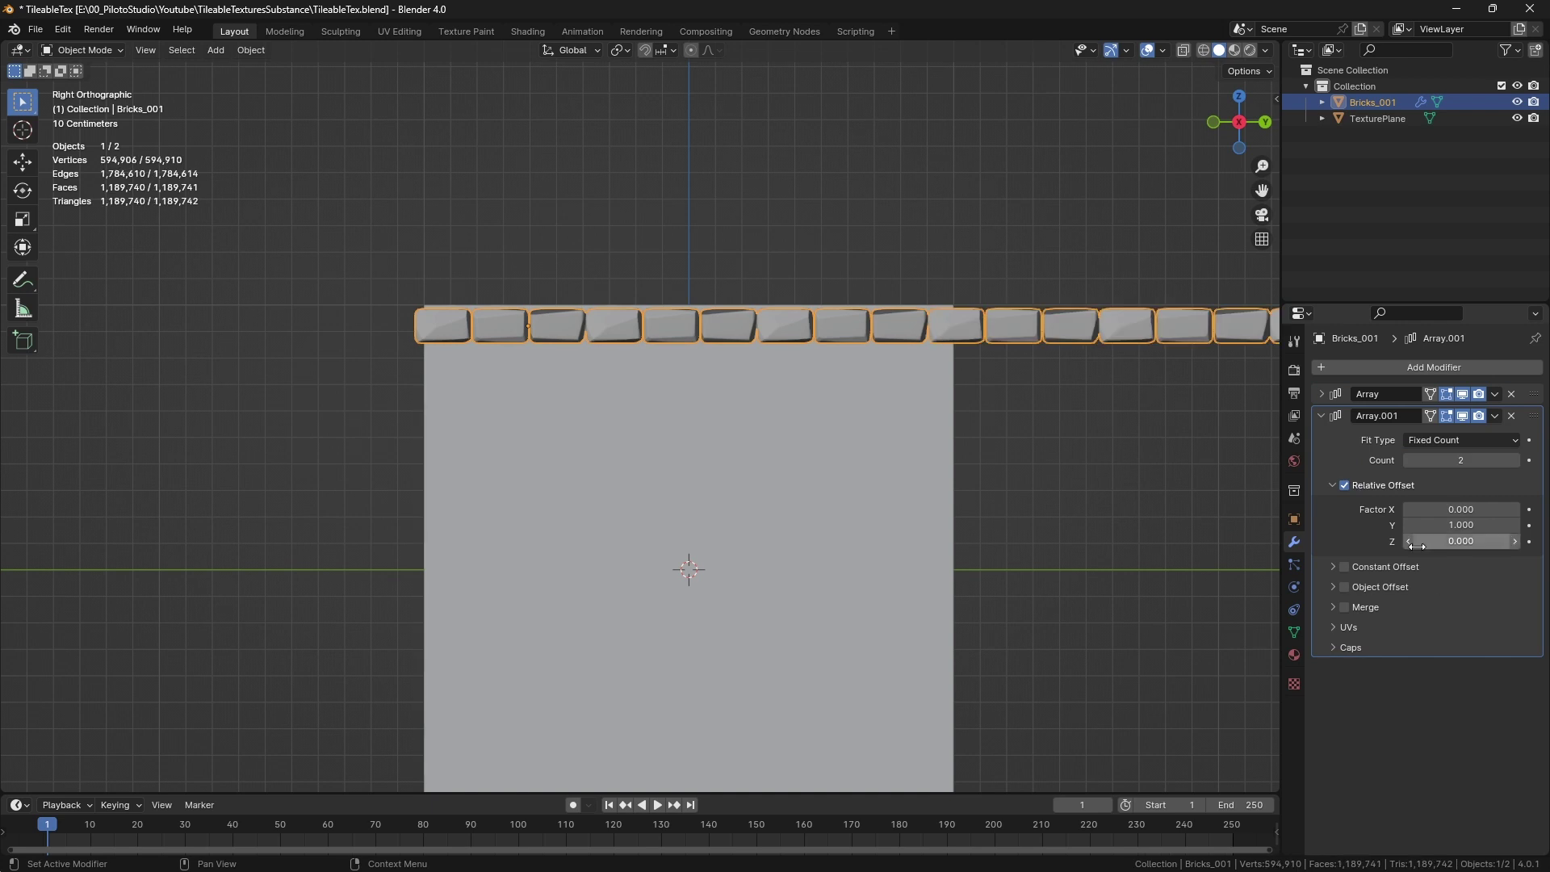
{"action": "left_click", "coordinate": [1335, 484]}
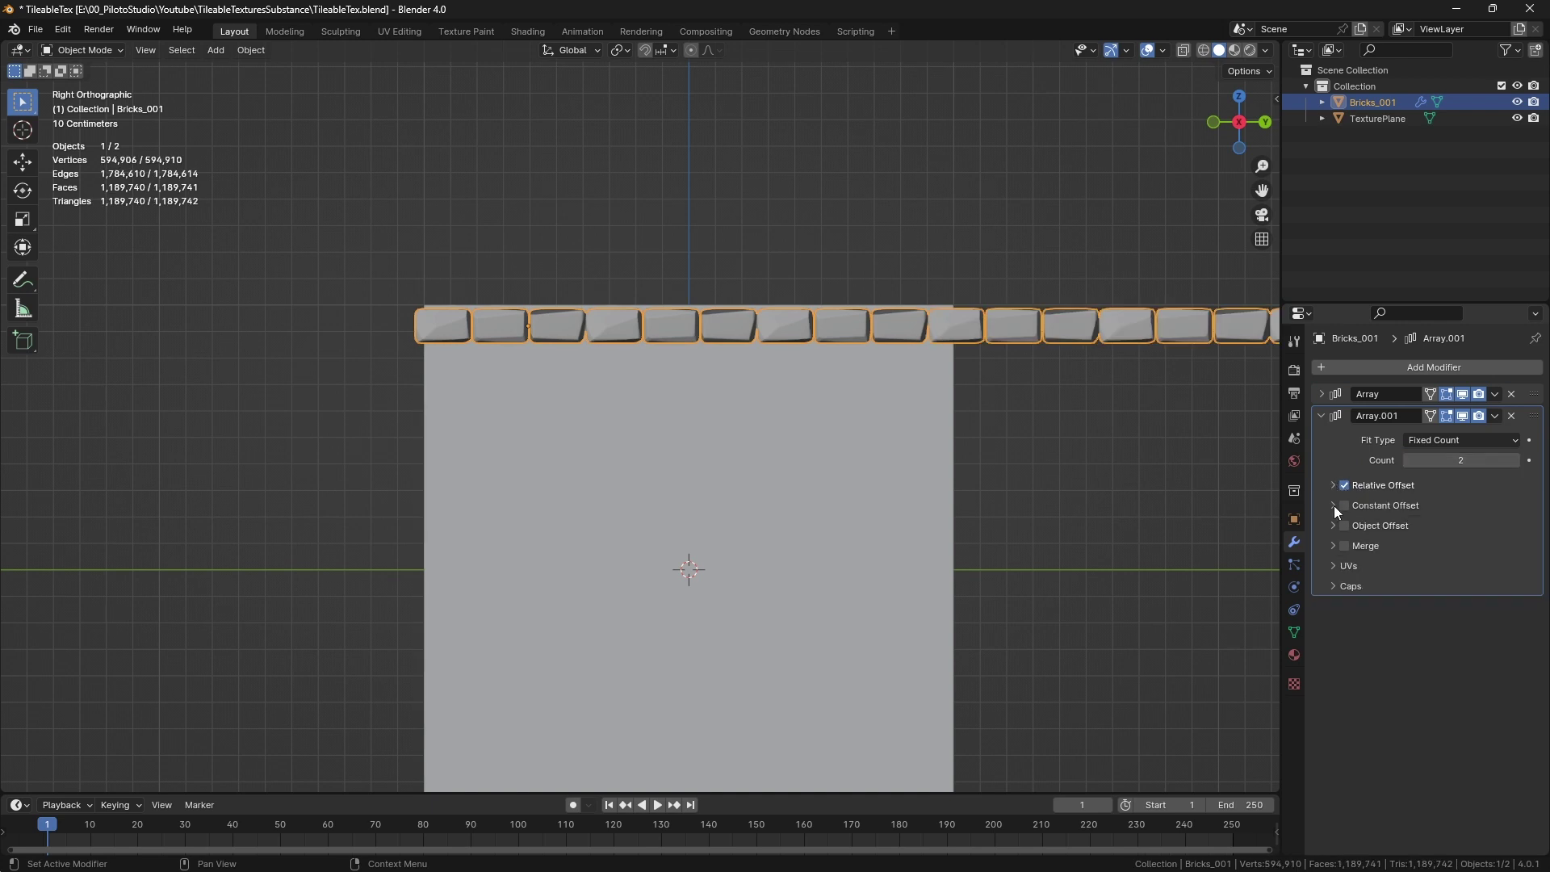
{"action": "left_click", "coordinate": [1344, 485]}
{"action": "left_click", "coordinate": [1331, 506]}
{"action": "left_click", "coordinate": [1344, 506]}
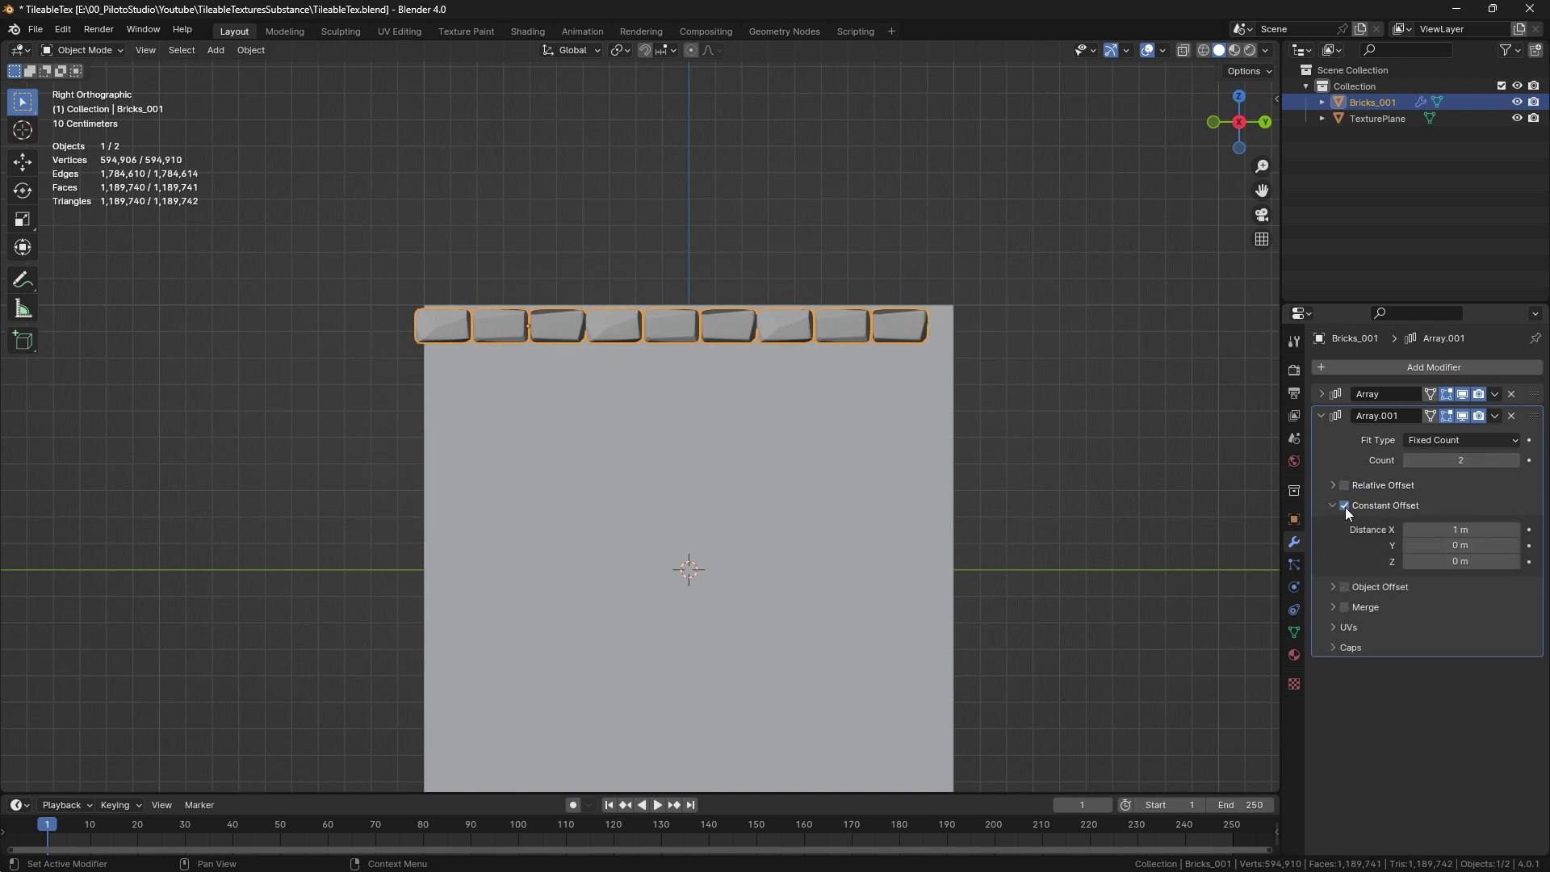
- Set the second array's constant offset distance to X 0 m and Y 2 m
{"action": "left_click", "coordinate": [1476, 531]}
{"action": "type", "text": "0"}
{"action": "left_click", "coordinate": [1458, 545]}
{"action": "type", "text": "2"}
{"action": "key", "text": "Return"}
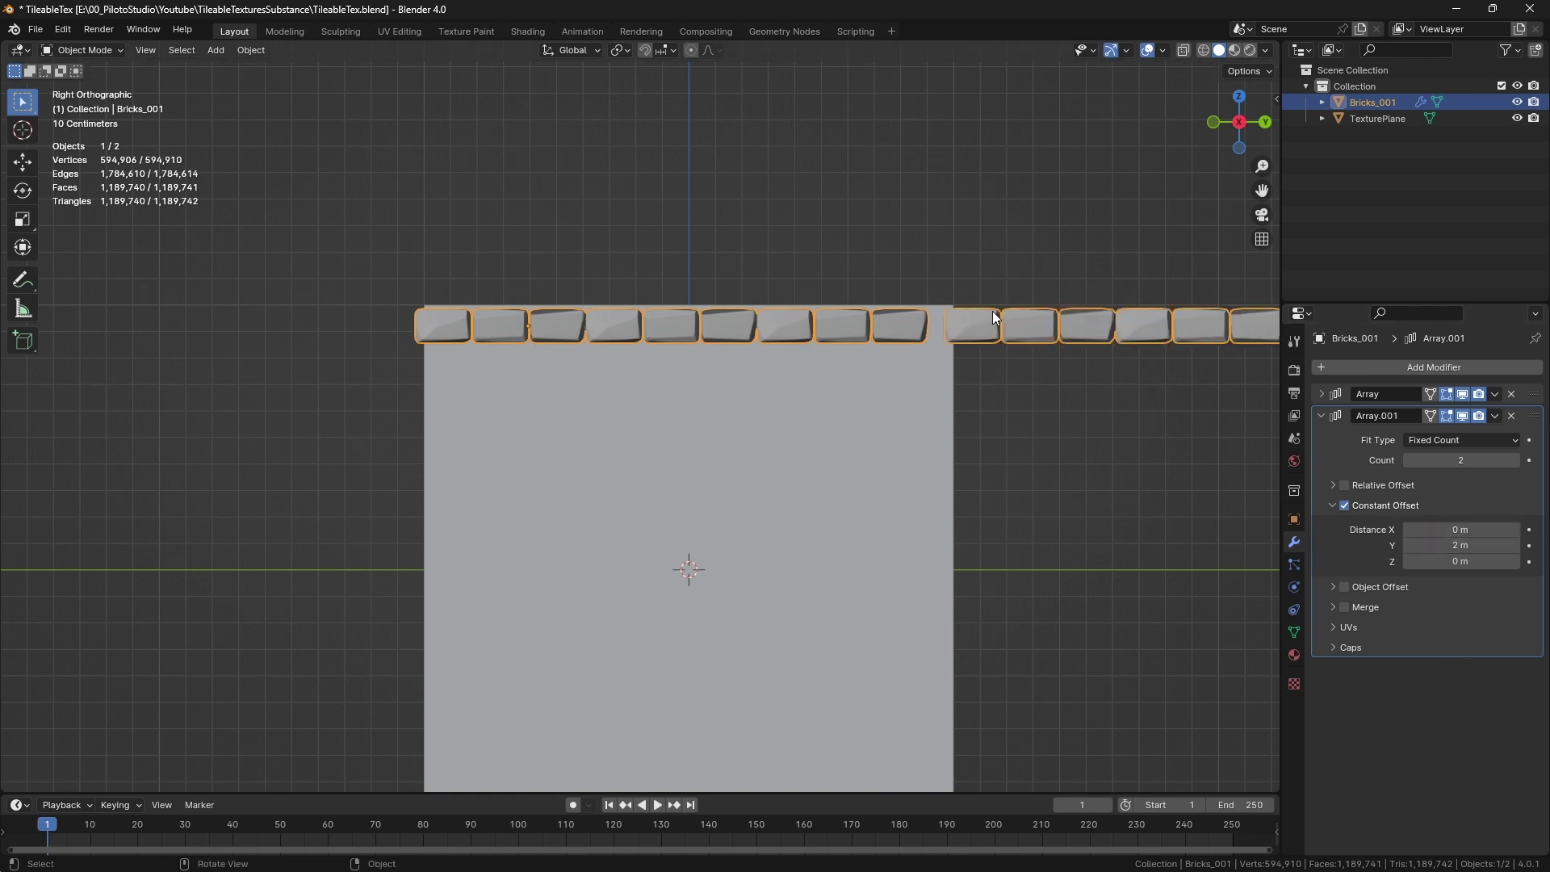
- Scale up the brick mesh slightly in Edit Mode until the repeated rows meet without a gap
{"action": "key", "text": "Tab"}
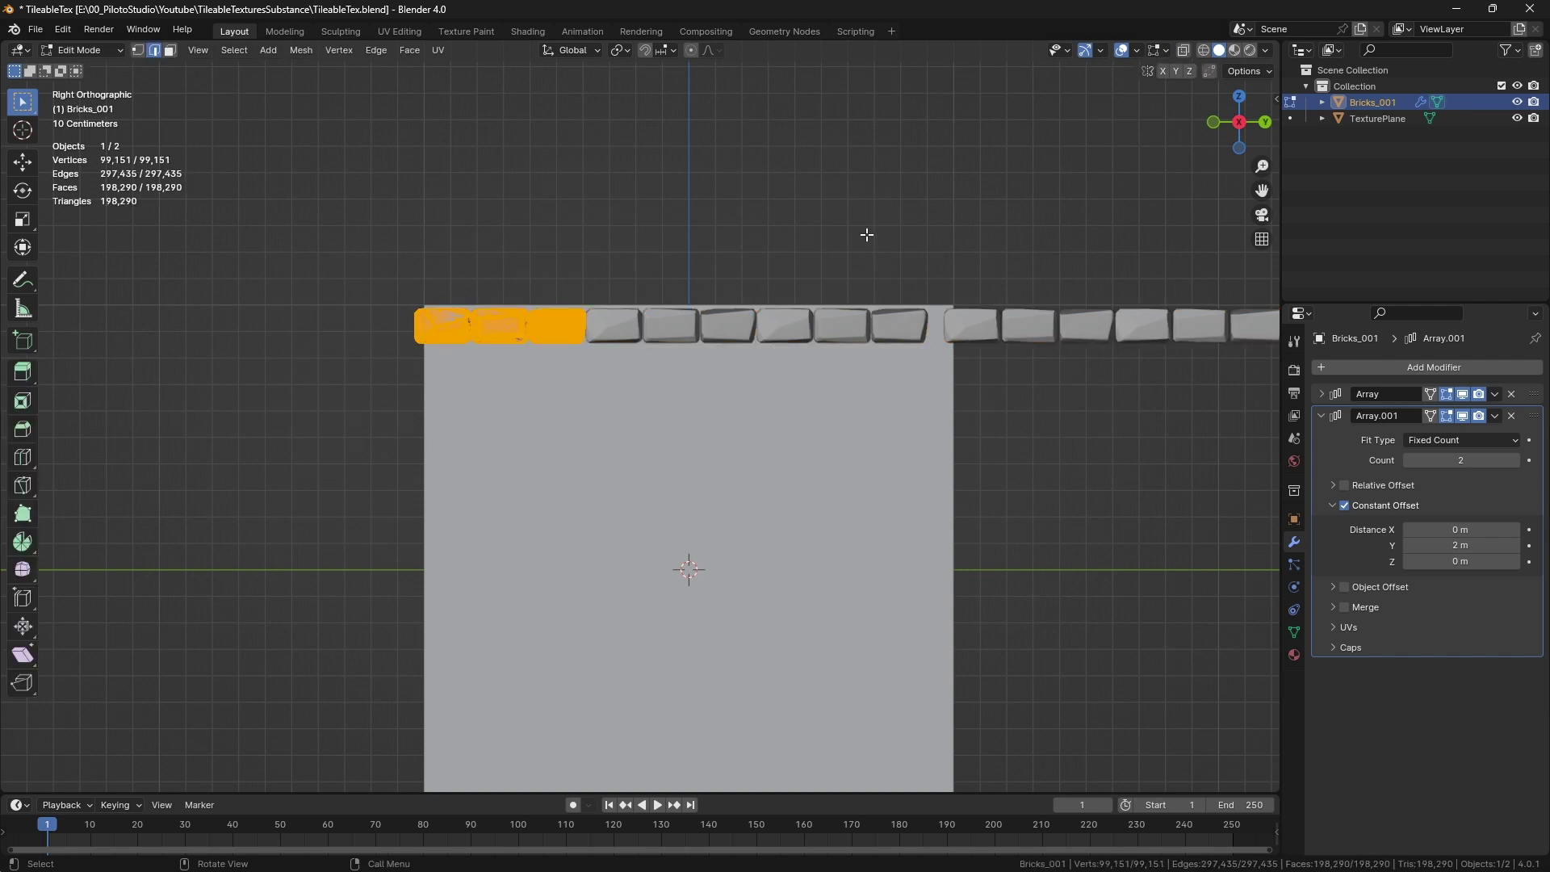
{"action": "key", "text": "s"}
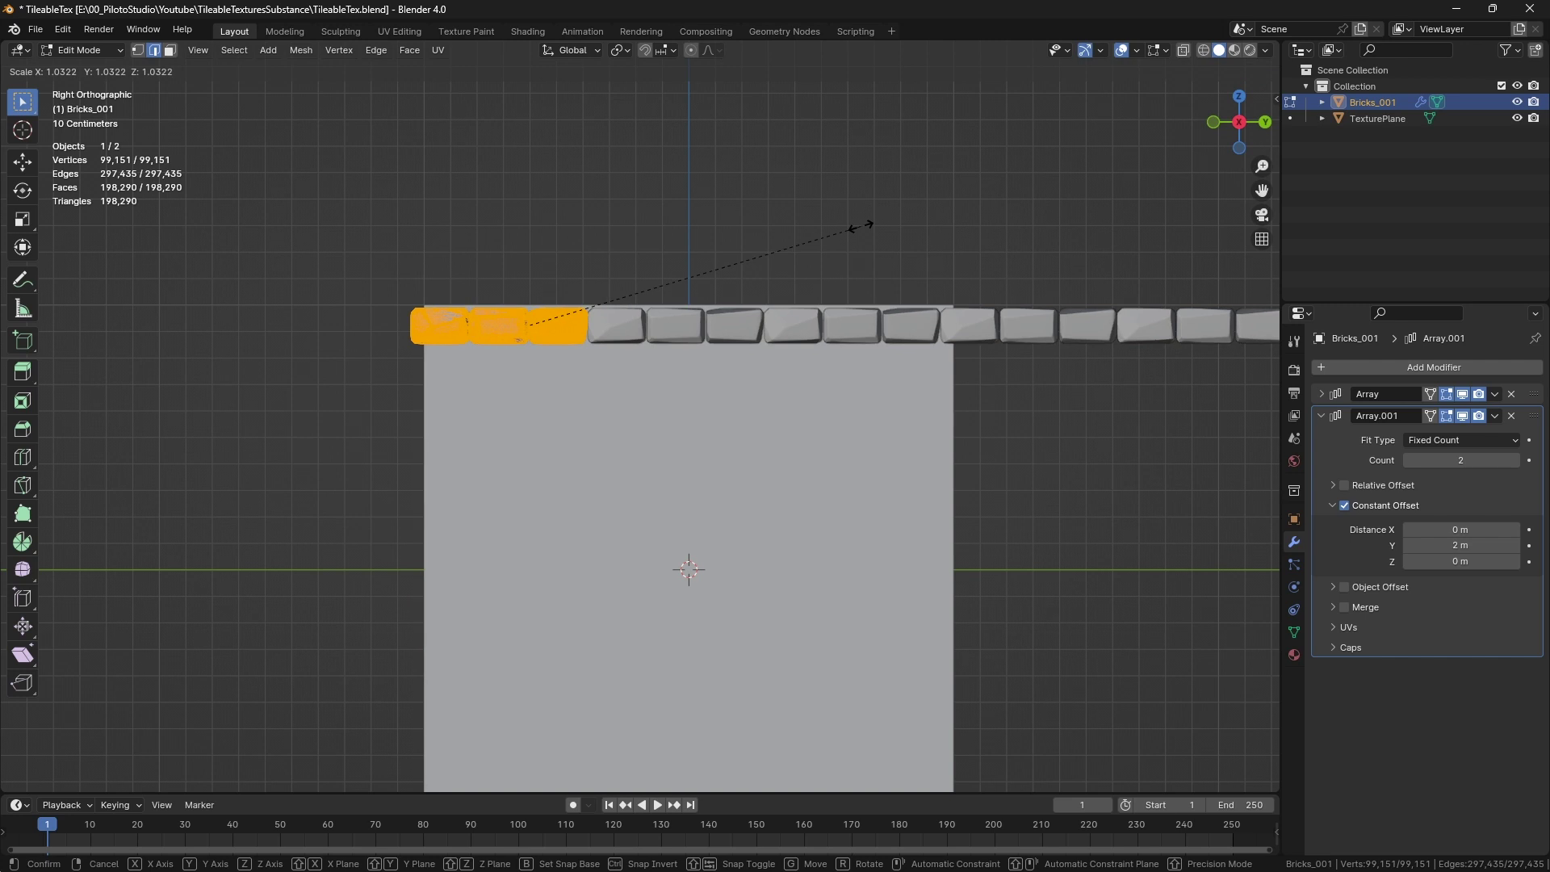
{"action": "left_click", "coordinate": [872, 232]}
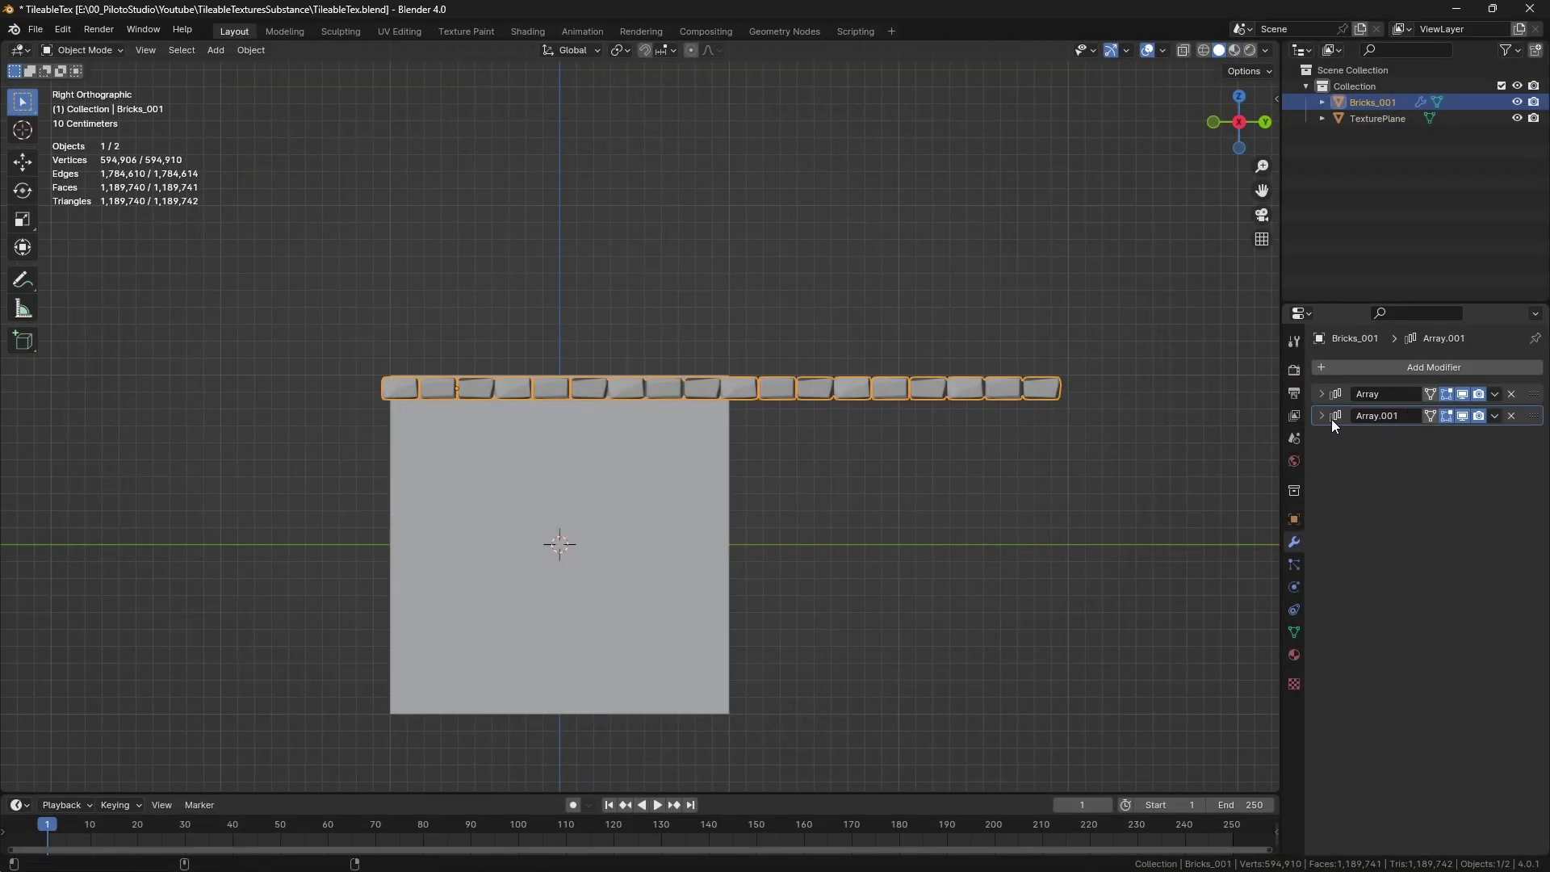
- Duplicate the constant-offset Array modifier and set the copy's distances to Y 0 m and Z 2 m
{"action": "left_click", "coordinate": [1321, 415]}
{"action": "key", "text": "shift+d"}
{"action": "scroll", "coordinate": [1397, 653], "scroll_direction": "down", "scroll_amount": 2}
{"action": "left_click", "coordinate": [1451, 742]}
{"action": "type", "text": "0"}
{"action": "left_click", "coordinate": [1449, 758]}
{"action": "type", "text": "2"}
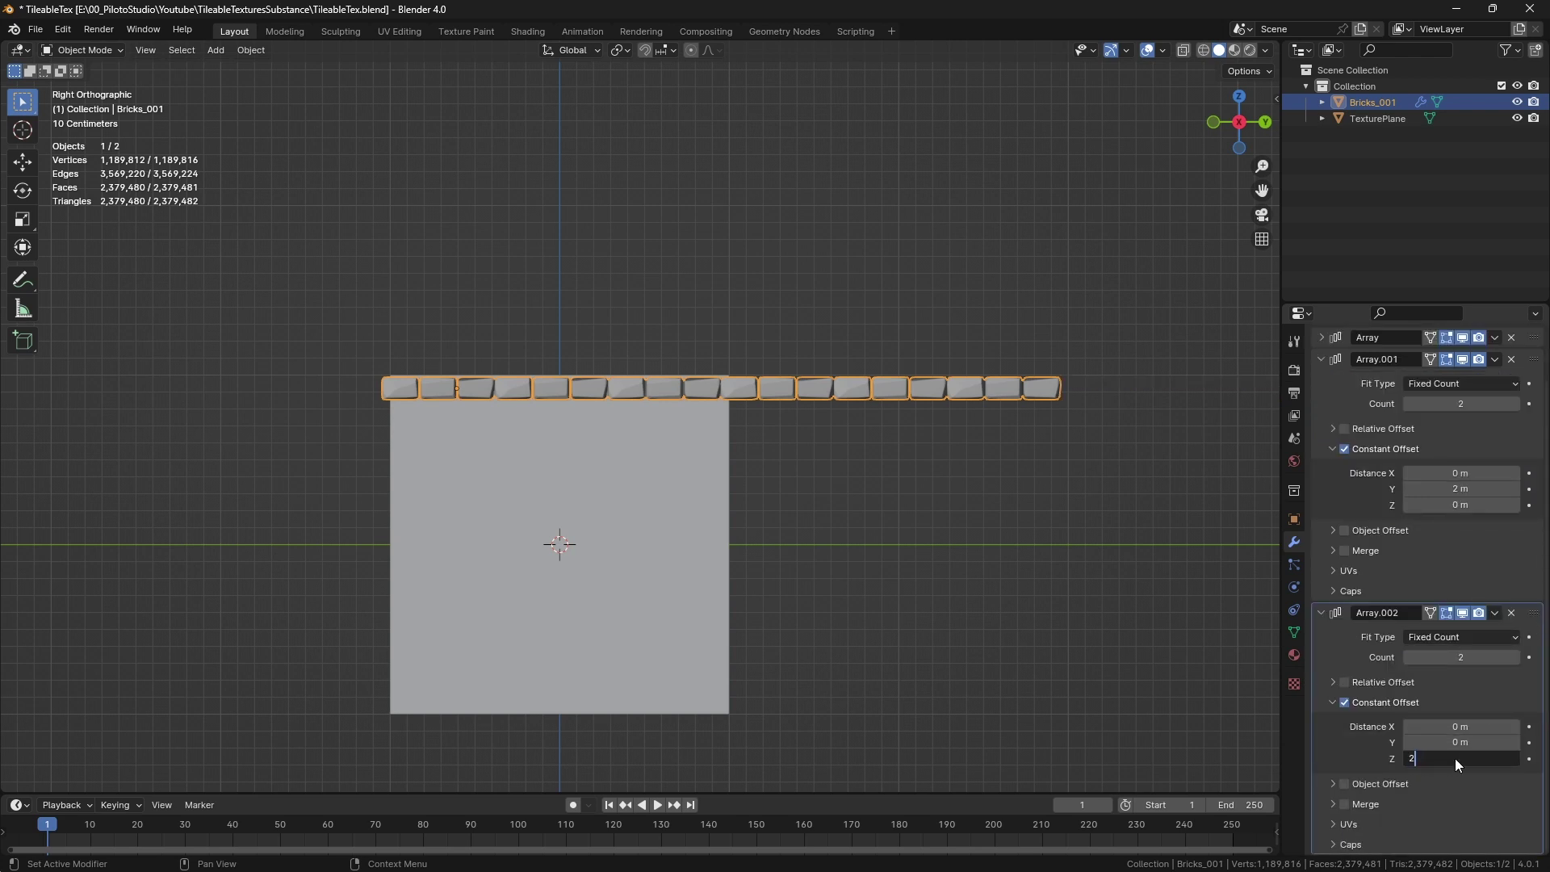
{"action": "key", "text": "Return"}
- Set the third array's constant offset distance Z to -2 m
{"action": "scroll", "coordinate": [791, 550], "scroll_direction": "down", "scroll_amount": 1}
{"action": "left_click", "coordinate": [1444, 757]}
{"action": "key", "text": "Left"}
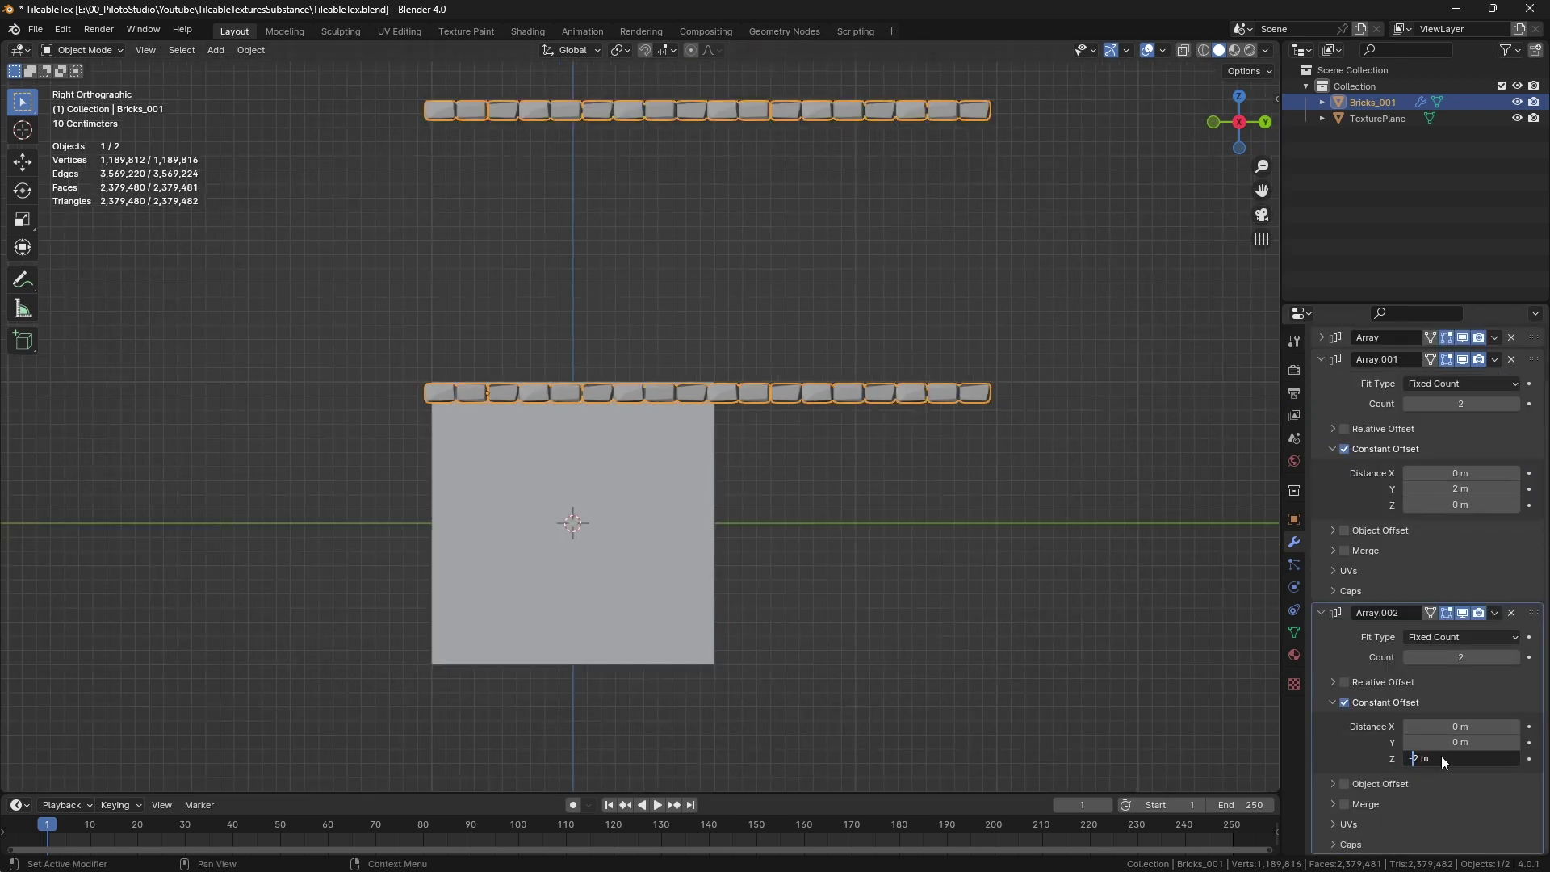
{"action": "type", "text": "-"}
{"action": "key", "text": "Return"}
- Raise the brick rows along Z so the upper row straddles the plane's top edge, and deselect them
{"action": "scroll", "coordinate": [628, 521], "scroll_direction": "up", "scroll_amount": 3}
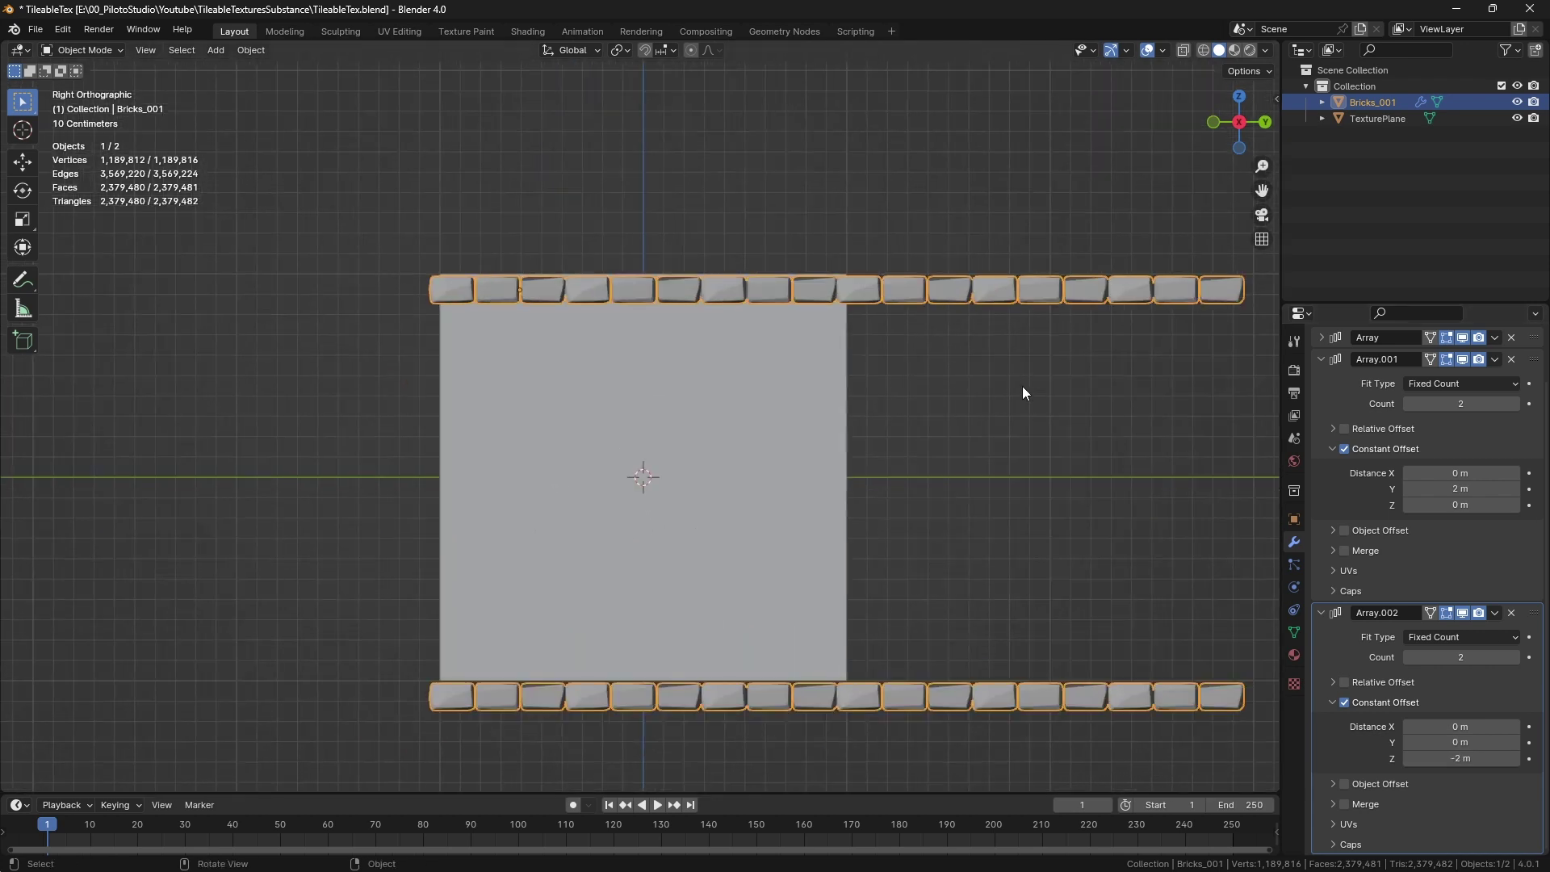
{"action": "key", "text": "g"}
{"action": "key", "text": "z"}
{"action": "left_click", "coordinate": [1024, 371]}
{"action": "left_click", "coordinate": [1025, 371]}
{"action": "scroll", "coordinate": [303, 328], "scroll_direction": "down", "scroll_amount": 1}
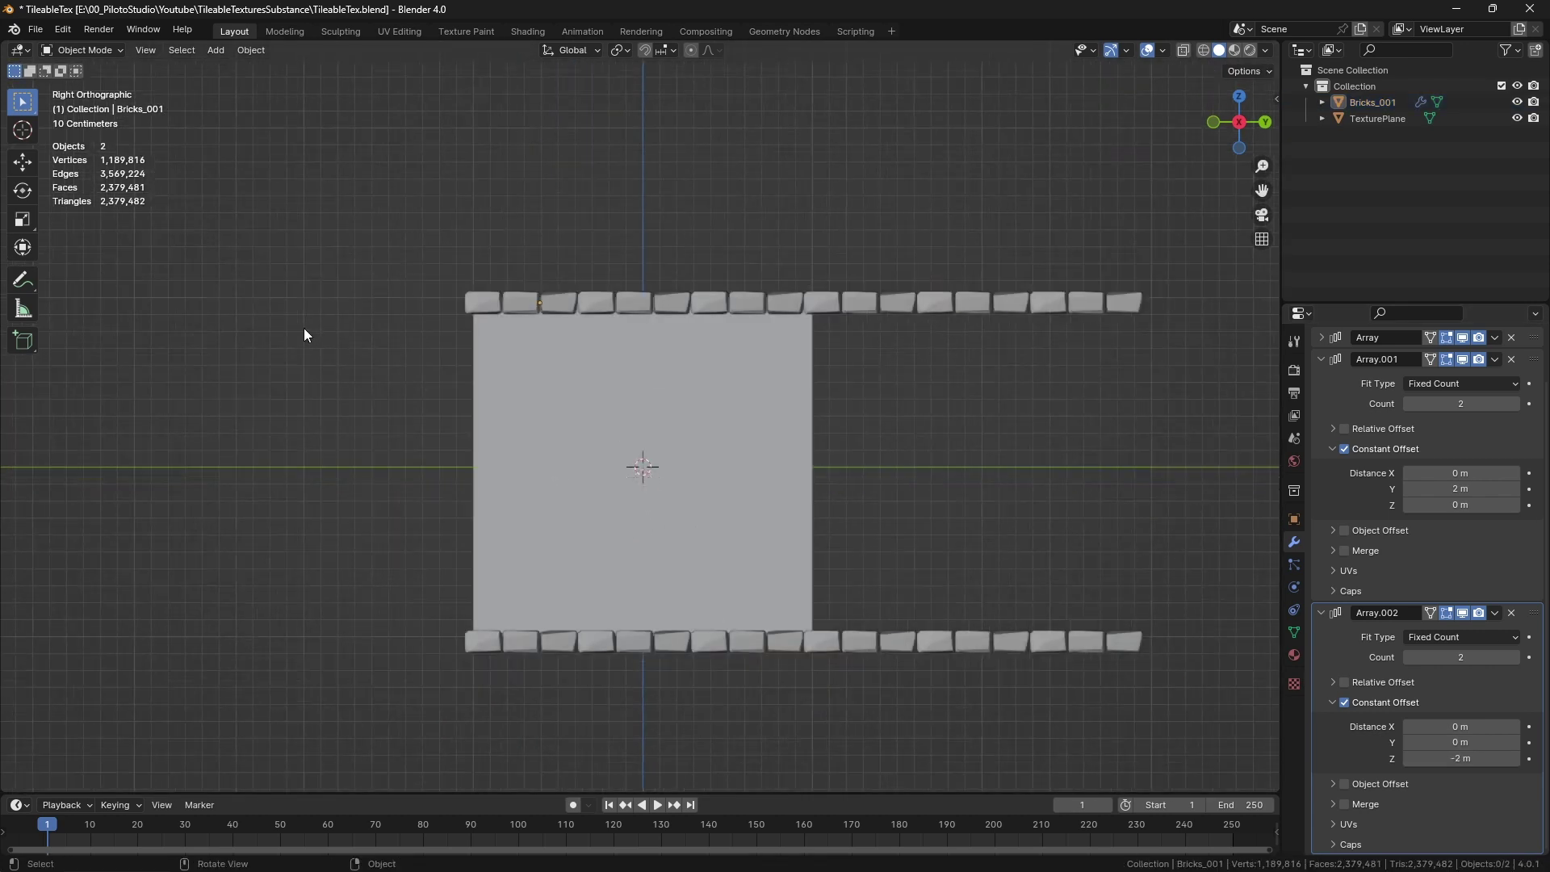
- Duplicate the brick rows downward along Z and remove the vertical Array modifier from the copy
{"action": "scroll", "coordinate": [454, 337], "scroll_direction": "up", "scroll_amount": 1}
{"action": "middle_click_drag", "start_coordinate": [473, 349], "coordinate": [527, 377], "text": "shift"}
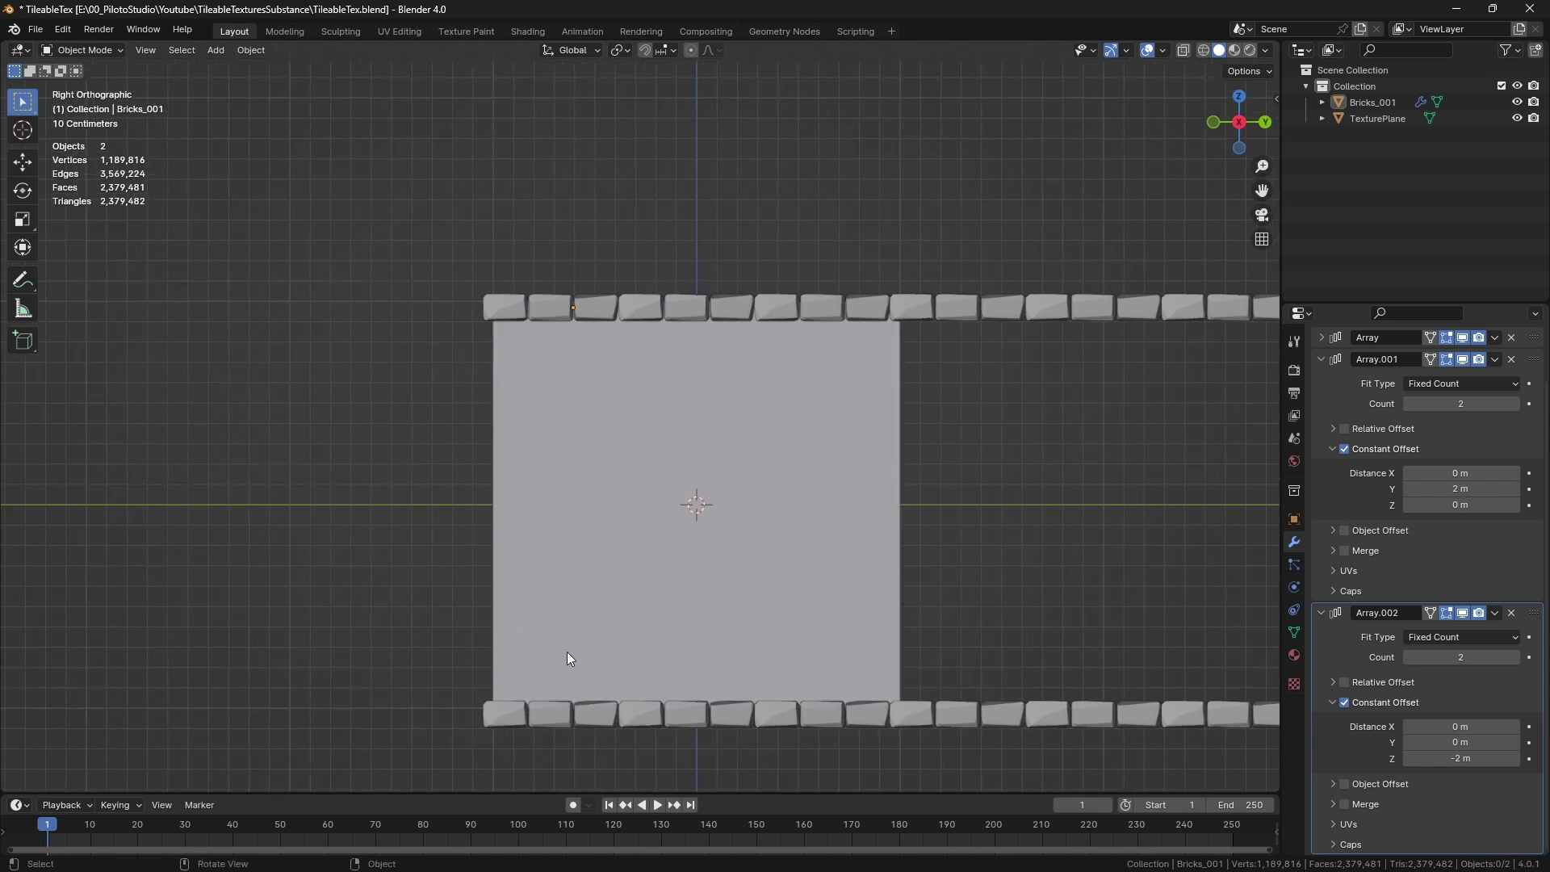
{"action": "left_click", "coordinate": [997, 312]}
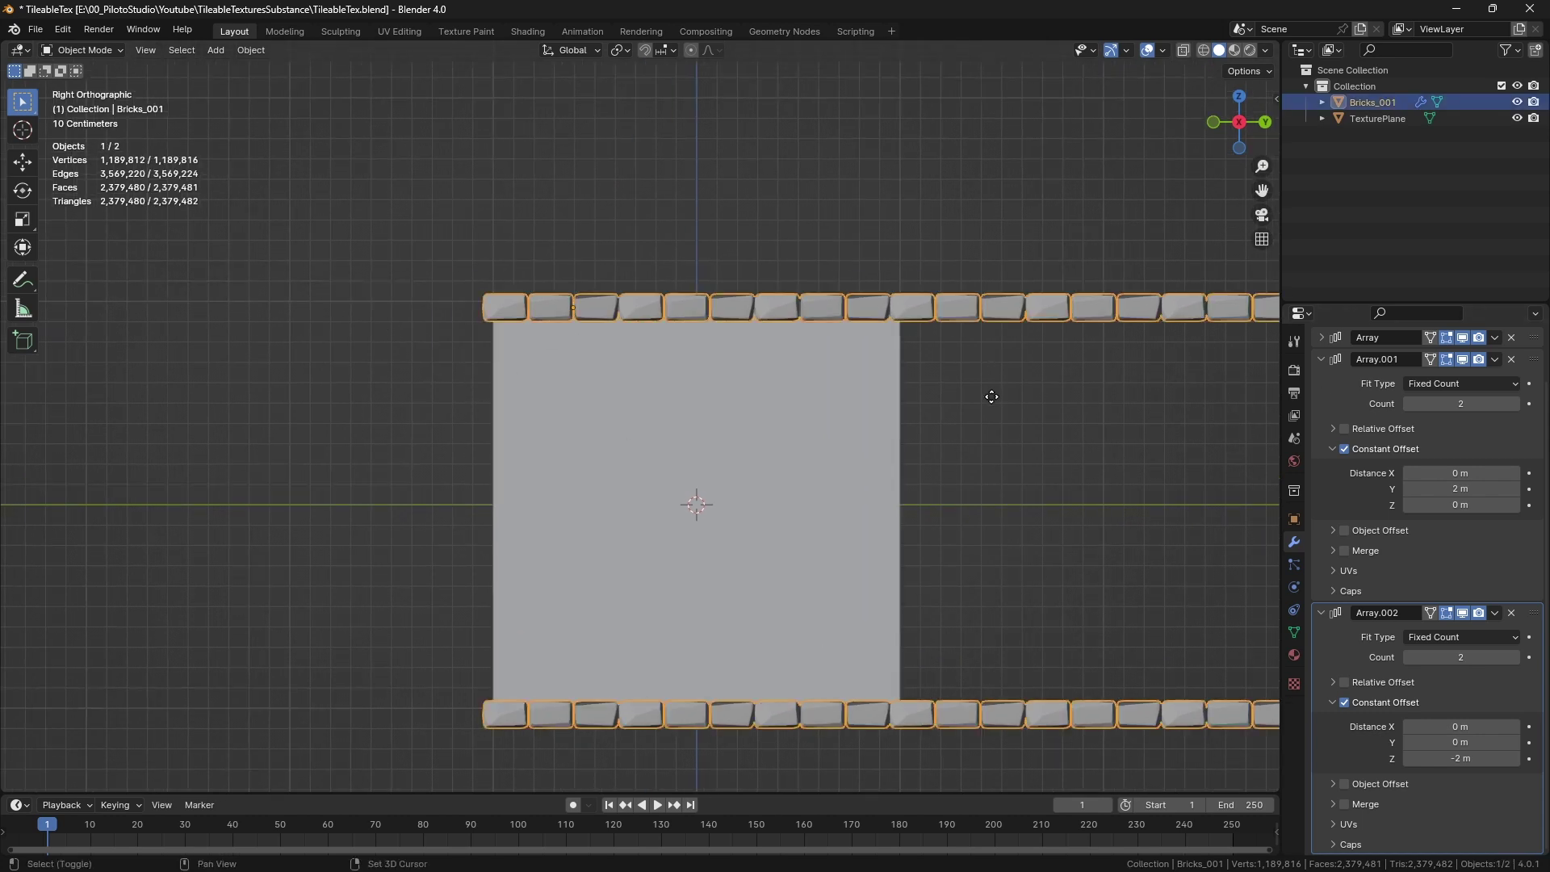
{"action": "key", "text": "shift+d"}
{"action": "key", "text": "z"}
{"action": "left_click", "coordinate": [993, 427]}
{"action": "left_click", "coordinate": [1511, 613]}
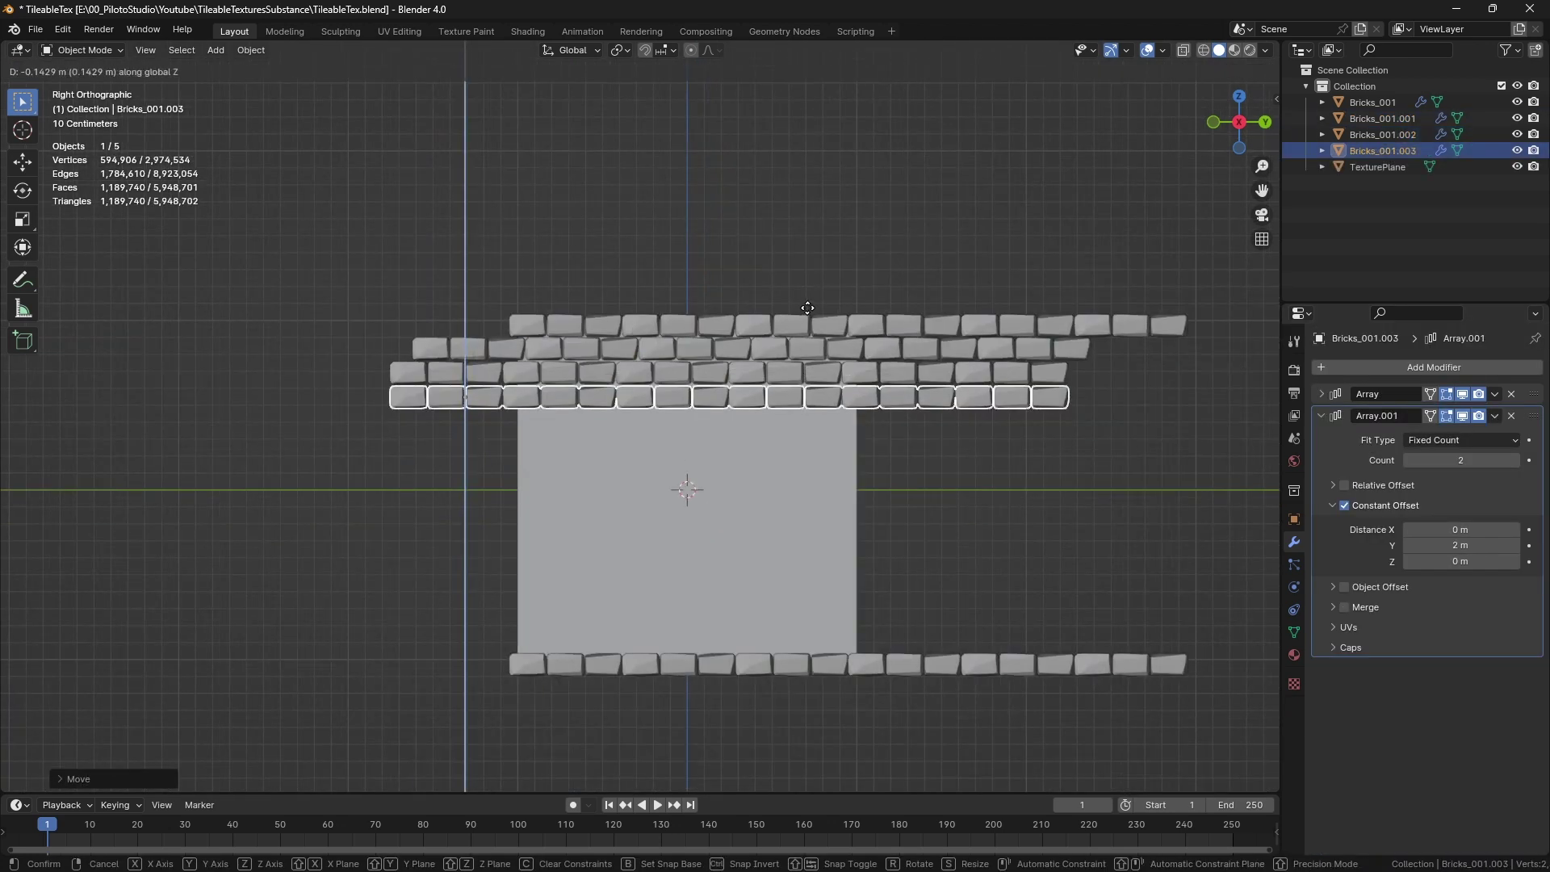
- Place the newest row copy about 0.14 m lower and offset it about -0.33 m along Y
{"action": "left_click", "coordinate": [807, 307]}
{"action": "key", "text": "g"}
{"action": "key", "text": "y"}
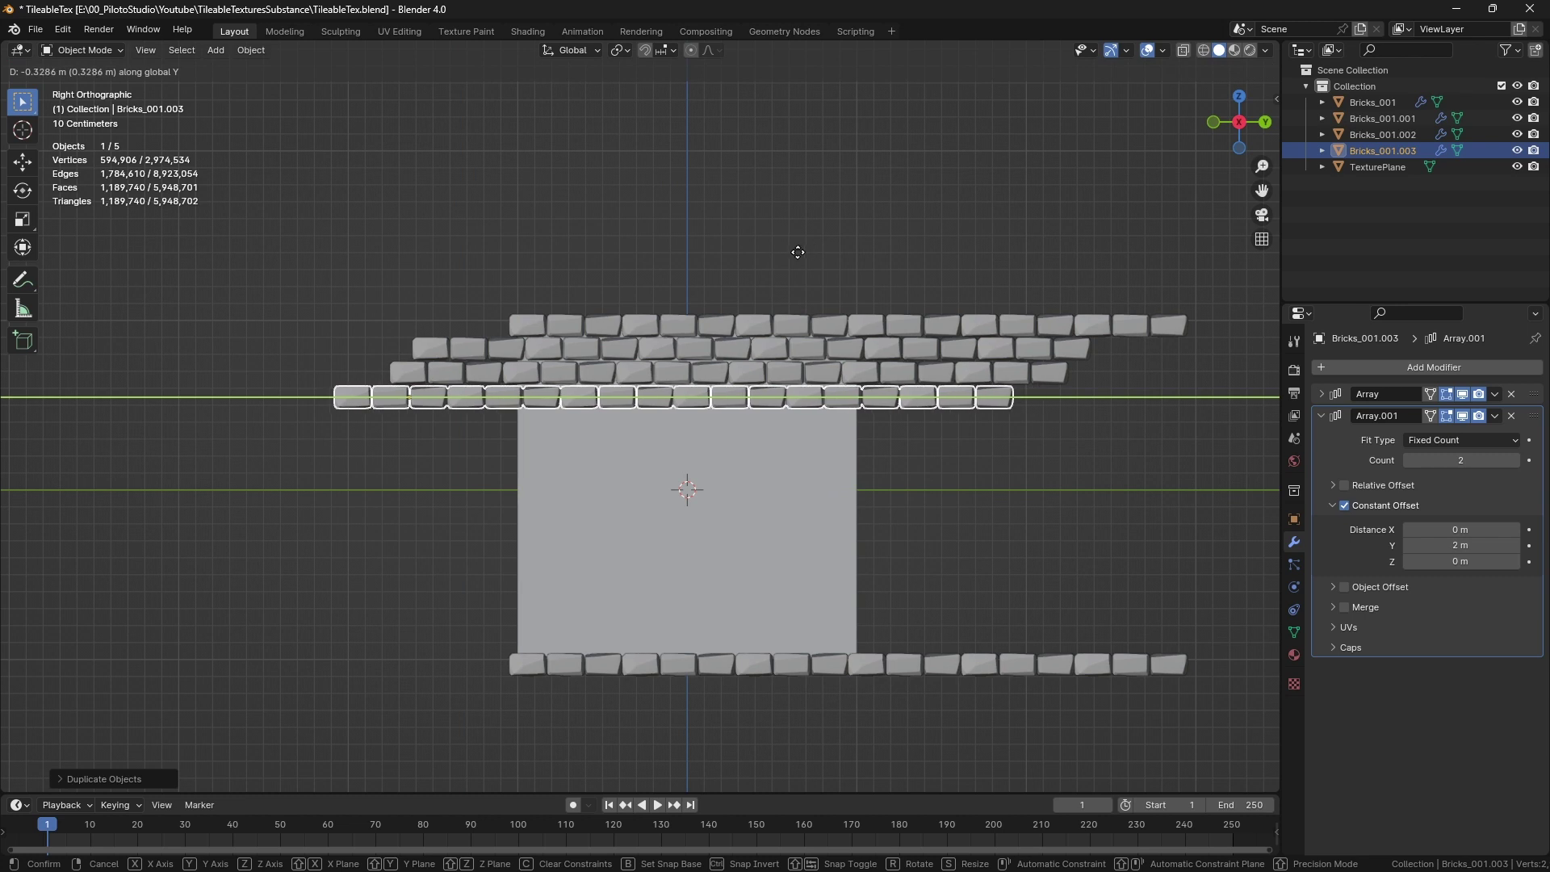
{"action": "left_click", "coordinate": [798, 252]}
- Select the three duplicated brick rows and convert them to meshes
{"action": "middle_click_drag", "start_coordinate": [715, 399], "coordinate": [681, 425], "text": "shift"}
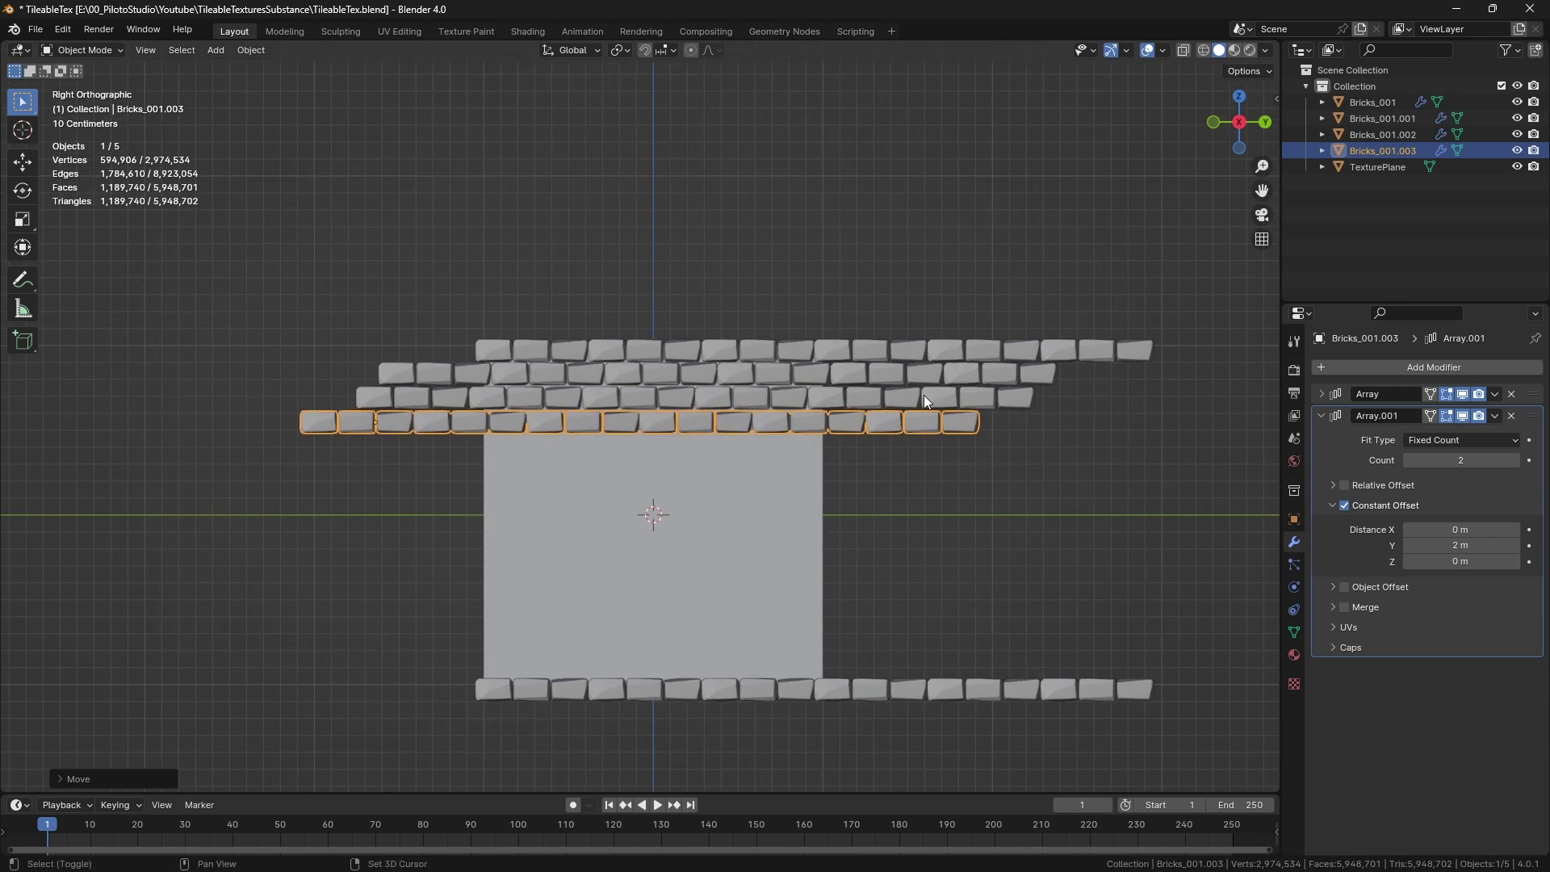
{"action": "left_click", "coordinate": [924, 395], "text": "shift"}
{"action": "left_click", "coordinate": [896, 374], "text": "shift"}
{"action": "key", "text": "q"}
{"action": "mouse_move", "coordinate": [637, 456]}
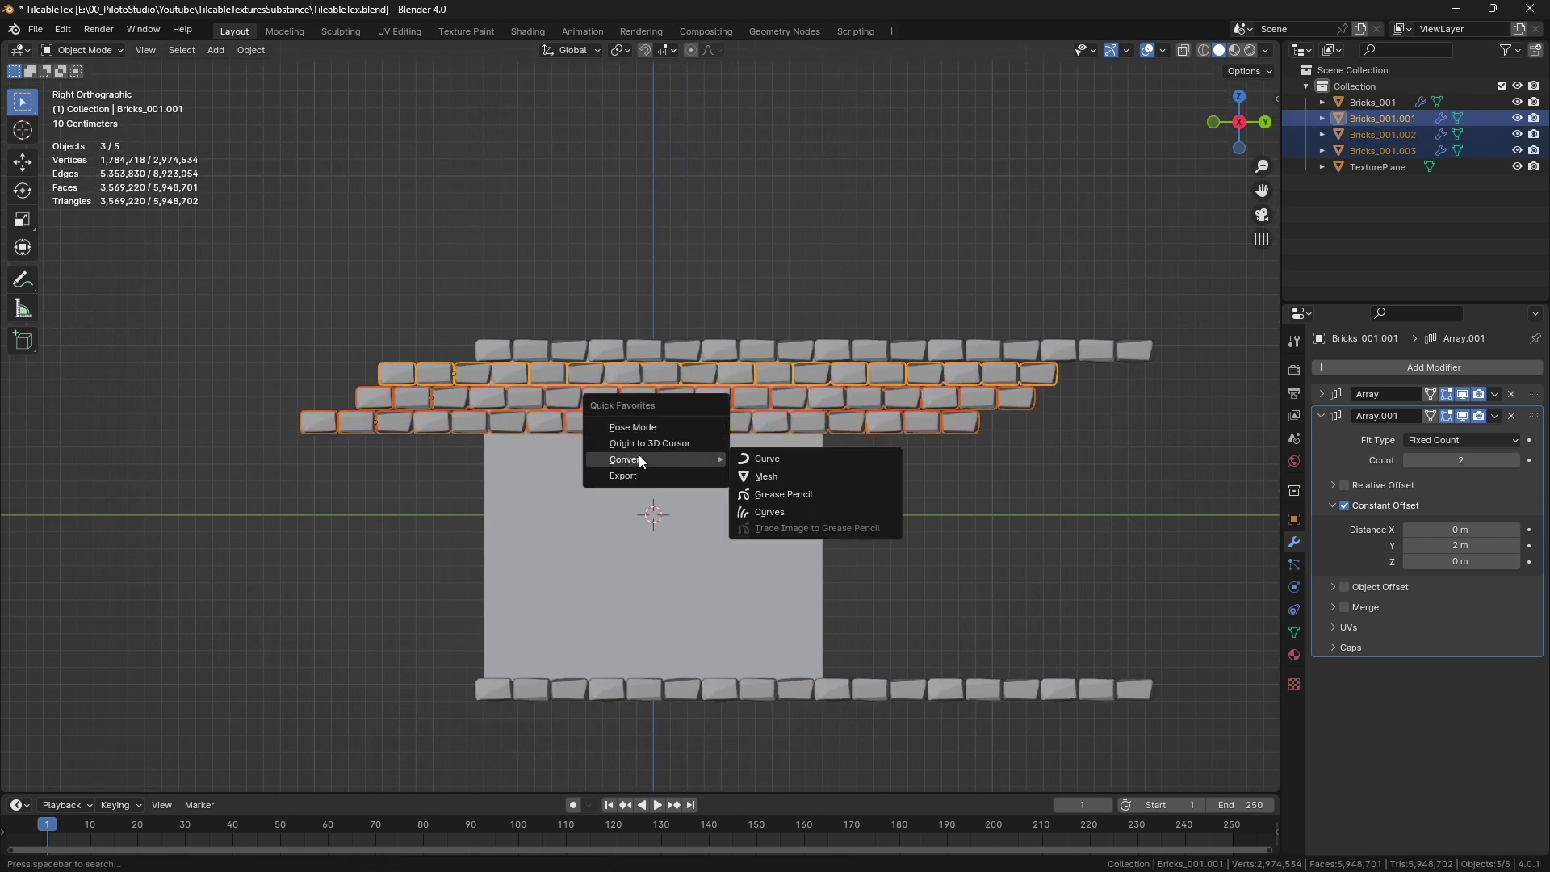
{"action": "left_click", "coordinate": [804, 489]}
- Select the surplus bricks beyond the plane's sides in the three converted rows and delete them in Edit Mode
{"action": "scroll", "coordinate": [938, 433], "scroll_direction": "up", "scroll_amount": 2}
{"action": "key", "text": "Tab"}
{"action": "scroll", "coordinate": [329, 390], "scroll_direction": "down", "scroll_amount": 1}
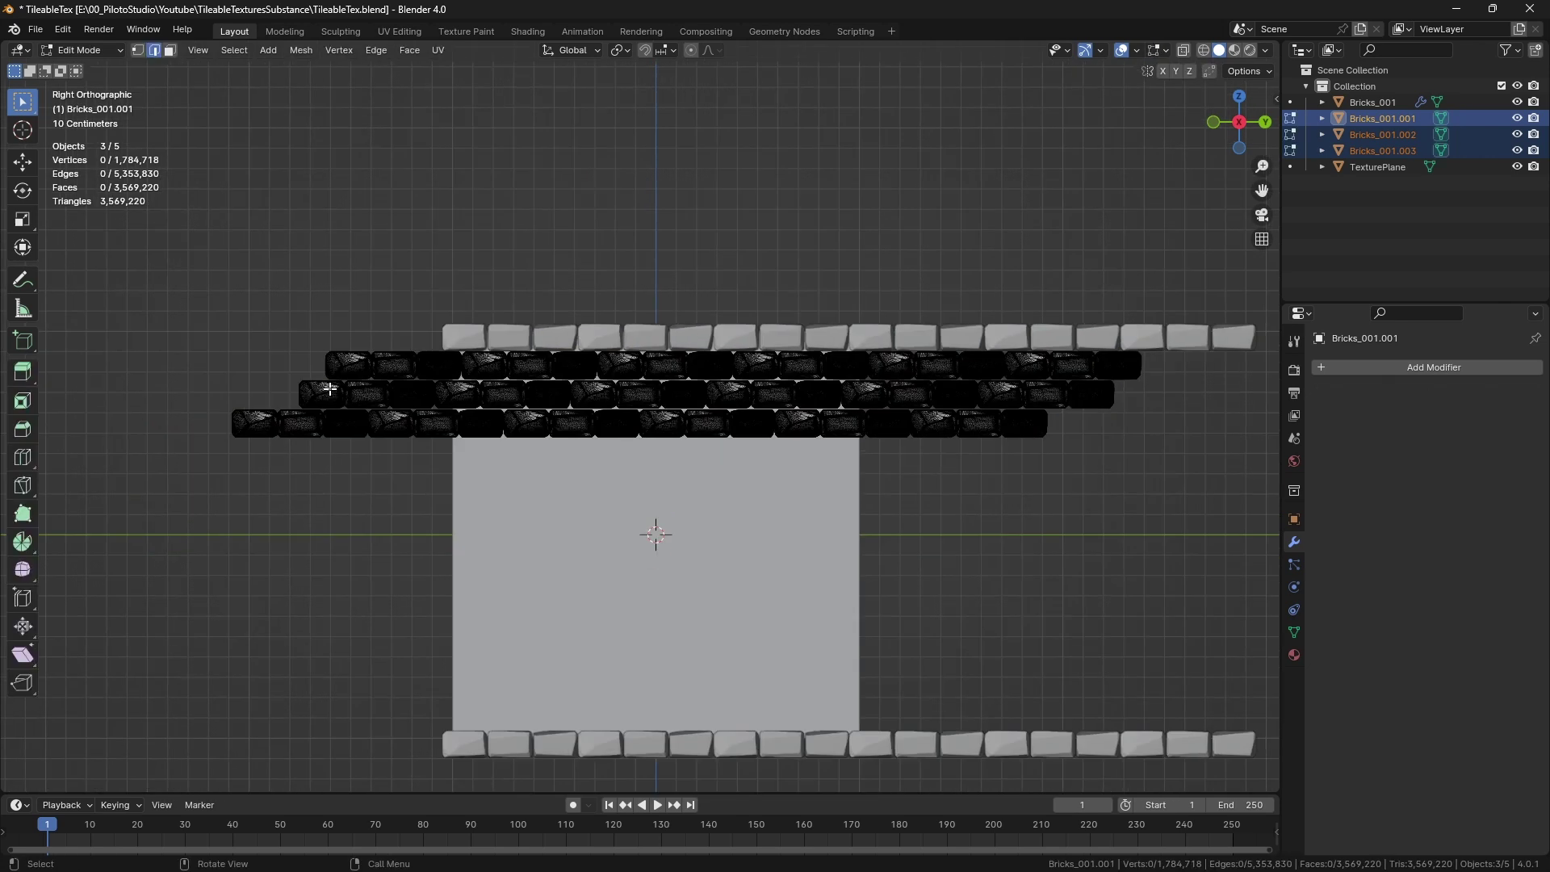
{"action": "scroll", "coordinate": [336, 395], "scroll_direction": "up", "scroll_amount": 1}
{"action": "middle_click_drag", "start_coordinate": [339, 397], "coordinate": [514, 393], "text": "shift"}
{"action": "scroll", "coordinate": [520, 393], "scroll_direction": "up", "scroll_amount": 1}
{"action": "left_click", "coordinate": [495, 436]}
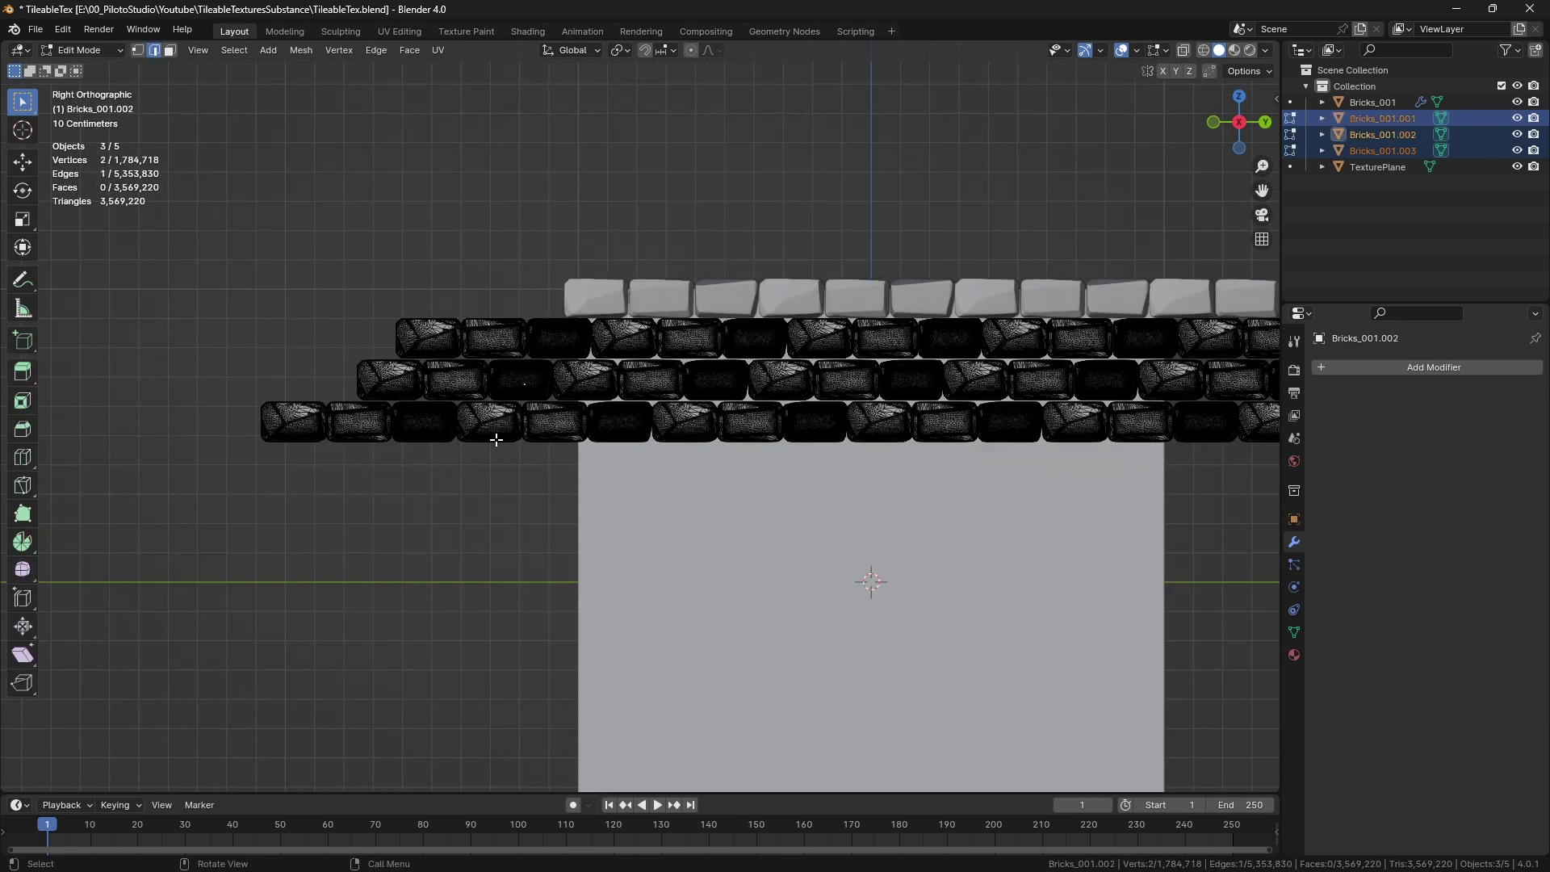
{"action": "key", "text": "l"}
{"action": "key", "text": "l"}
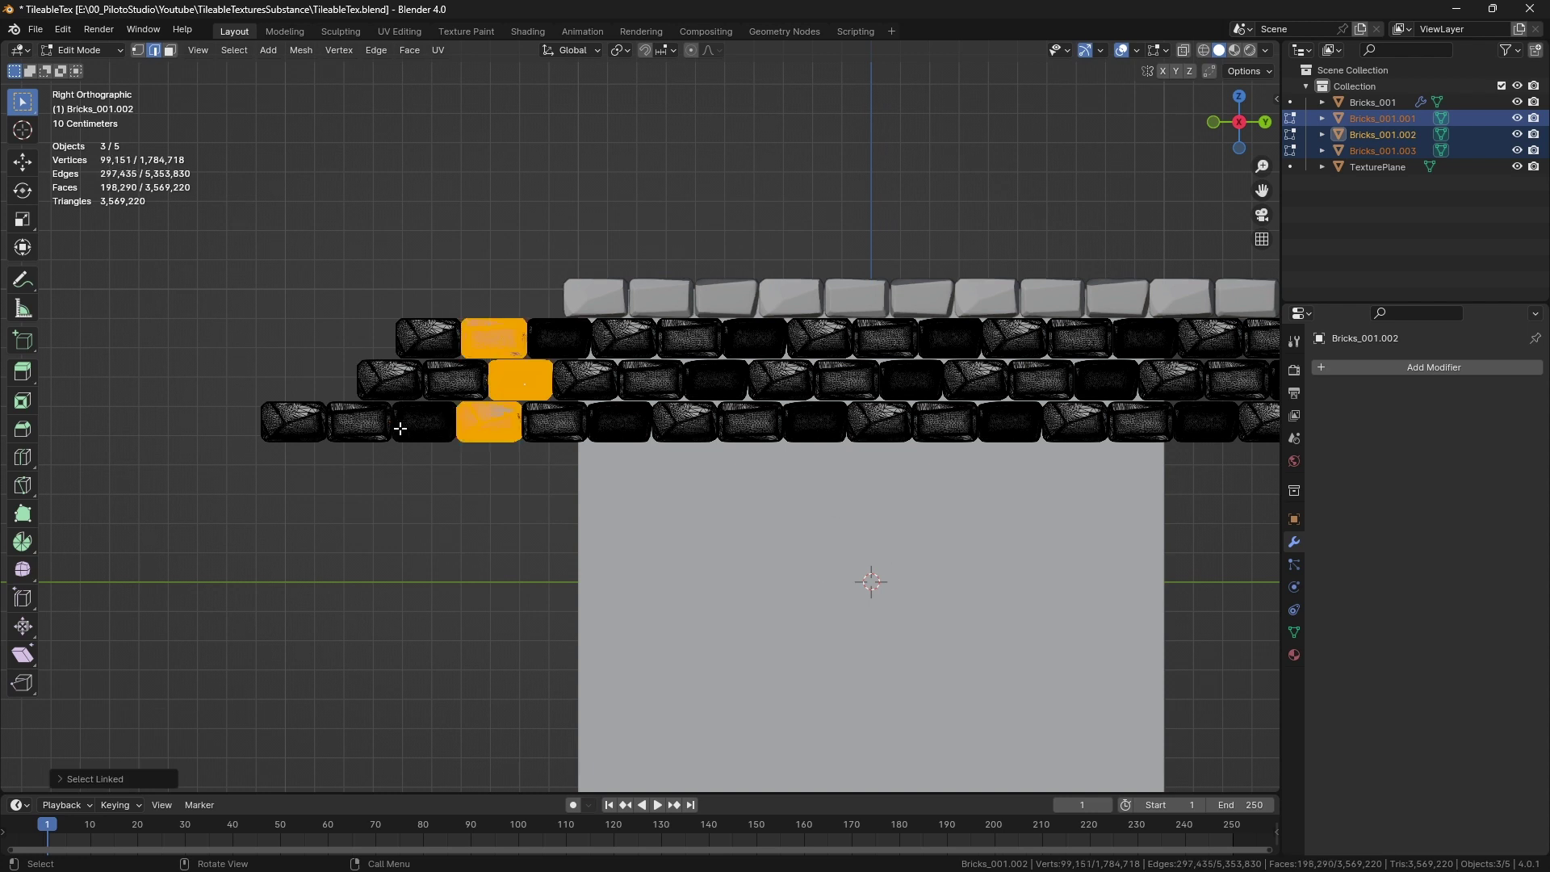
{"action": "key", "text": "l"}
{"action": "key", "text": "l"}
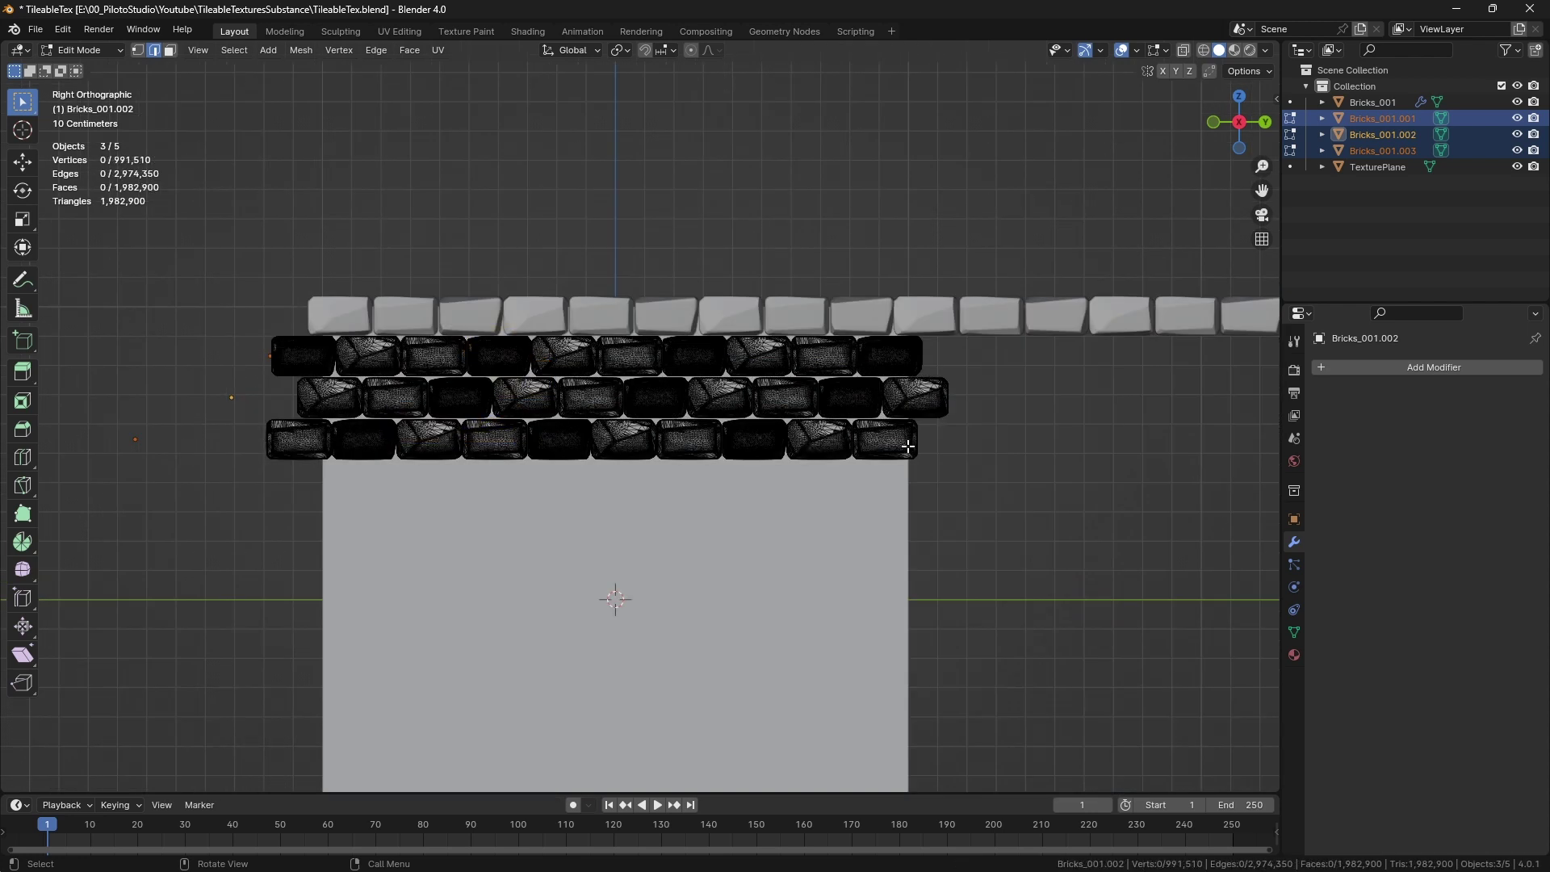
- Delete the last brick at the right end of each of the three converted rows
{"action": "key", "text": "l"}
{"action": "key", "text": "l"}
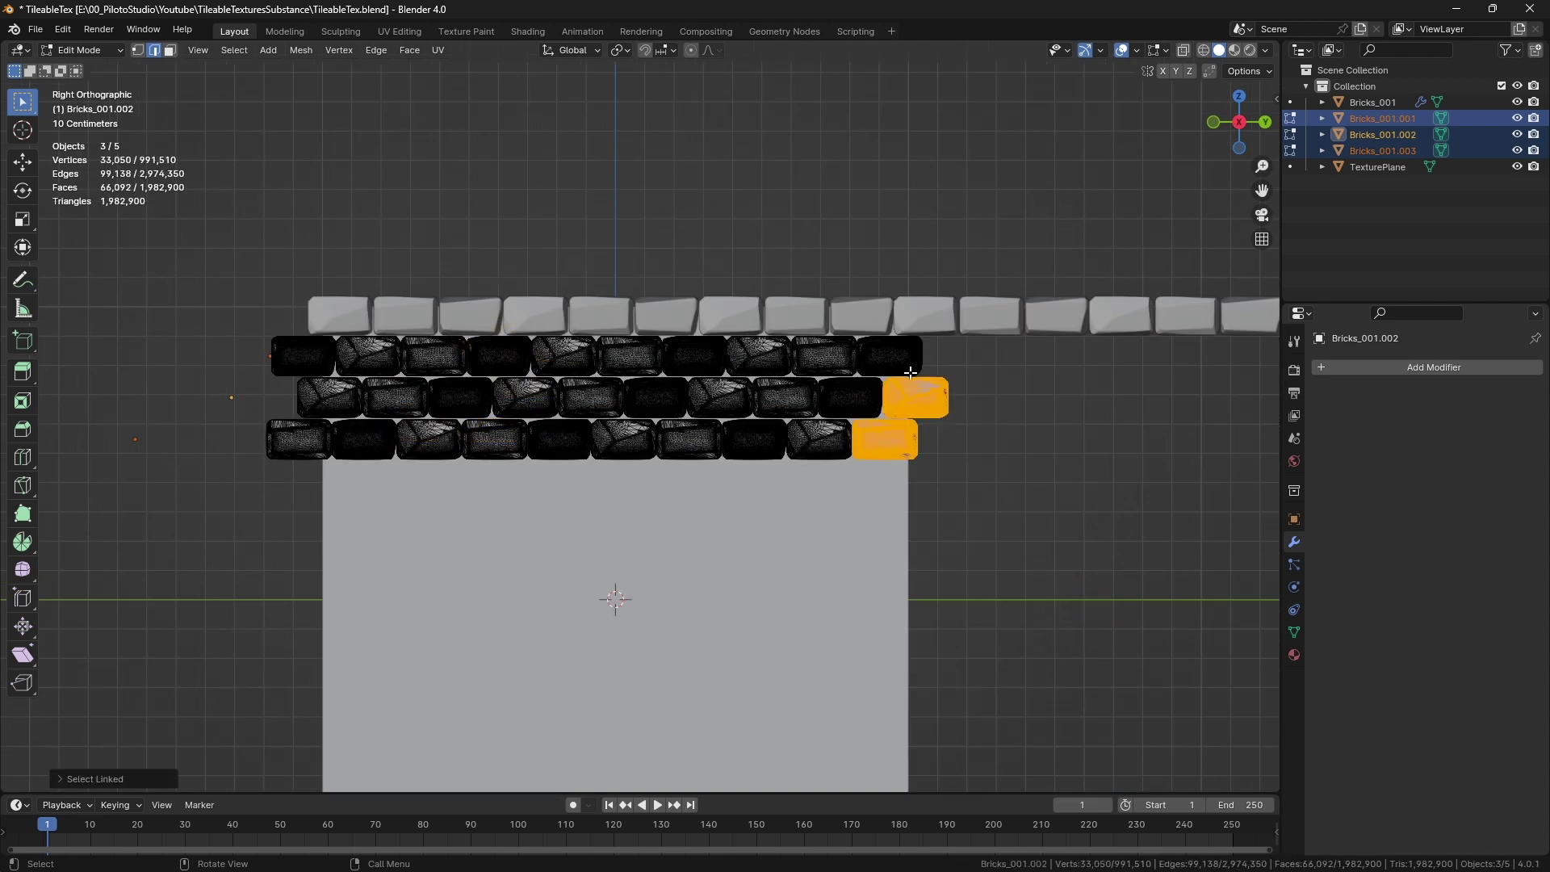
{"action": "key", "text": "l"}
{"action": "key", "text": "x"}
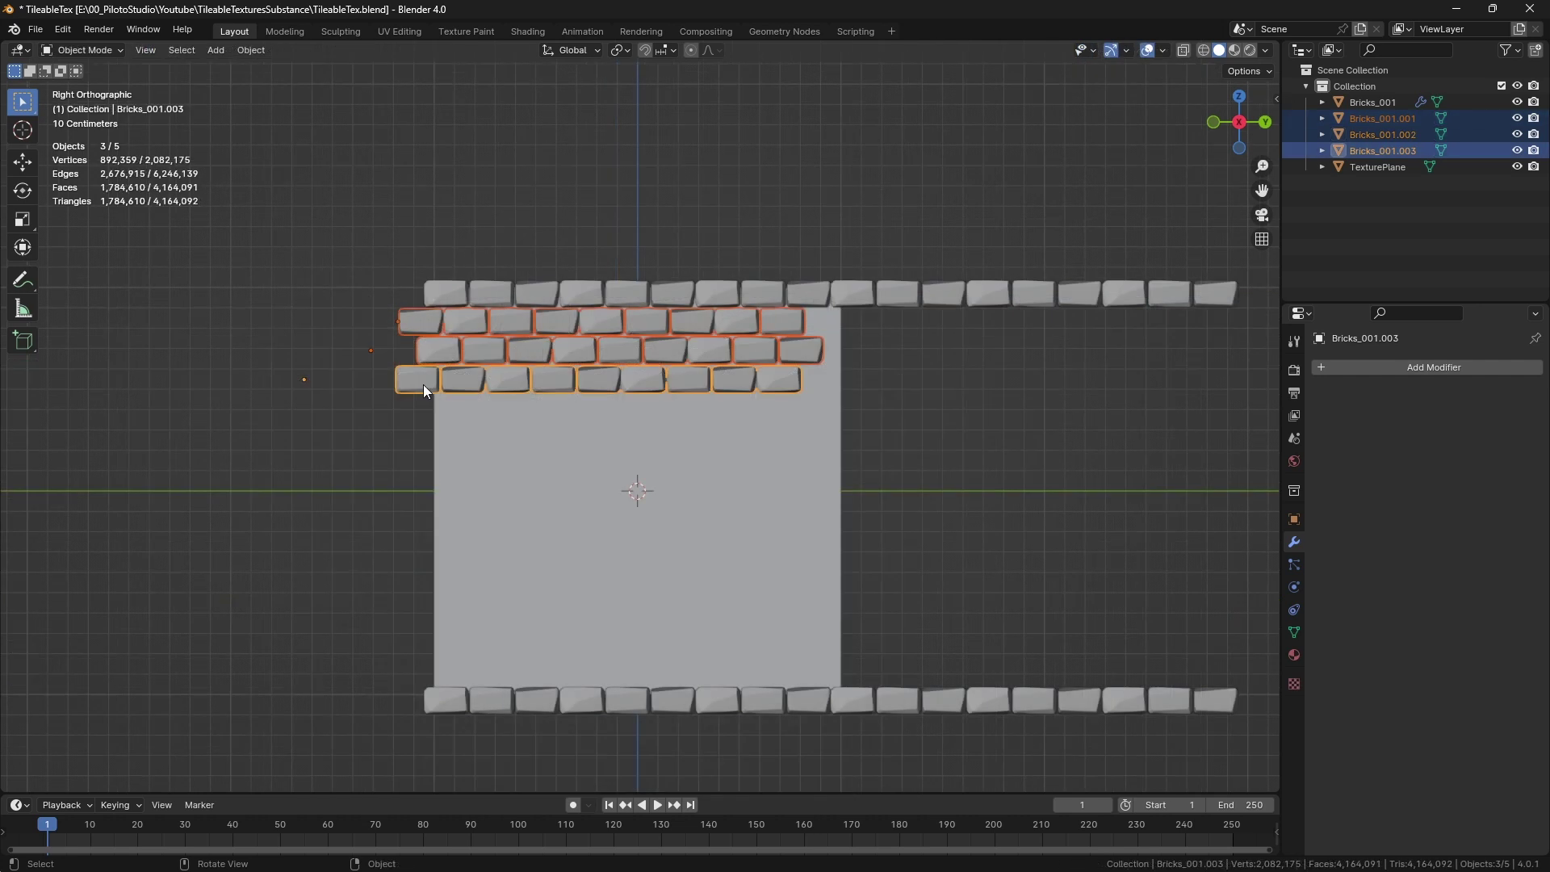
- Separate the three converted rows into individual brick objects by loose parts
{"action": "key", "text": "Tab"}
{"action": "middle_click_drag", "start_coordinate": [830, 421], "coordinate": [836, 447]}
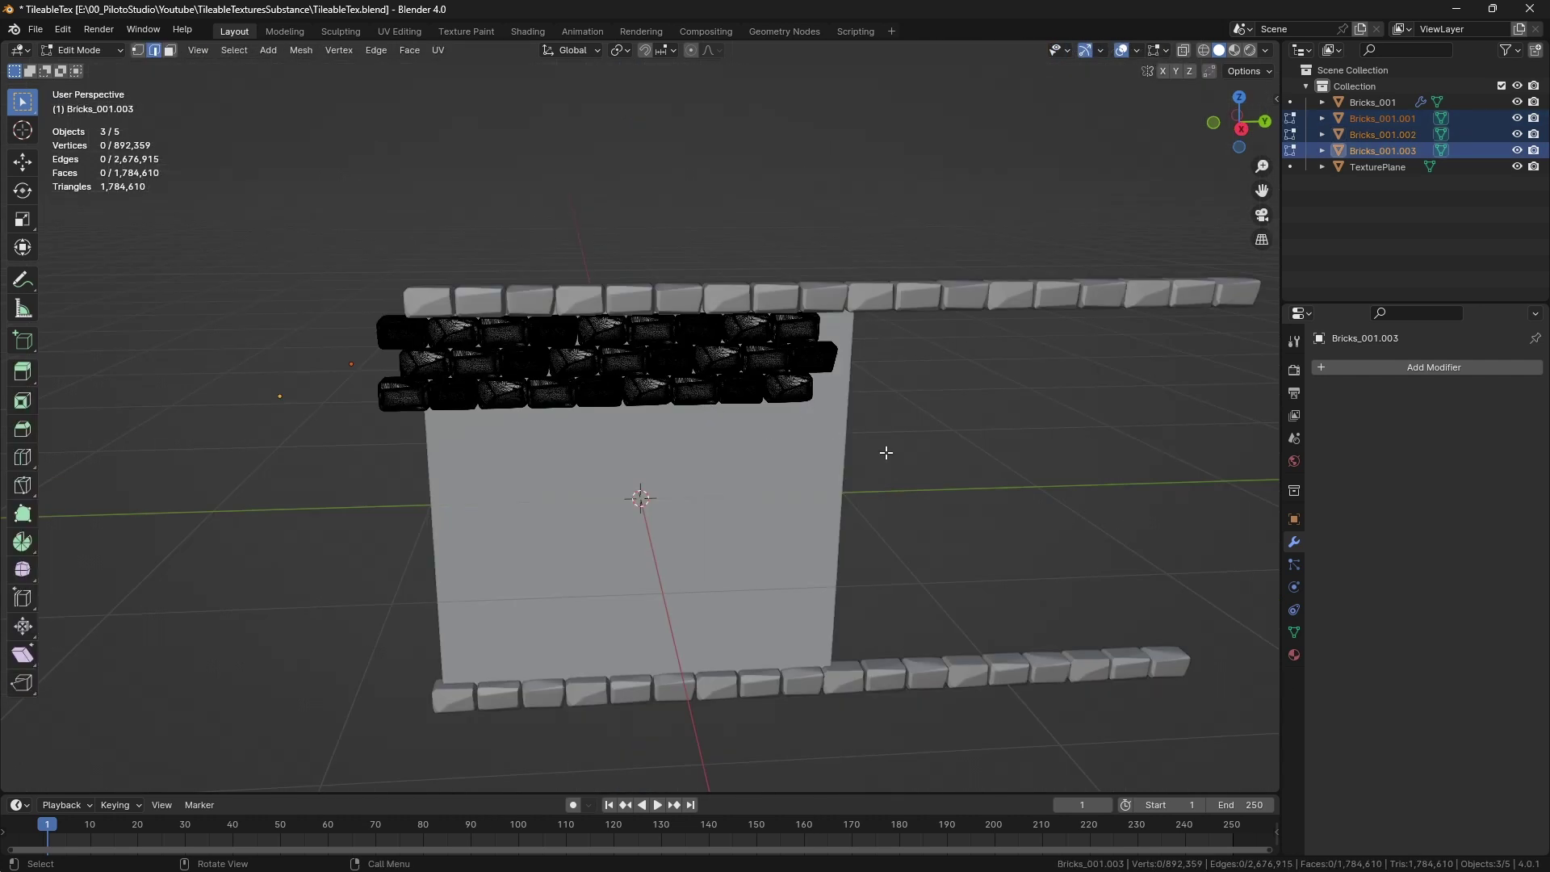
{"action": "key", "text": "a"}
{"action": "key", "text": "p"}
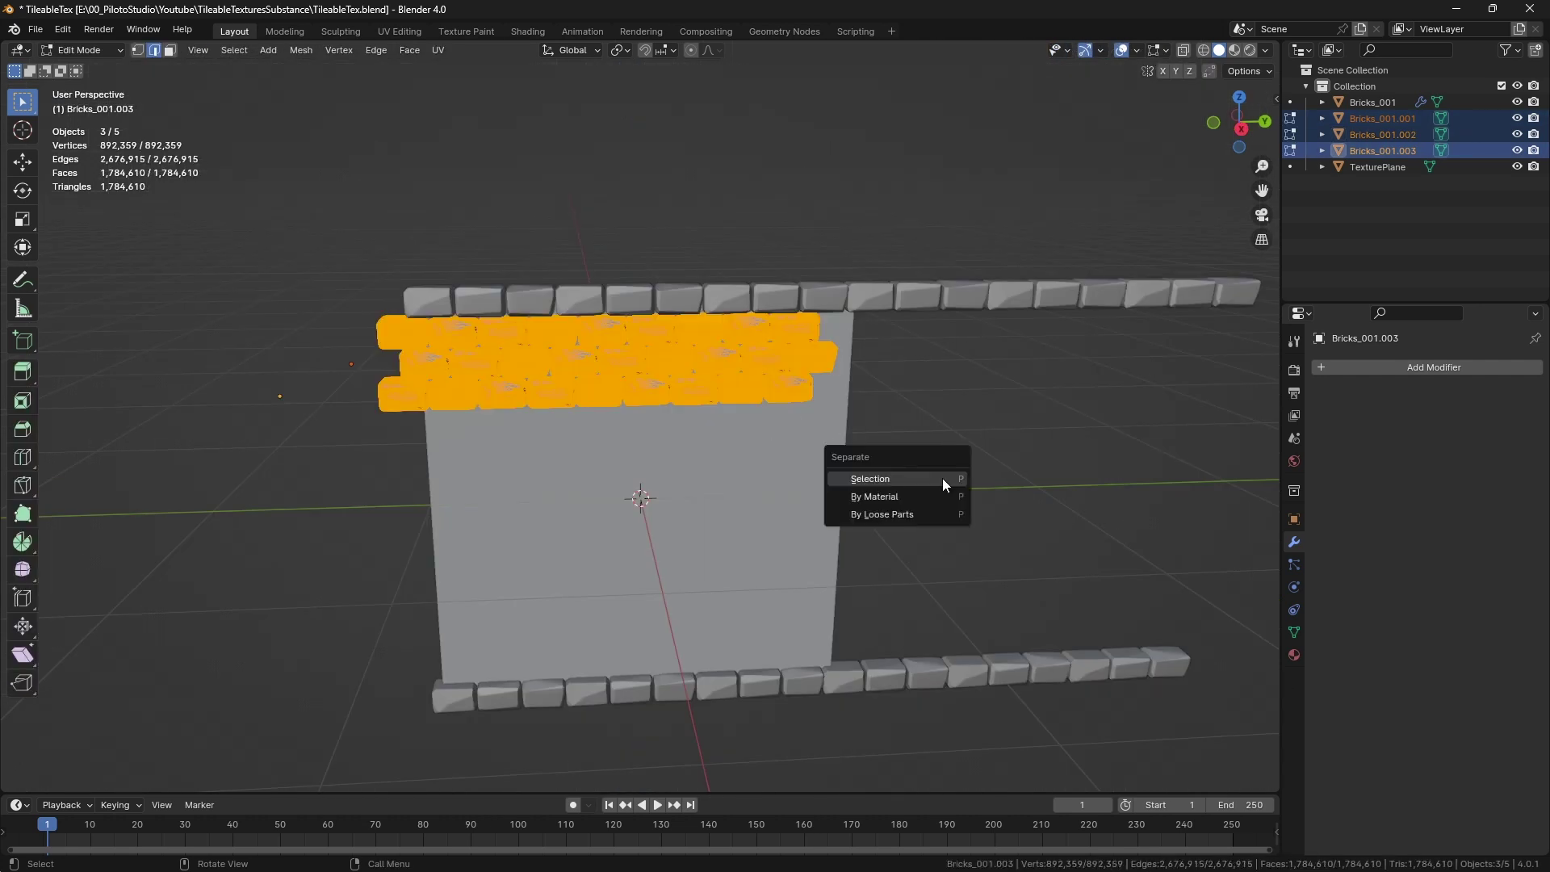
{"action": "left_click", "coordinate": [870, 517]}
{"action": "key", "text": "Tab"}
- Select the left-end brick of each separated row and add an Array modifier
{"action": "left_click", "coordinate": [409, 328]}
{"action": "left_click", "coordinate": [421, 341], "text": "shift"}
{"action": "left_click", "coordinate": [392, 386], "text": "shift"}
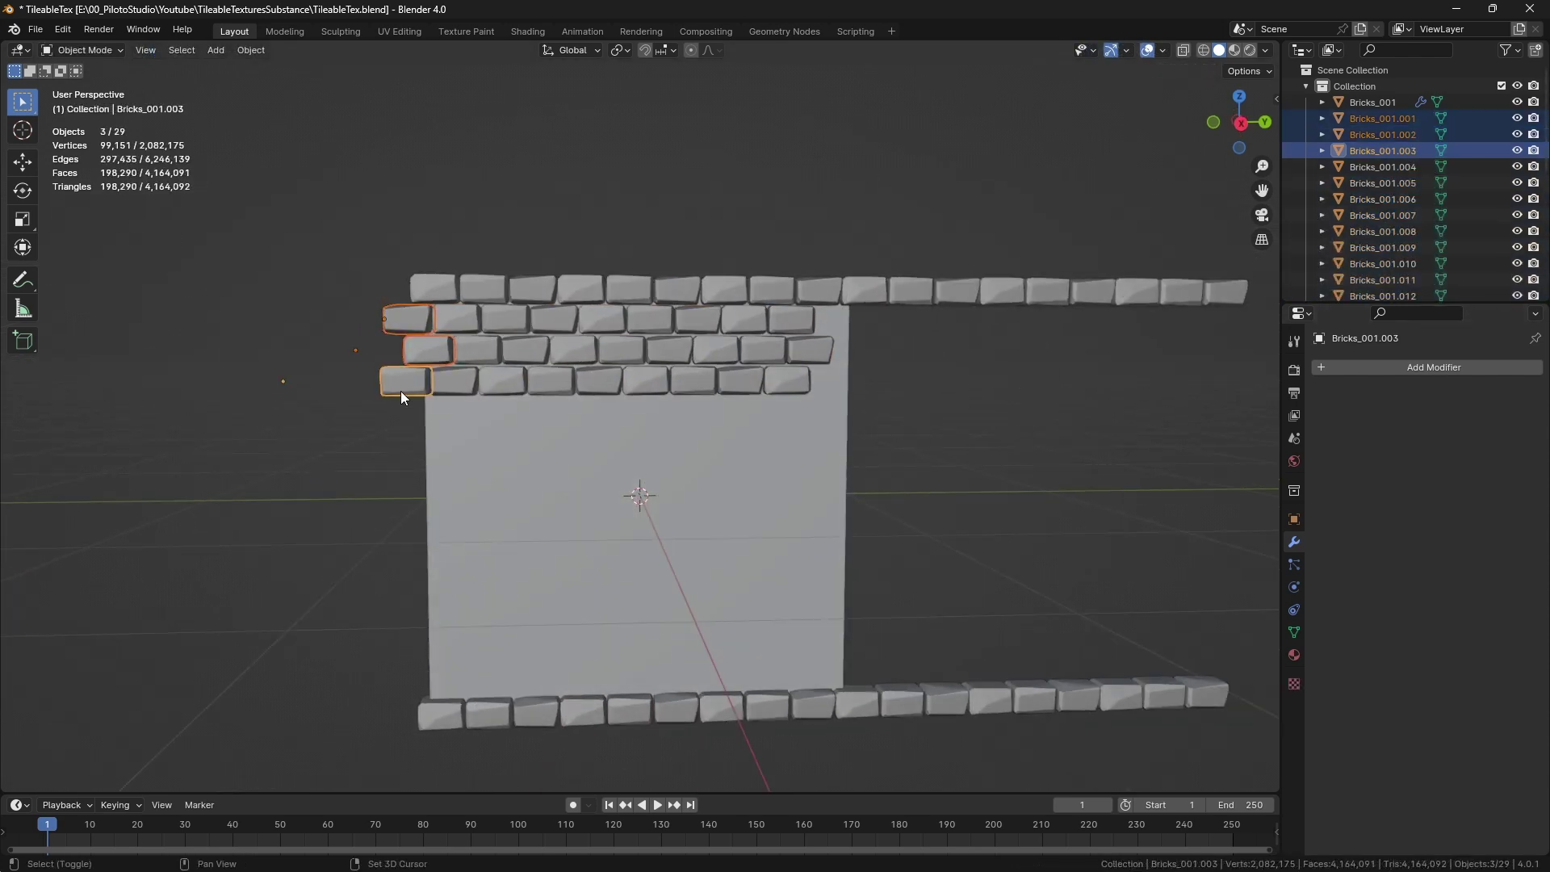
{"action": "left_click", "coordinate": [1438, 370]}
{"action": "mouse_move", "coordinate": [1379, 373]}
{"action": "left_click", "coordinate": [1229, 371]}
- Disable the Array's relative offset and enable a constant offset of X 0 m and Y 2 m for the third row's left-end brick
{"action": "left_click", "coordinate": [1343, 465]}
{"action": "left_click", "coordinate": [1333, 463]}
{"action": "left_click", "coordinate": [1343, 485]}
{"action": "left_click", "coordinate": [1333, 485]}
{"action": "left_click", "coordinate": [1472, 524]}
{"action": "type", "text": "1"}
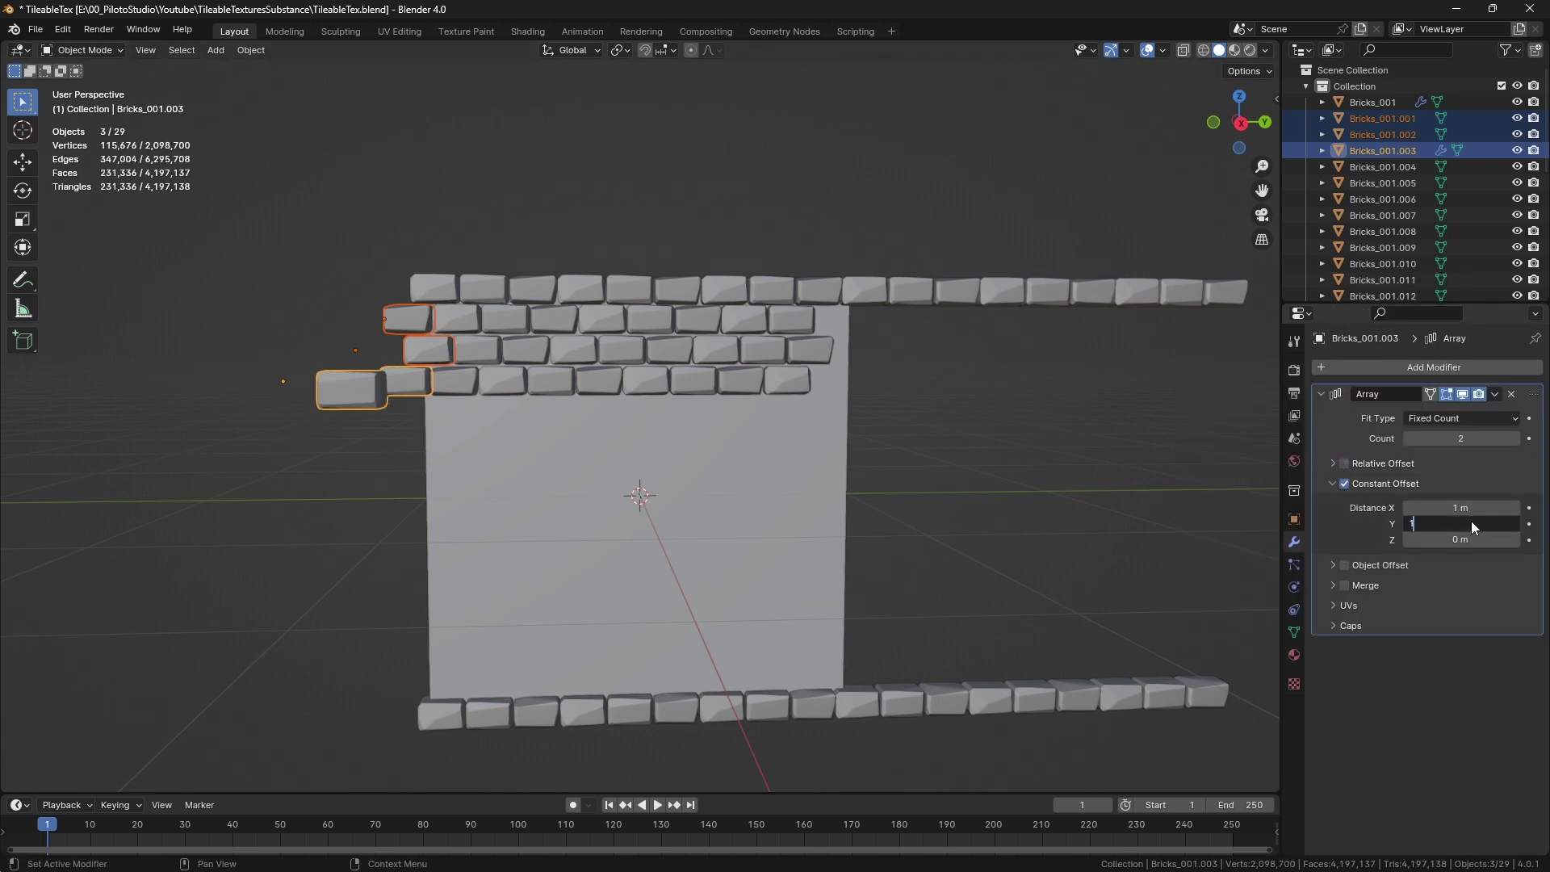
{"action": "key", "text": "shift+Tab"}
{"action": "type", "text": "0"}
{"action": "key", "text": "Tab"}
{"action": "type", "text": "2"}
{"action": "key", "text": "Return"}
- Copy the Array modifier to the selected left-end bricks of the other two rows
{"action": "key", "text": "ctrl+l"}
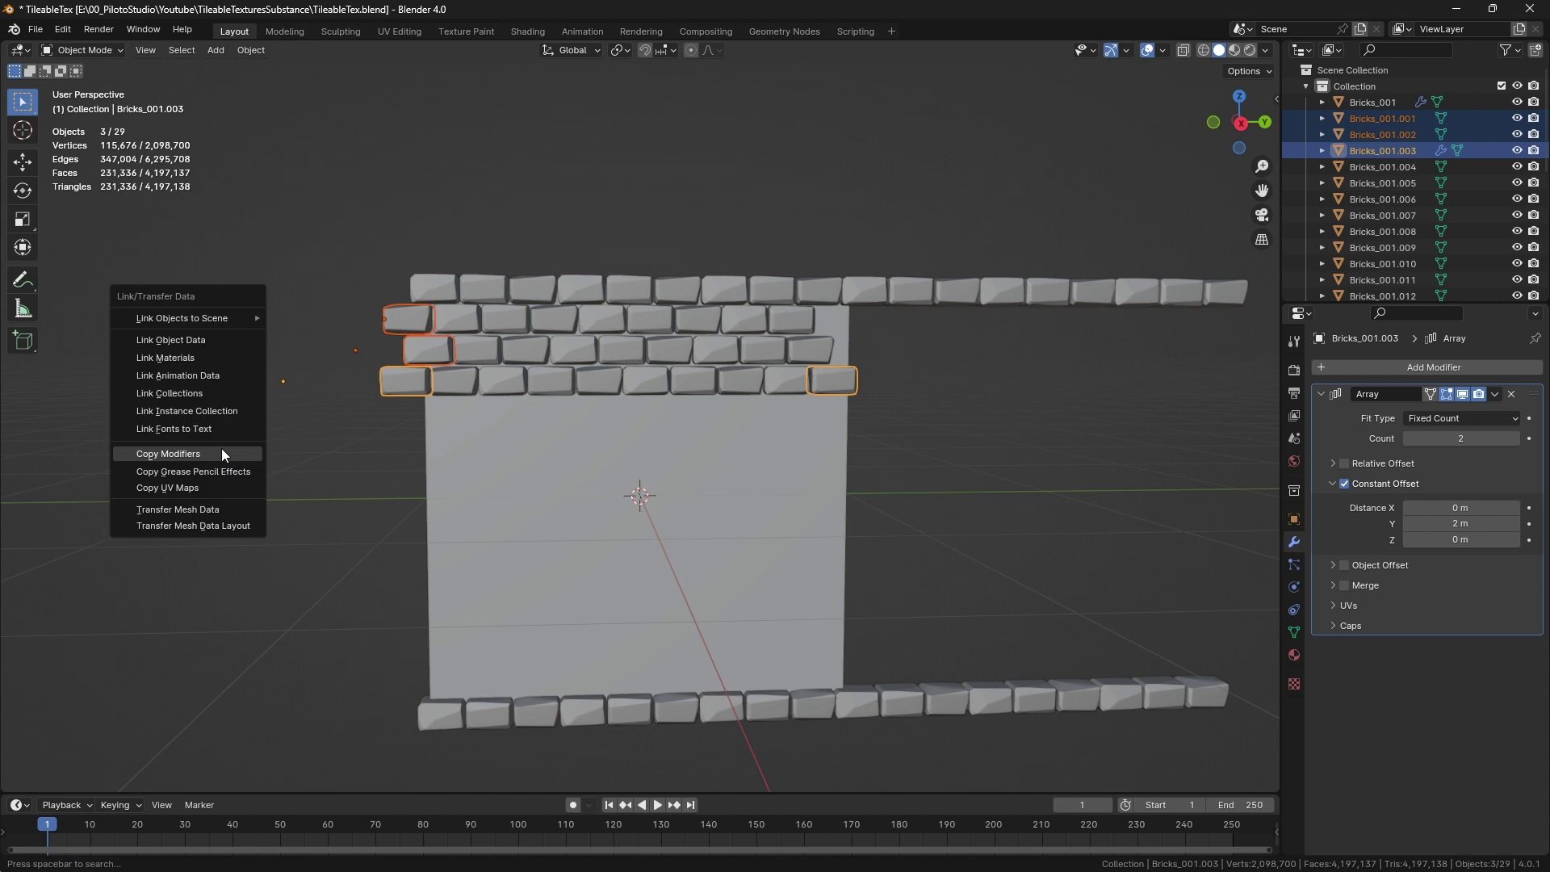
{"action": "left_click", "coordinate": [179, 455]}
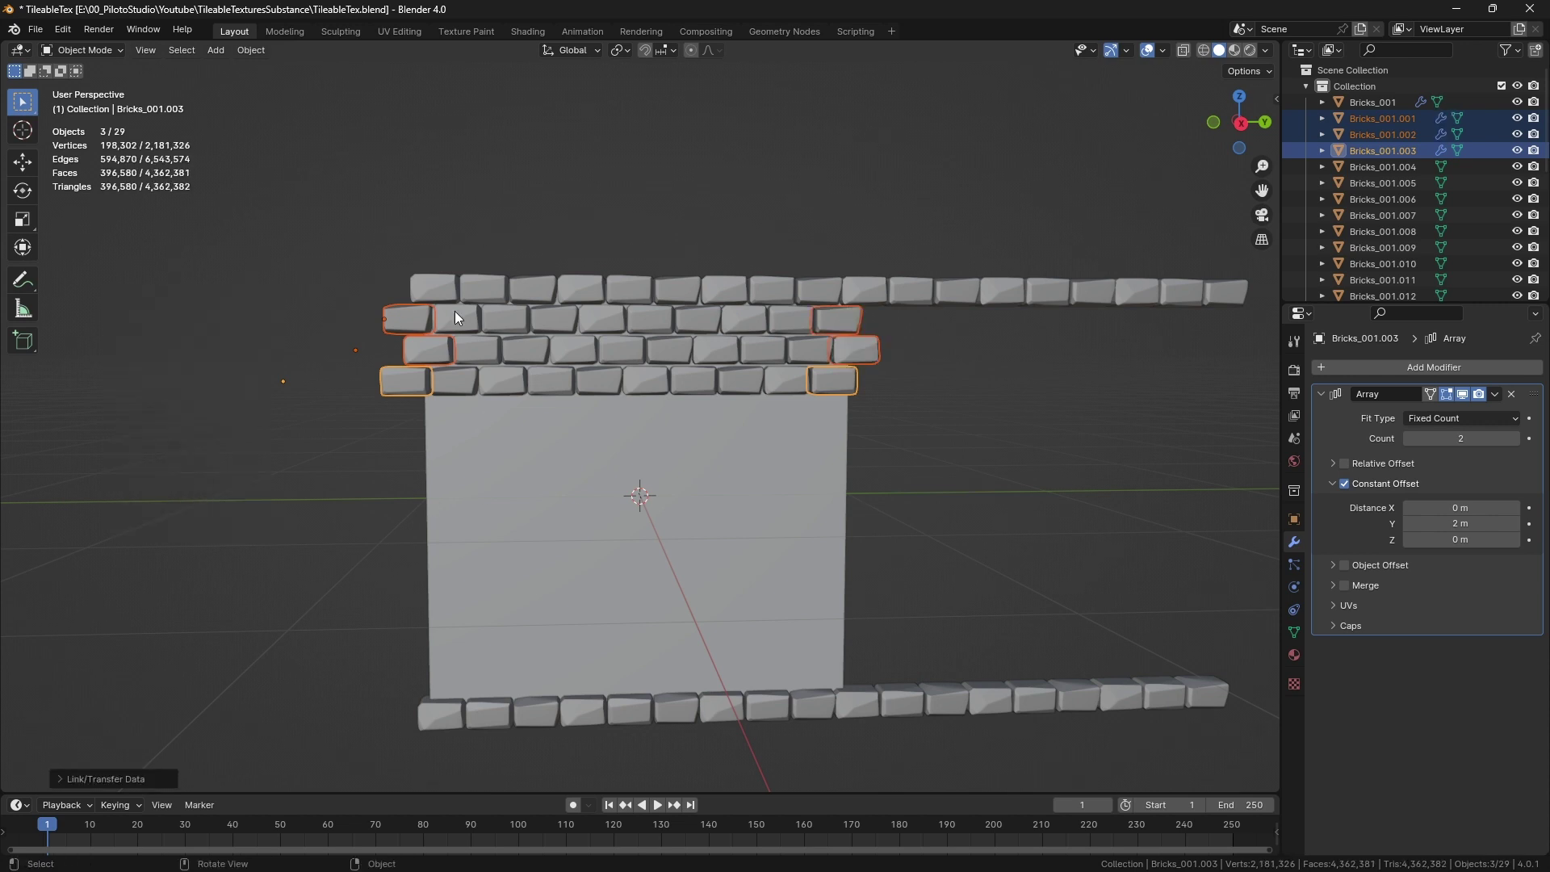
- In the right orthographic view, select all bricks of the three rows and duplicate them along Z directly beneath
{"action": "left_click", "coordinate": [1240, 123]}
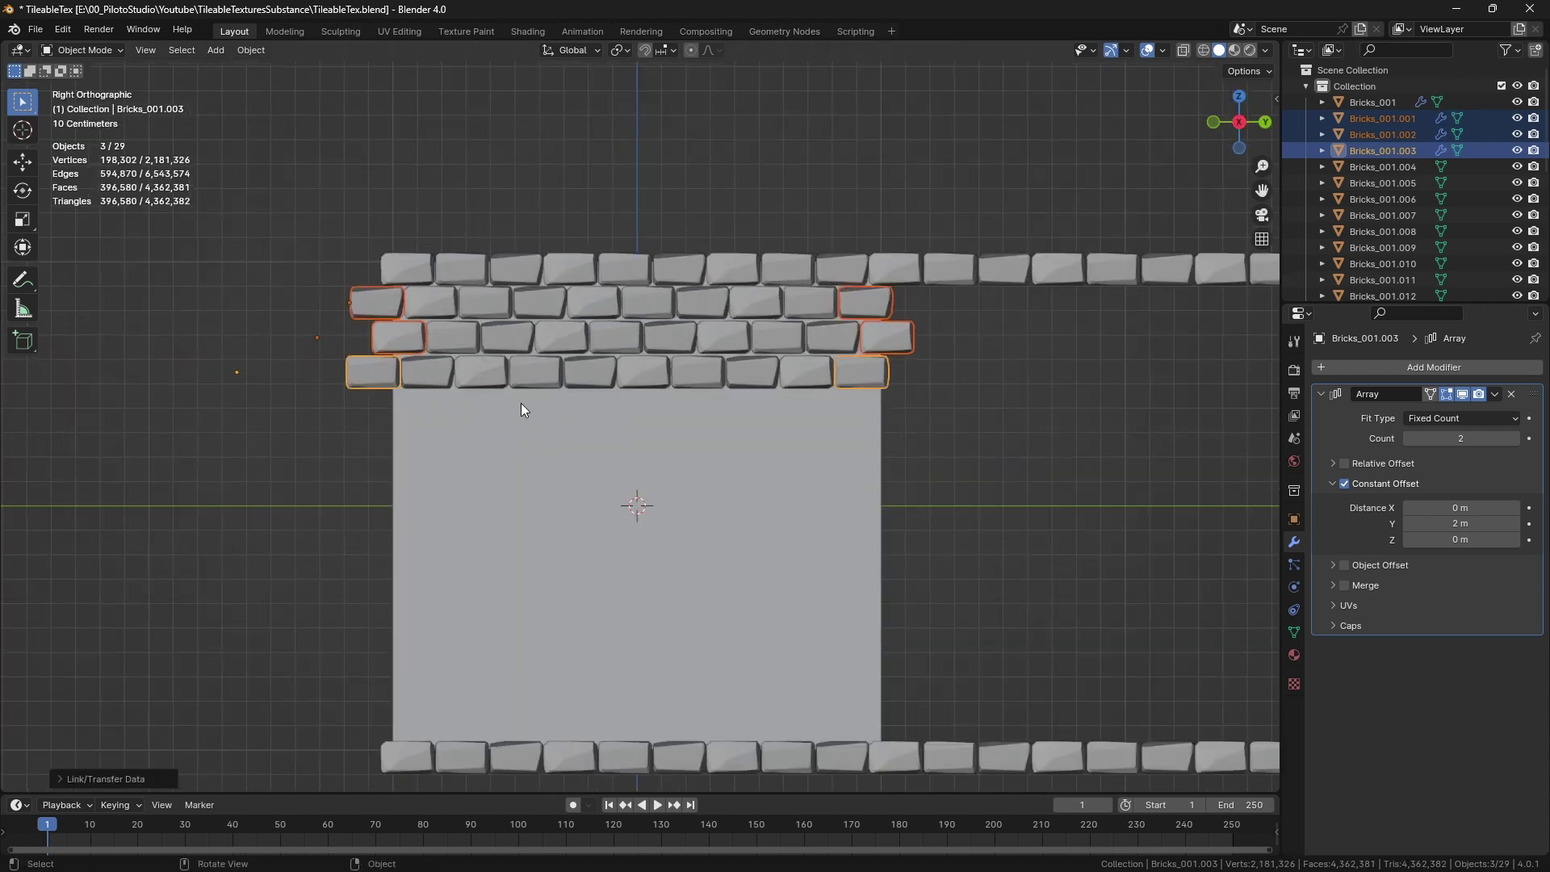
{"action": "scroll", "coordinate": [517, 401], "scroll_direction": "down", "scroll_amount": 1}
{"action": "middle_click_drag", "start_coordinate": [476, 387], "coordinate": [535, 350], "text": "shift"}
{"action": "left_click", "coordinate": [532, 348], "text": "shift"}
{"action": "left_click", "coordinate": [535, 313], "text": "shift"}
{"action": "left_click_drag", "start_coordinate": [447, 369], "coordinate": [946, 282]}
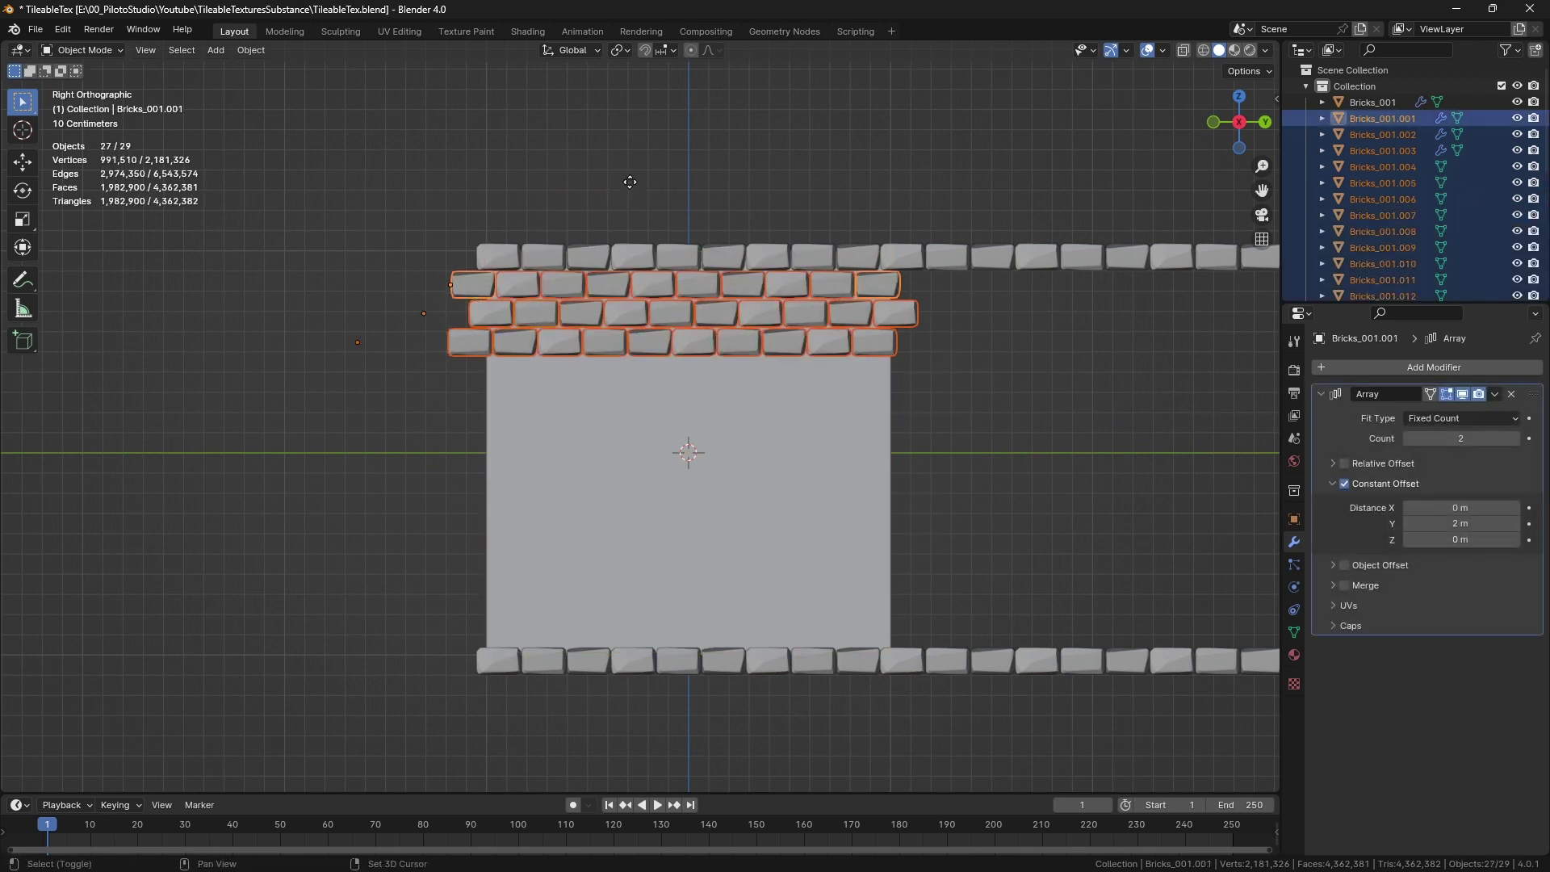
{"action": "key", "text": "shift+d"}
{"action": "key", "text": "z"}
{"action": "left_click", "coordinate": [620, 256]}
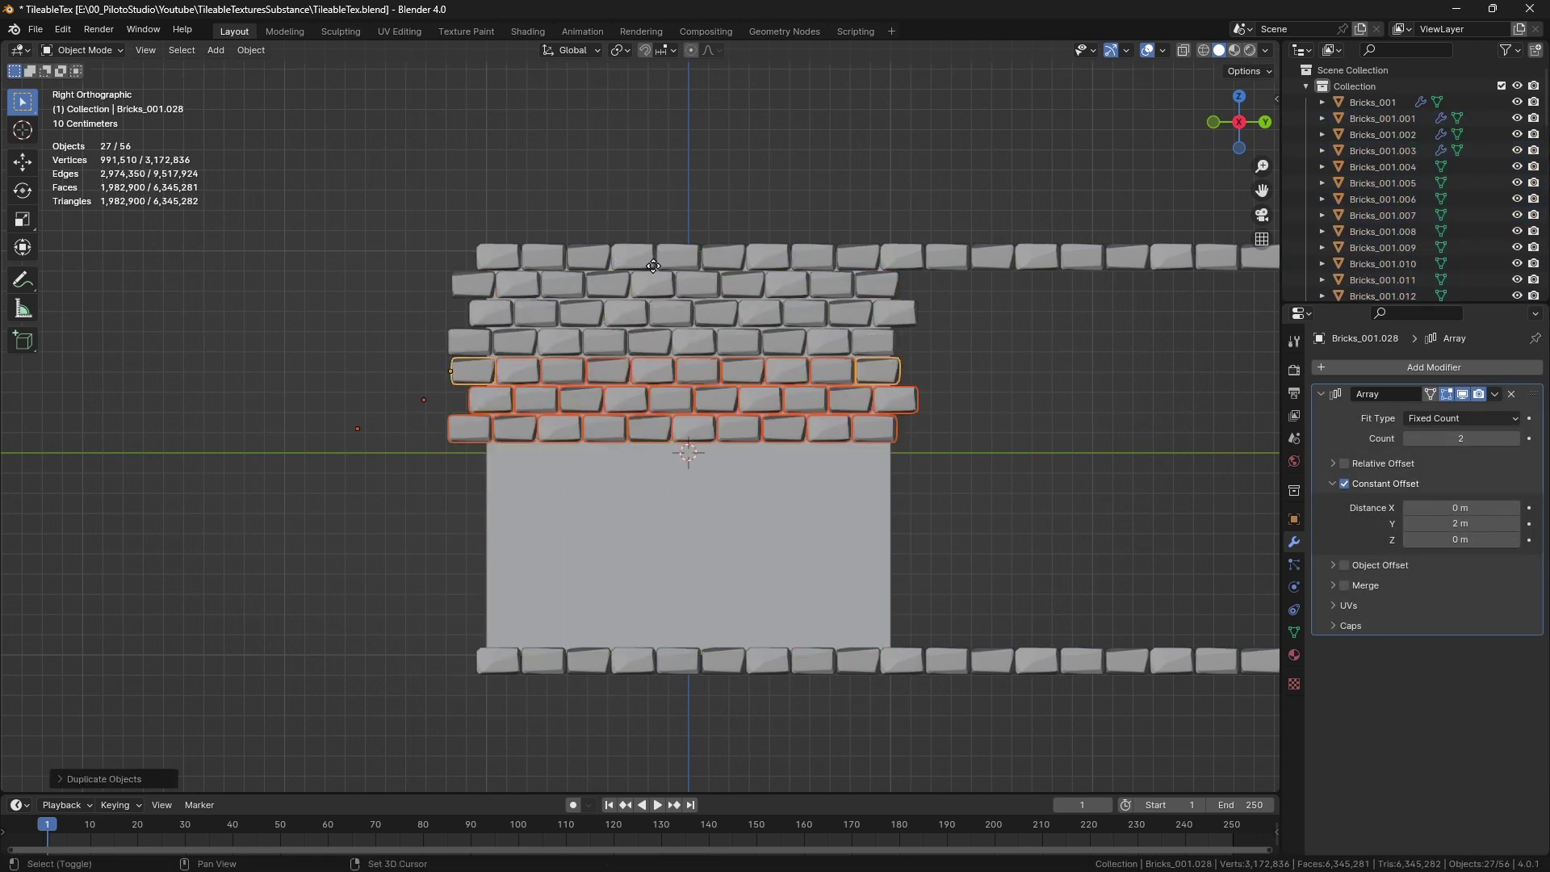
- Duplicate the newly placed three rows once more along Z to continue the wall downward
{"action": "key", "text": "shift+d"}
{"action": "key", "text": "z"}
{"action": "left_click", "coordinate": [646, 274]}
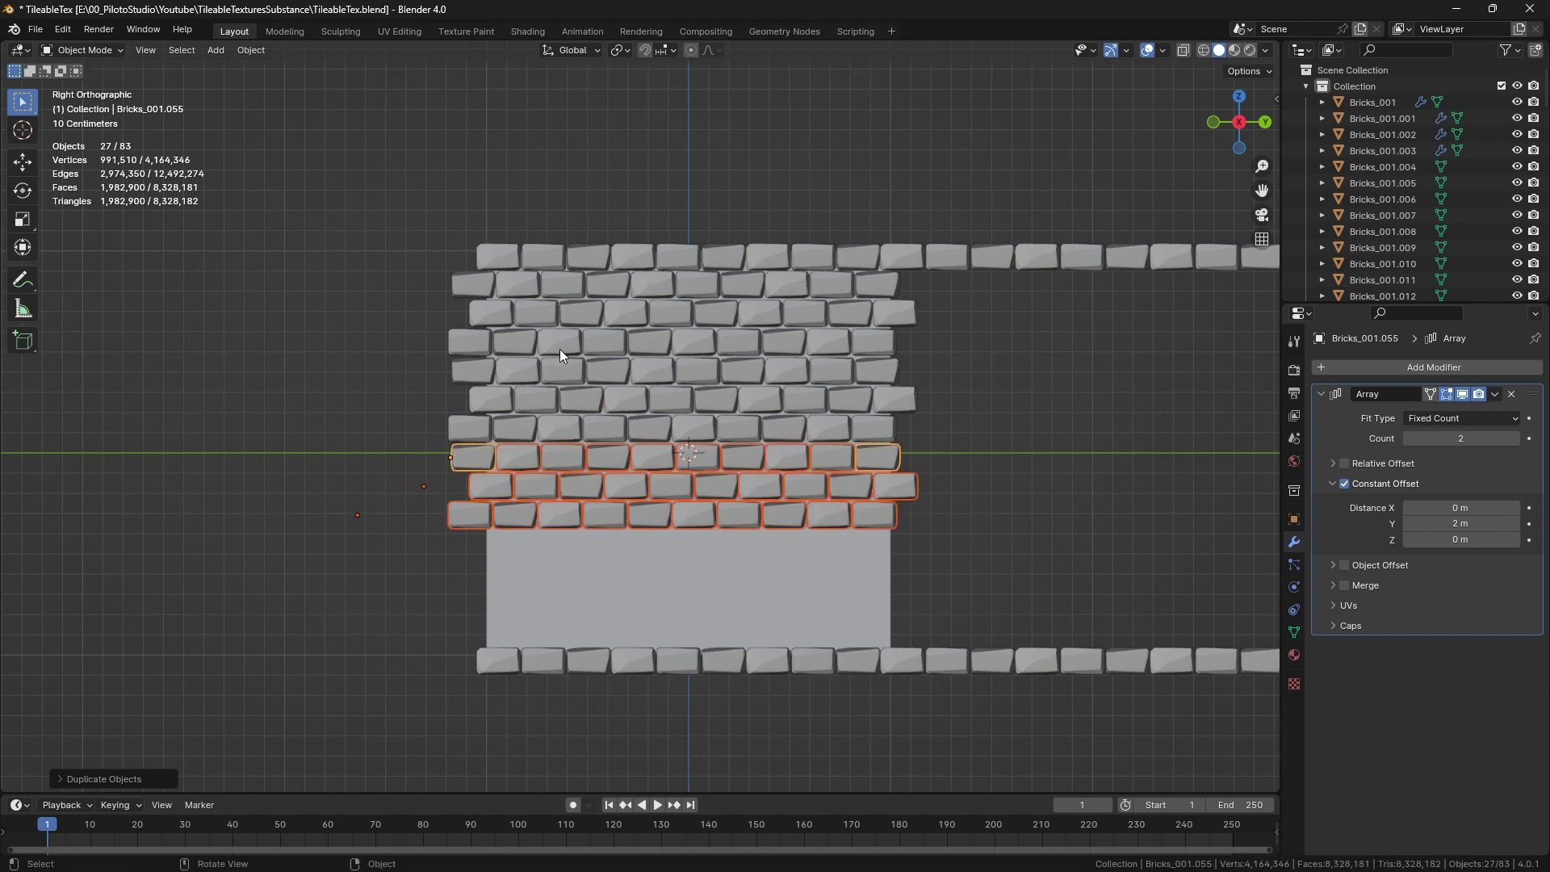
- Select the top row of each of the two duplicated sets and shift both along Y to stagger the joints
{"action": "left_click", "coordinate": [486, 371]}
{"action": "left_click", "coordinate": [514, 373], "text": "shift"}
{"action": "left_click_drag", "start_coordinate": [460, 375], "coordinate": [869, 366], "text": "shift"}
{"action": "left_click_drag", "start_coordinate": [455, 457], "coordinate": [873, 458], "text": "shift"}
{"action": "left_click_drag", "start_coordinate": [880, 240], "coordinate": [867, 260], "text": "ctrl"}
{"action": "scroll", "coordinate": [477, 345], "scroll_direction": "up", "scroll_amount": 2}
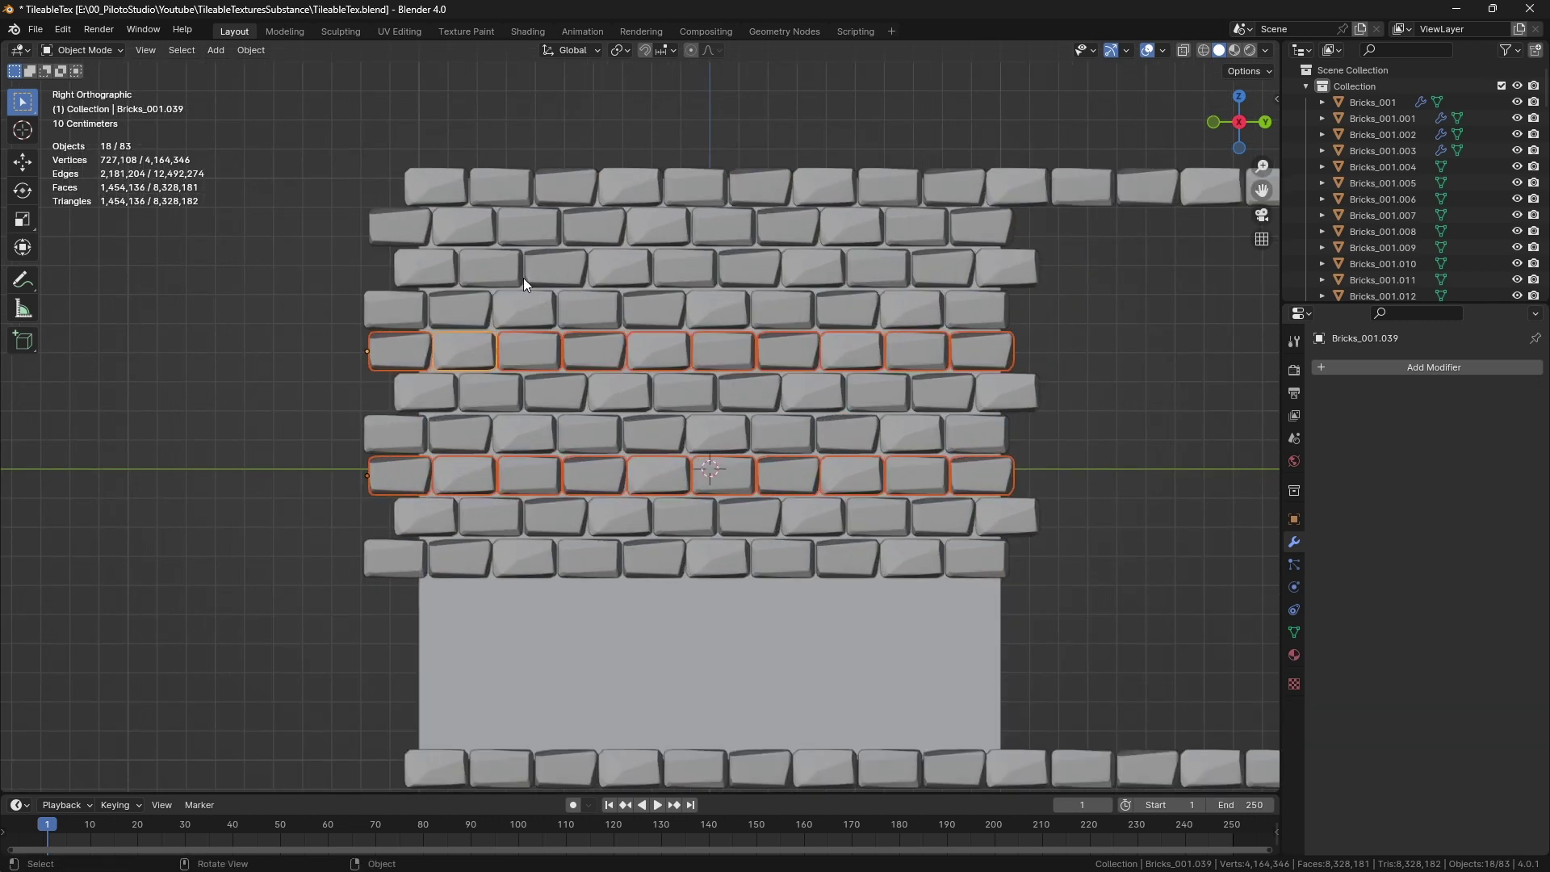
{"action": "key", "text": "g"}
{"action": "key", "text": "y"}
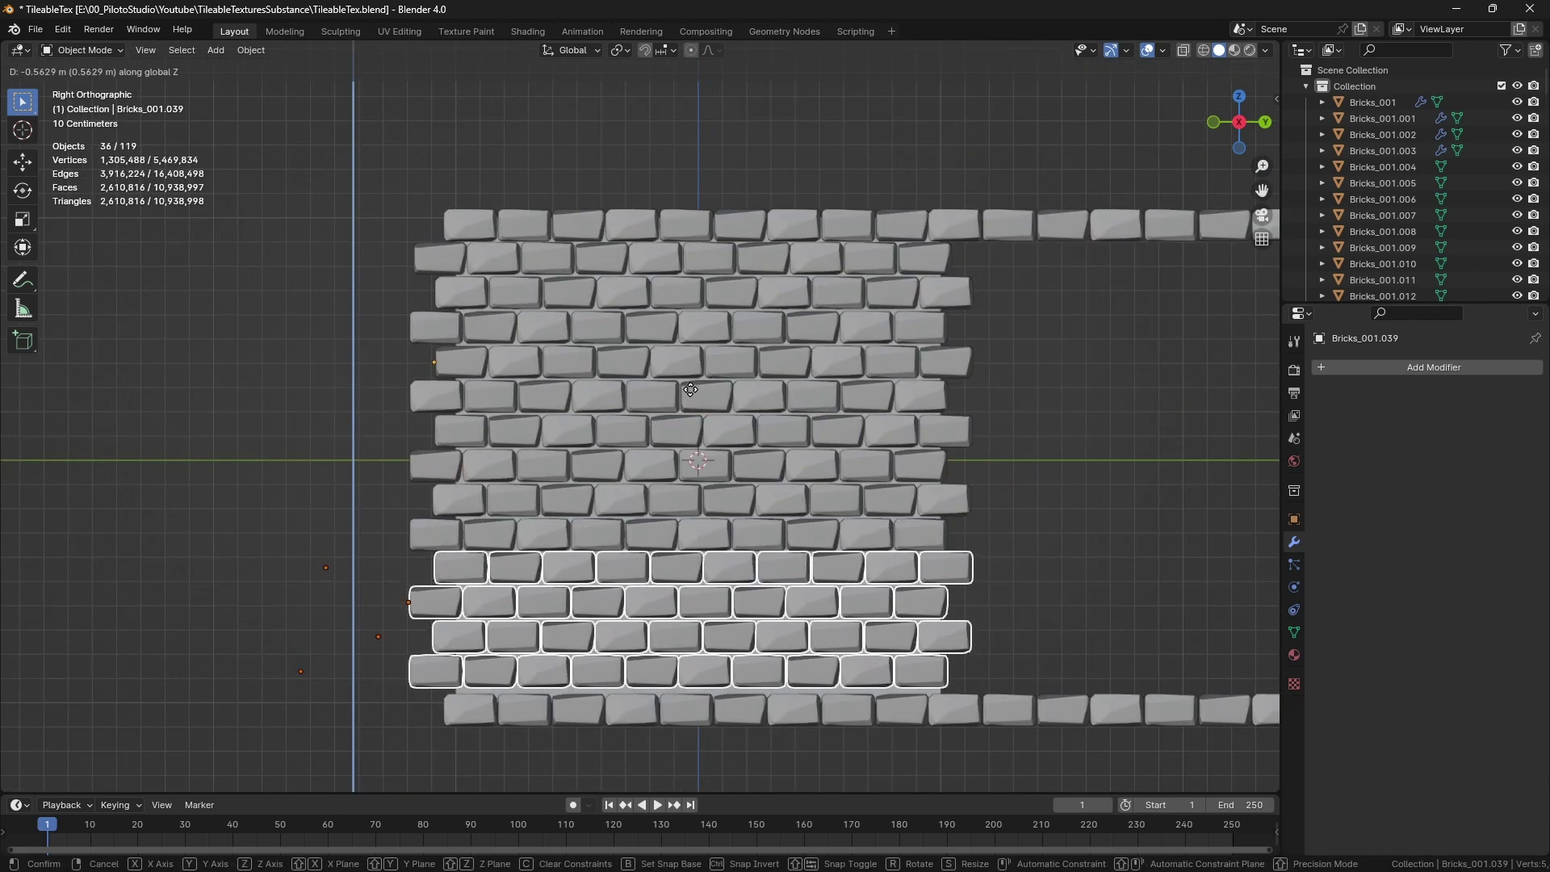
- Place the four duplicated rows in the gap above the bottom row, about 0.56 m down, and clear the selection
{"action": "left_click", "coordinate": [691, 391]}
{"action": "key", "text": "alt+a"}
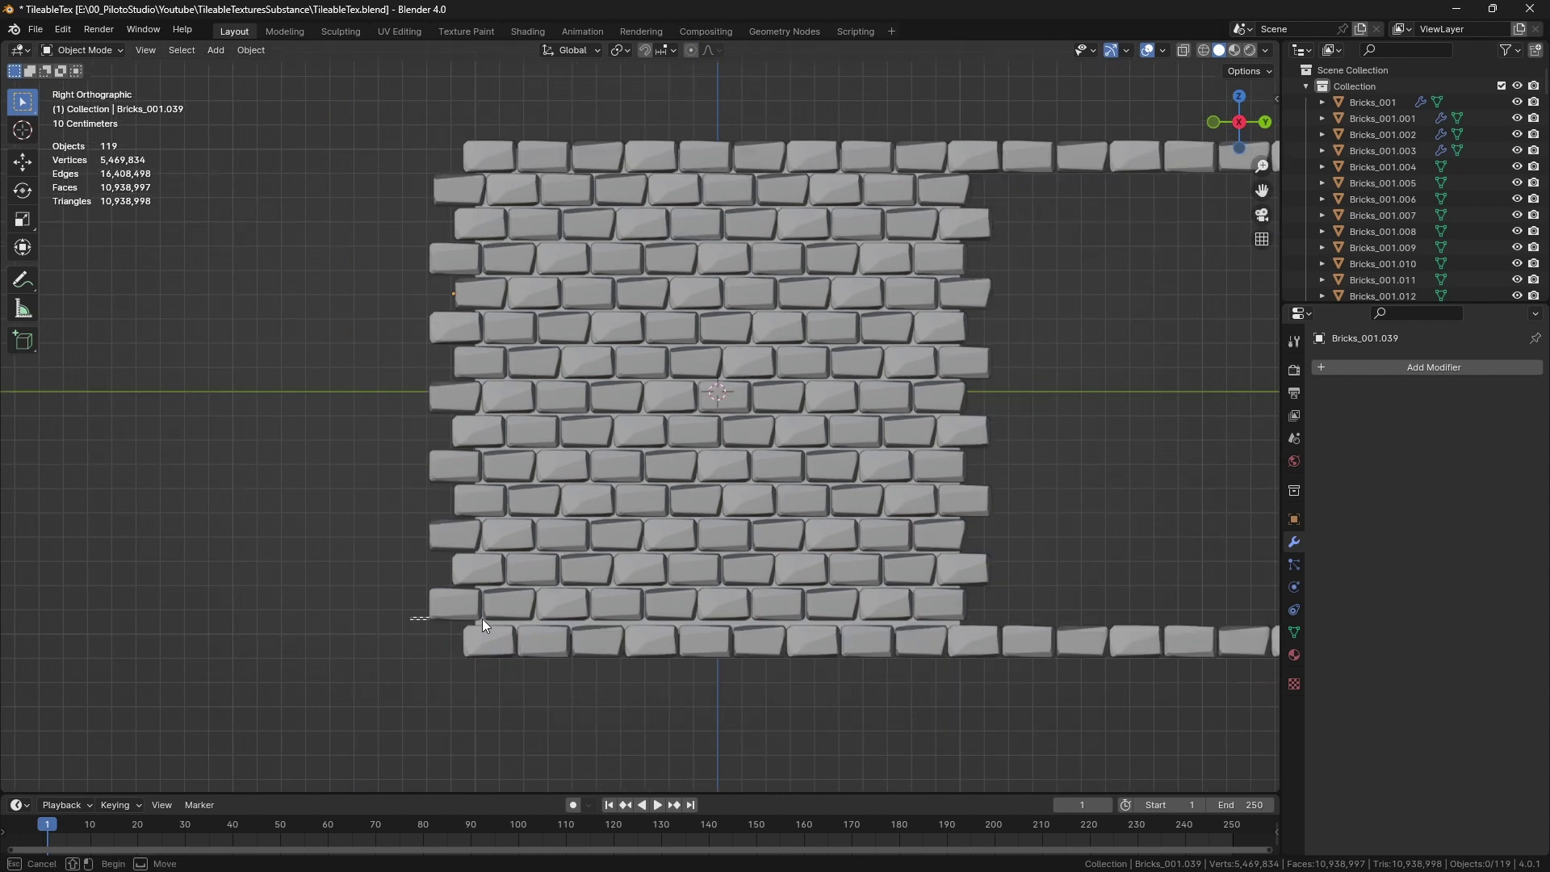
- Lower the two brick rows just above the bottom row slightly along Z
{"action": "key", "text": "ctrl+z"}
{"action": "key", "text": "g"}
{"action": "key", "text": "z"}
{"action": "left_click", "coordinate": [454, 546]}
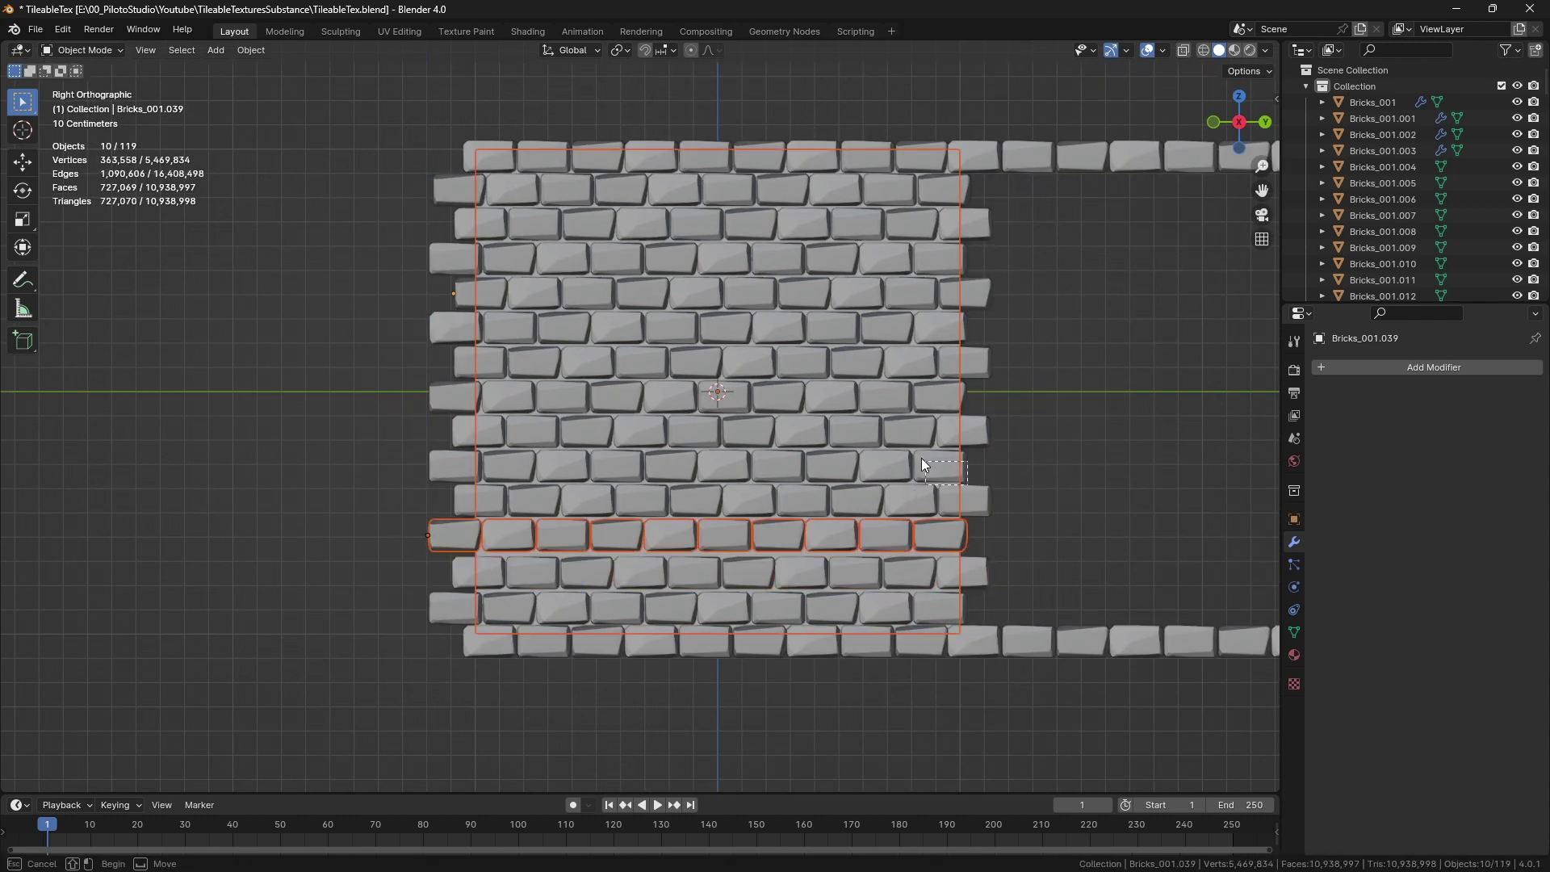
- Adjust the vertical position of the third row above the bottom row along Z to even out its gaps
{"action": "scroll", "coordinate": [775, 631], "scroll_direction": "up", "scroll_amount": 3}
{"action": "key", "text": "s"}
{"action": "key", "text": "z"}
{"action": "left_click", "coordinate": [946, 634]}
{"action": "key", "text": "g"}
{"action": "key", "text": "z"}
{"action": "left_click", "coordinate": [900, 641]}
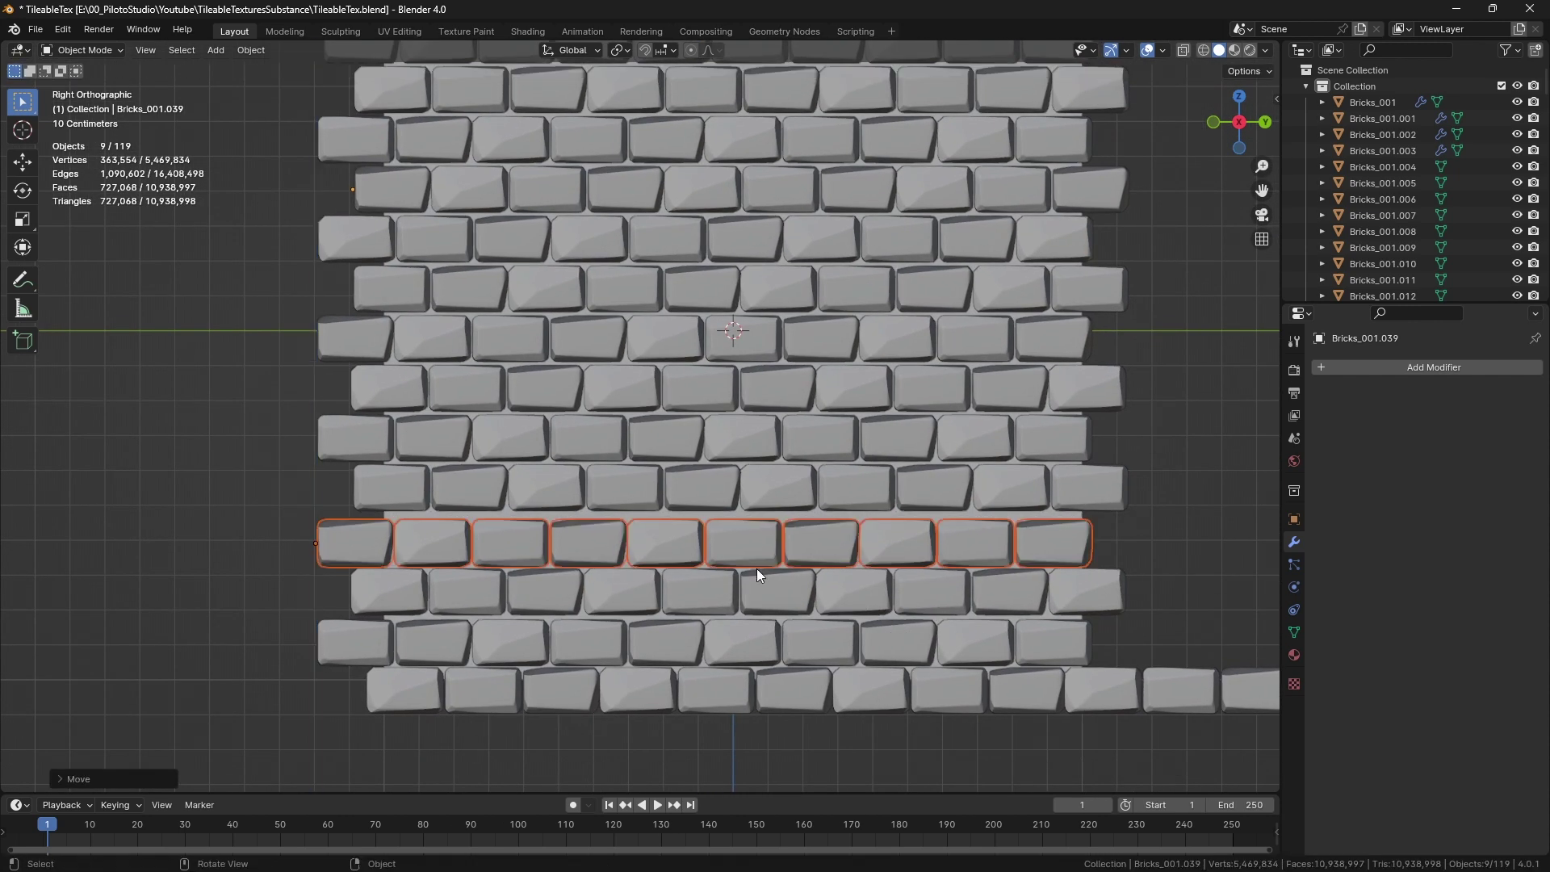
- Move the fourth and fifth rows above the bottom row along Z to even out the vertical spacing
{"action": "left_click_drag", "start_coordinate": [1140, 488], "coordinate": [407, 489]}
{"action": "left_click_drag", "start_coordinate": [859, 391], "coordinate": [775, 352], "text": "ctrl"}
{"action": "key", "text": "g"}
{"action": "key", "text": "z"}
{"action": "left_click", "coordinate": [770, 358]}
{"action": "left_click_drag", "start_coordinate": [347, 440], "coordinate": [1058, 438]}
{"action": "left_click_drag", "start_coordinate": [1011, 358], "coordinate": [1064, 339], "text": "ctrl"}
{"action": "key", "text": "r"}
{"action": "left_click", "coordinate": [1072, 342]}
{"action": "key", "text": "g"}
{"action": "key", "text": "z"}
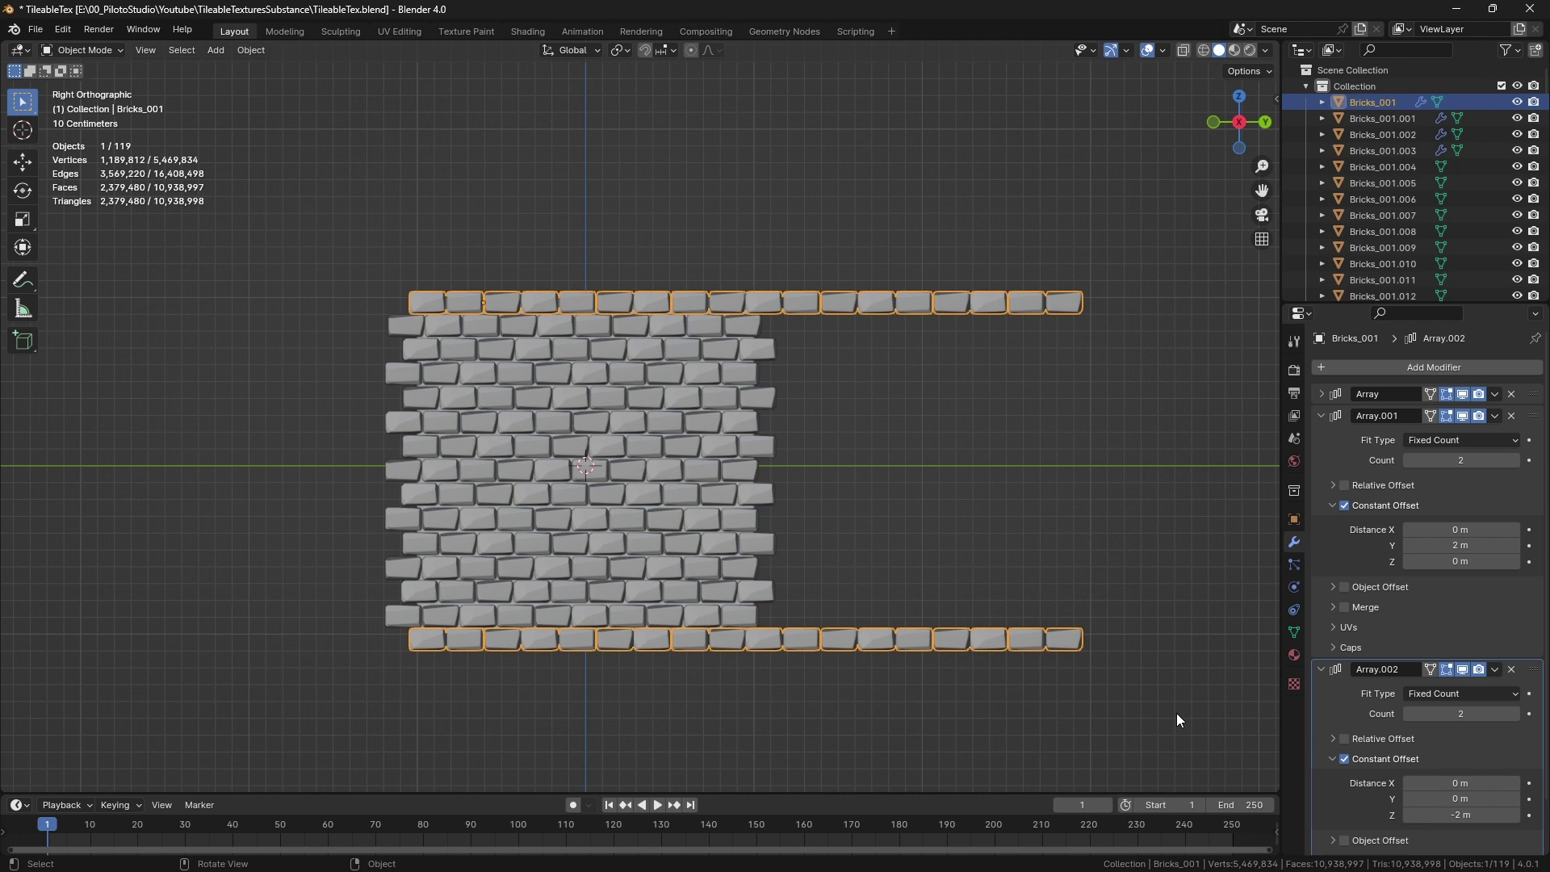
- Apply the top row's first two Array modifiers, keeping the one with the -2 m Z offset
{"action": "left_click", "coordinate": [1494, 394]}
{"action": "left_click", "coordinate": [1455, 414]}
{"action": "left_click", "coordinate": [1494, 394]}
{"action": "left_click", "coordinate": [1455, 413]}
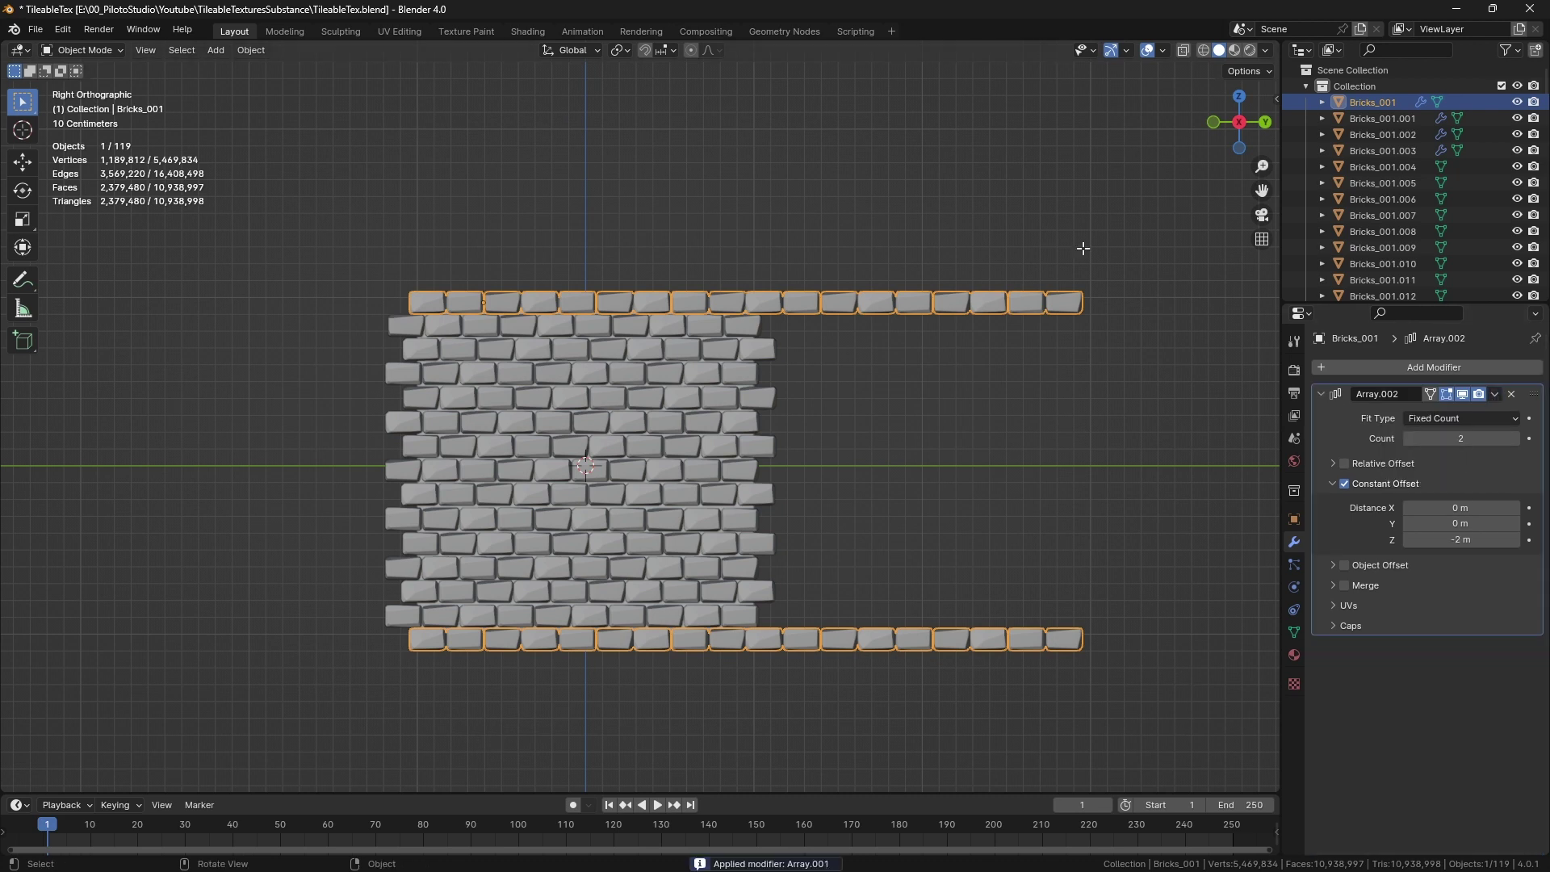
- Delete the top row's surplus bricks beyond the plane's right side in Edit Mode
{"action": "key", "text": "Tab"}
{"action": "left_click_drag", "start_coordinate": [1158, 409], "coordinate": [803, 277]}
{"action": "key", "text": "ctrl+l"}
{"action": "key", "text": "x"}
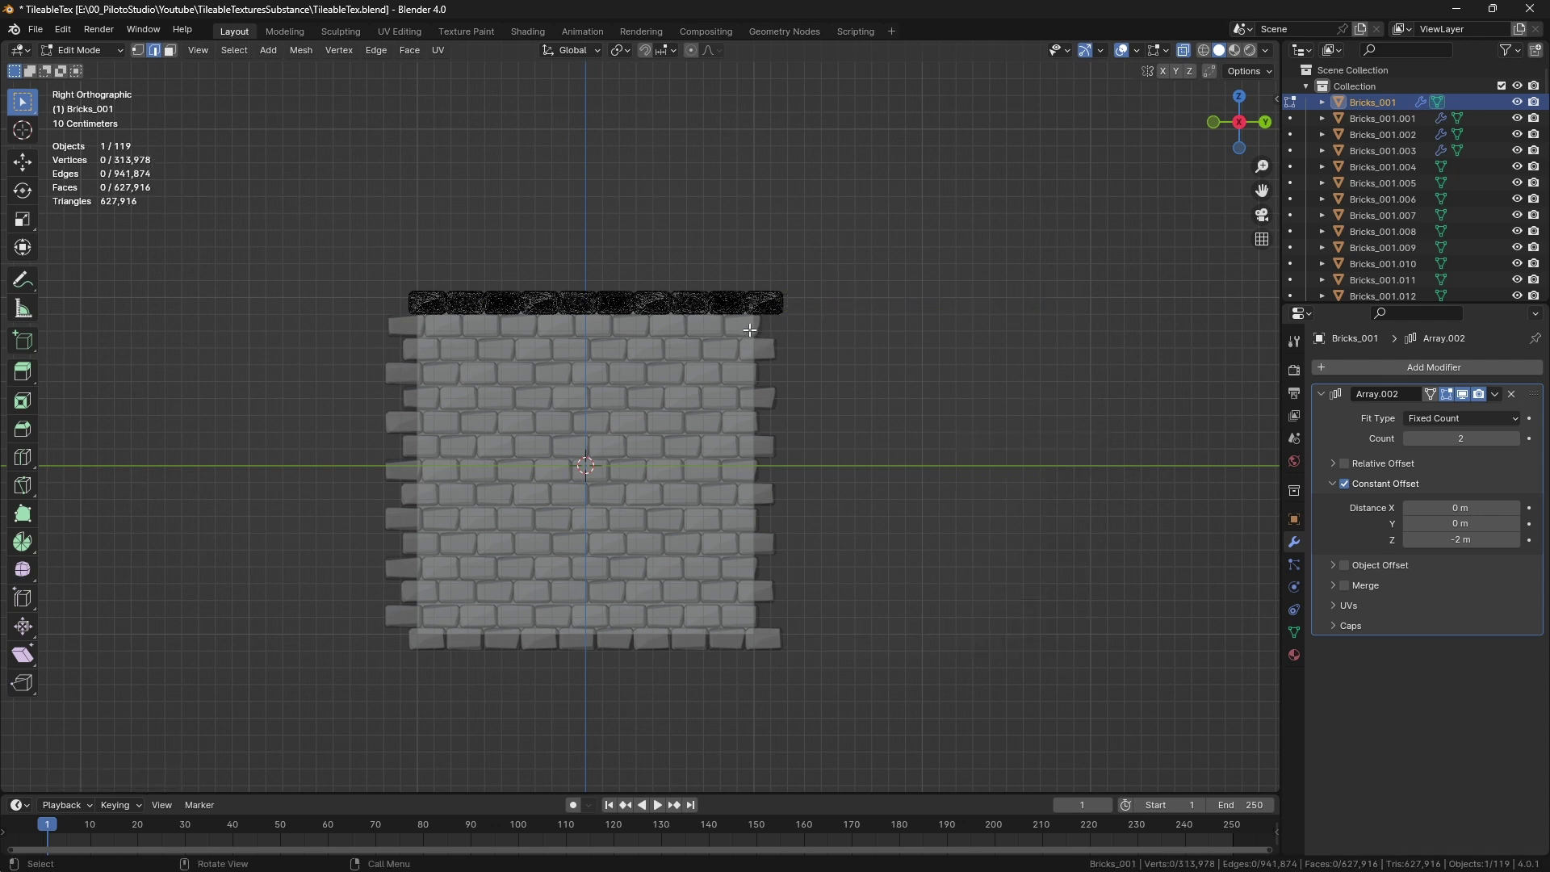
- Separate the remaining top row into individual brick objects by loose parts
{"action": "key", "text": "a"}
{"action": "key", "text": "p"}
{"action": "left_click", "coordinate": [1136, 453]}
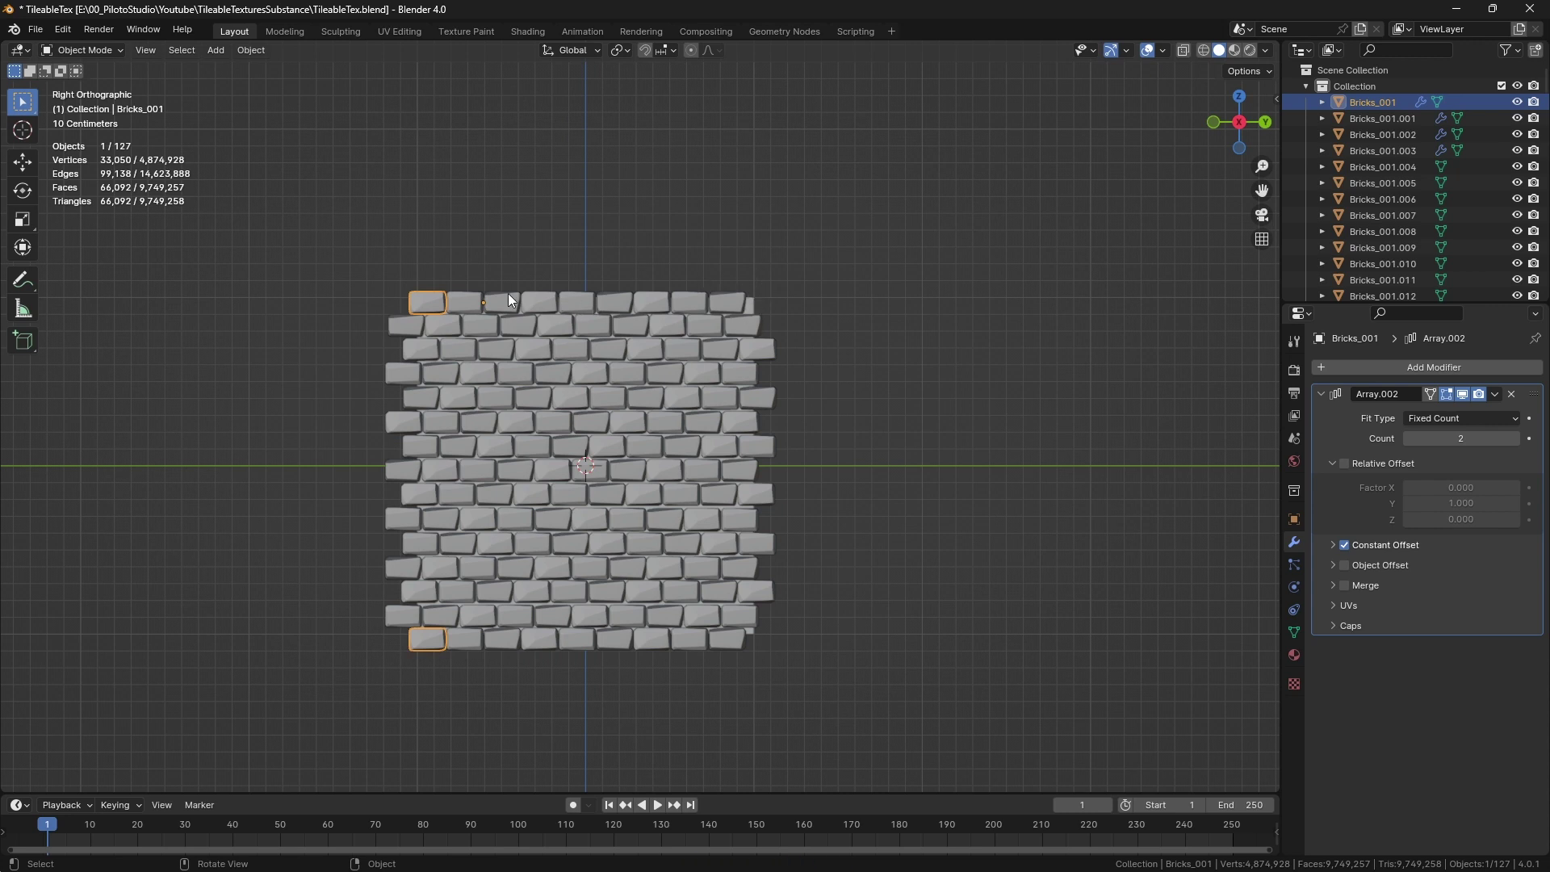
- Copy the 2 m Y Array modifier from the second row's left-end brick to the top row's left-end brick, then deselect
{"action": "left_click", "coordinate": [406, 323], "text": "shift"}
{"action": "key", "text": "ctrl+c"}
{"action": "left_click", "coordinate": [1004, 522]}
{"action": "left_click", "coordinate": [1007, 547]}
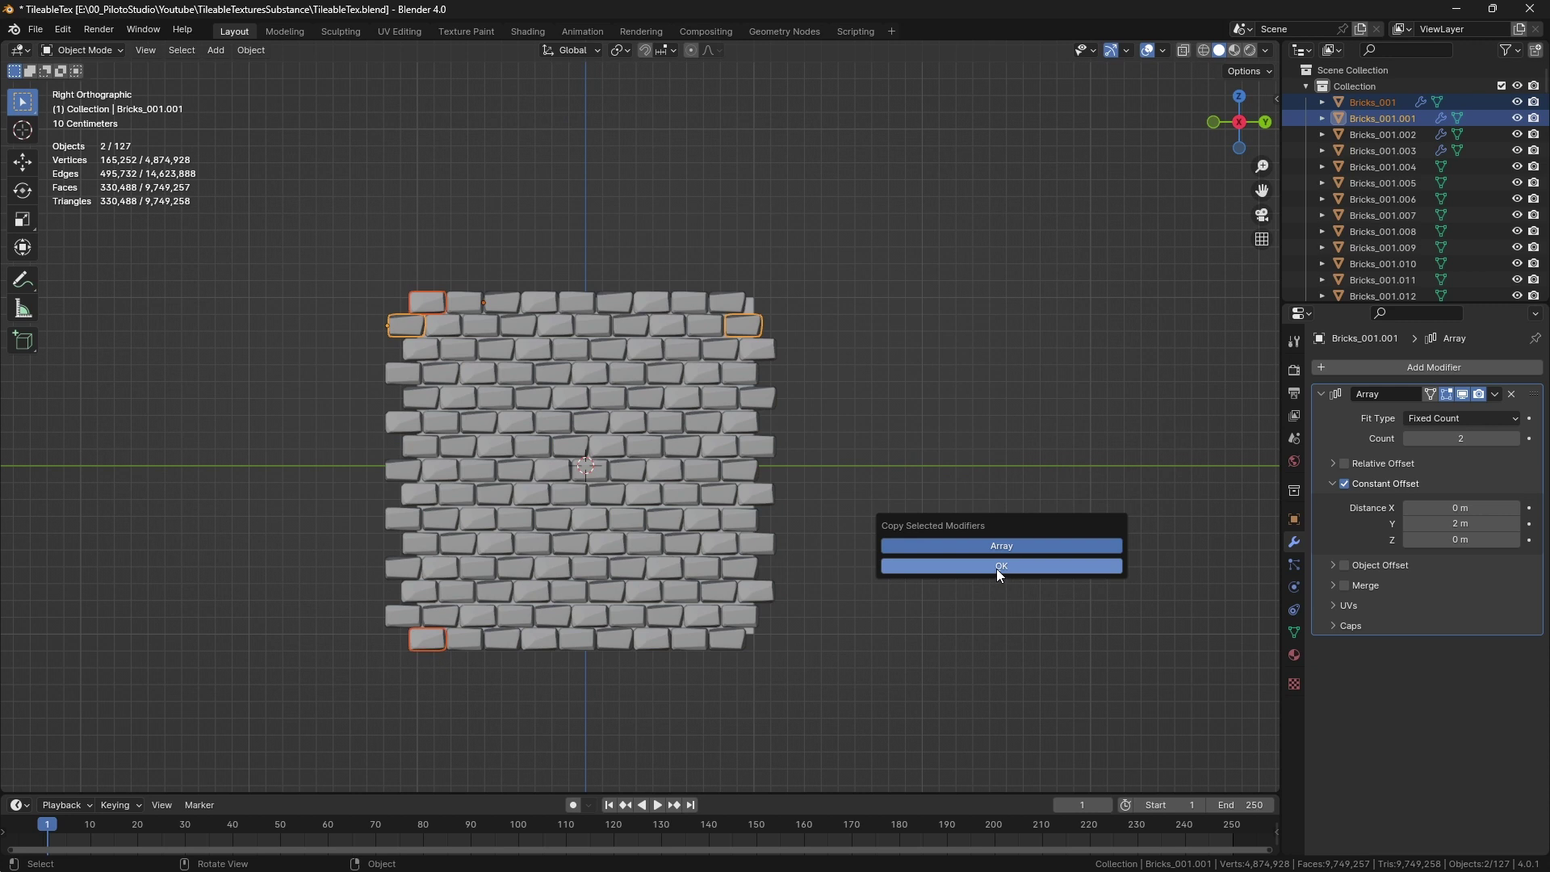
{"action": "left_click", "coordinate": [998, 567]}
{"action": "left_click", "coordinate": [443, 279]}
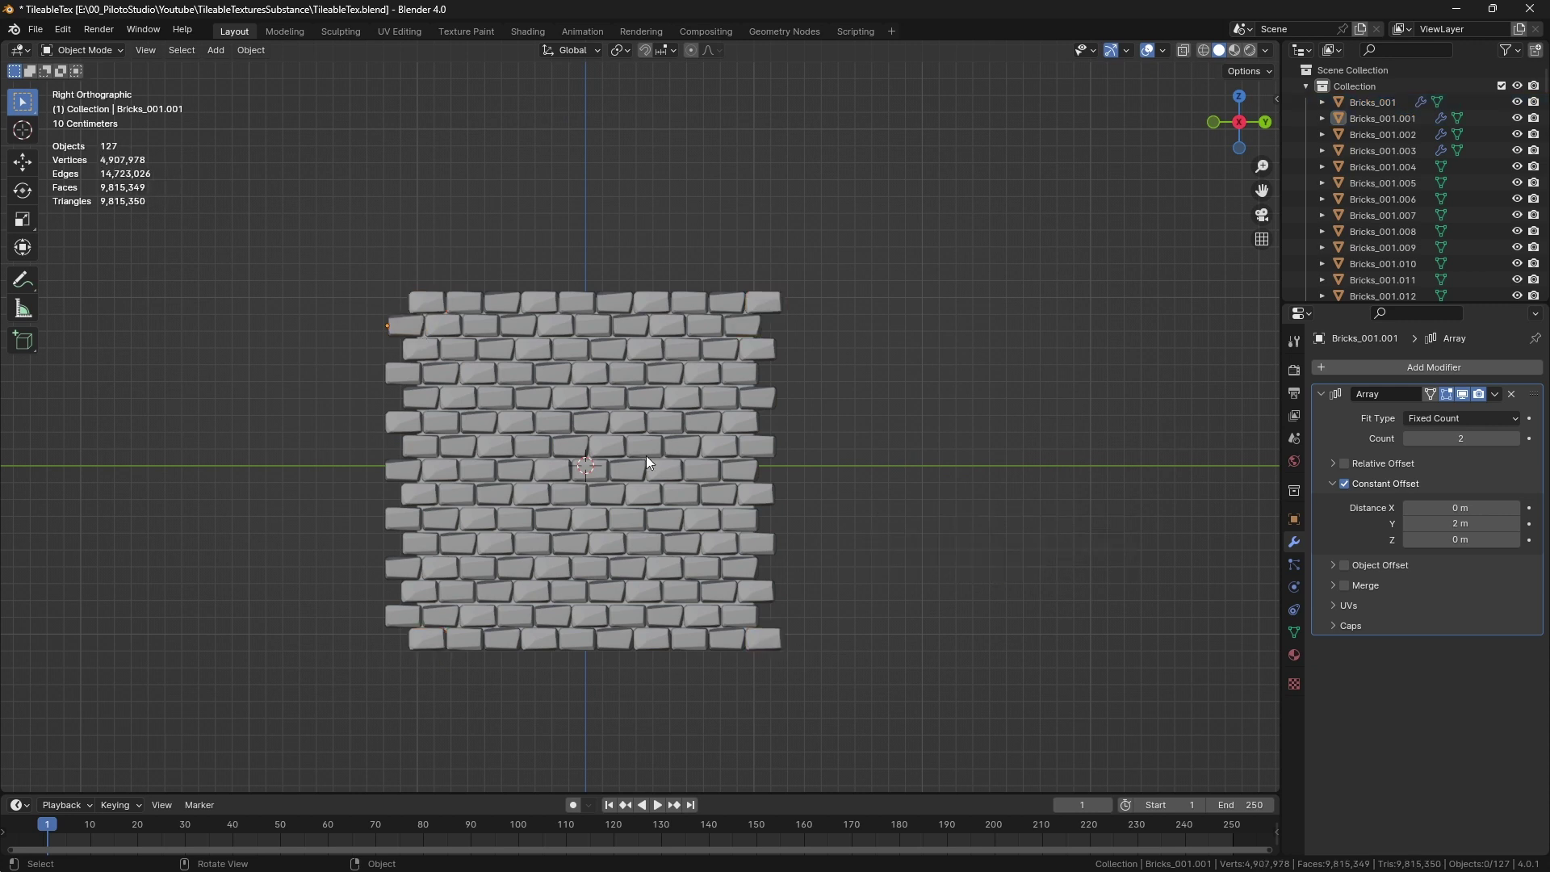
{"action": "scroll", "coordinate": [645, 455], "scroll_direction": "down", "scroll_amount": 2}
{"action": "scroll", "coordinate": [646, 455], "scroll_direction": "up", "scroll_amount": 3}
{"action": "scroll", "coordinate": [642, 451], "scroll_direction": "down", "scroll_amount": 3}
{"action": "left_click_drag", "start_coordinate": [344, 616], "coordinate": [836, 320]}
- Turn off X-ray display and duplicate the texture plane in place
{"action": "mouse_move", "coordinate": [837, 320]}
{"action": "middle_mouse_down"}
{"action": "mouse_move", "coordinate": [557, 363]}
{"action": "mouse_move", "coordinate": [491, 352]}
{"action": "mouse_move", "coordinate": [825, 345]}
{"action": "middle_mouse_up"}
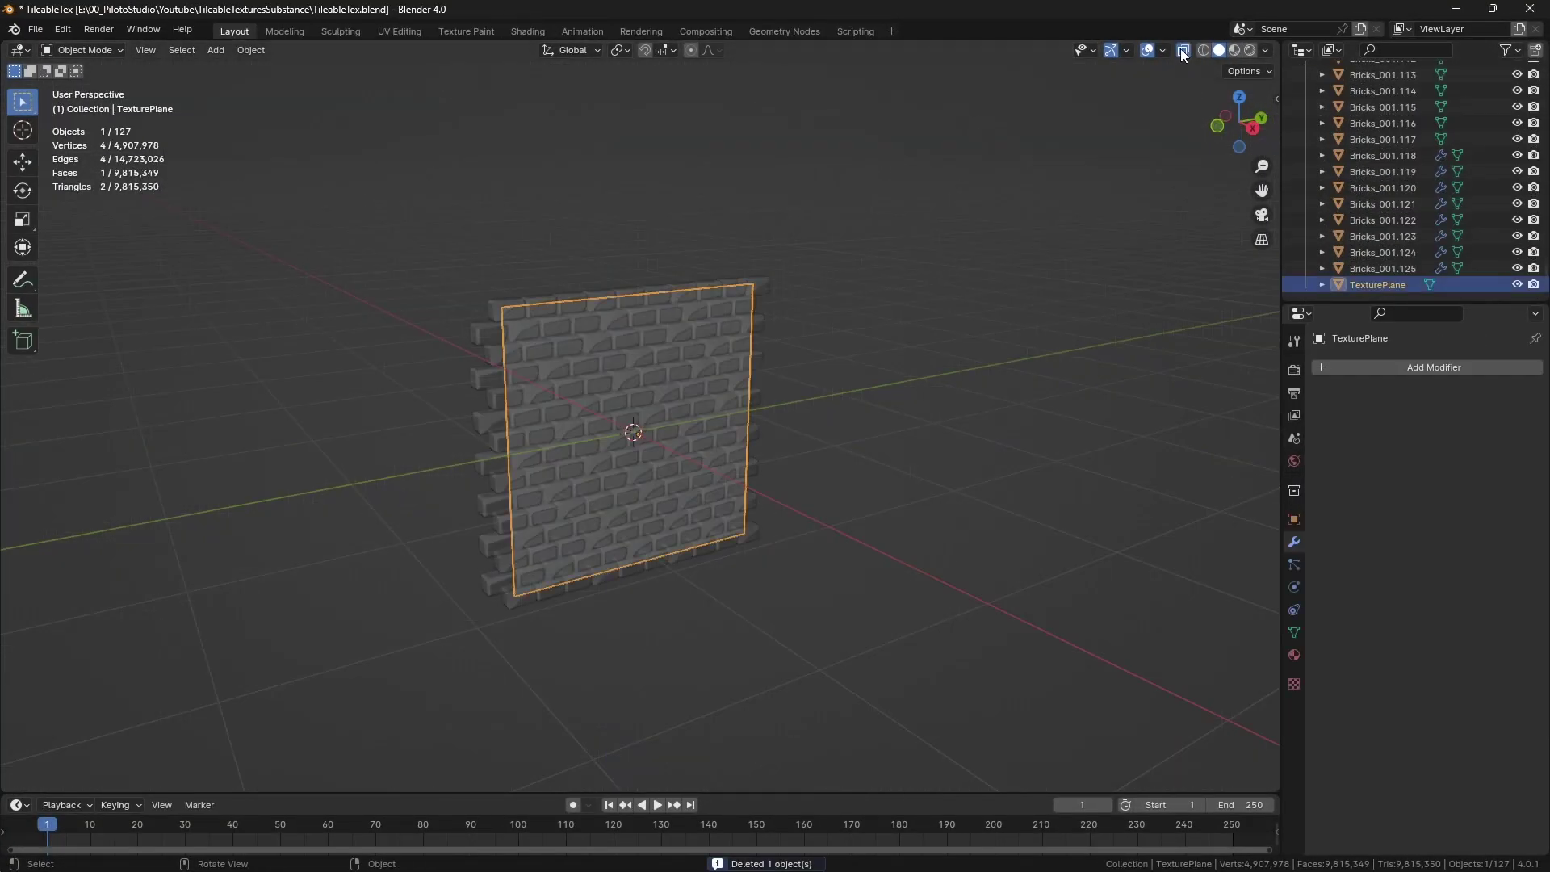
{"action": "left_click", "coordinate": [1182, 51]}
{"action": "scroll", "coordinate": [928, 360], "scroll_direction": "up", "scroll_amount": 1}
{"action": "key", "text": "shift+d"}
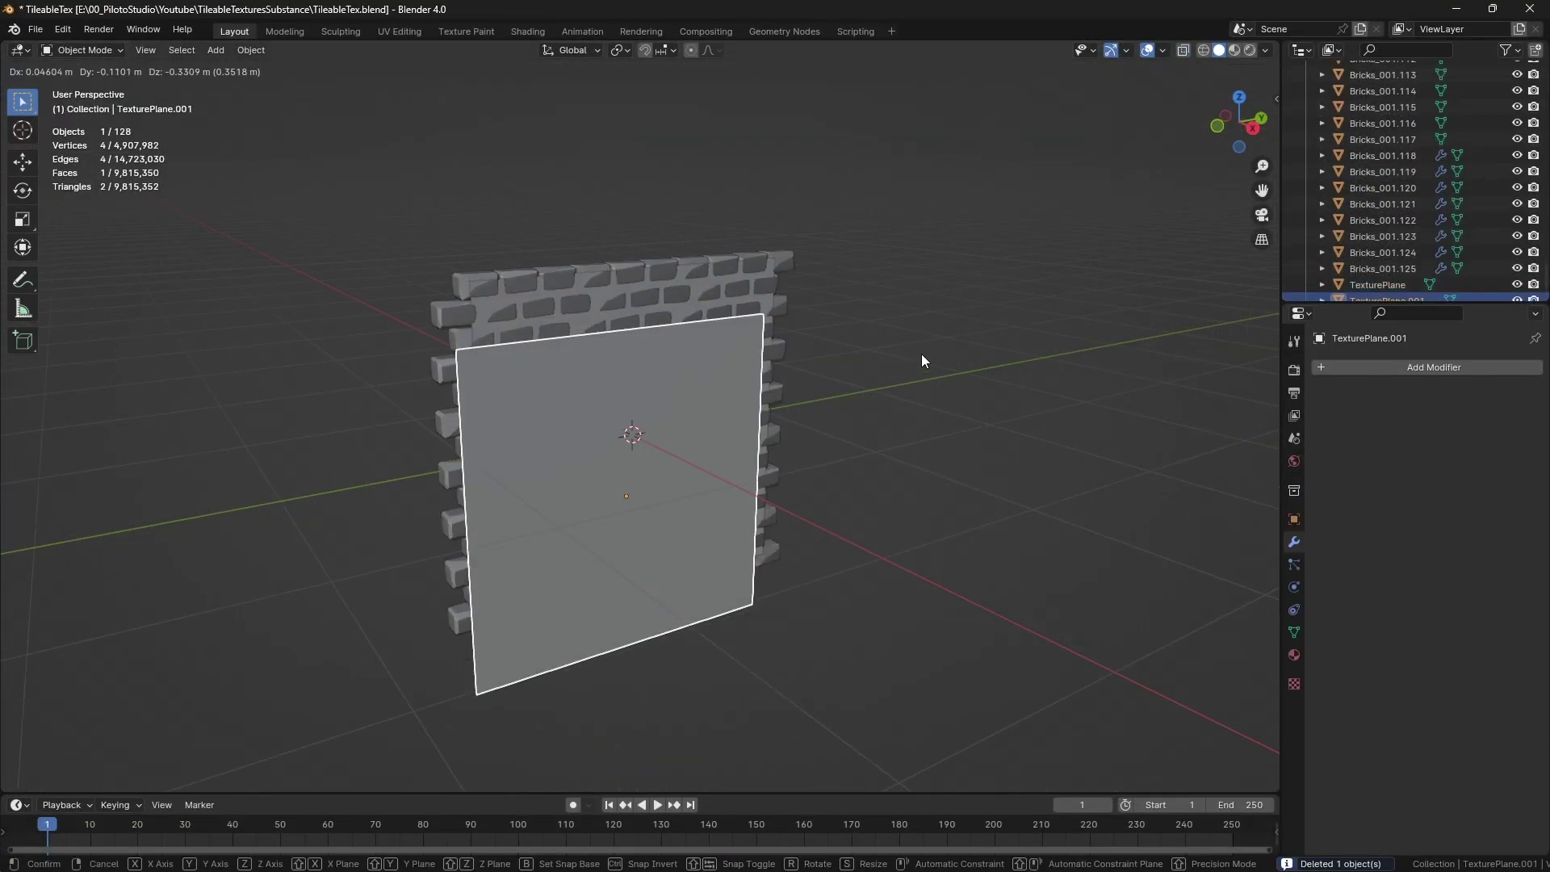
{"action": "right_click", "coordinate": [960, 360]}
{"action": "key", "text": "m"}
- Hide the original texture plane and move the duplicate's geometry back about 0.036 m along negative X in Edit Mode
{"action": "scroll", "coordinate": [1435, 269], "scroll_direction": "down", "scroll_amount": 1}
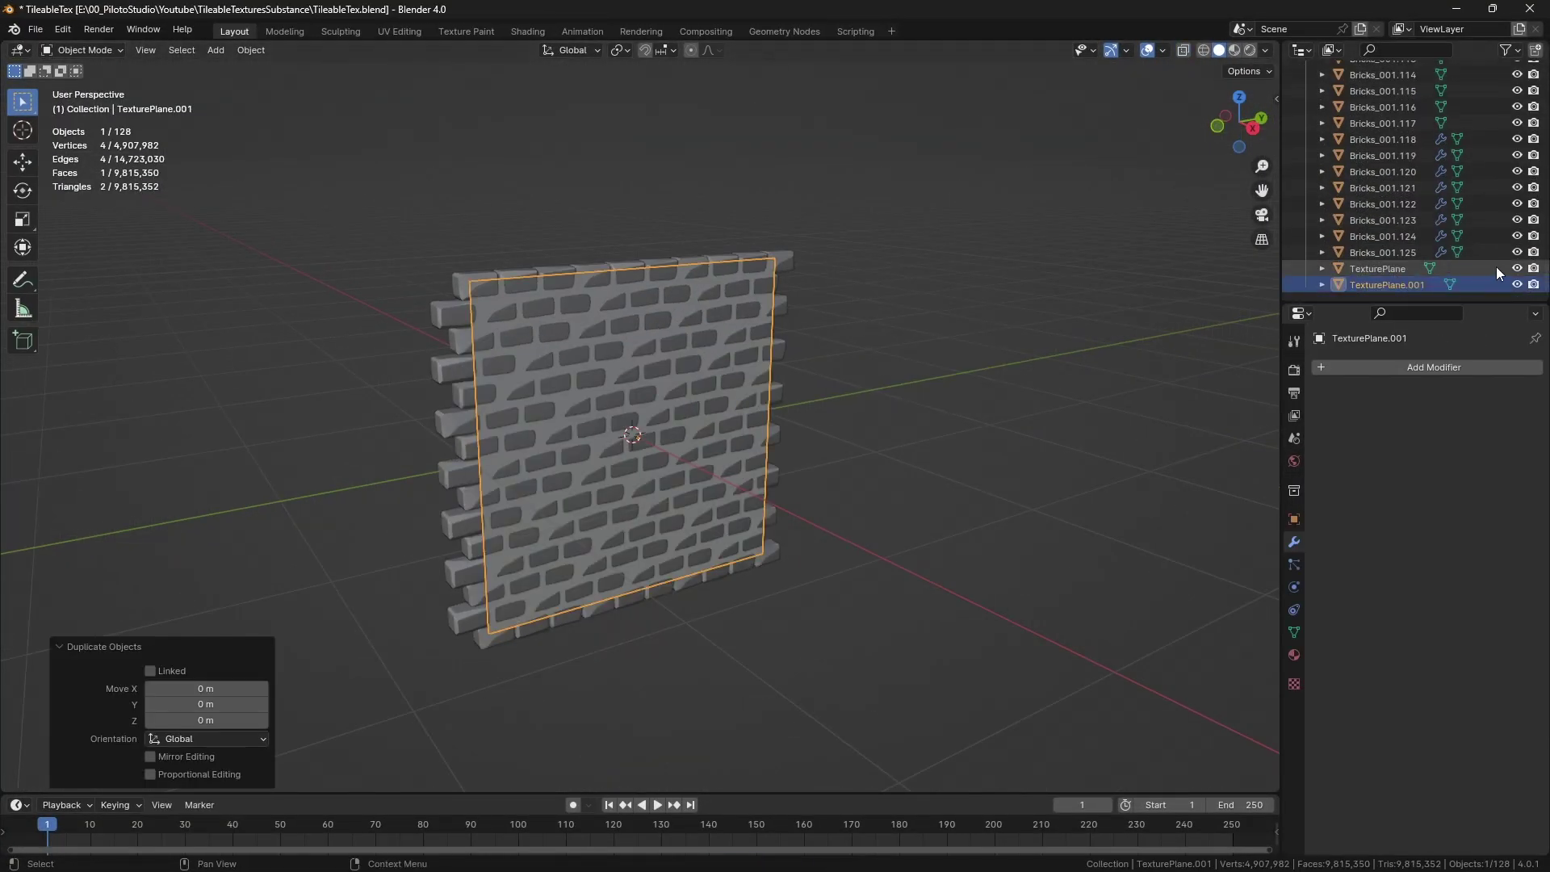
{"action": "left_click", "coordinate": [1517, 268]}
{"action": "scroll", "coordinate": [832, 390], "scroll_direction": "up", "scroll_amount": 2}
{"action": "key", "text": "Tab"}
{"action": "key", "text": "a"}
{"action": "middle_click_drag", "start_coordinate": [823, 393], "coordinate": [572, 447]}
{"action": "key", "text": "g"}
{"action": "key", "text": "x"}
{"action": "left_click", "coordinate": [998, 643]}
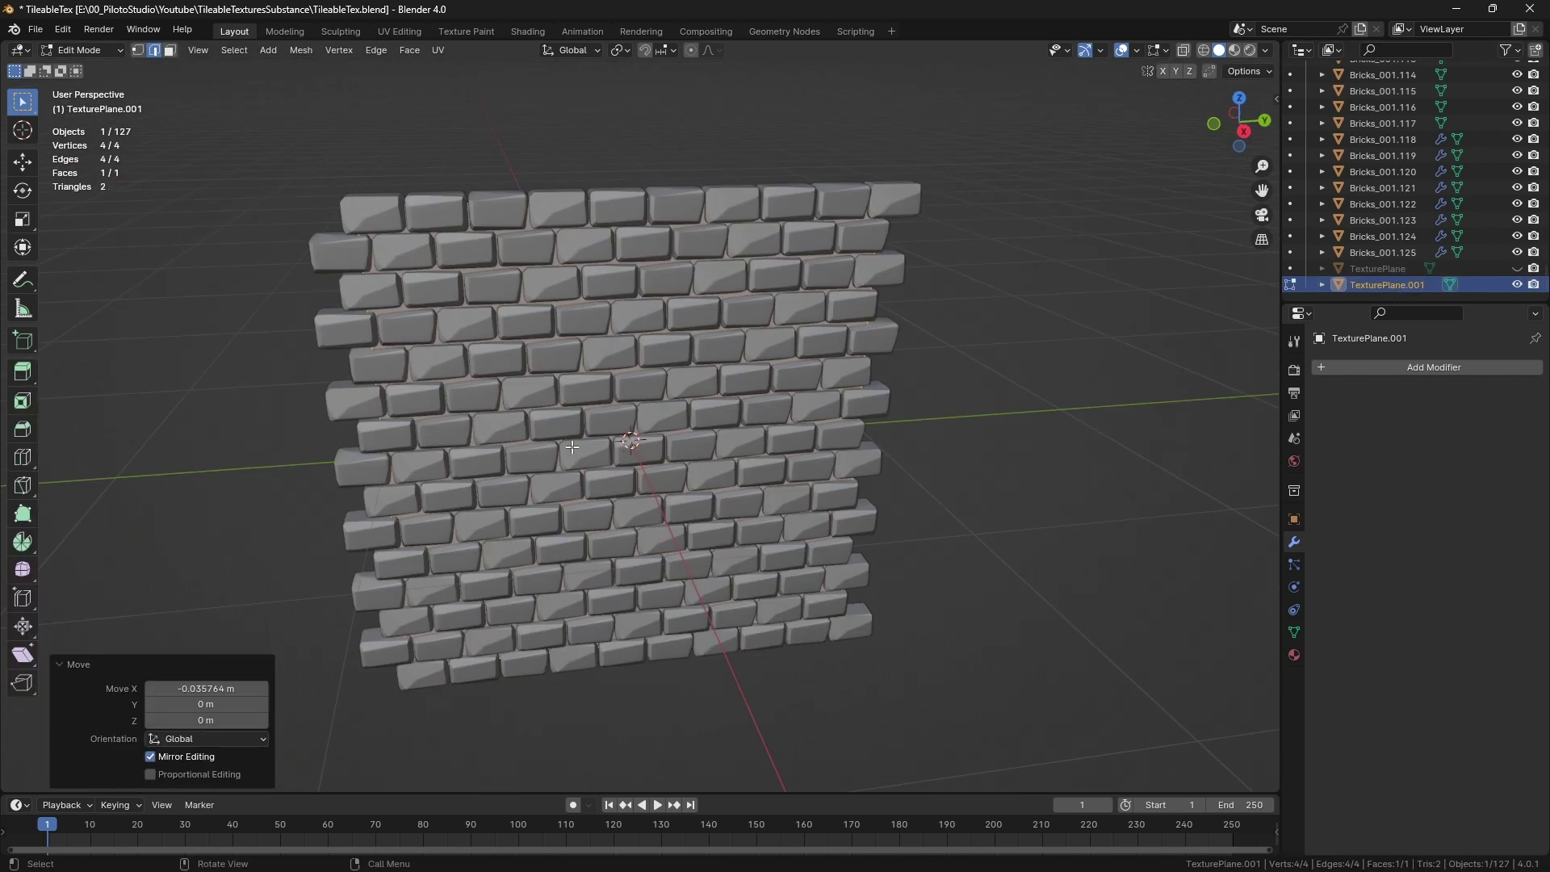
- Scale the duplicate plane's geometry by 2 in the right orthographic view and deselect it
{"action": "left_click", "coordinate": [1243, 132]}
{"action": "key", "text": "s"}
{"action": "key", "text": "2"}
{"action": "left_click", "coordinate": [1055, 387]}
{"action": "scroll", "coordinate": [1055, 388], "scroll_direction": "down", "scroll_amount": 3}
{"action": "left_click", "coordinate": [1055, 388]}
- Add 21 vertical loop cuts across the enlarged plane
{"action": "left_click", "coordinate": [23, 457]}
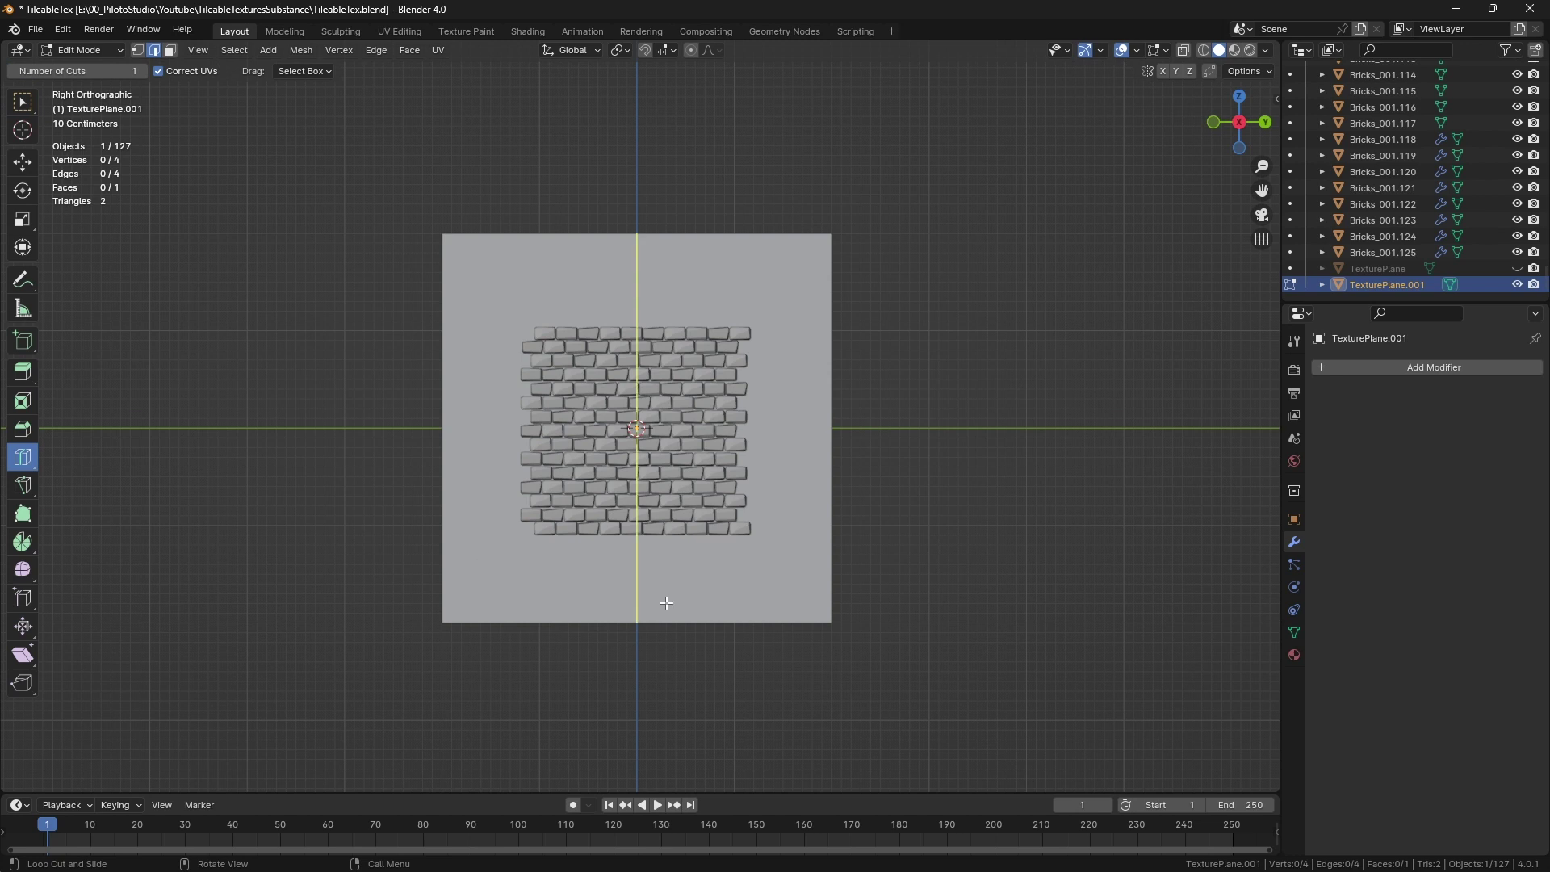
{"action": "left_click", "coordinate": [671, 601]}
{"action": "left_click", "coordinate": [191, 631]}
{"action": "type", "text": "20"}
{"action": "key", "text": "Return"}
{"action": "left_click", "coordinate": [214, 629]}
{"action": "type", "text": "21"}
{"action": "key", "text": "Return"}
- Add 21 horizontal loop cuts across the plane and return to Object Mode
{"action": "left_click", "coordinate": [449, 427]}
{"action": "left_click", "coordinate": [216, 629]}
{"action": "type", "text": "21"}
{"action": "key", "text": "Return"}
{"action": "left_click", "coordinate": [23, 102]}
{"action": "scroll", "coordinate": [1149, 402], "scroll_direction": "up", "scroll_amount": 2}
{"action": "key", "text": "Tab"}
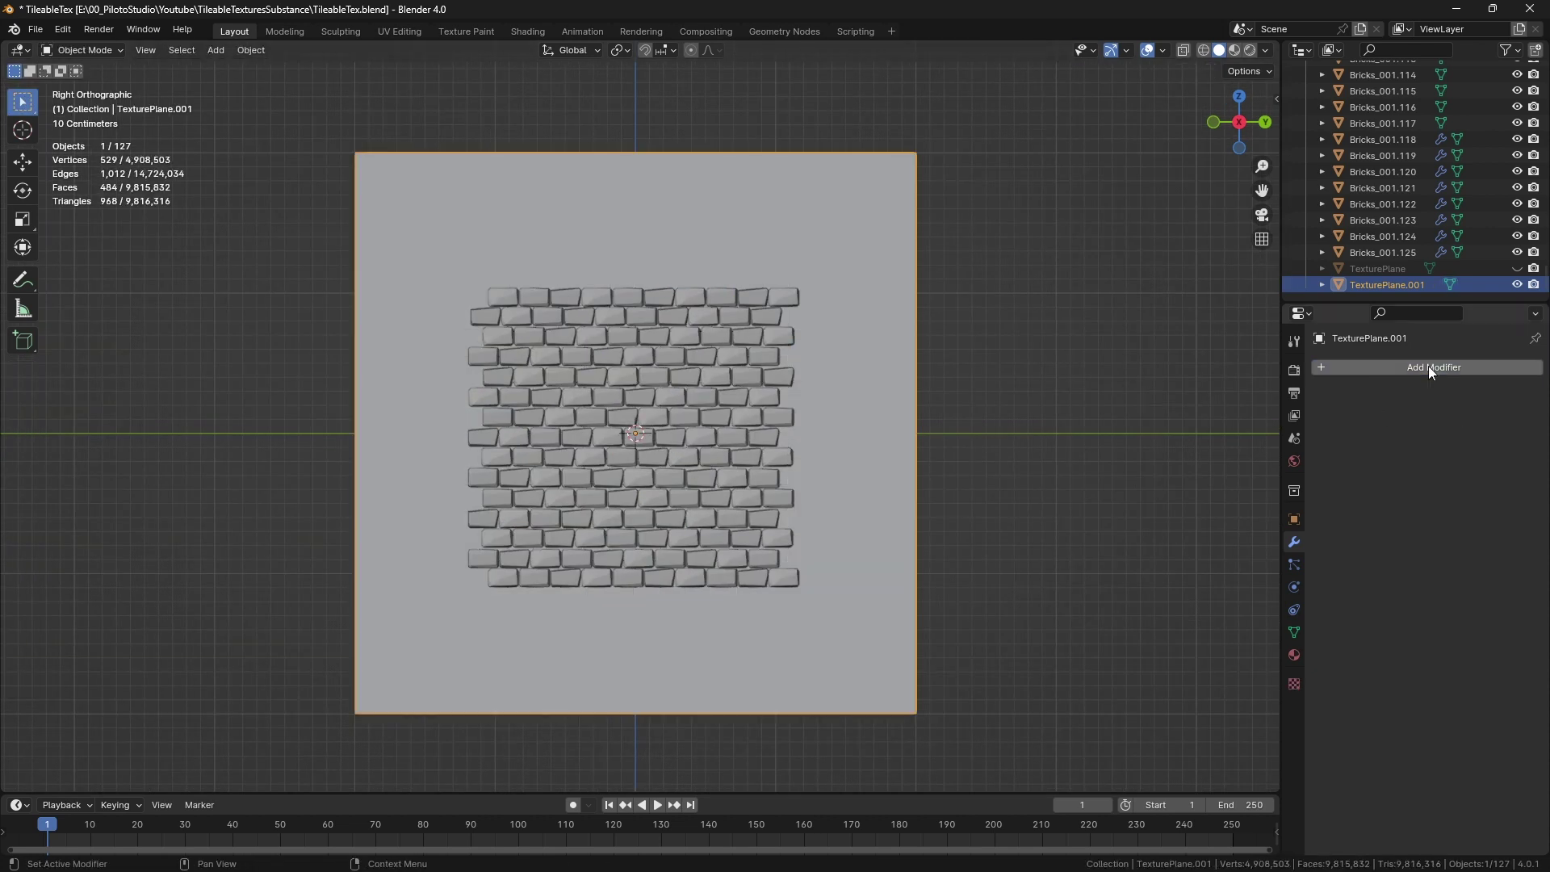
- Add a Subdivision Surface modifier at viewport level 1 to the plane and apply it
{"action": "left_click", "coordinate": [1416, 369]}
{"action": "mouse_move", "coordinate": [1374, 370]}
{"action": "left_click", "coordinate": [1231, 573]}
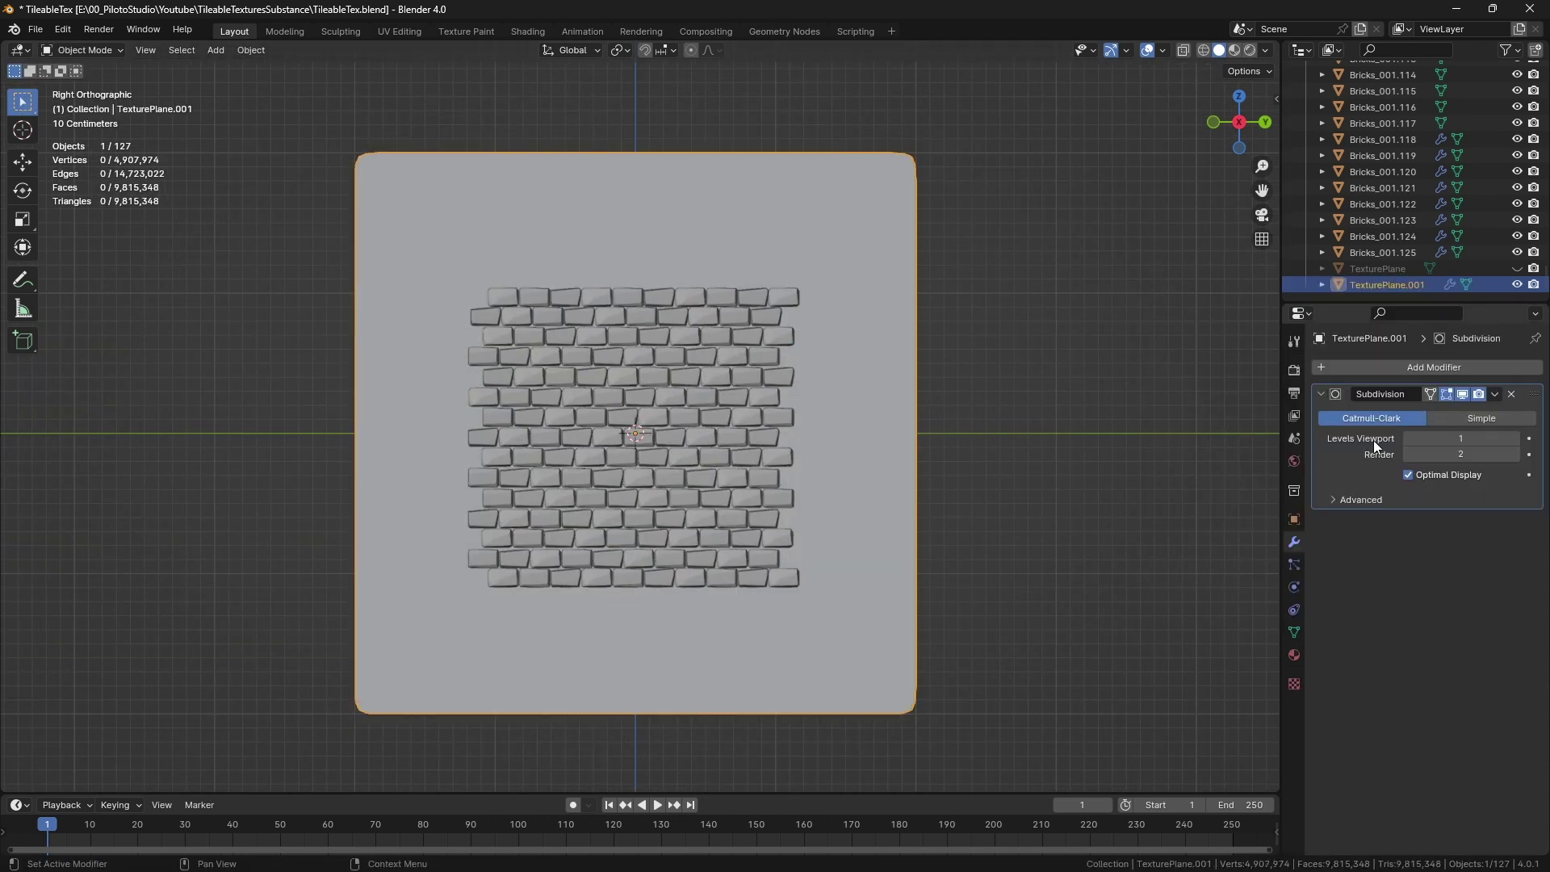
{"action": "key", "text": "ctrl+a"}
{"action": "key", "text": "Tab"}
{"action": "key", "text": "Tab"}
- Add a second Subdivision Surface modifier to the plane and apply it to refine the mesh further
{"action": "left_click", "coordinate": [1416, 368]}
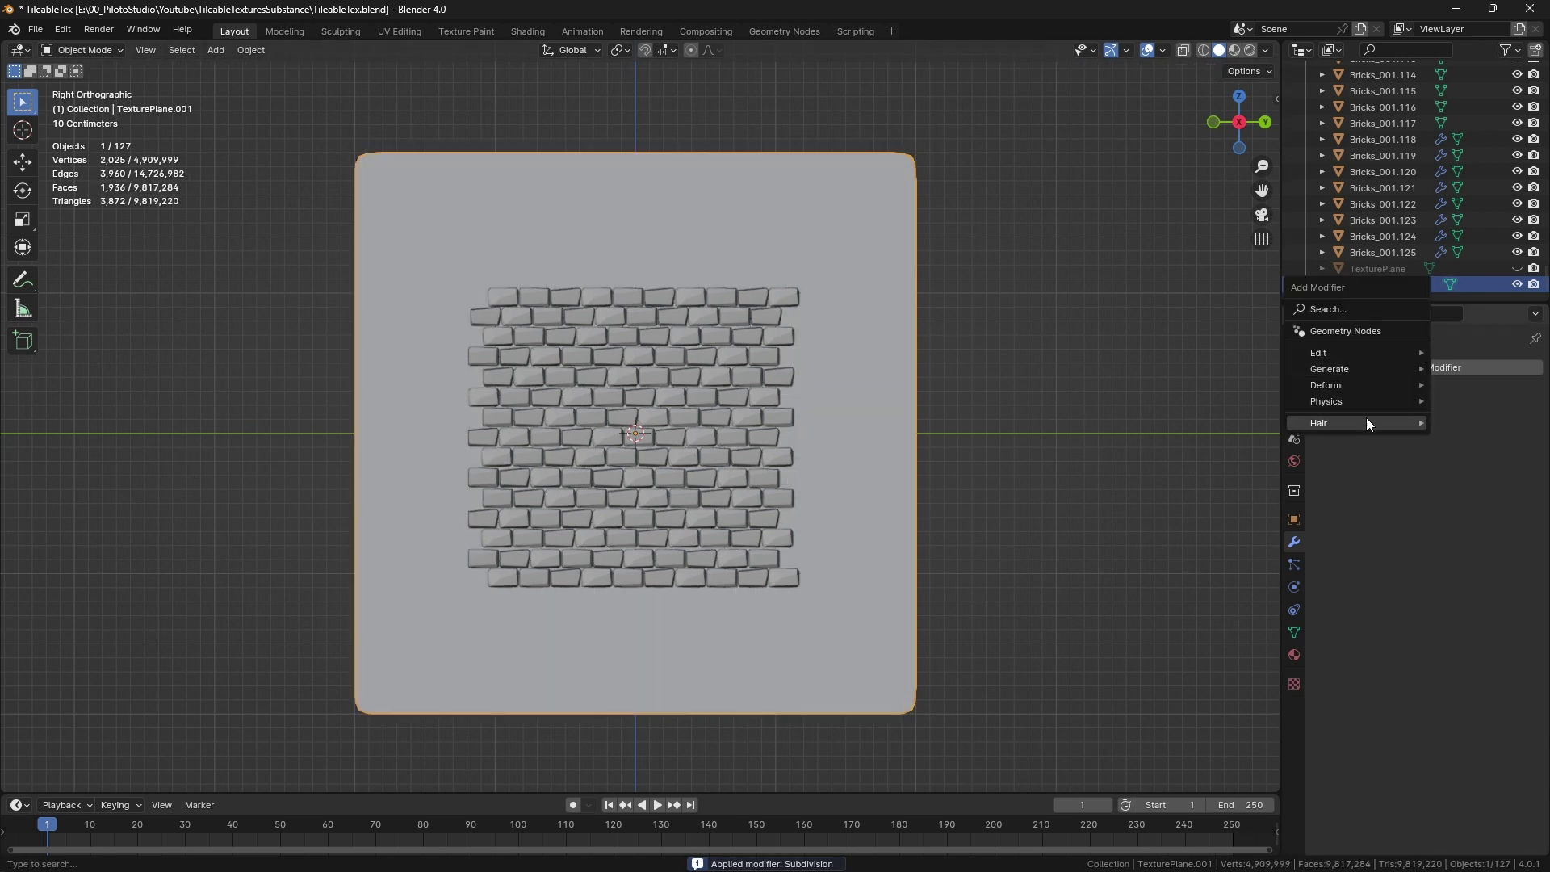
{"action": "mouse_move", "coordinate": [1372, 371]}
{"action": "left_click", "coordinate": [1215, 577]}
{"action": "key", "text": "ctrl+a"}
- Switch the plane to Sculpt Mode and show the Draw brush's tool settings
{"action": "left_click", "coordinate": [81, 50]}
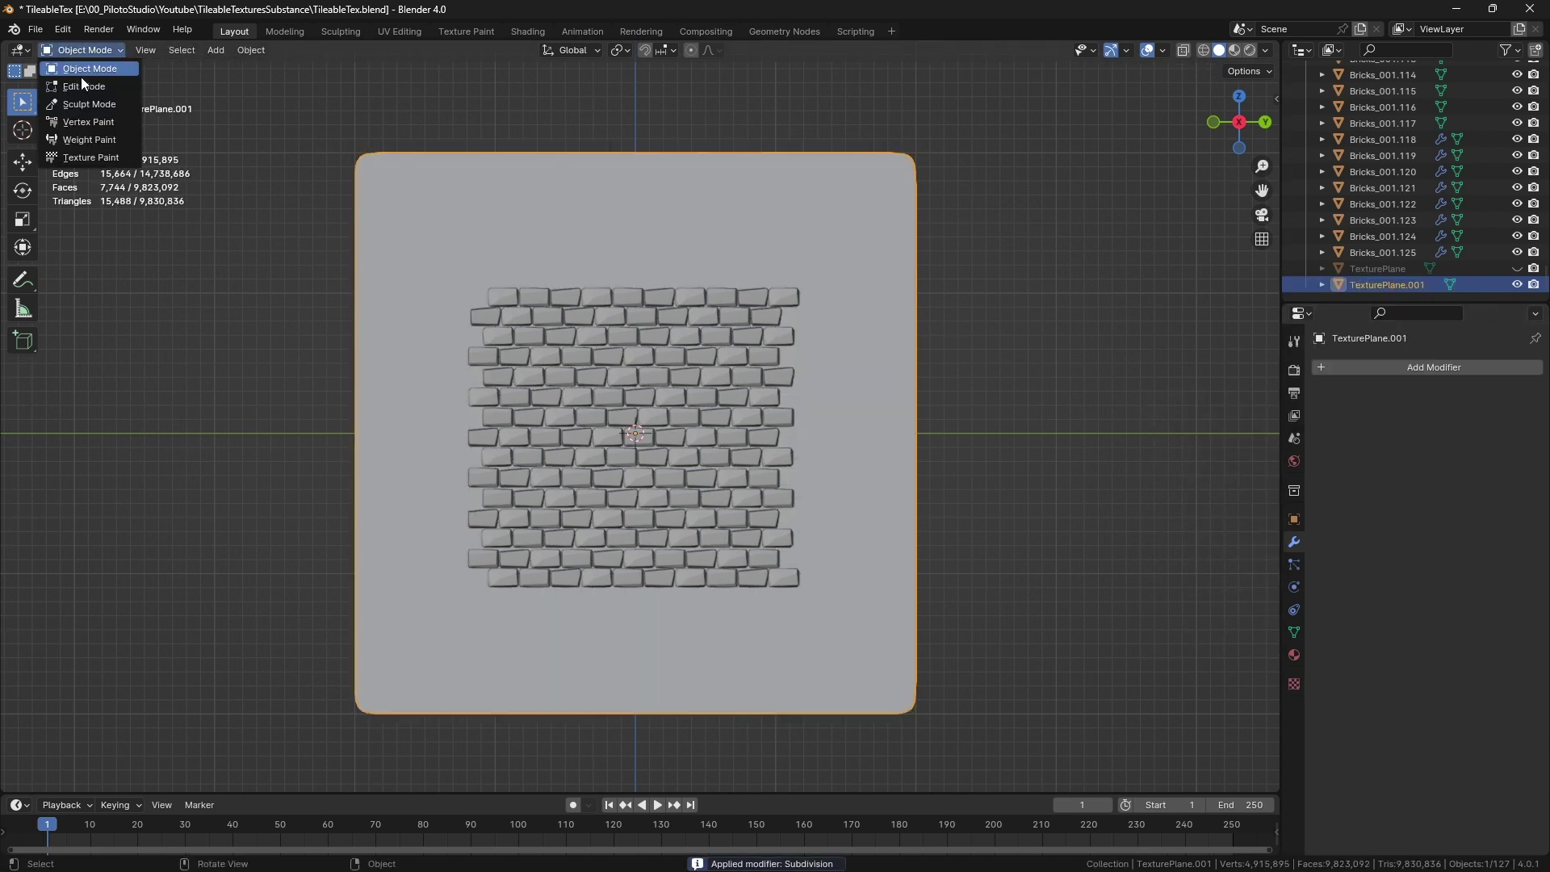
{"action": "left_click", "coordinate": [71, 104]}
{"action": "left_click", "coordinate": [1295, 341]}
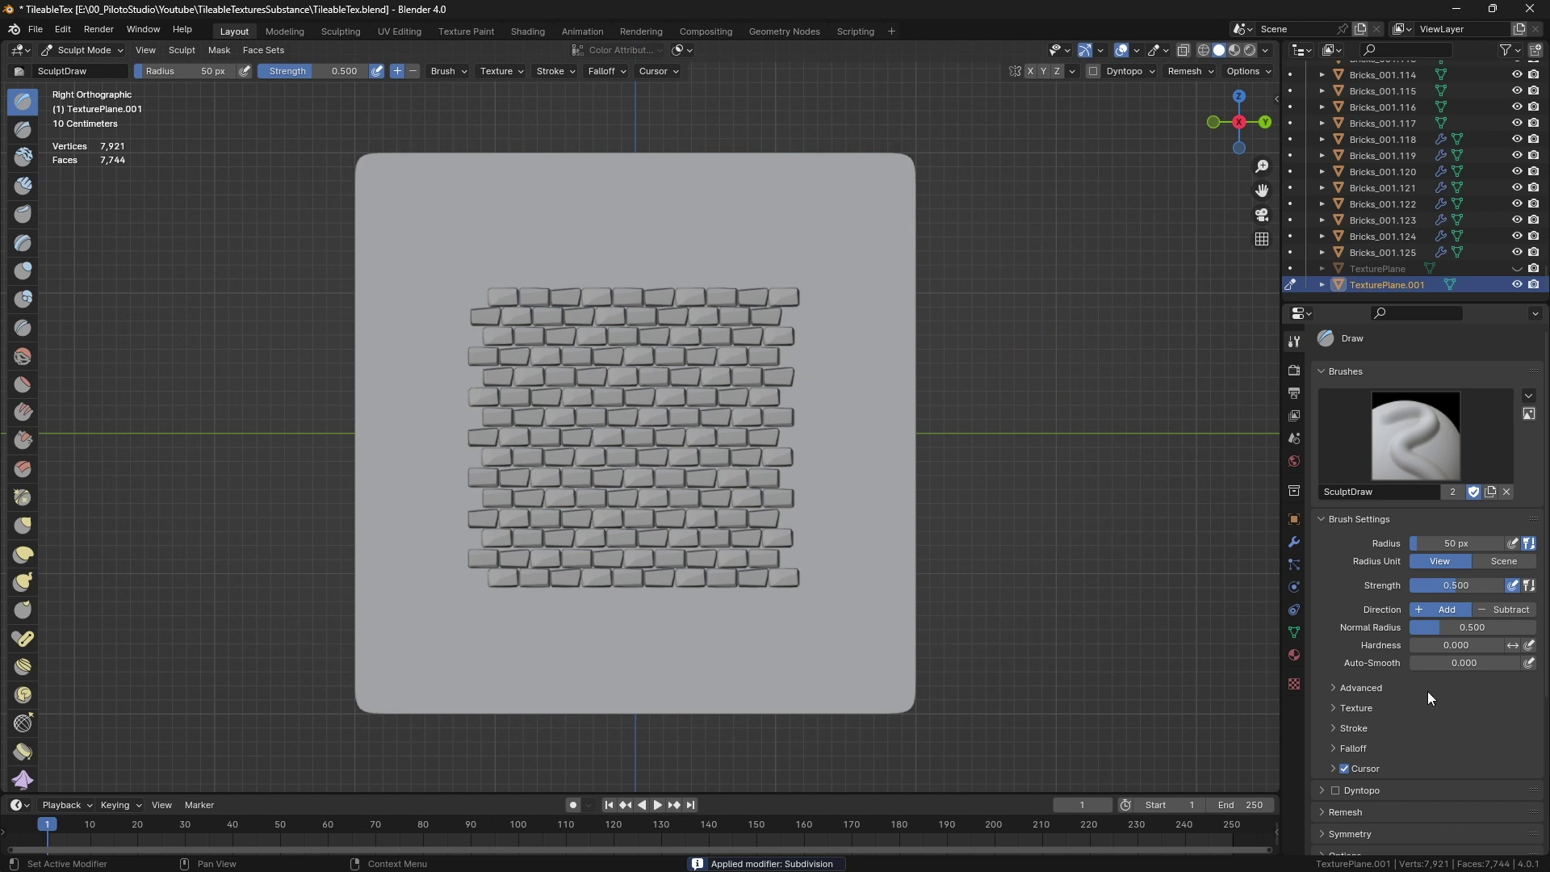
- Expand the sculpt symmetry settings and enable tiling on the Y and Z axes
{"action": "scroll", "coordinate": [1374, 696], "scroll_direction": "down", "scroll_amount": 6}
{"action": "left_click", "coordinate": [1330, 678]}
{"action": "left_click", "coordinate": [1325, 781]}
{"action": "scroll", "coordinate": [1377, 705], "scroll_direction": "down", "scroll_amount": 5}
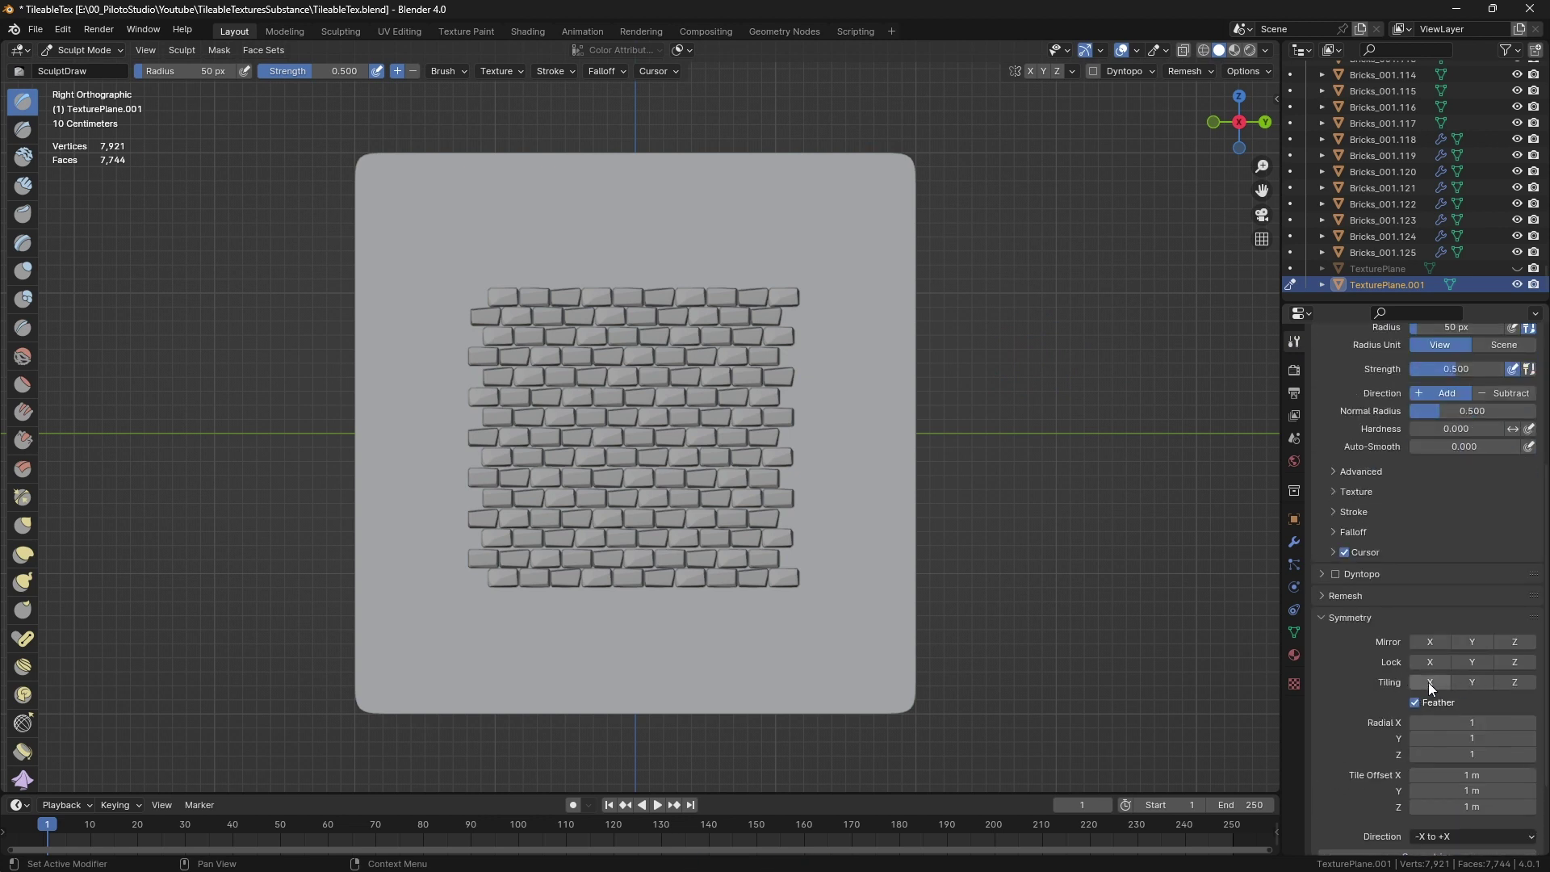
{"action": "left_click", "coordinate": [1471, 682]}
{"action": "left_click", "coordinate": [1514, 682]}
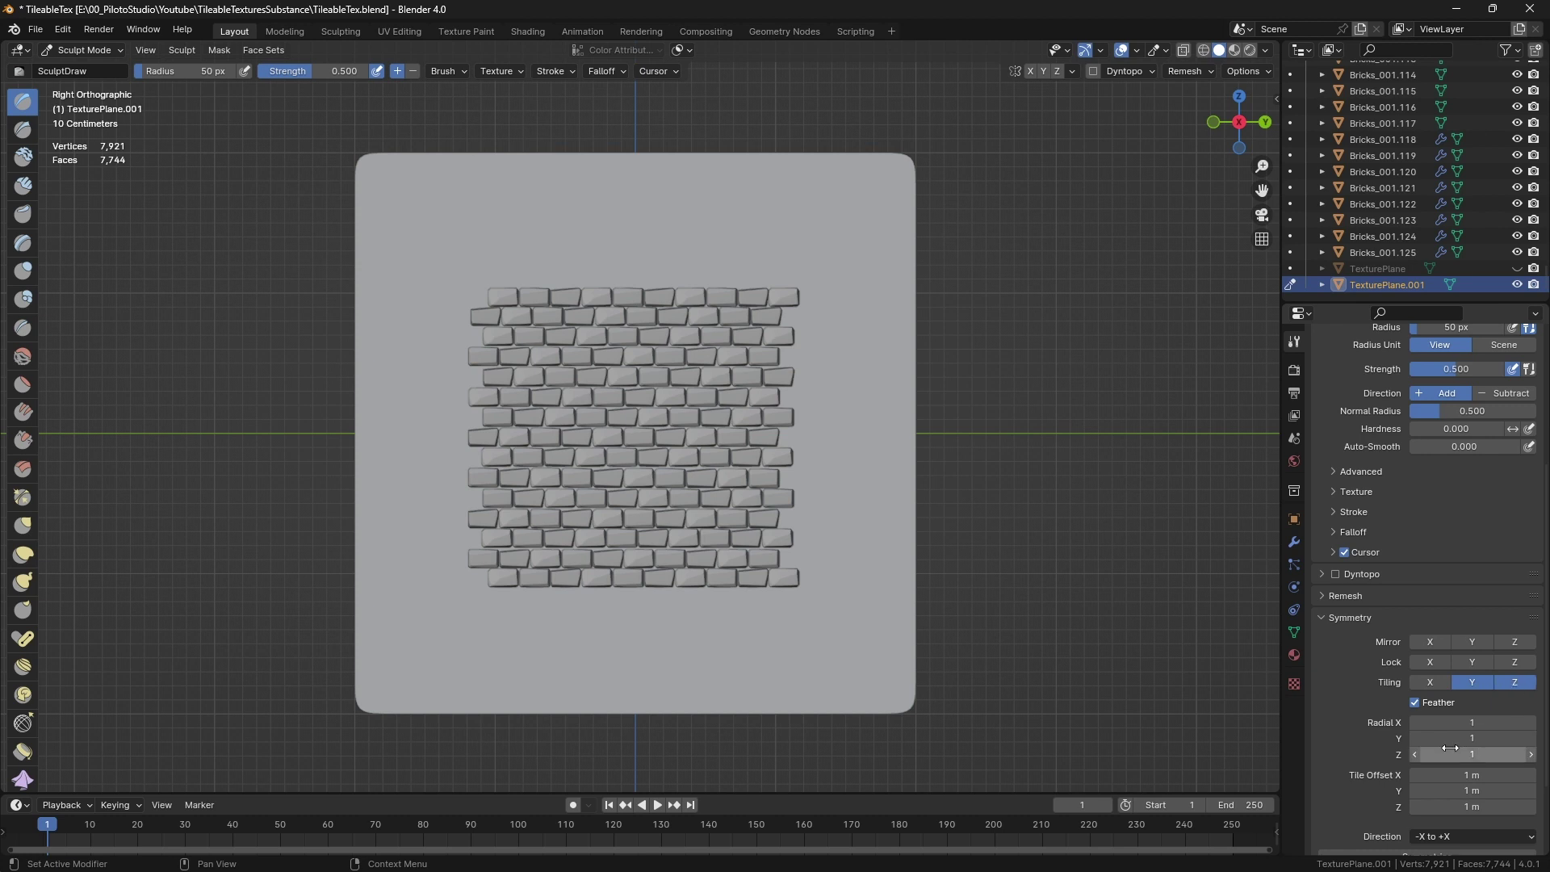
- Set the sculpt tile offset to 2 m on Y and Z
{"action": "left_click", "coordinate": [1414, 772]}
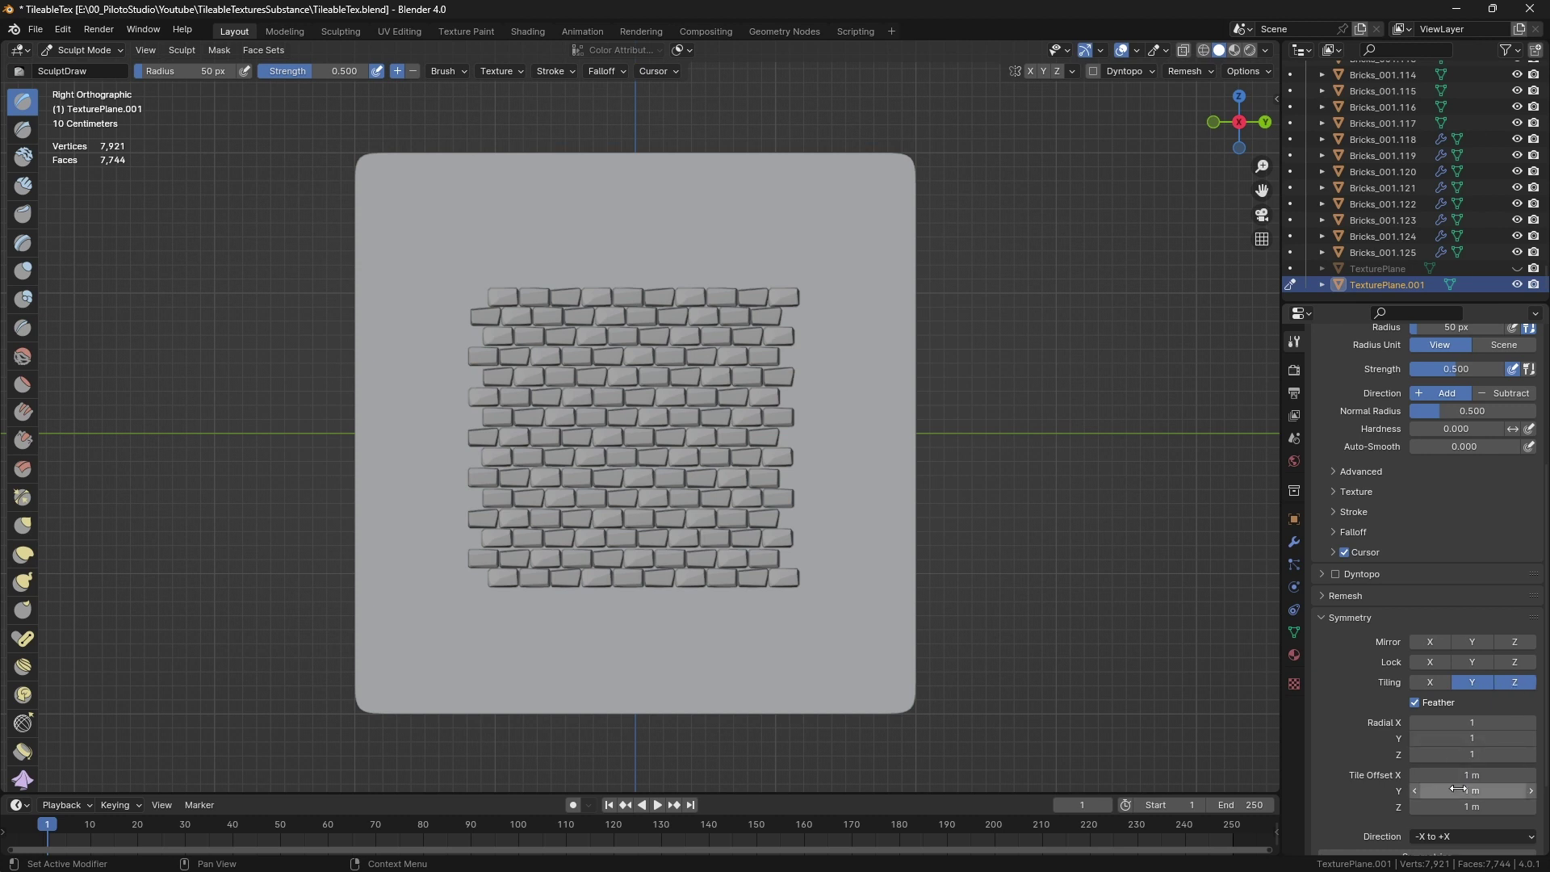
{"action": "left_click", "coordinate": [1457, 788]}
{"action": "type", "text": "2"}
{"action": "key", "text": "Tab"}
{"action": "type", "text": "2"}
{"action": "key", "text": "Return"}
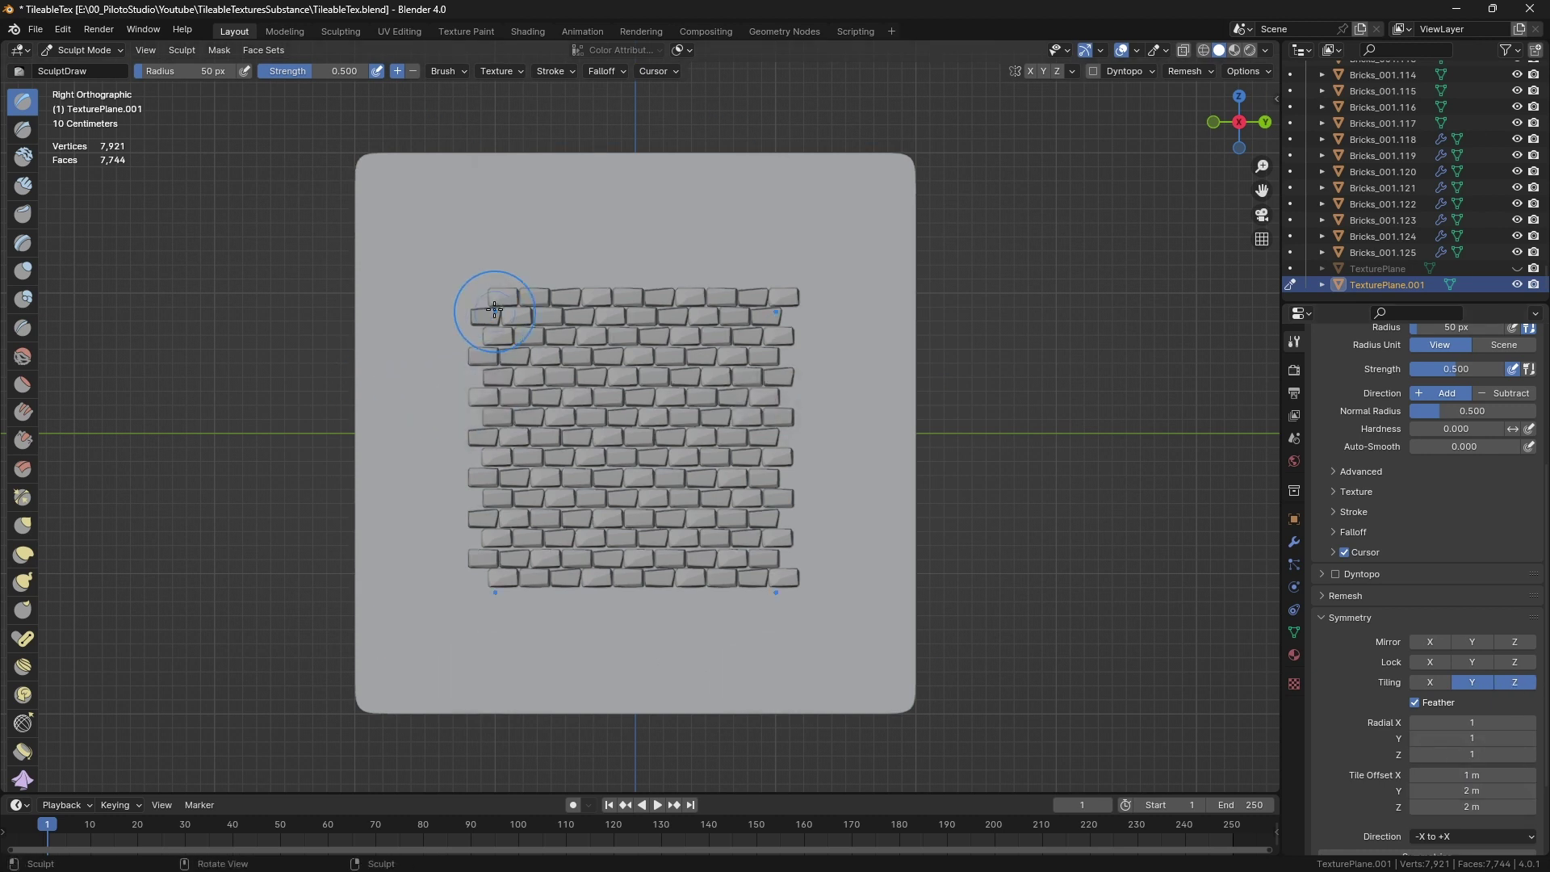
- Test the tiled Draw brush with strokes starting at the wall's upper-left corner and undo them
{"action": "mouse_move", "coordinate": [477, 305]}
{"action": "left_mouse_down"}
{"action": "mouse_move", "coordinate": [548, 278]}
{"action": "mouse_move", "coordinate": [706, 375]}
{"action": "left_mouse_up"}
{"action": "key", "text": "ctrl+z"}
{"action": "left_click_drag", "start_coordinate": [489, 305], "coordinate": [487, 310]}
{"action": "key", "text": "ctrl+z"}
- Enlarge the Draw brush radius to 97 px and sculpt a bump on the plane at the wall's left edge
{"action": "scroll", "coordinate": [496, 315], "scroll_direction": "up", "scroll_amount": 2}
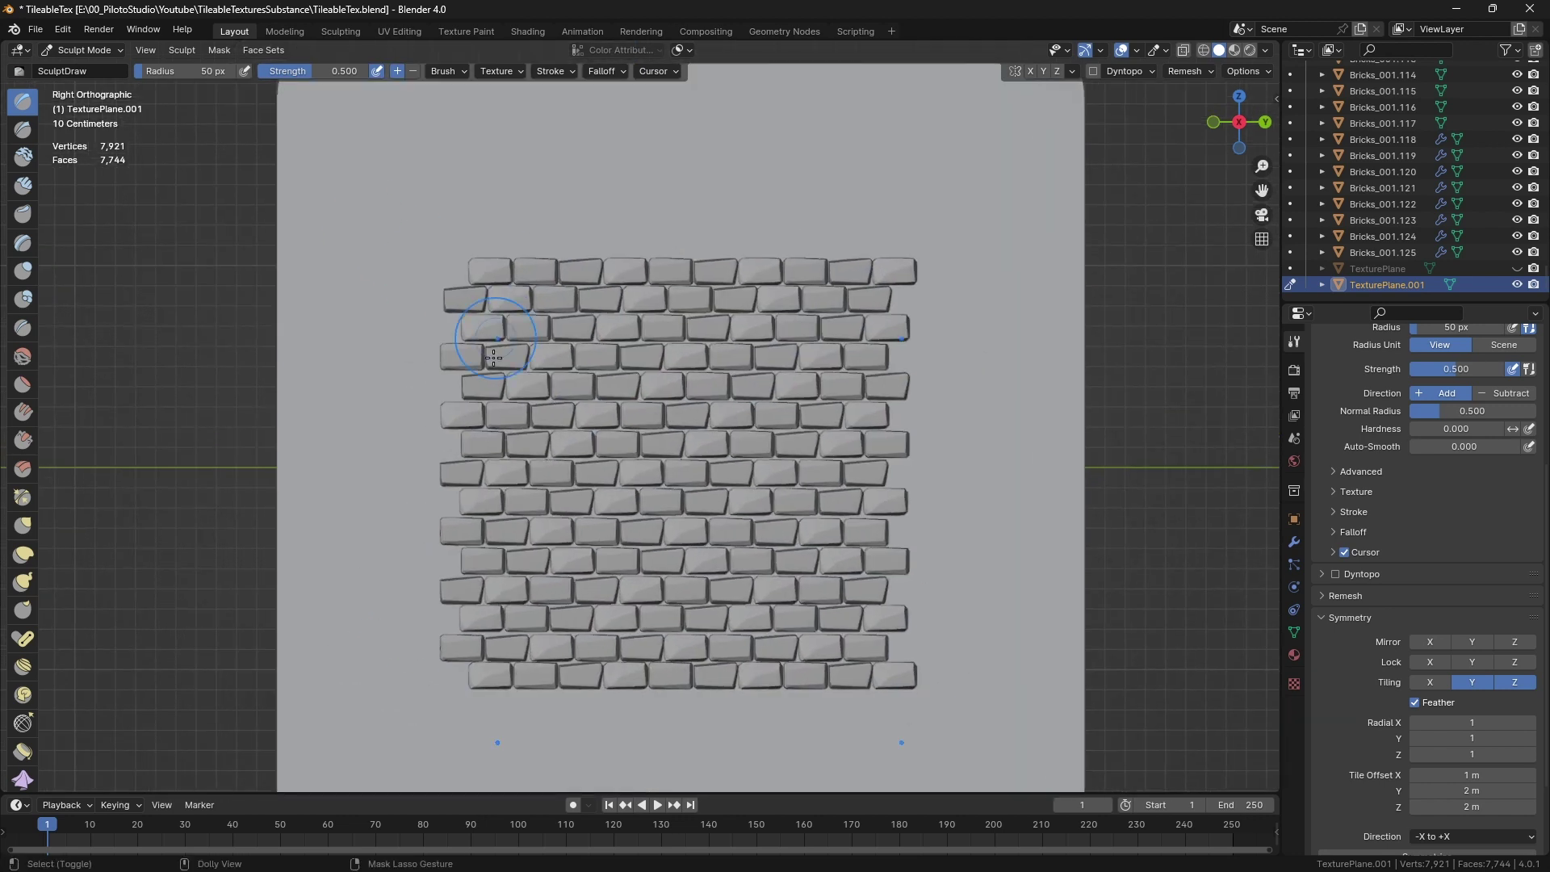
{"action": "key", "text": "f"}
{"action": "left_click", "coordinate": [635, 476]}
{"action": "mouse_move", "coordinate": [436, 459]}
{"action": "left_mouse_down"}
{"action": "mouse_move", "coordinate": [454, 446]}
{"action": "mouse_move", "coordinate": [472, 467]}
{"action": "left_mouse_up"}
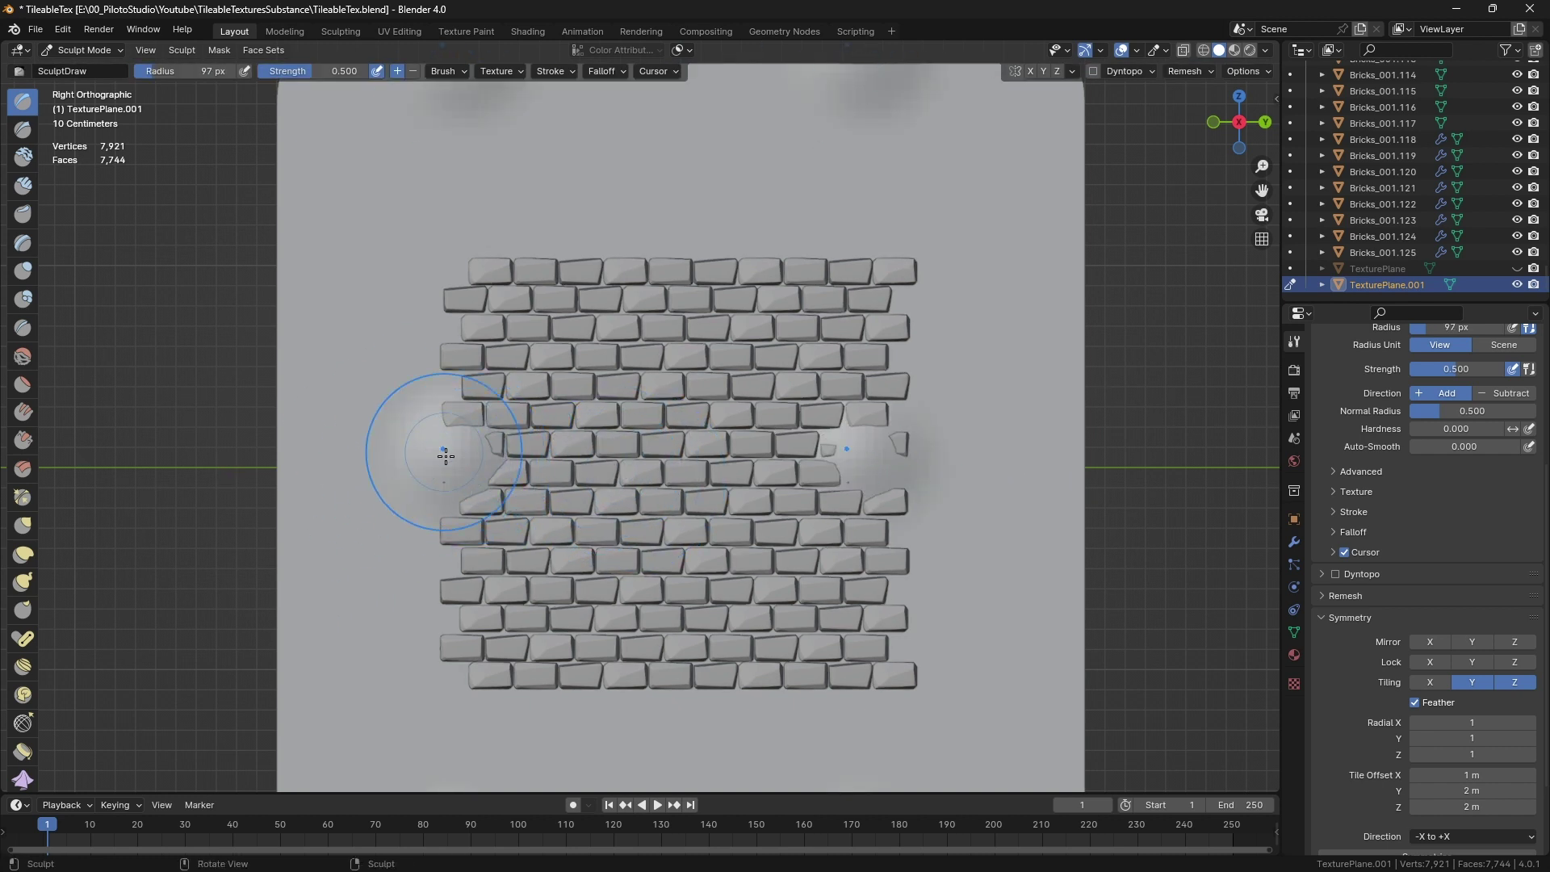
{"action": "scroll", "coordinate": [502, 488], "scroll_direction": "down", "scroll_amount": 2}
{"action": "scroll", "coordinate": [492, 489], "scroll_direction": "up", "scroll_amount": 2}
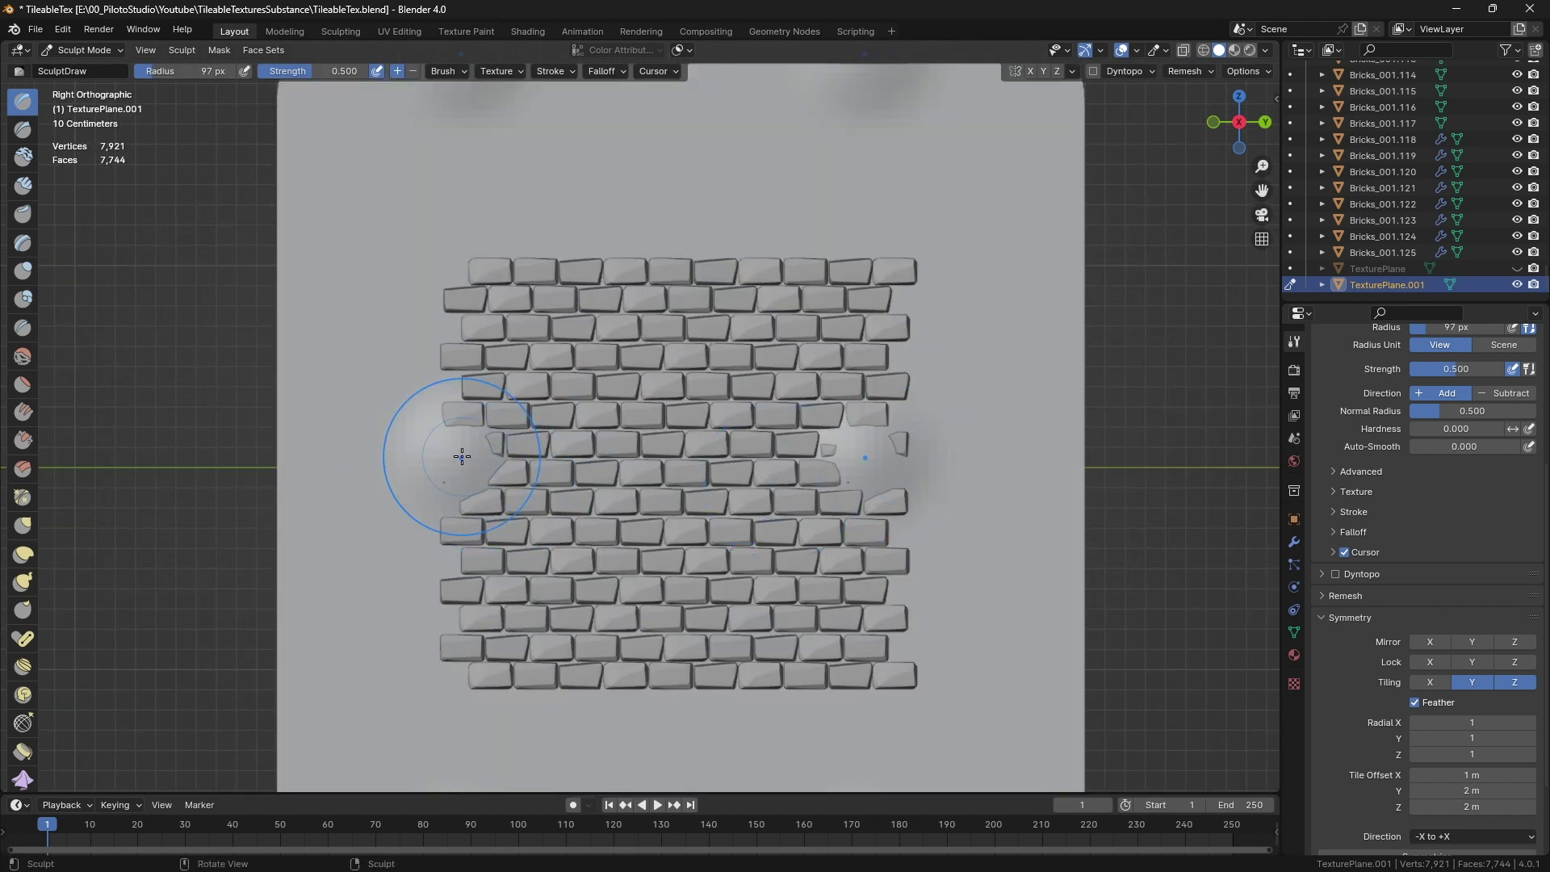
- Undo the left-edge bump and sculpt large bumps over the wall's left-centre and lower-right areas with a 163 px Draw brush
{"action": "key", "text": "ctrl+z"}
{"action": "key", "text": "ctrl+shift+z"}
{"action": "key", "text": "ctrl+z"}
{"action": "mouse_move", "coordinate": [504, 445]}
{"action": "left_mouse_down"}
{"action": "mouse_move", "coordinate": [598, 492]}
{"action": "mouse_move", "coordinate": [639, 424]}
{"action": "mouse_move", "coordinate": [553, 451]}
{"action": "mouse_move", "coordinate": [613, 478]}
{"action": "left_mouse_up"}
{"action": "key", "text": "f"}
{"action": "left_click", "coordinate": [602, 491]}
{"action": "left_click_drag", "start_coordinate": [795, 521], "coordinate": [751, 593]}
{"action": "mouse_move", "coordinate": [589, 602]}
{"action": "left_mouse_down"}
{"action": "mouse_move", "coordinate": [591, 642]}
{"action": "mouse_move", "coordinate": [598, 630]}
{"action": "left_mouse_up"}
{"action": "key", "text": "ctrl+z"}
{"action": "left_click_drag", "start_coordinate": [807, 436], "coordinate": [783, 387]}
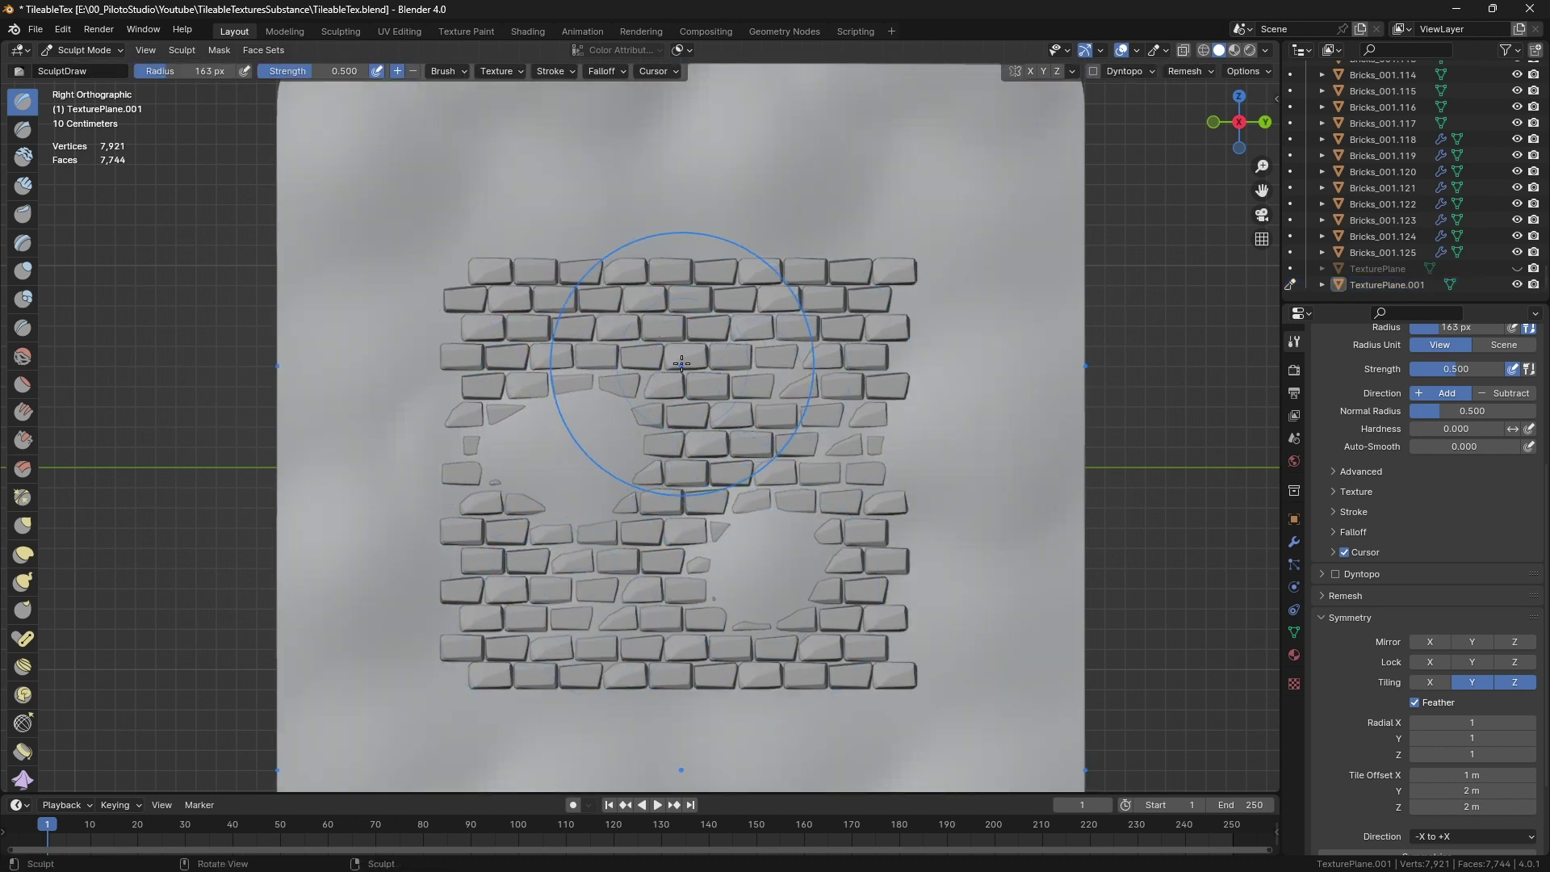
- Sculpt more bumps over the upper part of the backing plane, resizing the Draw brush between strokes
{"action": "key", "text": "f"}
{"action": "left_click", "coordinate": [696, 378]}
{"action": "left_click_drag", "start_coordinate": [496, 293], "coordinate": [481, 301]}
{"action": "key", "text": "f"}
{"action": "left_click", "coordinate": [668, 294]}
{"action": "key", "text": "f"}
{"action": "left_click", "coordinate": [688, 303]}
{"action": "left_click_drag", "start_coordinate": [686, 300], "coordinate": [672, 295]}
- Set the Draw brush radius to 122 px and sculpt bumps near the wall's centre, lower left and upper left
{"action": "key", "text": "f"}
{"action": "left_click", "coordinate": [687, 472]}
{"action": "left_click_drag", "start_coordinate": [682, 476], "coordinate": [696, 510]}
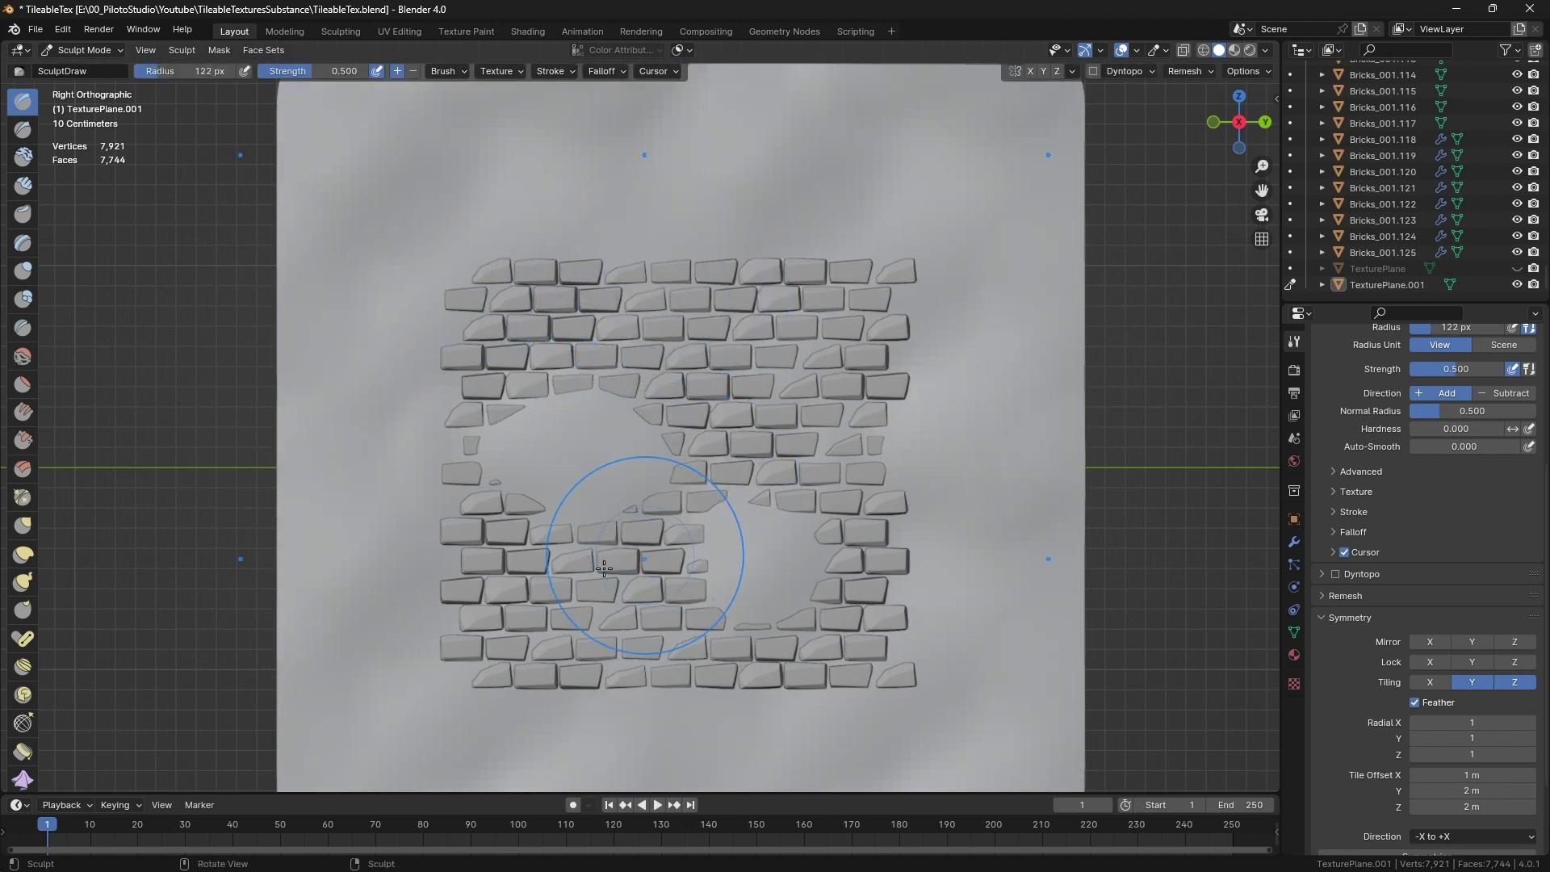
{"action": "left_click_drag", "start_coordinate": [565, 583], "coordinate": [555, 617]}
{"action": "left_click_drag", "start_coordinate": [533, 295], "coordinate": [517, 279]}
- Try two extra Draw strokes on the wall's right half and undo them
{"action": "left_click_drag", "start_coordinate": [750, 424], "coordinate": [758, 436]}
{"action": "key", "text": "ctrl+z"}
{"action": "left_click_drag", "start_coordinate": [795, 635], "coordinate": [793, 658]}
{"action": "key", "text": "ctrl+z"}
- Examine the sculpted backing plane and its tiled edges from several angles
{"action": "scroll", "coordinate": [751, 465], "scroll_direction": "down", "scroll_amount": 5}
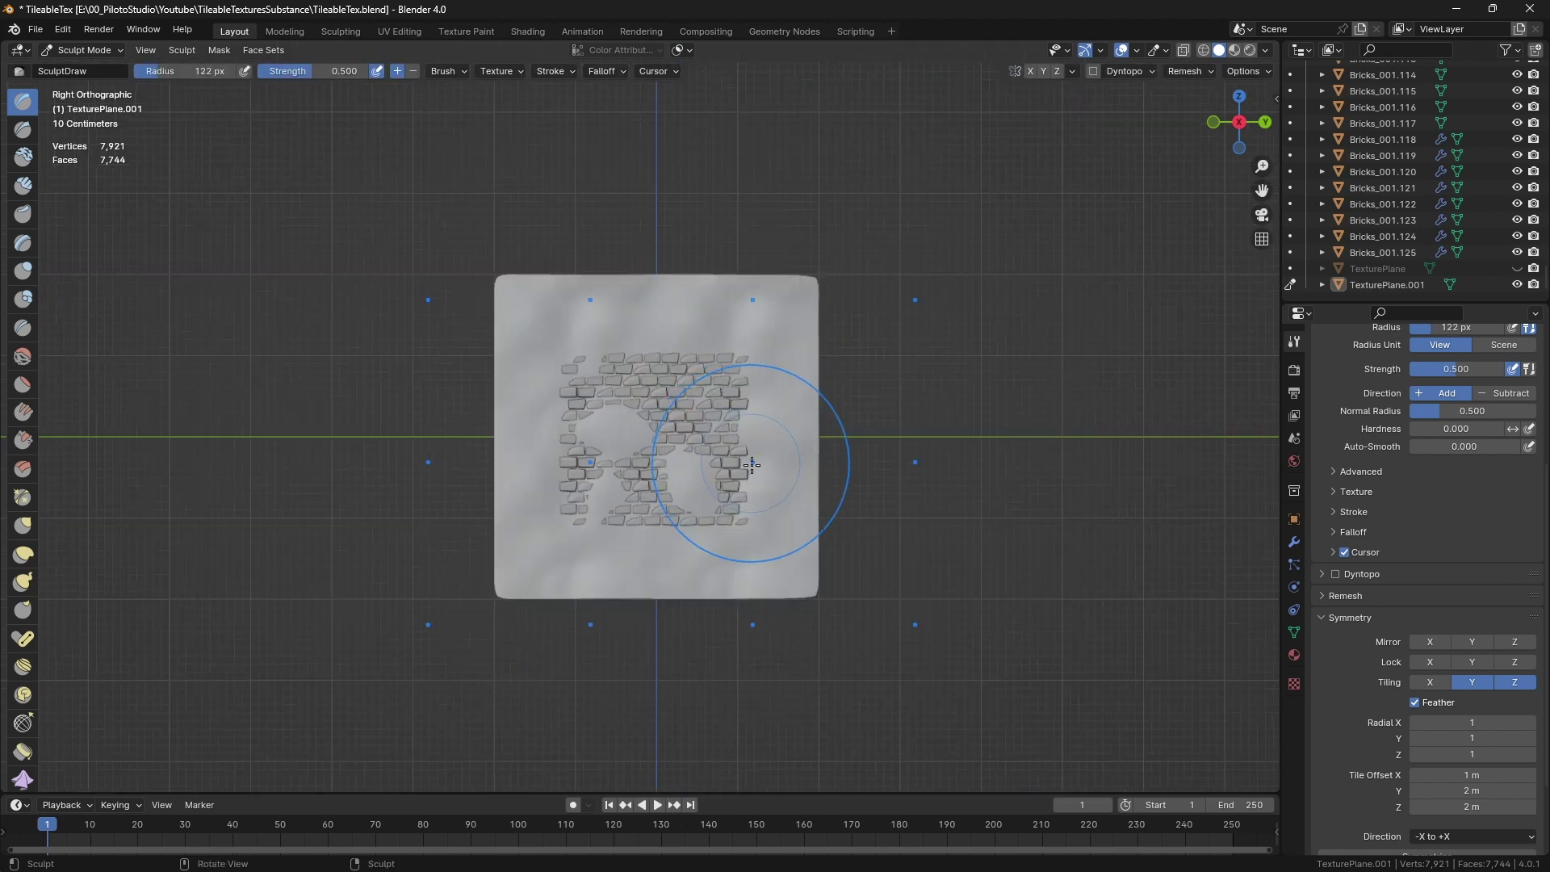
{"action": "middle_click_drag", "start_coordinate": [752, 465], "coordinate": [740, 468]}
{"action": "scroll", "coordinate": [695, 458], "scroll_direction": "up", "scroll_amount": 3}
{"action": "mouse_move", "coordinate": [613, 446]}
{"action": "left_mouse_down", "text": "shift"}
{"action": "mouse_move", "coordinate": [688, 463]}
{"action": "mouse_move", "coordinate": [585, 544]}
{"action": "mouse_move", "coordinate": [570, 517]}
{"action": "left_mouse_up", "text": "shift"}
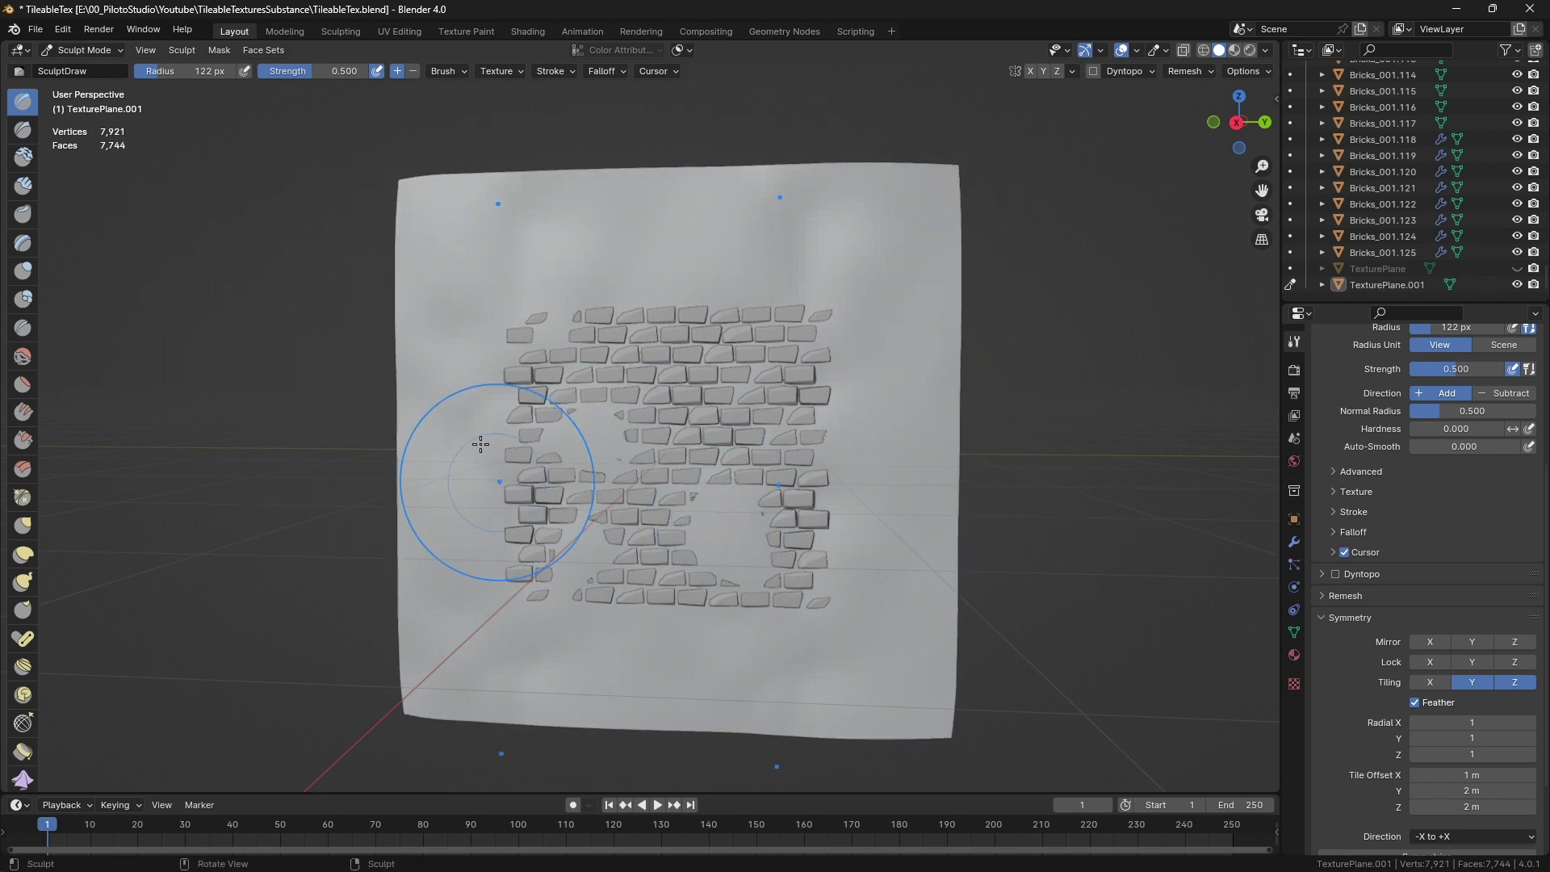
{"action": "scroll", "coordinate": [597, 452], "scroll_direction": "up", "scroll_amount": 2}
{"action": "scroll", "coordinate": [664, 513], "scroll_direction": "down", "scroll_amount": 1}
{"action": "middle_click_drag", "start_coordinate": [638, 484], "coordinate": [619, 452]}
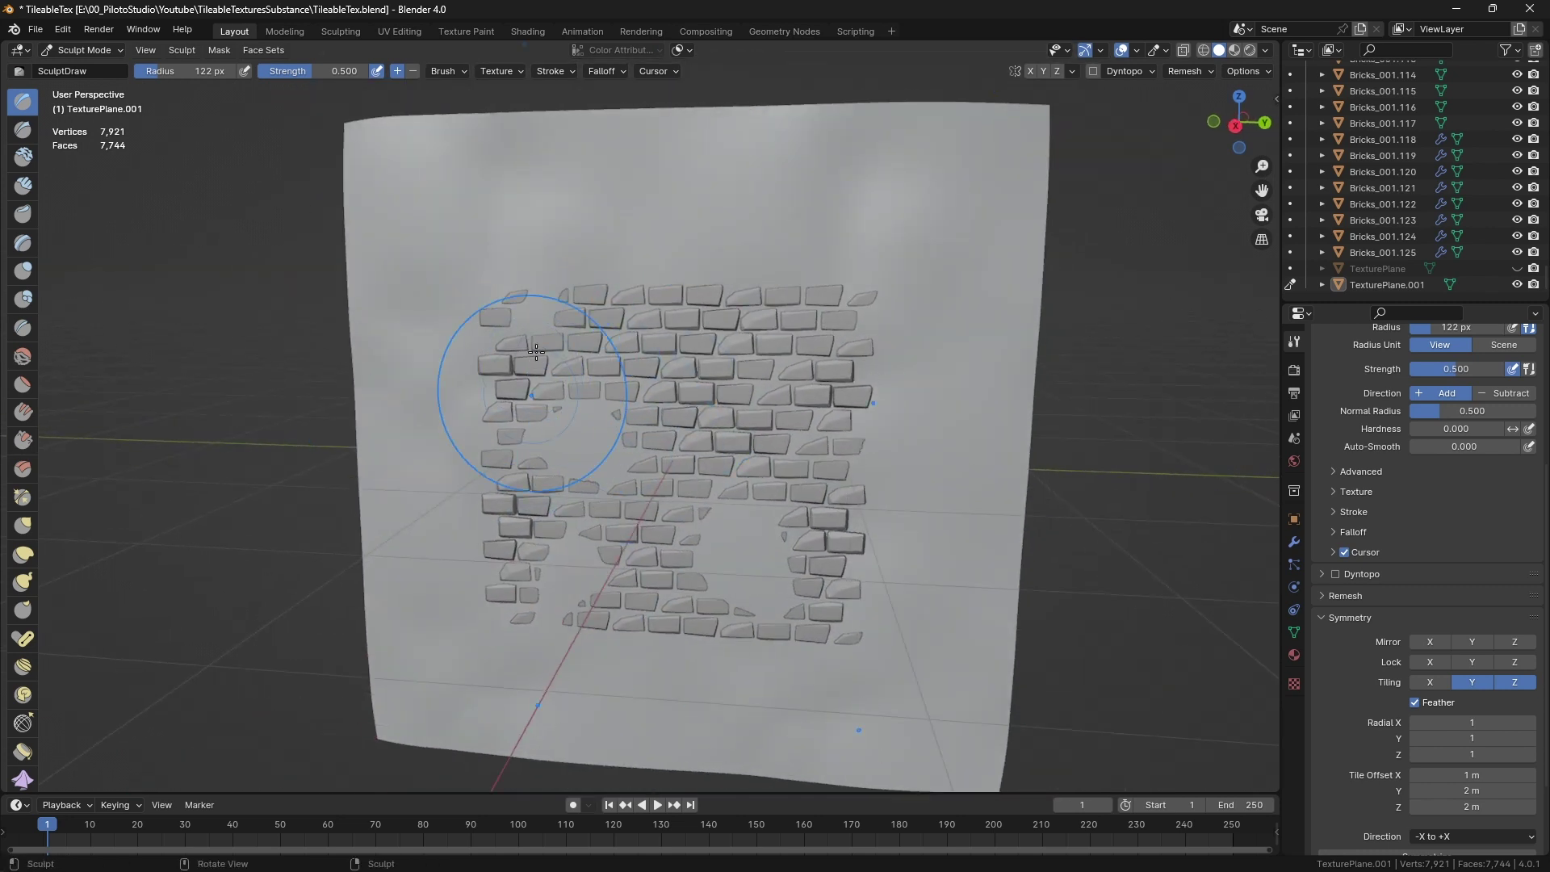
{"action": "middle_click_drag", "start_coordinate": [671, 385], "coordinate": [697, 378]}
{"action": "scroll", "coordinate": [751, 594], "scroll_direction": "up", "scroll_amount": 1}
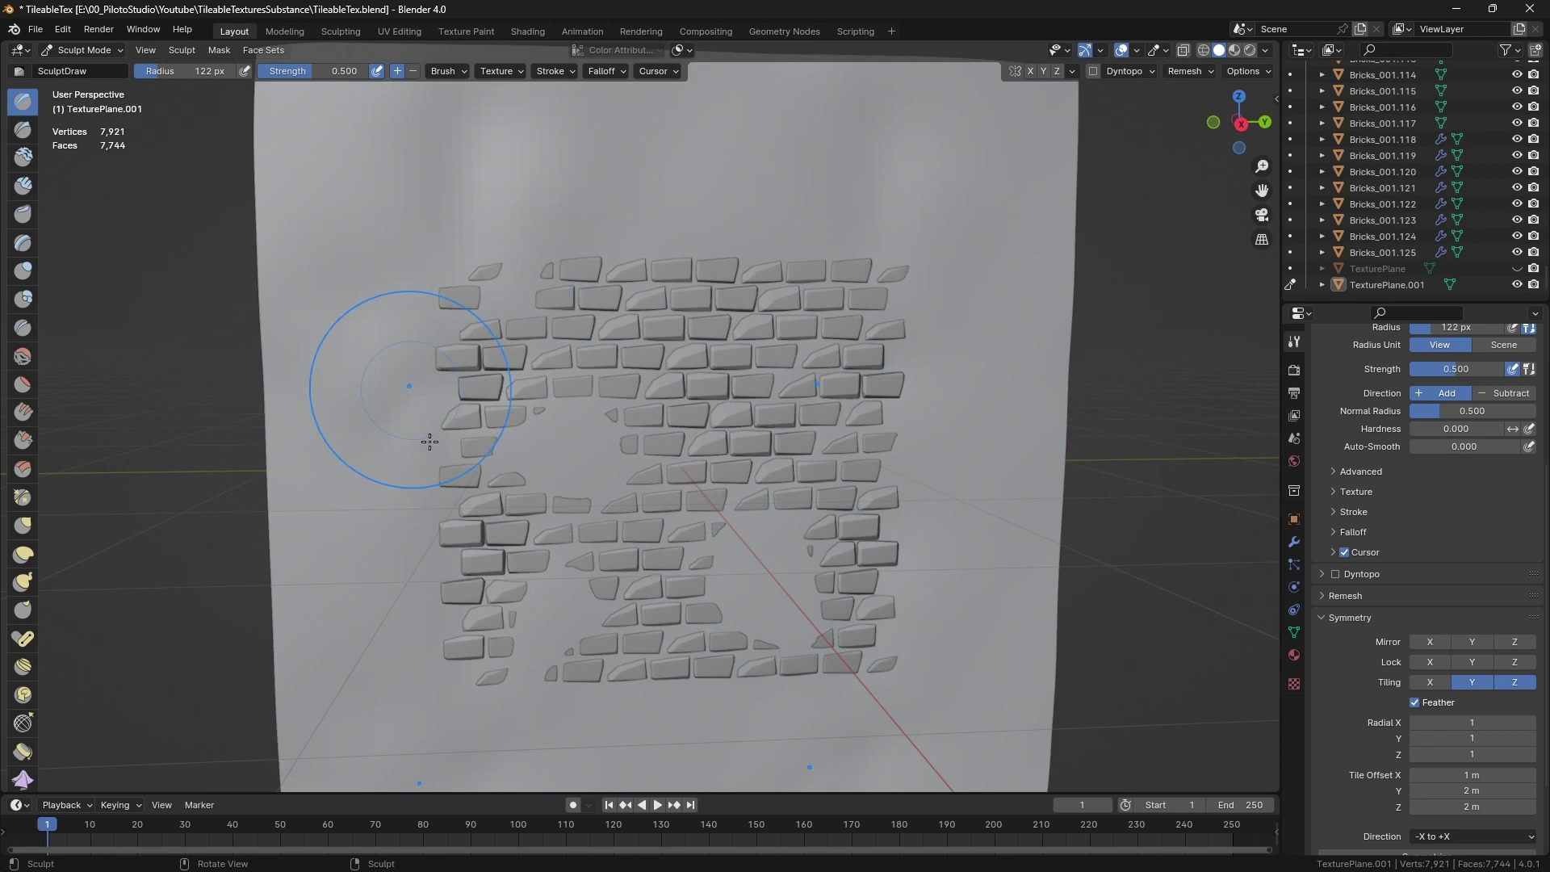
{"action": "mouse_move", "coordinate": [565, 420]}
{"action": "middle_mouse_down"}
{"action": "mouse_move", "coordinate": [516, 439]}
{"action": "mouse_move", "coordinate": [527, 412]}
{"action": "mouse_move", "coordinate": [670, 407]}
{"action": "mouse_move", "coordinate": [586, 415]}
{"action": "middle_mouse_up"}
{"action": "middle_click_drag", "start_coordinate": [726, 437], "coordinate": [748, 444]}
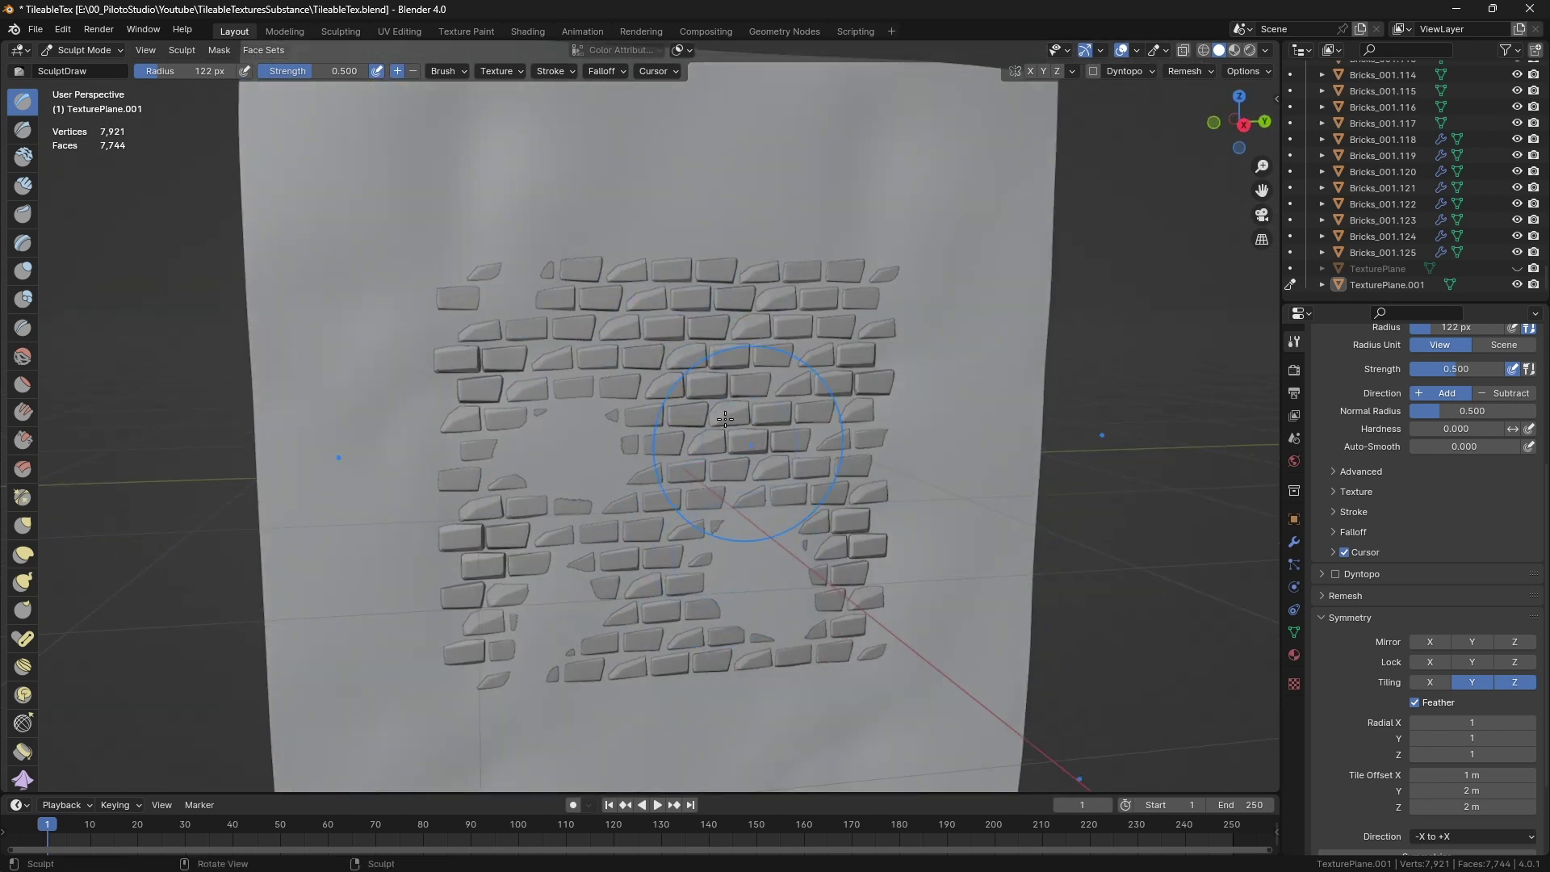
{"action": "scroll", "coordinate": [593, 544], "scroll_direction": "down", "scroll_amount": 2}
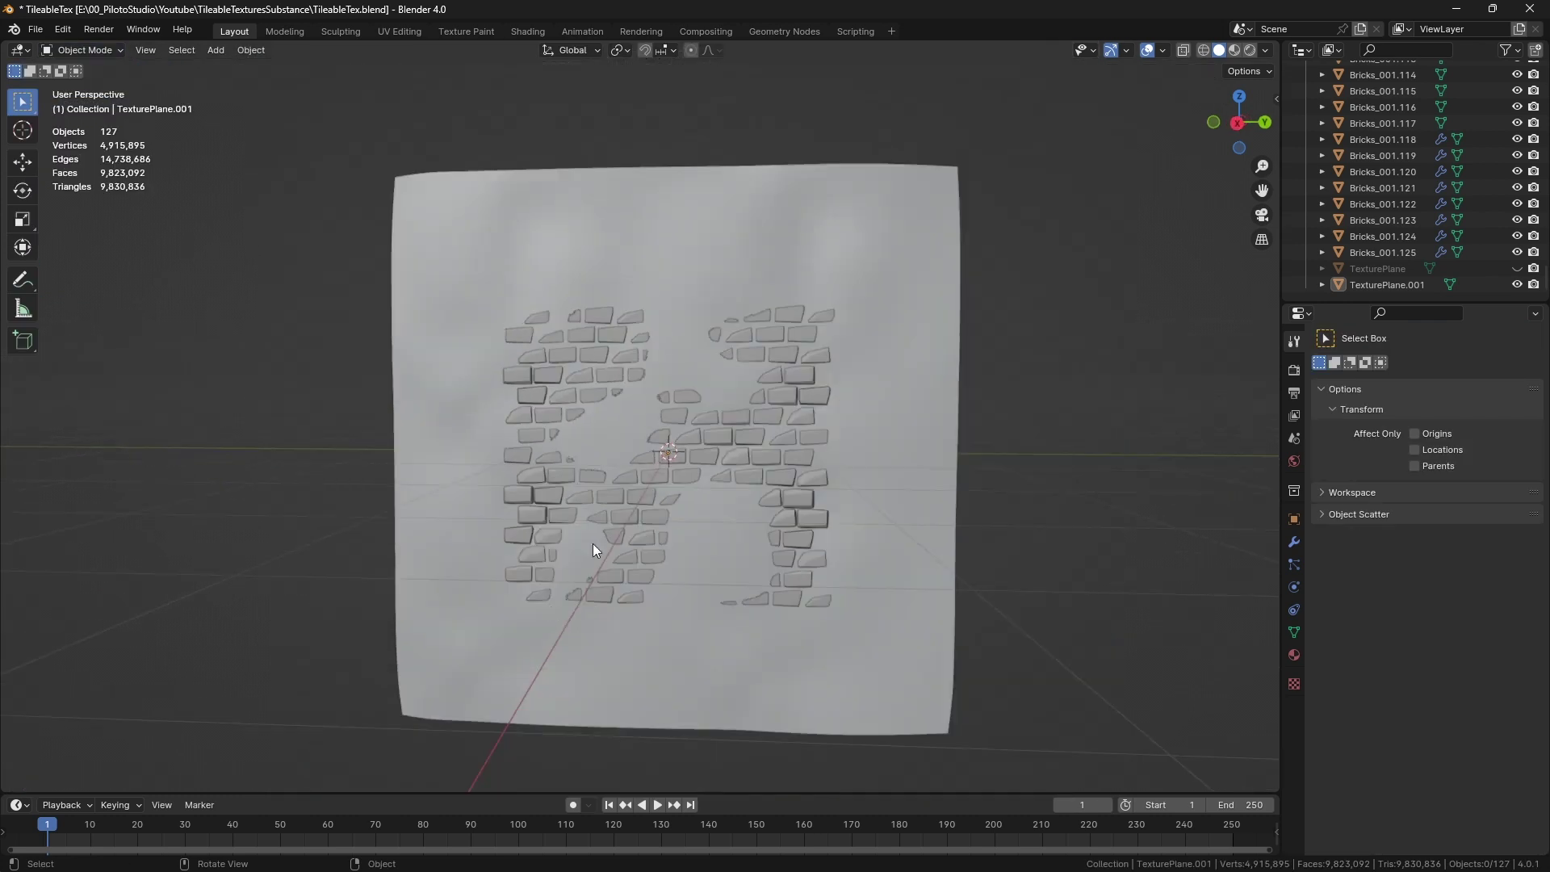
- Select all the bricks in Object Mode, leaving the backing plane unselected
{"action": "middle_click_drag", "start_coordinate": [592, 544], "coordinate": [535, 542]}
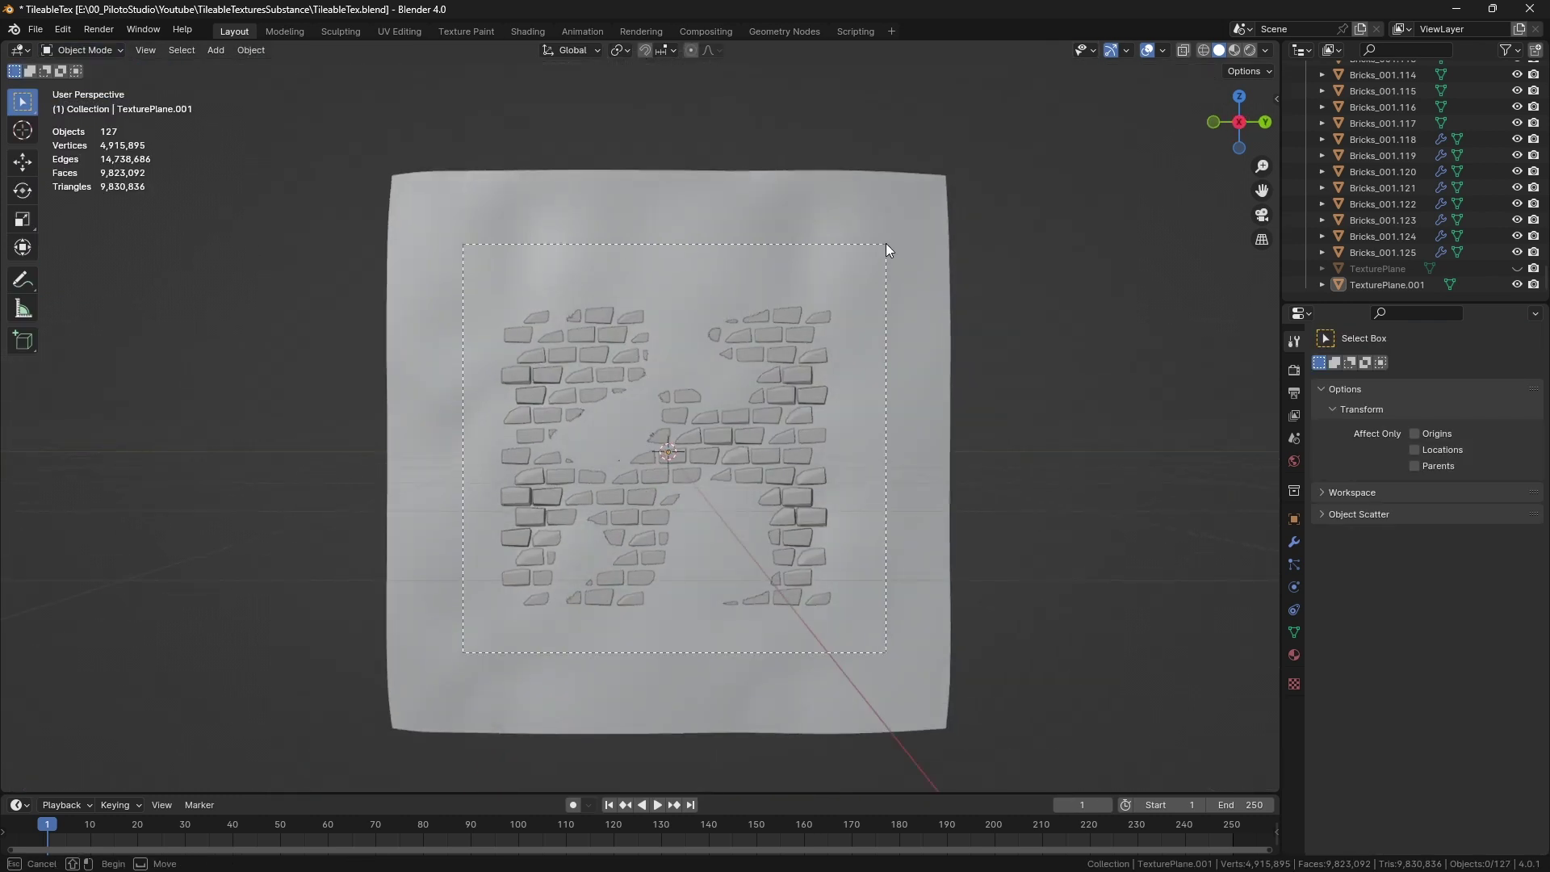
{"action": "left_click", "coordinate": [885, 243]}
{"action": "key", "text": "ctrl+i"}
{"action": "middle_click_drag", "start_coordinate": [735, 394], "coordinate": [634, 438]}
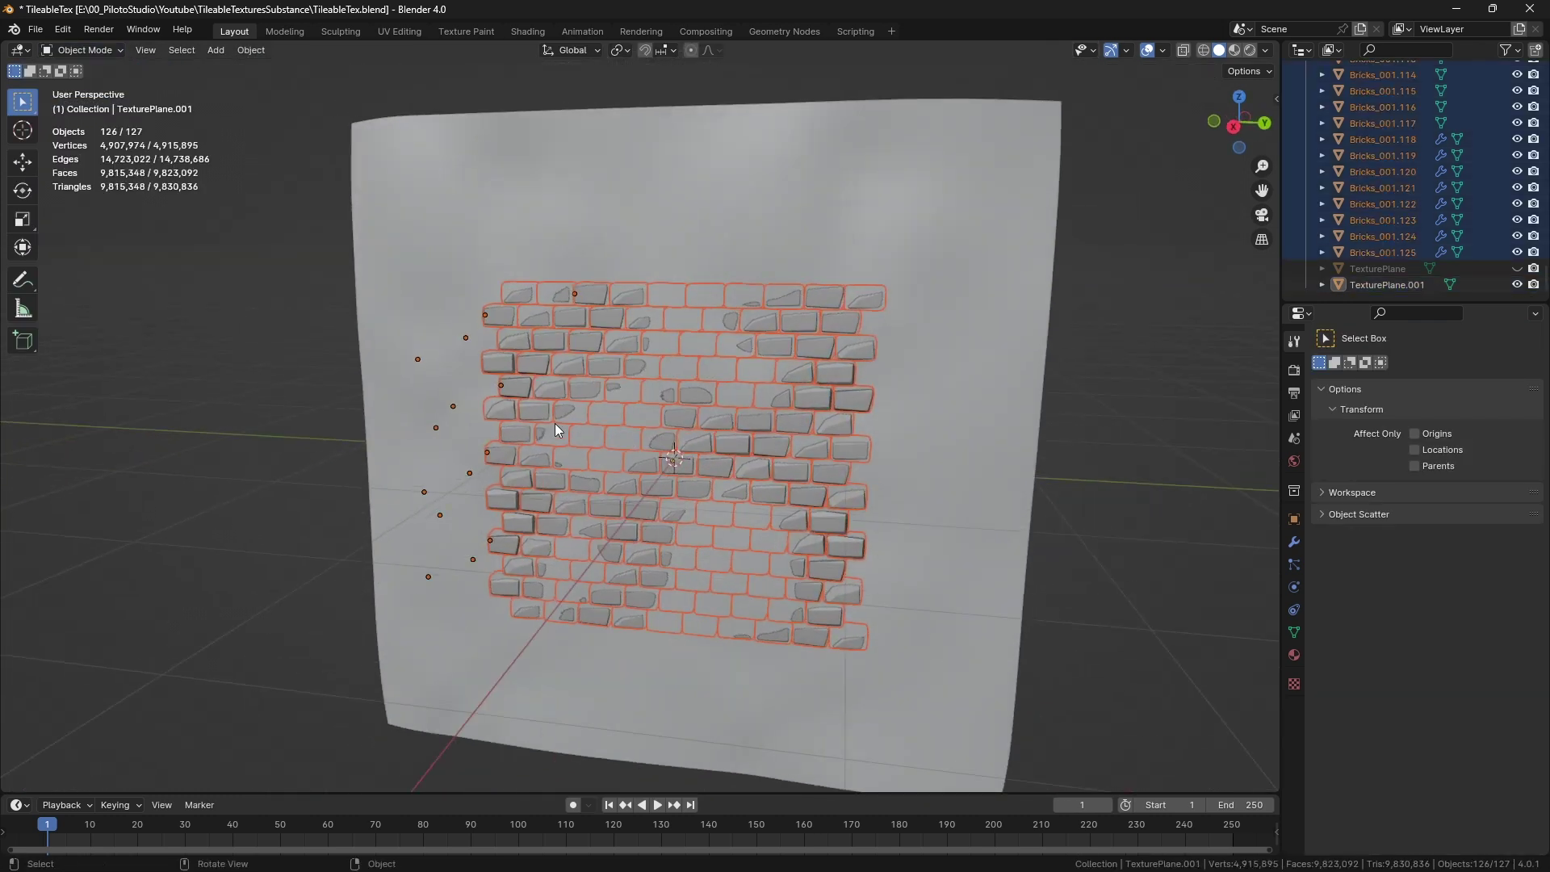
- Set the selected bricks' origins to Center of Mass (Surface) and save the file
{"action": "left_click", "coordinate": [262, 51]}
{"action": "left_click", "coordinate": [262, 52]}
{"action": "mouse_move", "coordinate": [277, 80]}
{"action": "left_click", "coordinate": [492, 138]}
{"action": "key", "text": "ctrl+s"}
{"action": "middle_click_drag", "start_coordinate": [796, 391], "coordinate": [836, 389]}
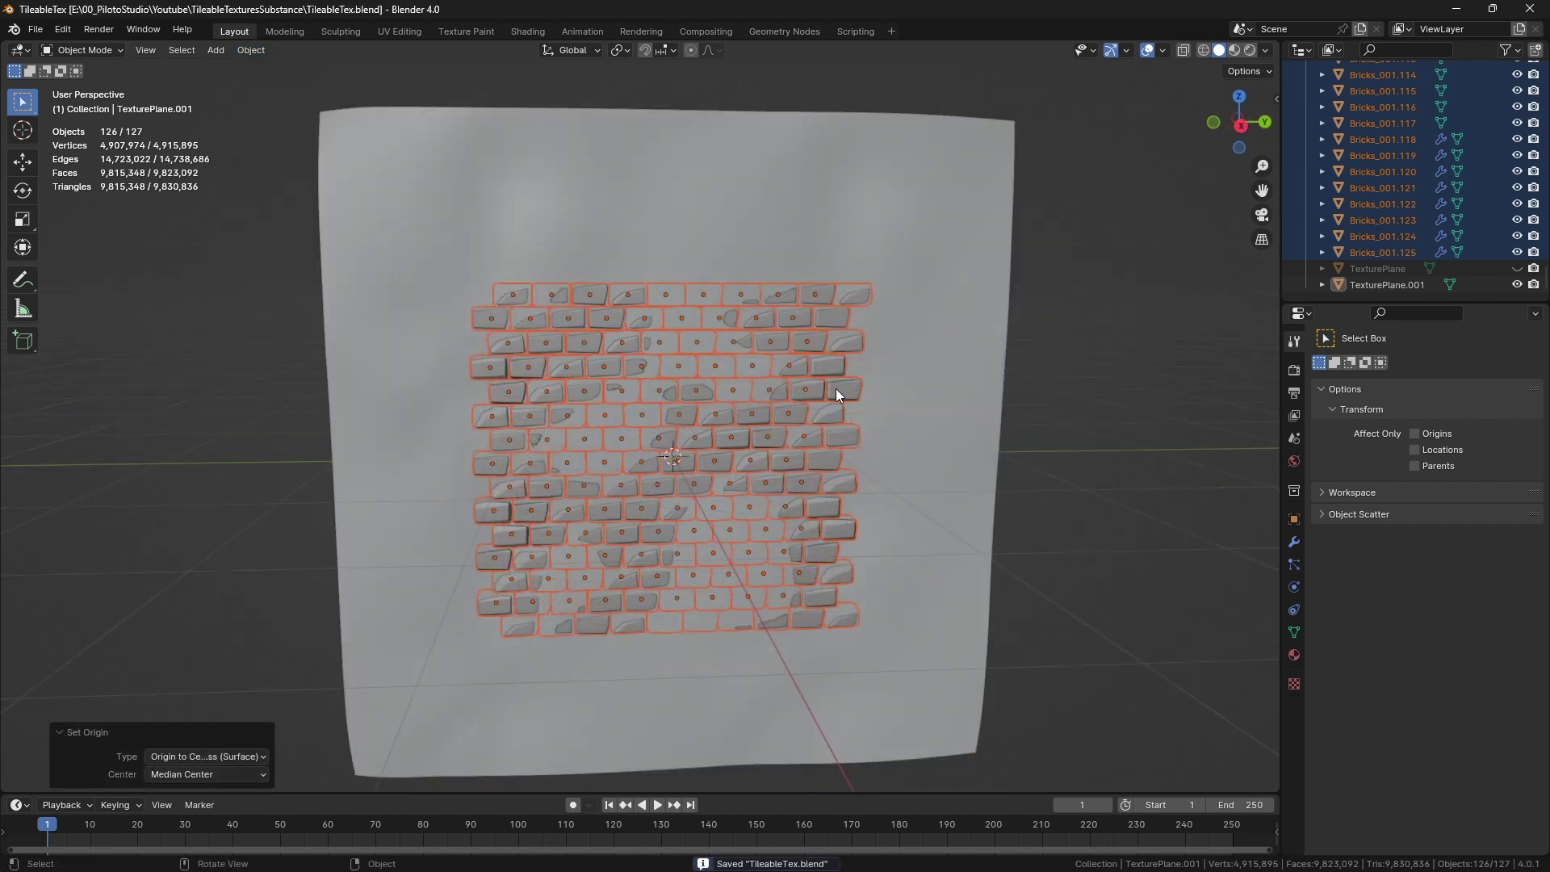
- Run Randomize Transform on the selected bricks with a Location X of 0.03 m
{"action": "key", "text": "F3"}
{"action": "type", "text": "randomize trans"}
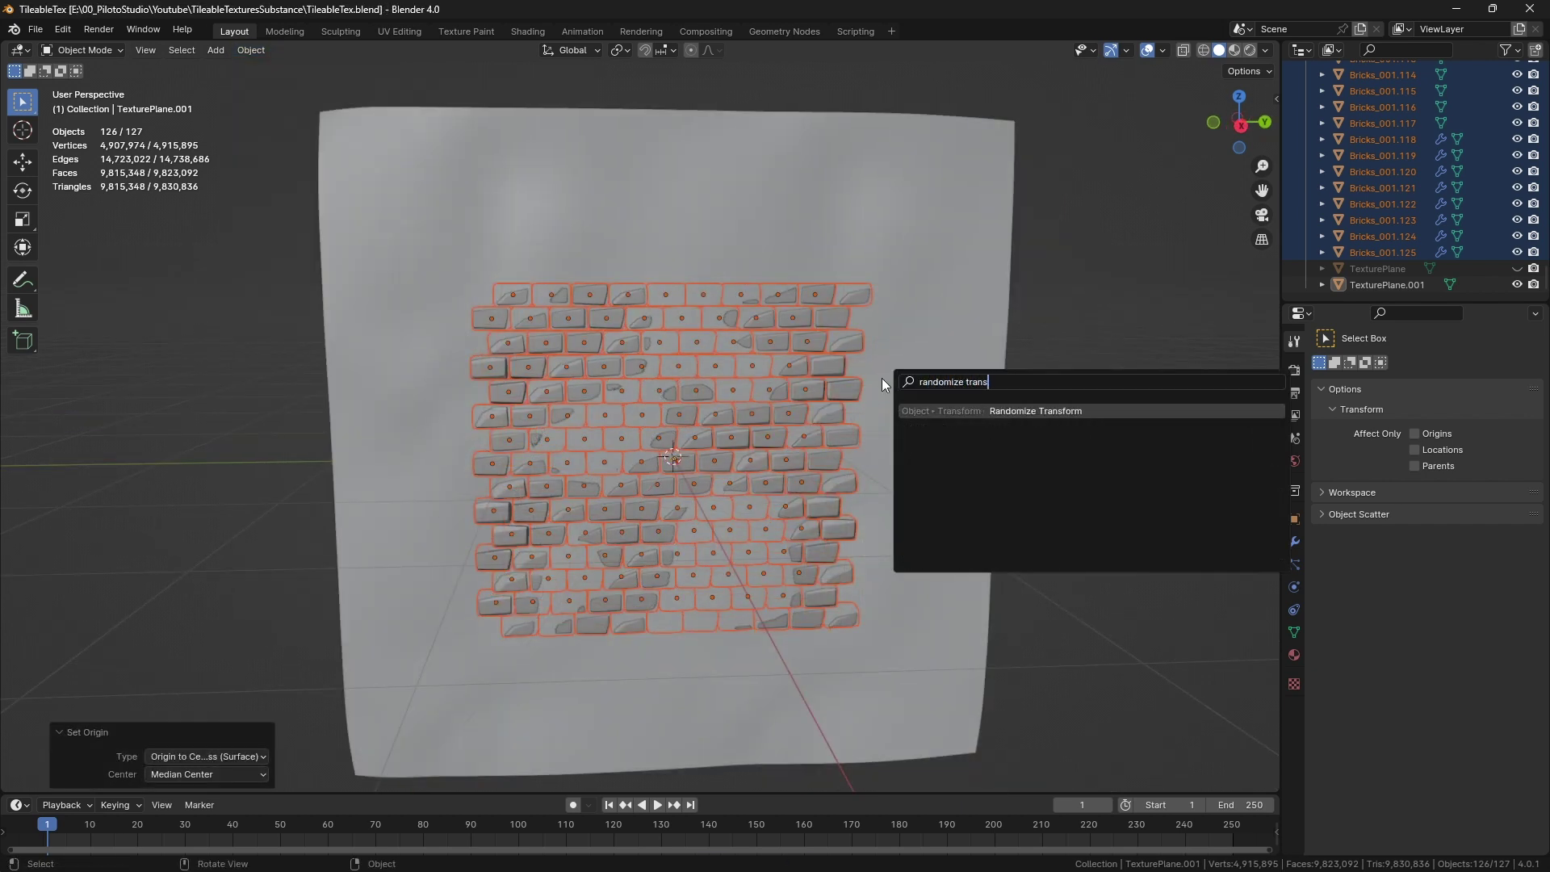
{"action": "key", "text": "Return"}
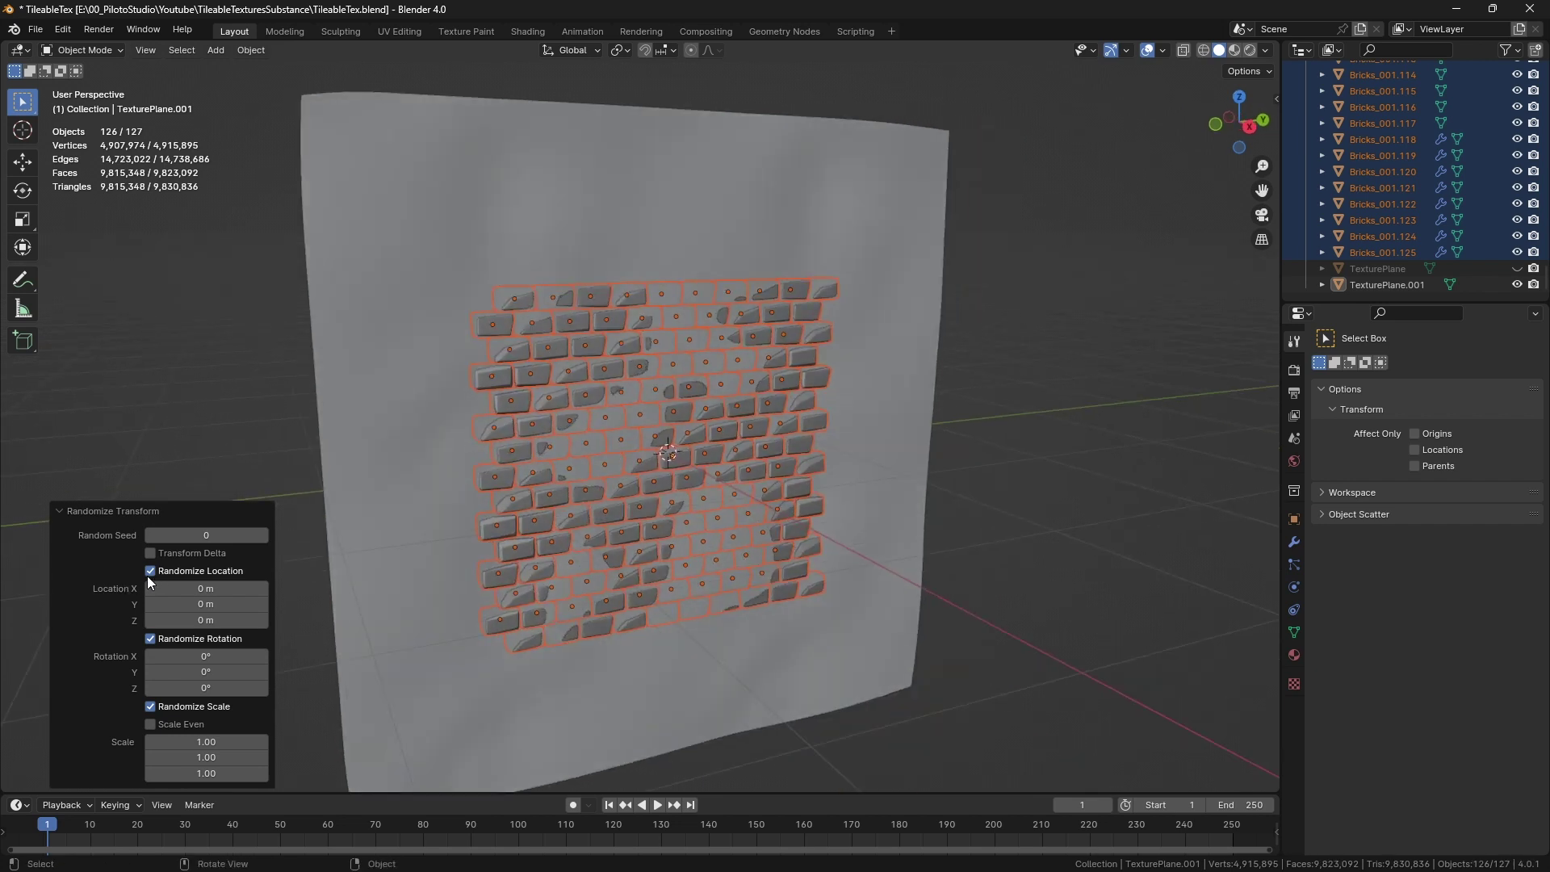
{"action": "scroll", "coordinate": [339, 598], "scroll_direction": "up", "scroll_amount": 2}
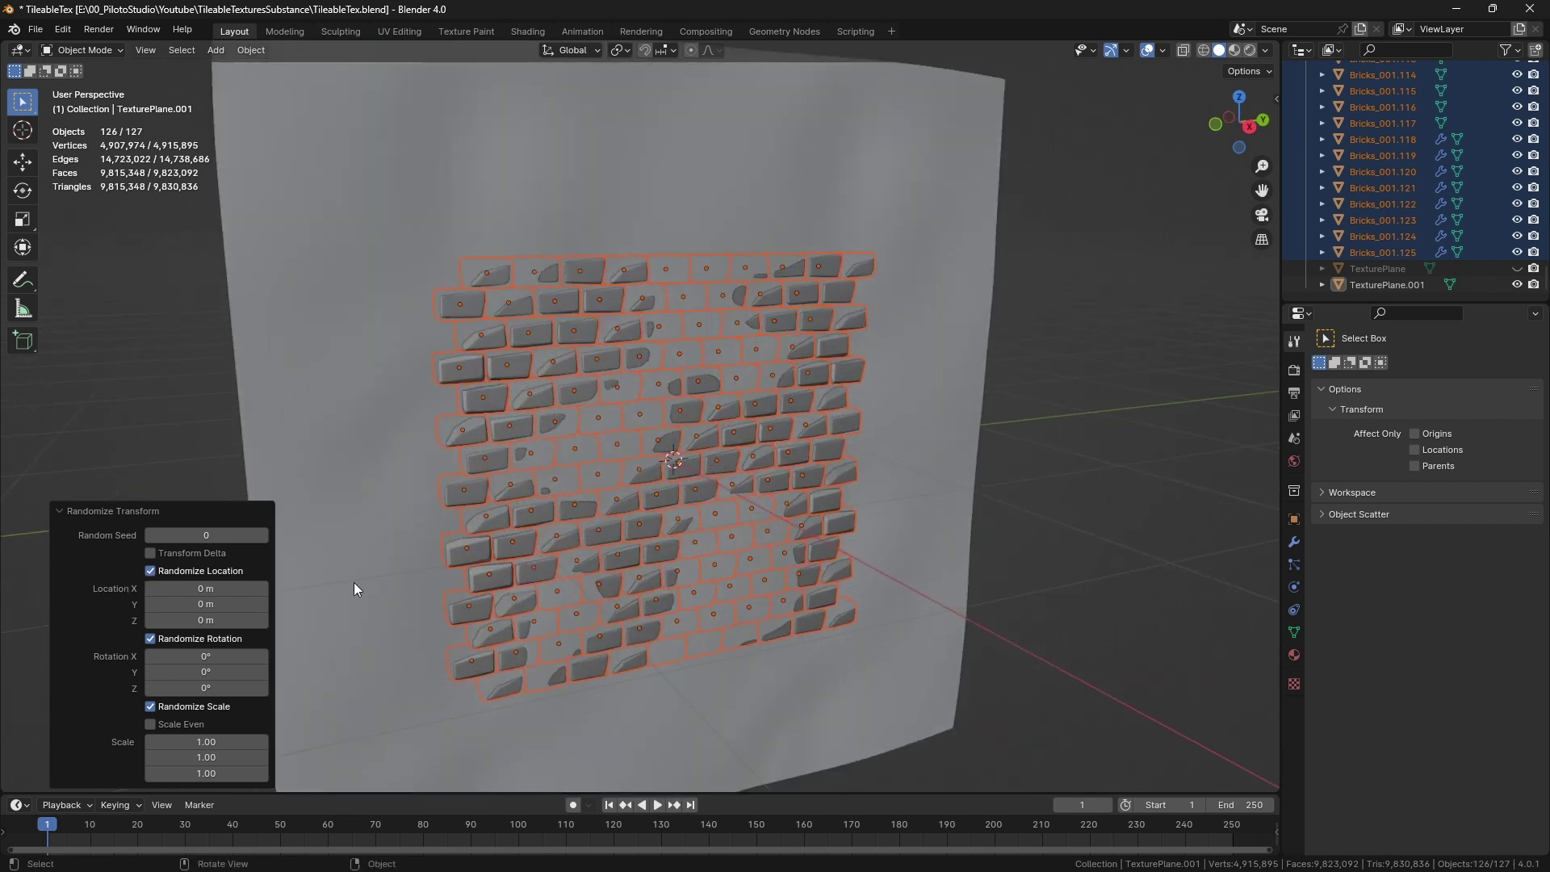
{"action": "middle_click_drag", "start_coordinate": [313, 591], "coordinate": [342, 607]}
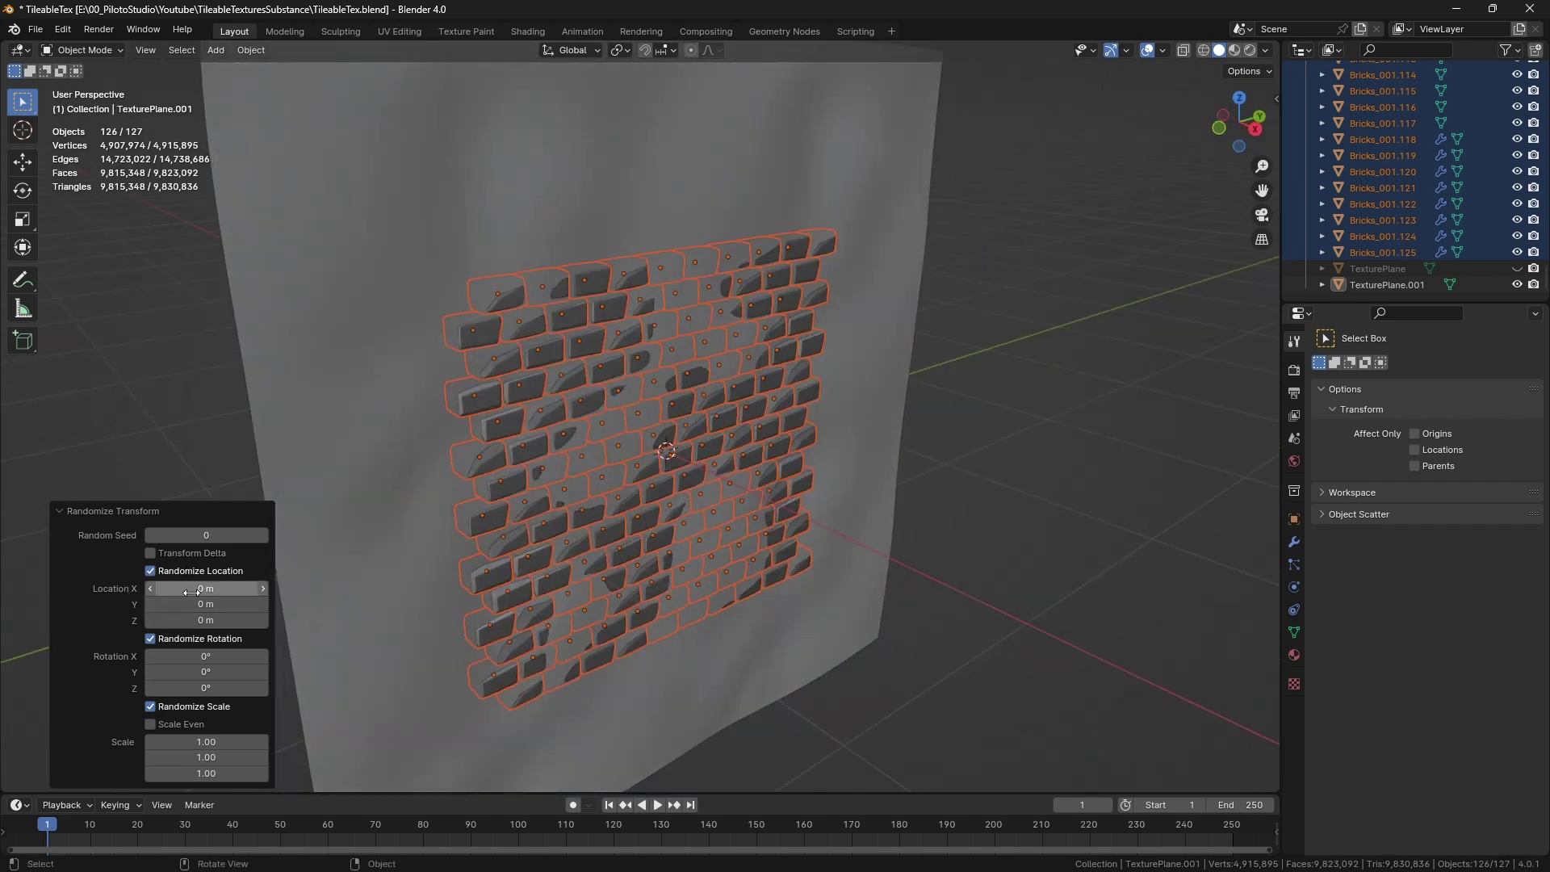
{"action": "left_click_drag", "start_coordinate": [206, 588], "coordinate": [216, 588]}
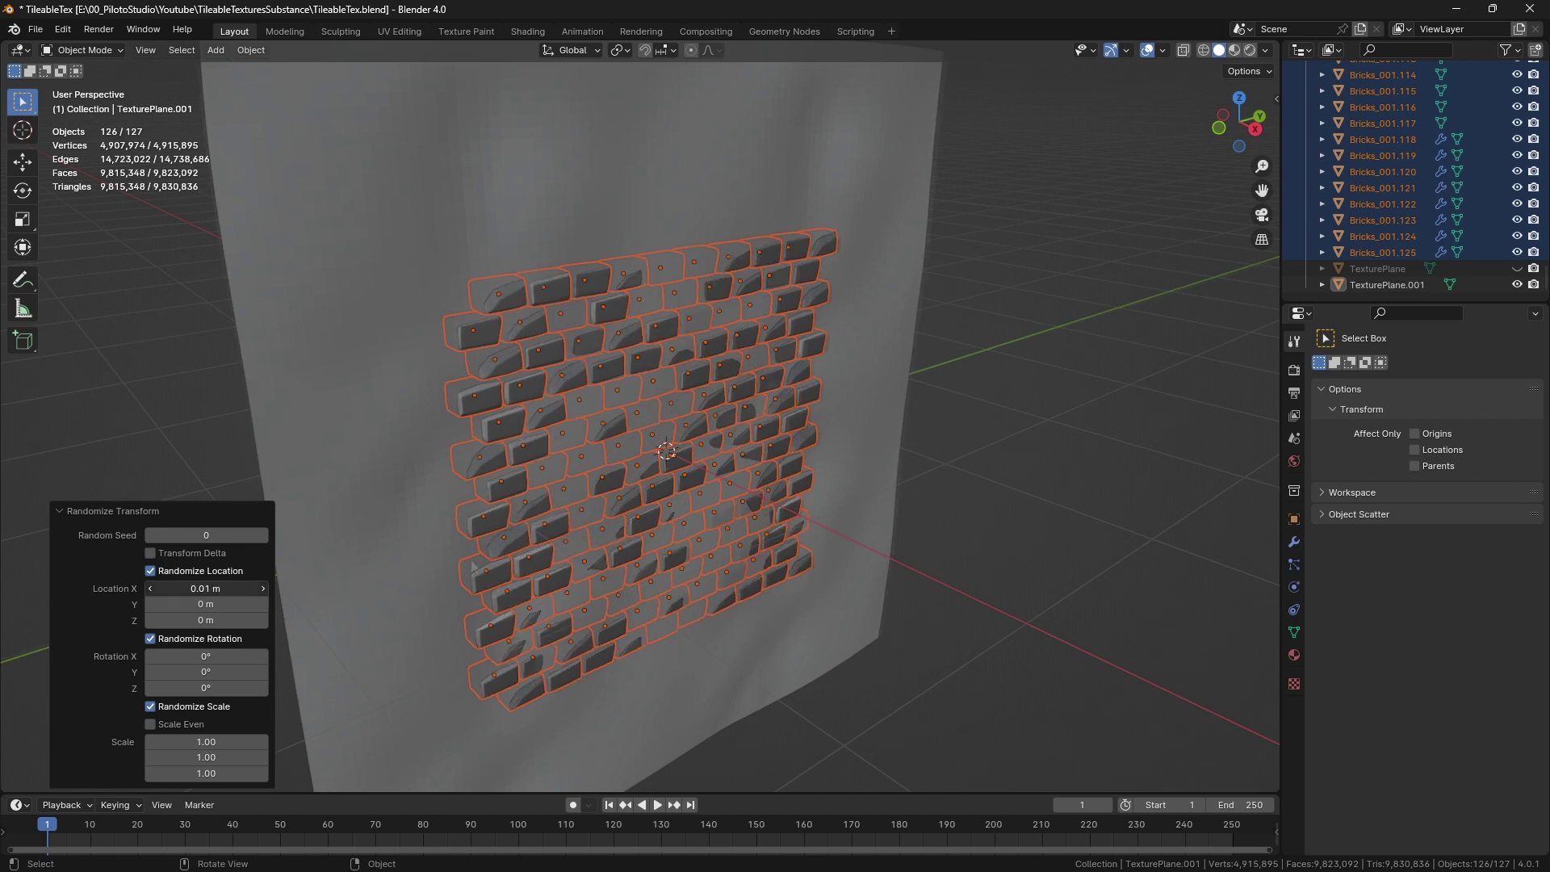
- Move the selected bricks about -0.012 m along the global X axis
{"action": "key", "text": "g"}
{"action": "key", "text": "x"}
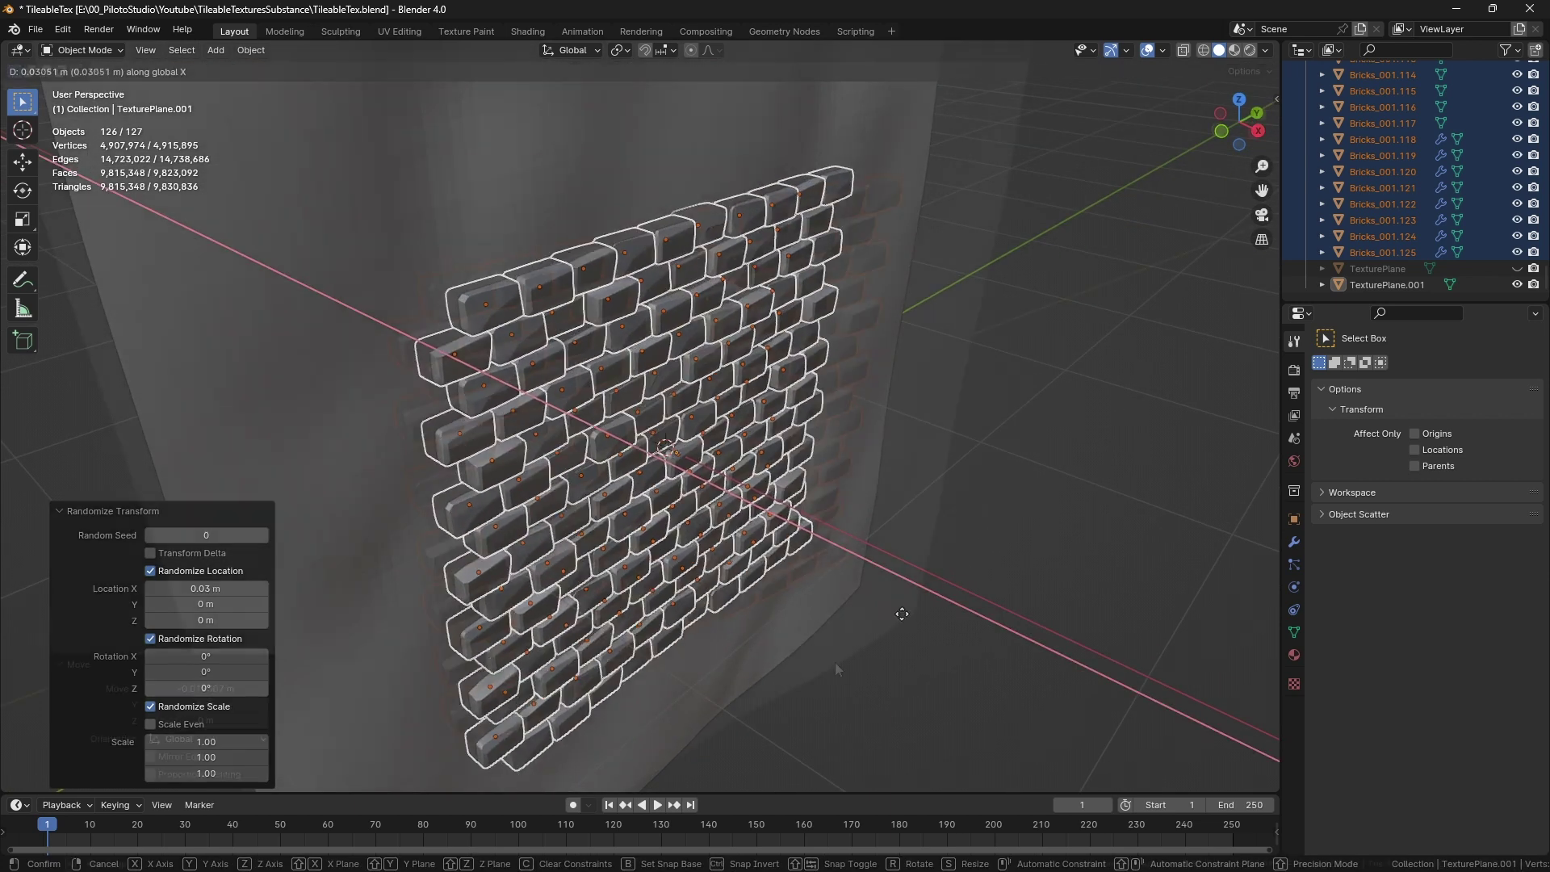
{"action": "left_click", "coordinate": [835, 661]}
{"action": "middle_click_drag", "start_coordinate": [835, 661], "coordinate": [646, 567]}
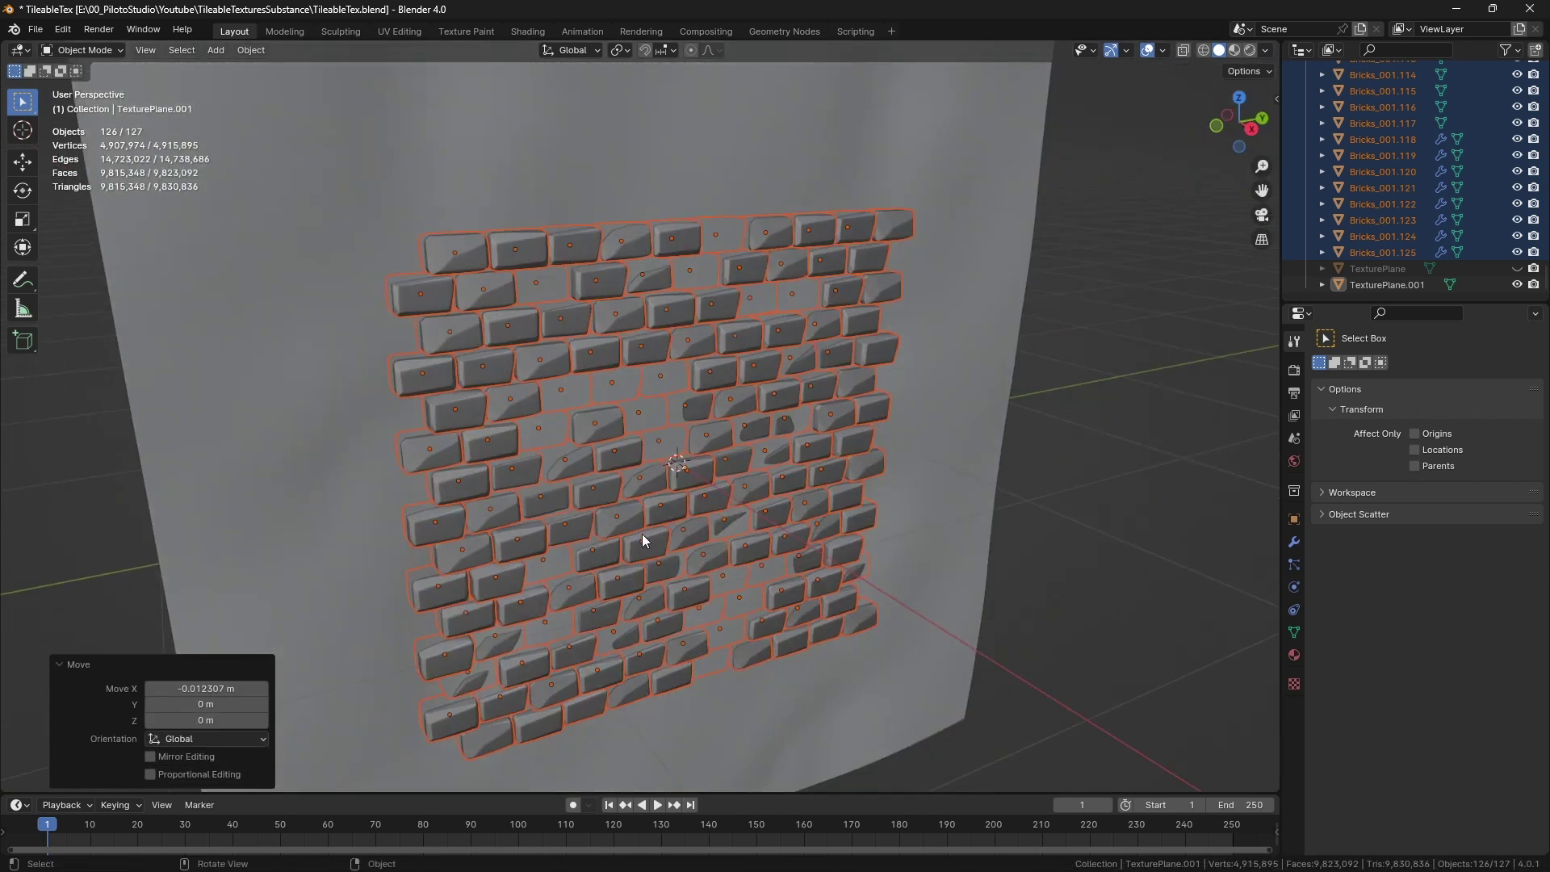
- Run Randomize Transform on the bricks again with location randomization disabled
{"action": "key", "text": "F3"}
{"action": "left_click", "coordinate": [737, 506]}
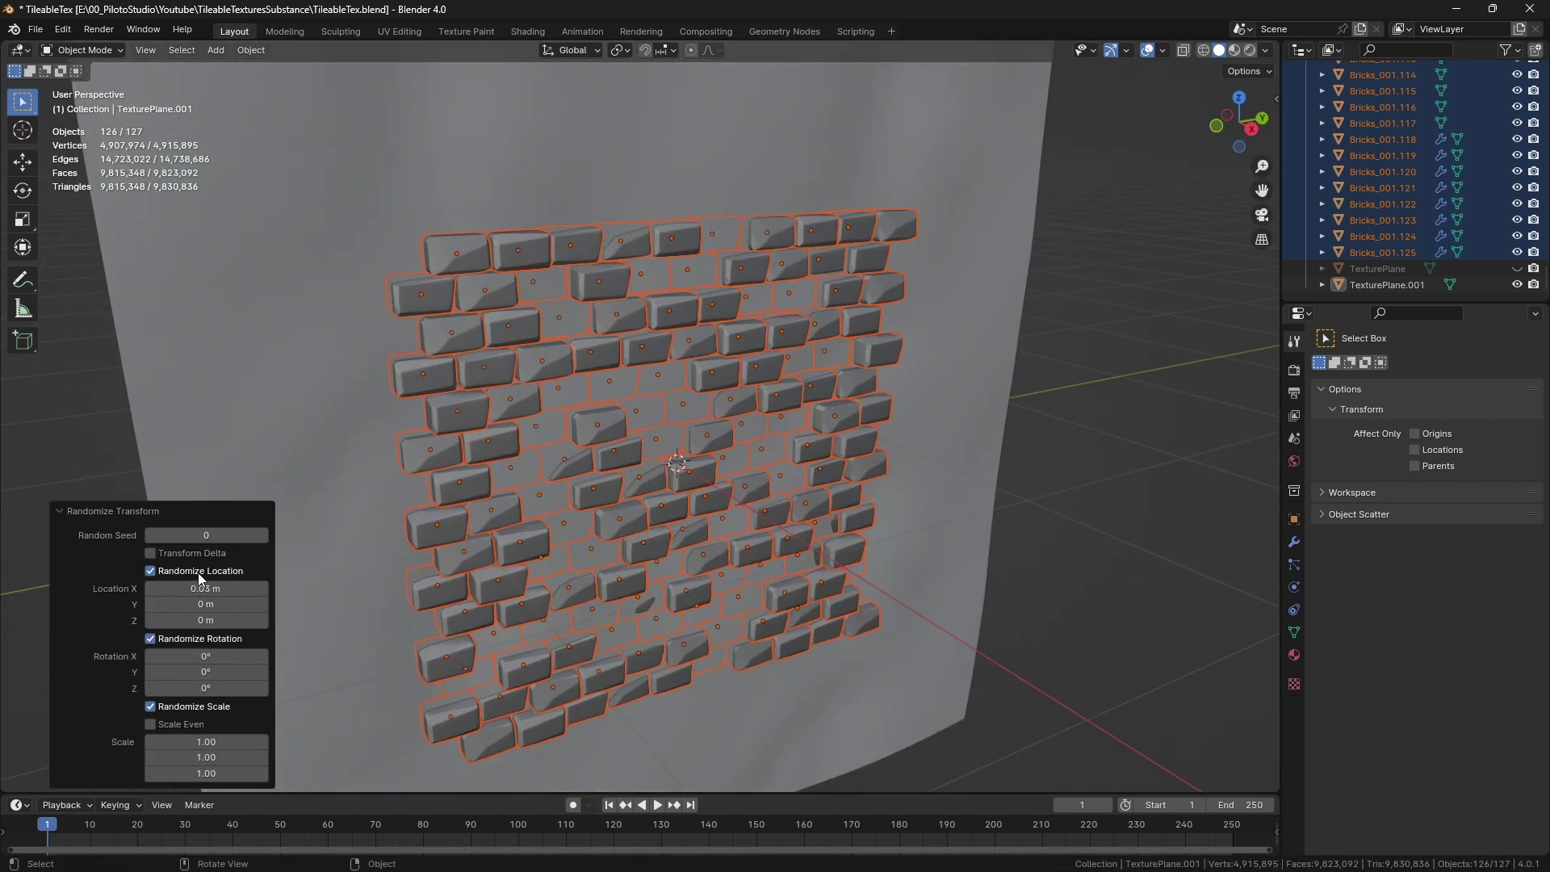
{"action": "left_click", "coordinate": [150, 572]}
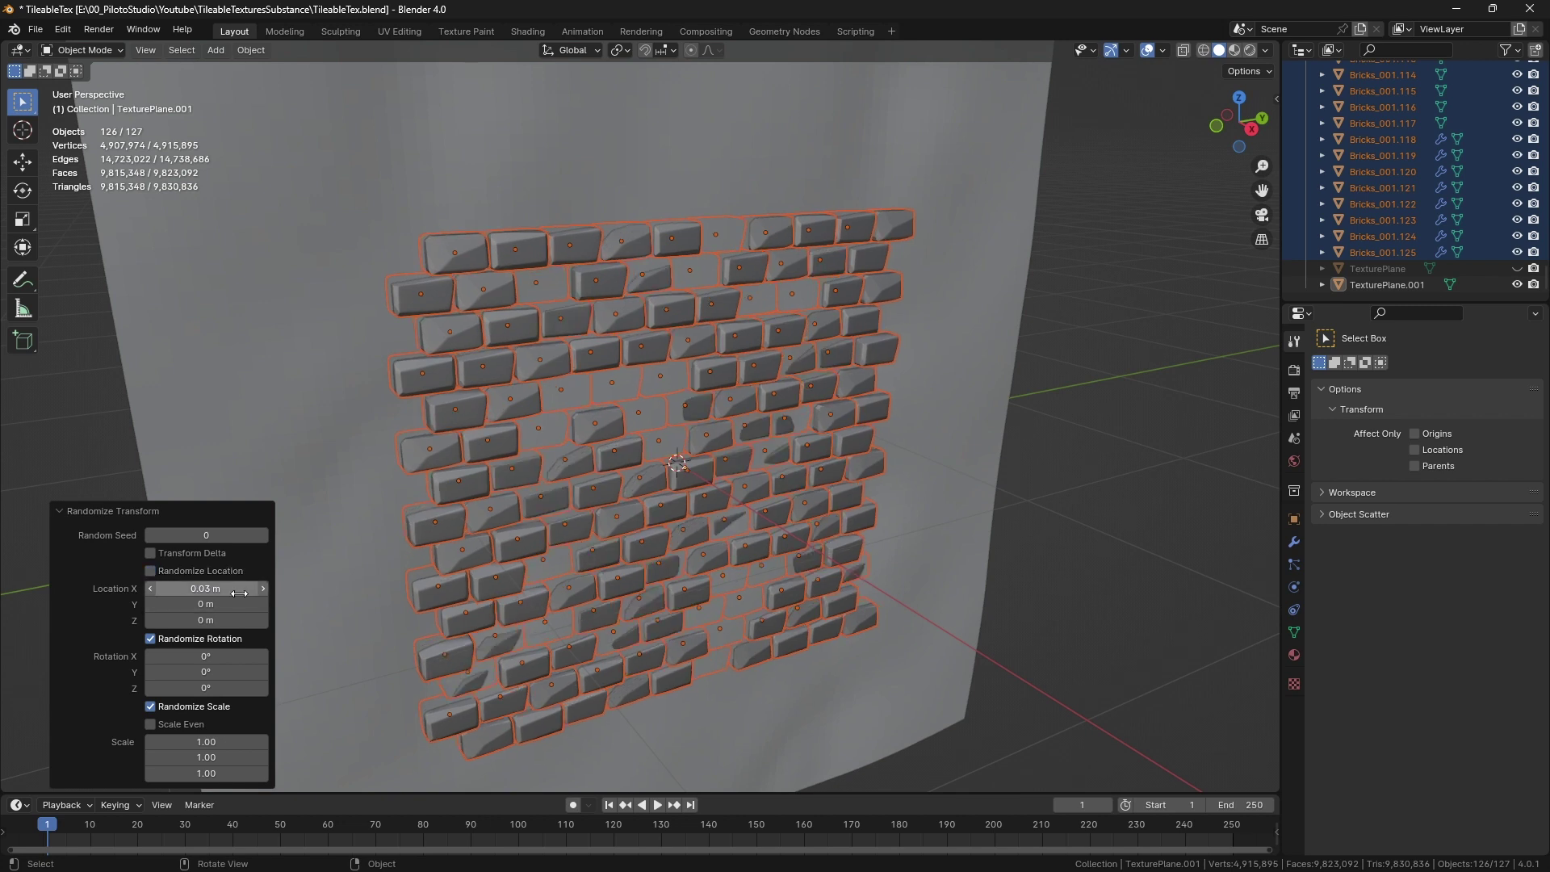
{"action": "middle_click_drag", "start_coordinate": [511, 561], "coordinate": [492, 568]}
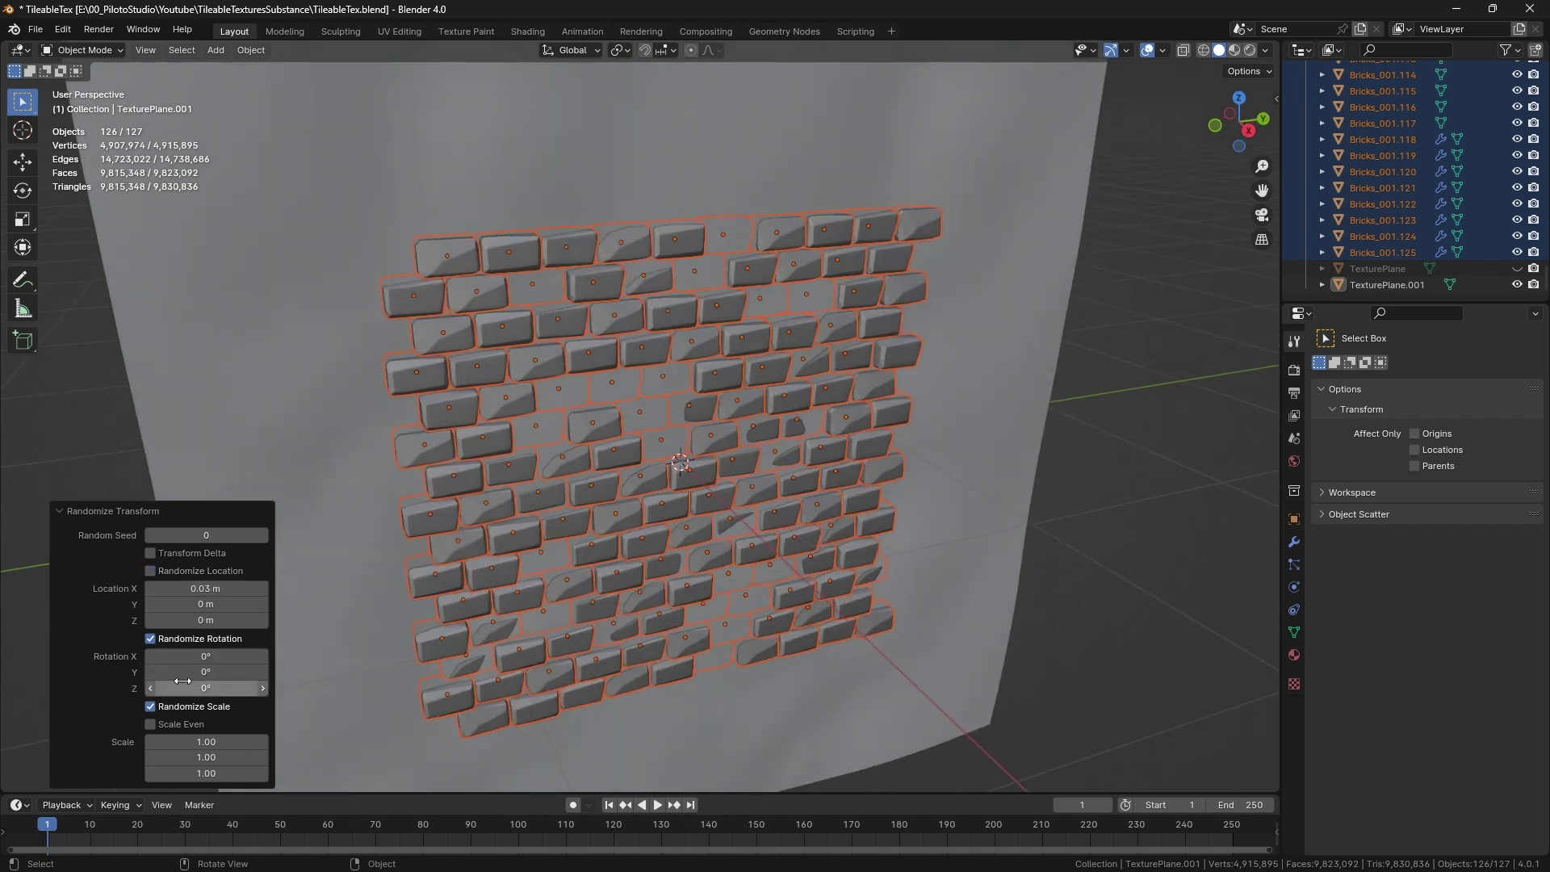
- Try random brick rotations of 15° around the axes
{"action": "left_click", "coordinate": [200, 655]}
{"action": "type", "text": "1"}
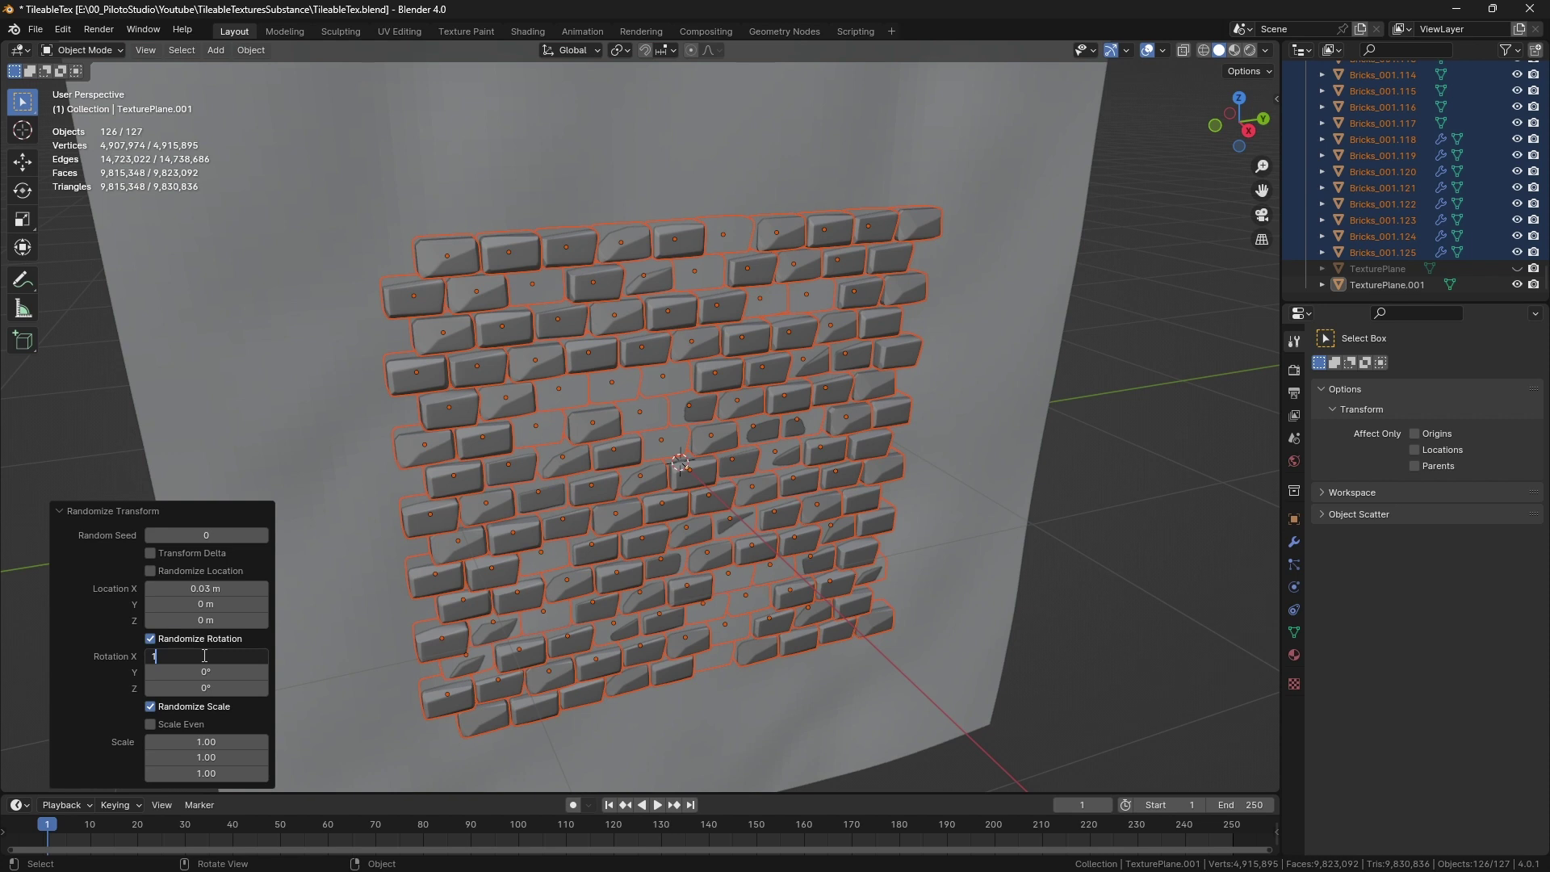
{"action": "type", "text": "5"}
{"action": "key", "text": "Tab"}
{"action": "key", "text": "Tab"}
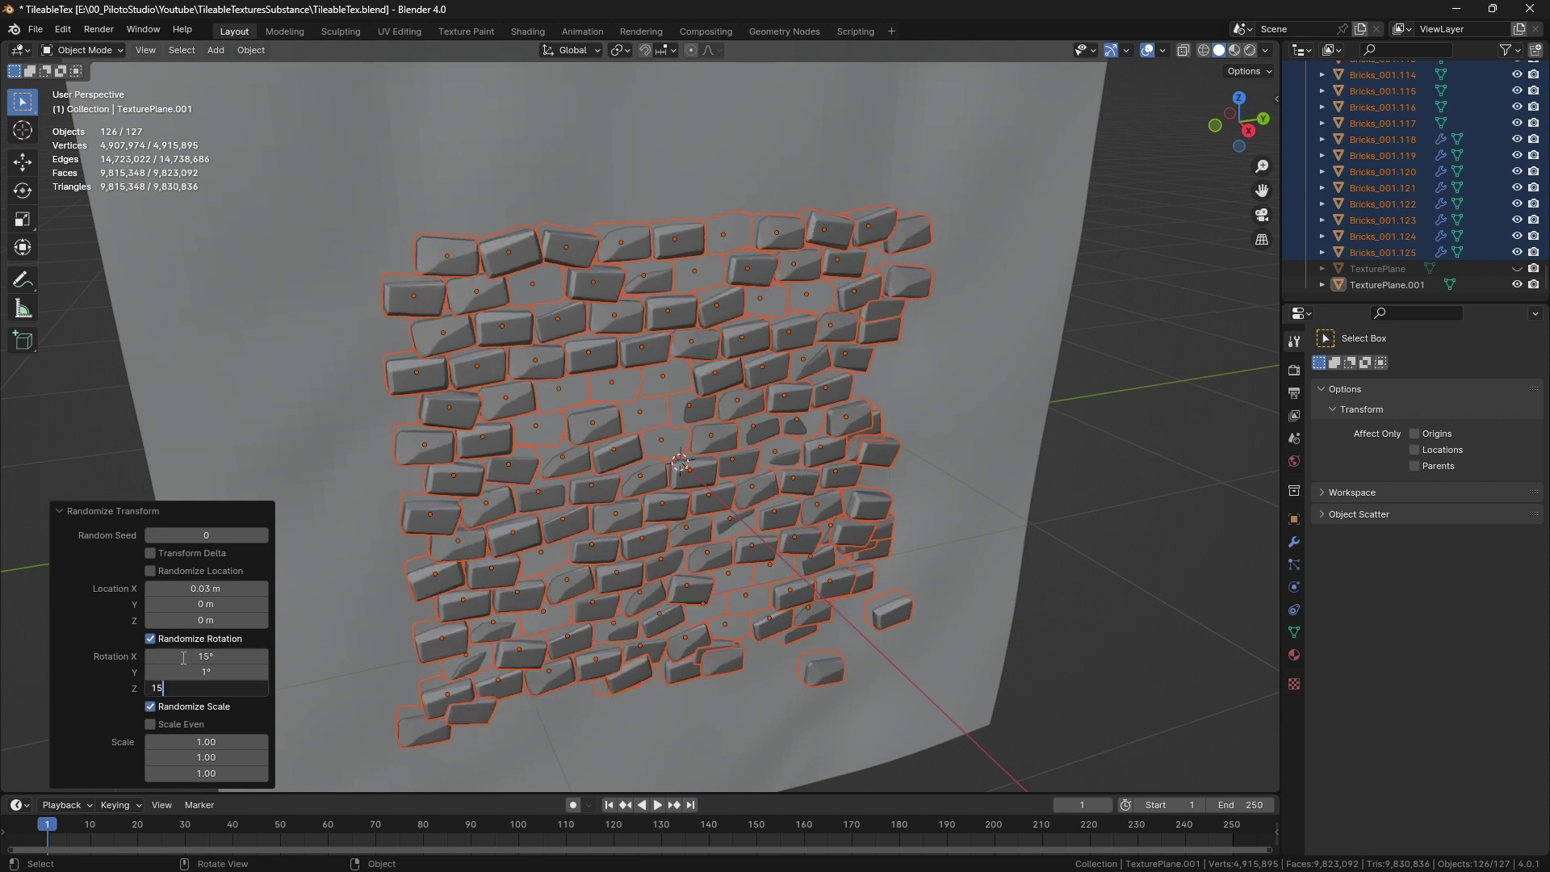
{"action": "key", "text": "Return"}
{"action": "left_click", "coordinate": [191, 673]}
{"action": "type", "text": "15"}
{"action": "key", "text": "Return"}
- Set the bricks' random rotation to 5° on X and 10° on Y and Z
{"action": "middle_click_drag", "start_coordinate": [678, 557], "coordinate": [593, 527]}
{"action": "type", "text": "5"}
{"action": "key", "text": "Return"}
{"action": "left_click_drag", "start_coordinate": [206, 672], "coordinate": [206, 687]}
{"action": "type", "text": "10"}
{"action": "key", "text": "Return"}
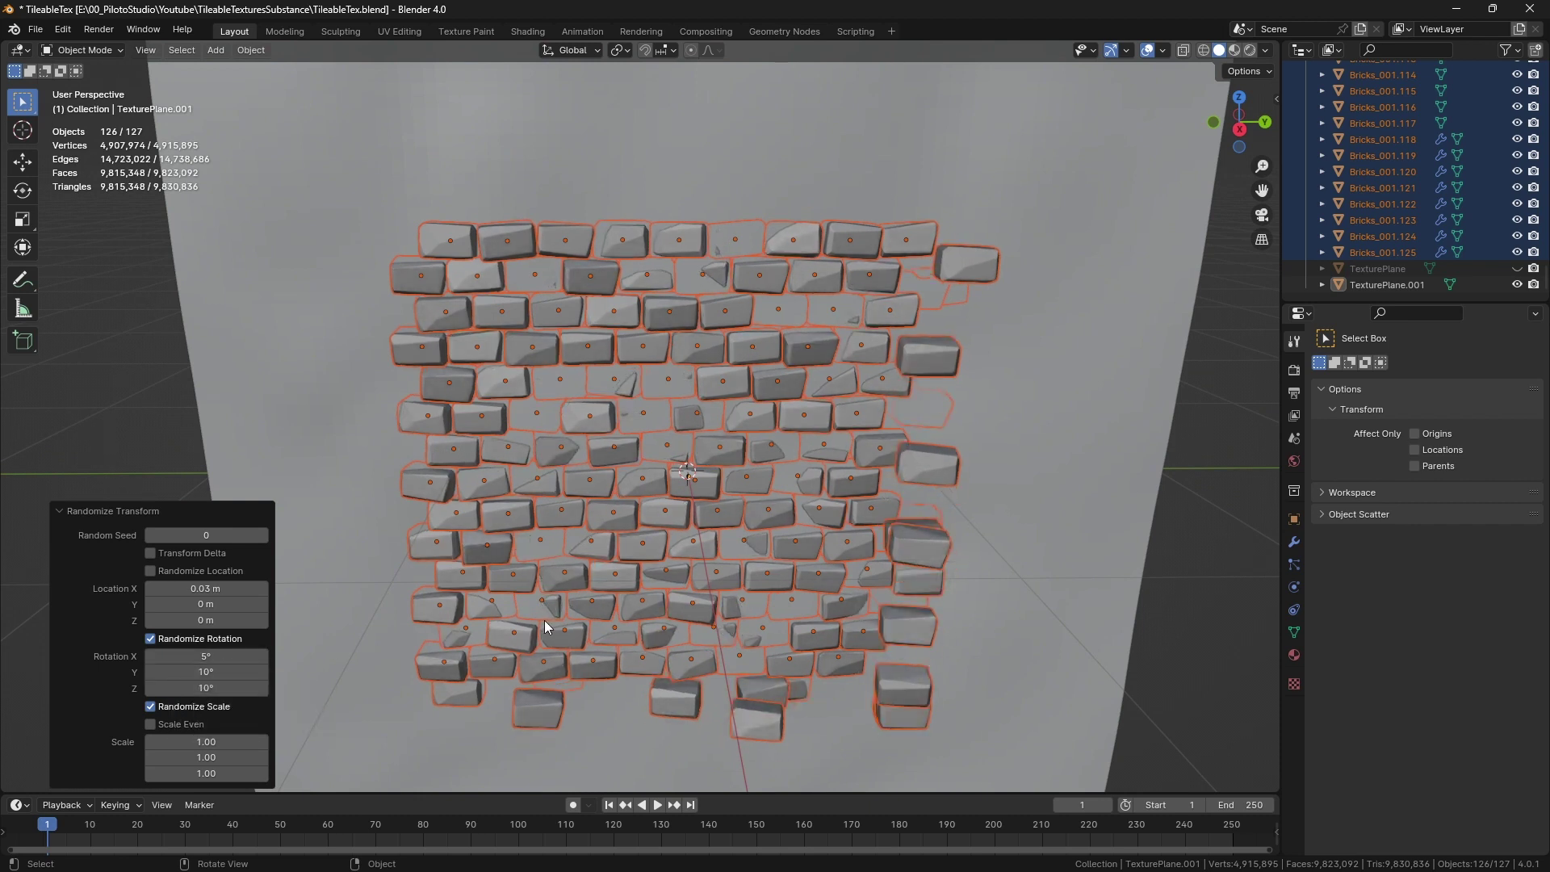
{"action": "middle_click_drag", "start_coordinate": [544, 620], "coordinate": [537, 583]}
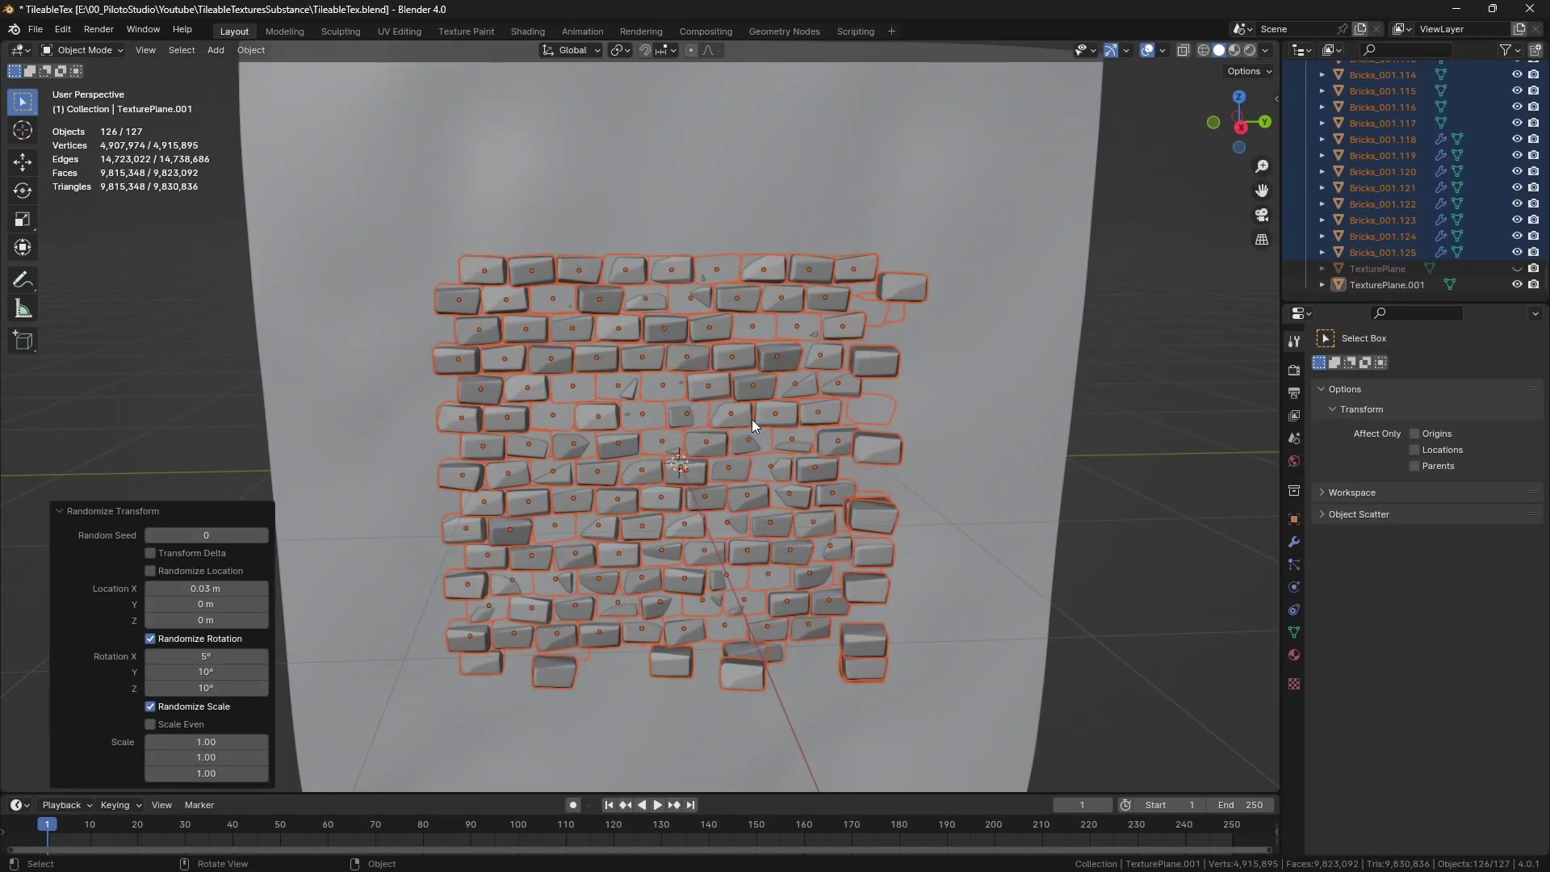
- Apply the rotation of the selected bricks
{"action": "key", "text": "ctrl+a"}
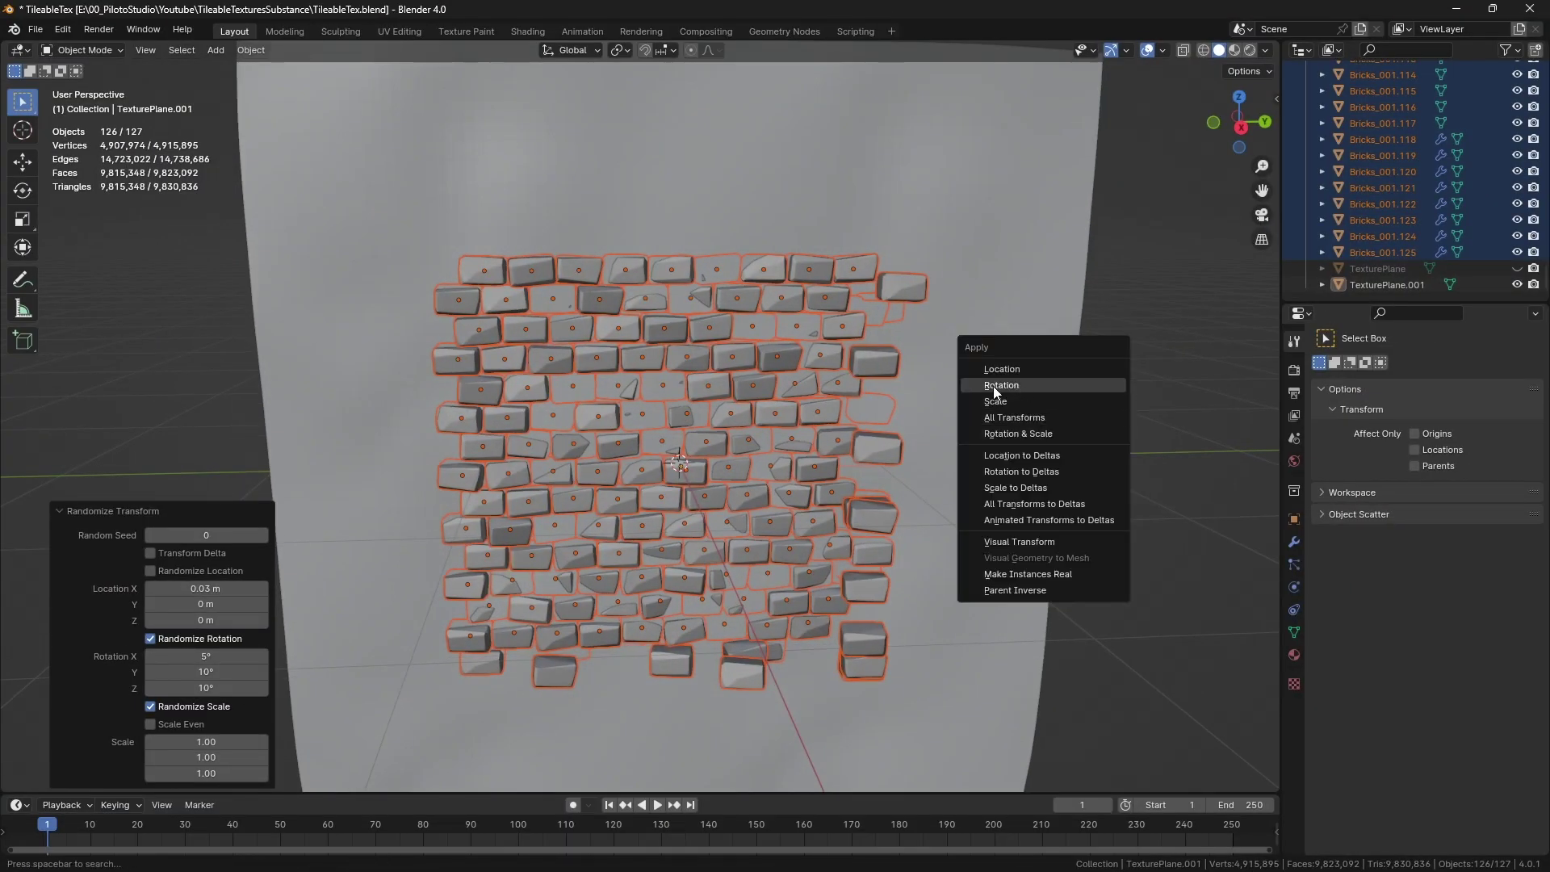
{"action": "key", "text": "Return"}
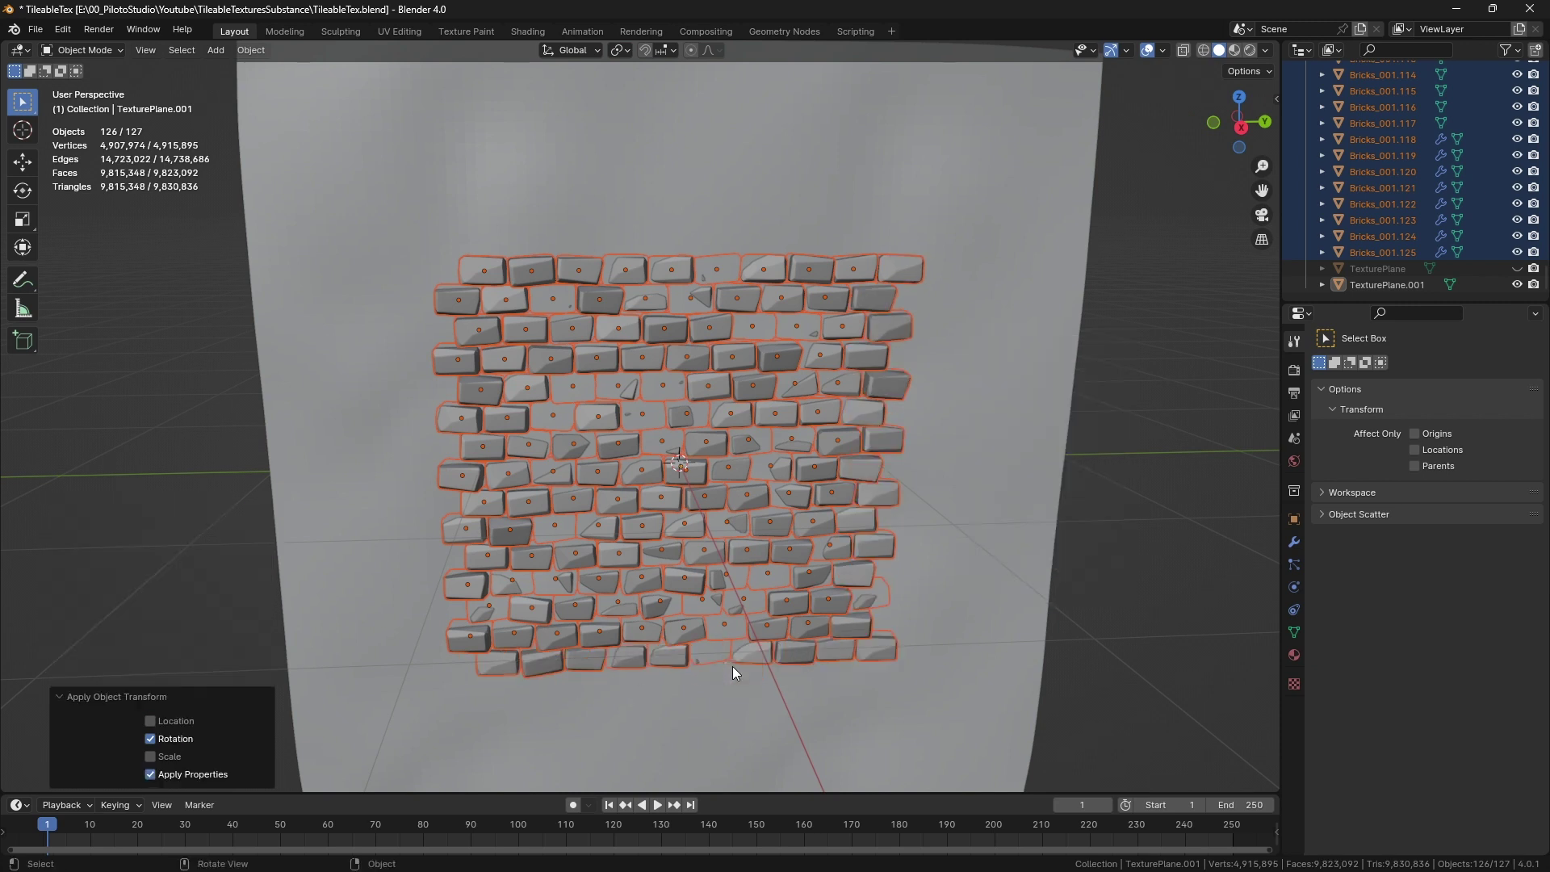
{"action": "scroll", "coordinate": [733, 666], "scroll_direction": "down", "scroll_amount": 4}
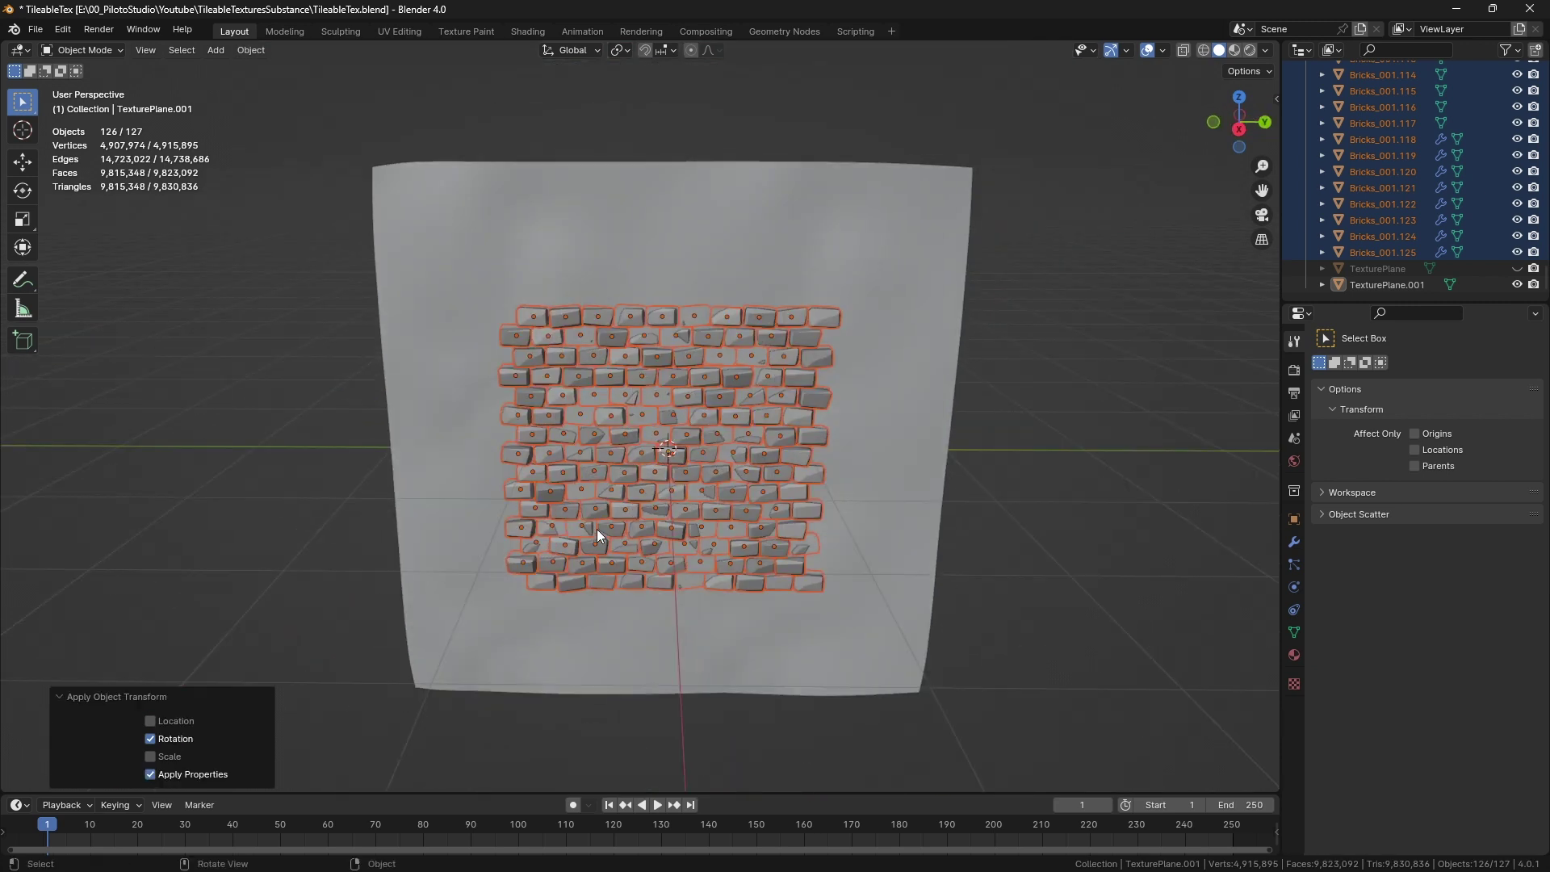
- Clear the selection and box-select the whole brick wall with its backing plane in the right view
{"action": "left_click", "coordinate": [1239, 129]}
{"action": "scroll", "coordinate": [628, 400], "scroll_direction": "down", "scroll_amount": 5}
{"action": "middle_click_drag", "start_coordinate": [772, 376], "coordinate": [607, 454], "text": "shift"}
{"action": "scroll", "coordinate": [597, 444], "scroll_direction": "up", "scroll_amount": 3}
{"action": "key", "text": "alt+a"}
{"action": "left_click_drag", "start_coordinate": [202, 626], "coordinate": [715, 362]}
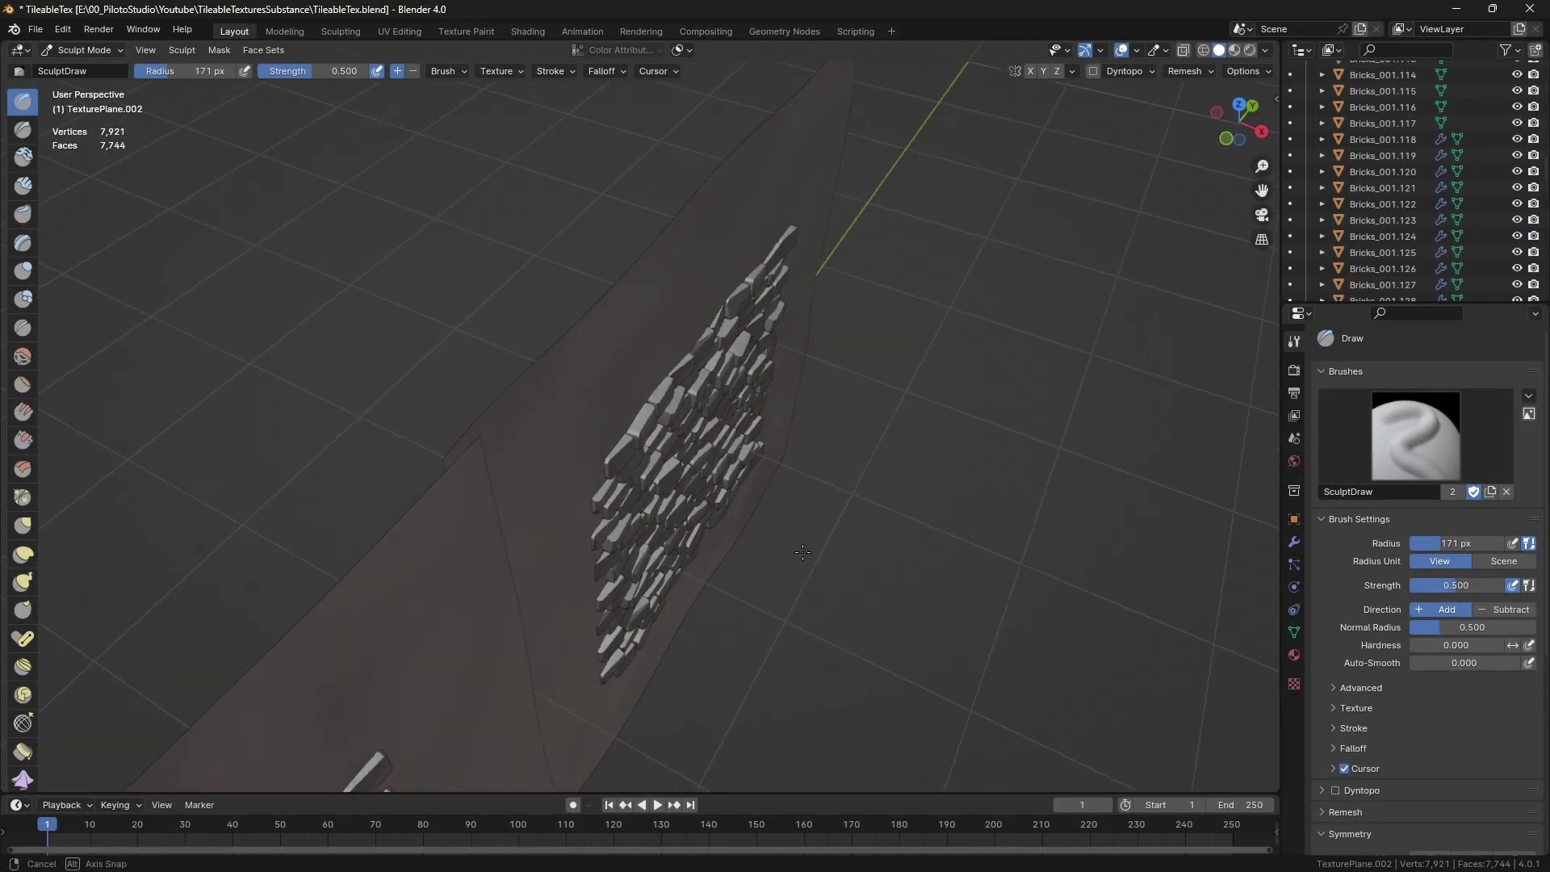
- Adjust the Draw brush radius for sculpting the duplicated wall's backing plane
{"action": "scroll", "coordinate": [742, 537], "scroll_direction": "up", "scroll_amount": 3}
{"action": "mouse_move", "coordinate": [742, 536]}
{"action": "middle_mouse_down"}
{"action": "mouse_move", "coordinate": [581, 447]}
{"action": "mouse_move", "coordinate": [684, 423]}
{"action": "mouse_move", "coordinate": [666, 430]}
{"action": "mouse_move", "coordinate": [672, 486]}
{"action": "middle_mouse_up"}
{"action": "scroll", "coordinate": [689, 422], "scroll_direction": "up", "scroll_amount": 2}
{"action": "scroll", "coordinate": [655, 442], "scroll_direction": "down", "scroll_amount": 3}
{"action": "key", "text": "bracketleft"}
{"action": "key", "text": "bracketleft"}
{"action": "key", "text": "bracketleft"}
{"action": "key", "text": "bracketleft"}
{"action": "key", "text": "bracketleft"}
{"action": "key", "text": "bracketleft"}
{"action": "key", "text": "bracketright"}
{"action": "key", "text": "bracketright"}
{"action": "key", "text": "bracketright"}
{"action": "key", "text": "bracketright"}
{"action": "key", "text": "bracketright"}
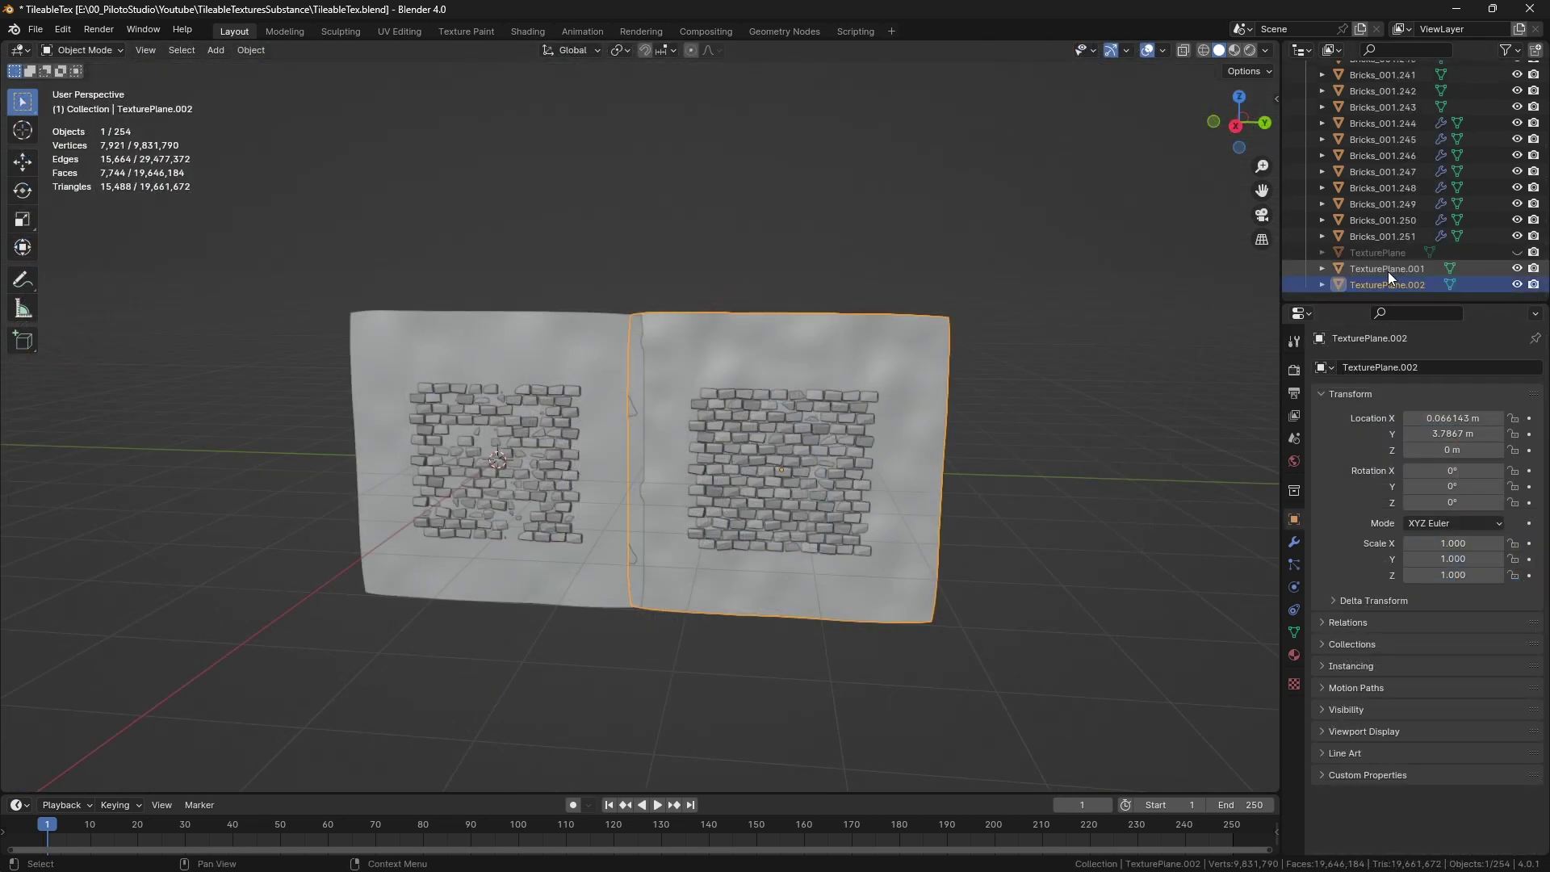
- Create a new material for the duplicated flat texture plane and give it a name starting with m_T
{"action": "left_click", "coordinate": [1388, 270]}
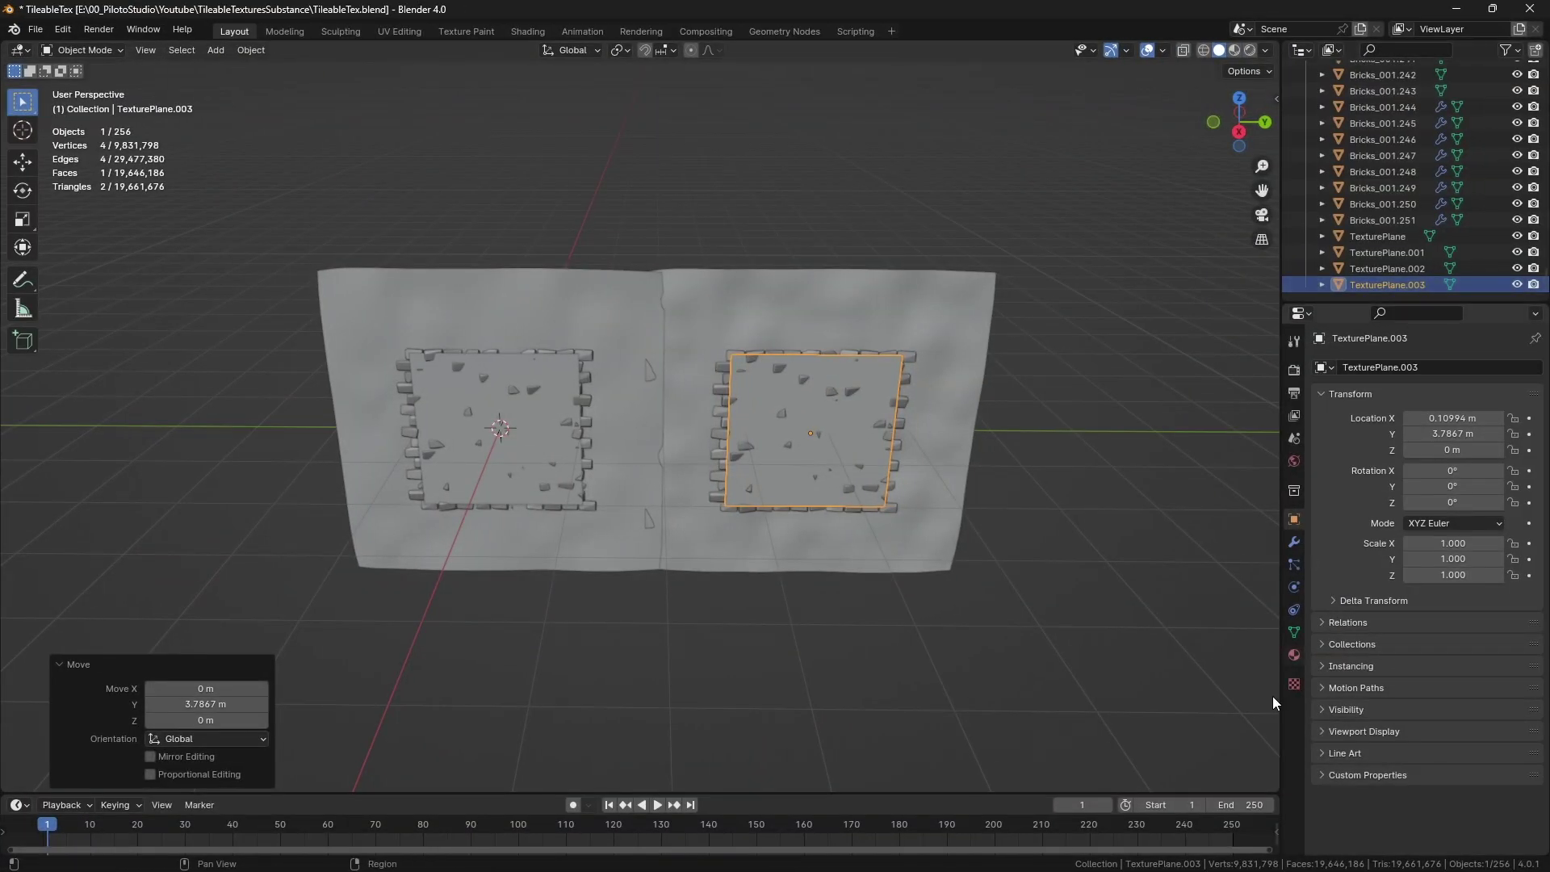
{"action": "left_click", "coordinate": [1294, 654]}
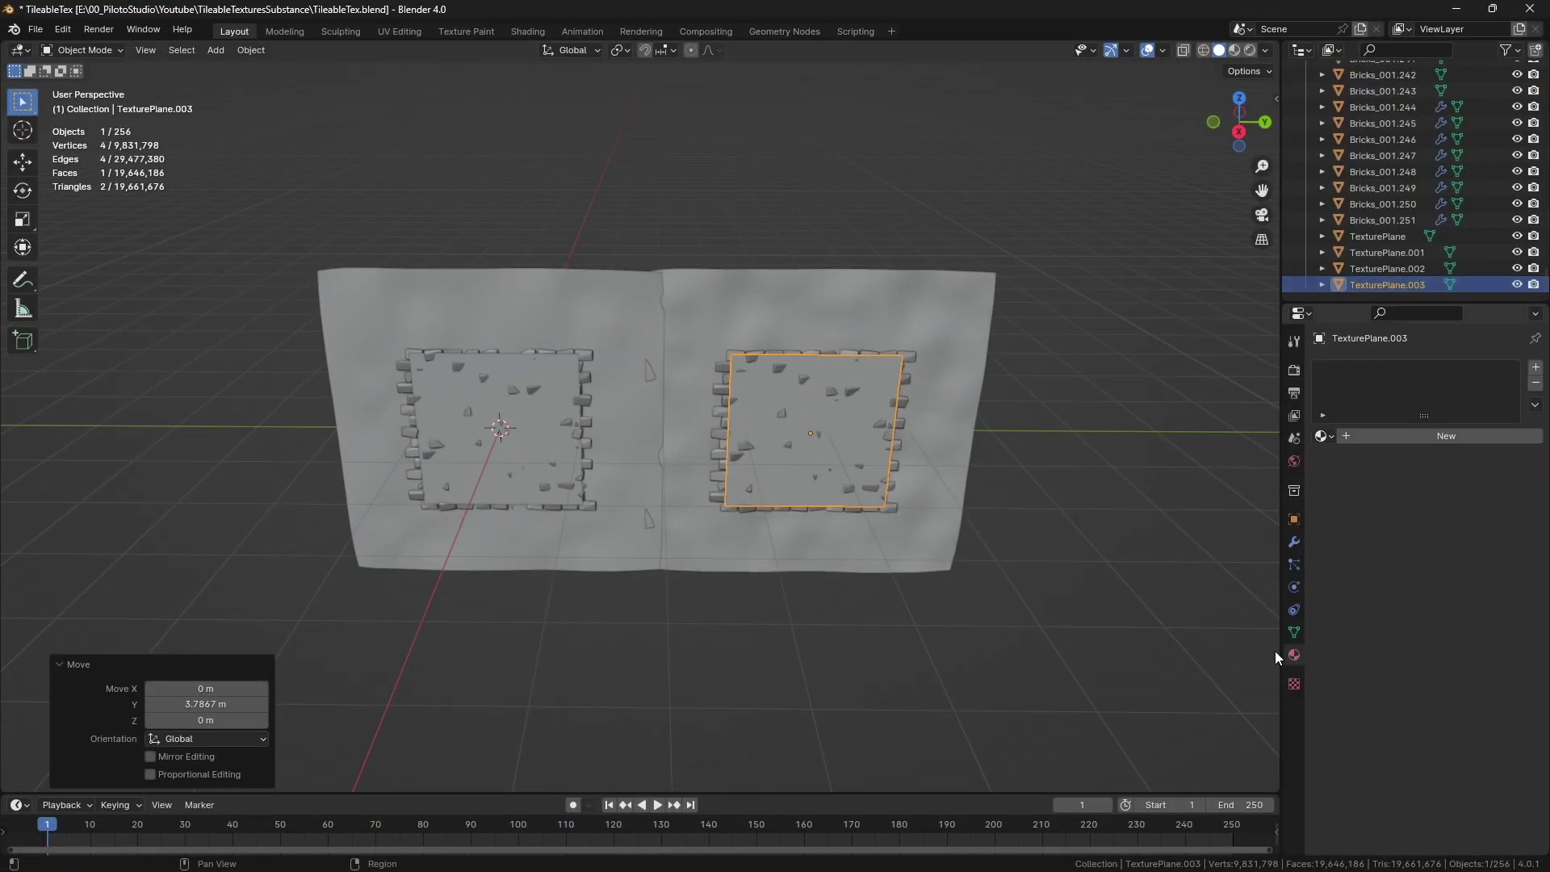
{"action": "left_click", "coordinate": [1403, 437]}
{"action": "double_click", "coordinate": [1400, 372]}
{"action": "type", "text": "m_T"}
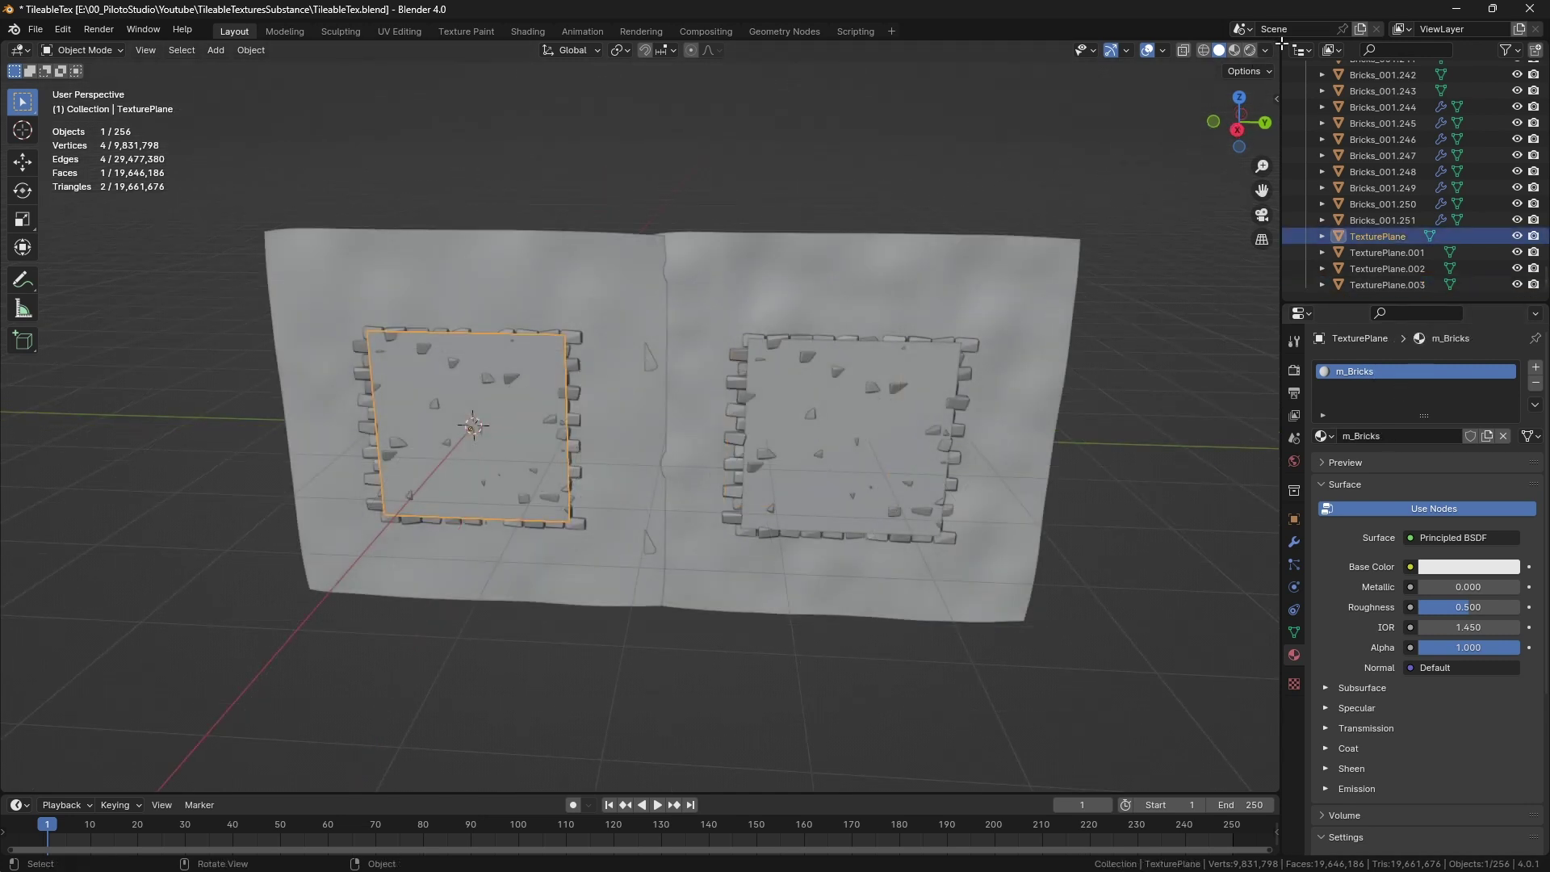
- Split the viewport, set the new area to the UV Editor, and show the first texture plane's UVs in Edit Mode
{"action": "left_click_drag", "start_coordinate": [1274, 43], "coordinate": [865, 125]}
{"action": "left_click", "coordinate": [886, 50]}
{"action": "left_click", "coordinate": [915, 129]}
{"action": "key", "text": "Tab"}
{"action": "key", "text": "a"}
{"action": "scroll", "coordinate": [958, 277], "scroll_direction": "up", "scroll_amount": 4}
{"action": "scroll", "coordinate": [432, 424], "scroll_direction": "up", "scroll_amount": 2}
{"action": "middle_click_drag", "start_coordinate": [959, 277], "coordinate": [1060, 340], "text": "shift"}
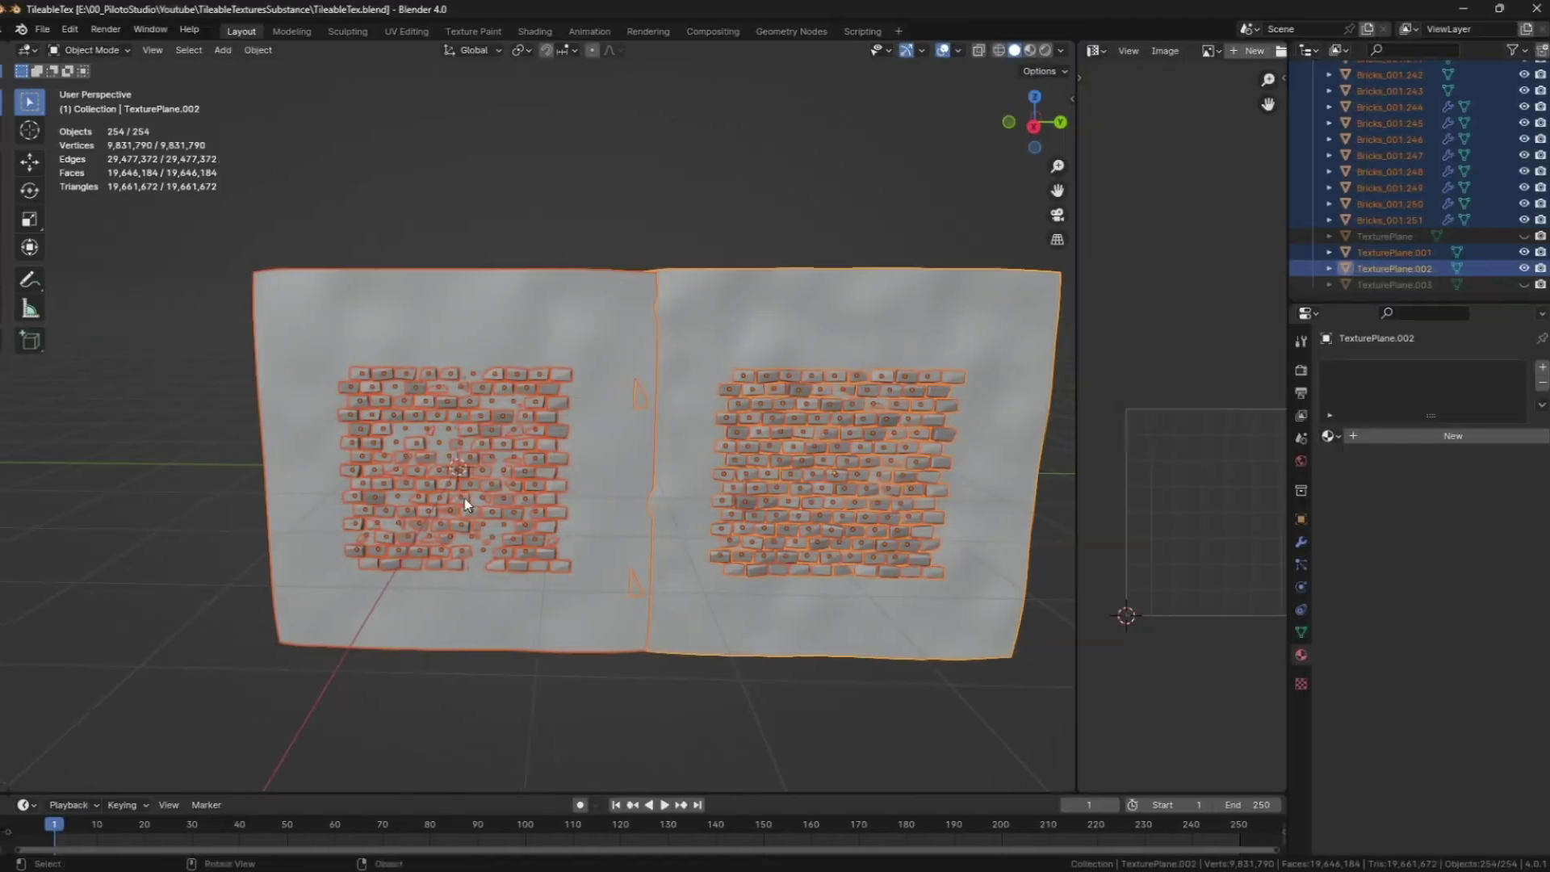
{"action": "scroll", "coordinate": [464, 497], "scroll_direction": "up", "scroll_amount": 3}
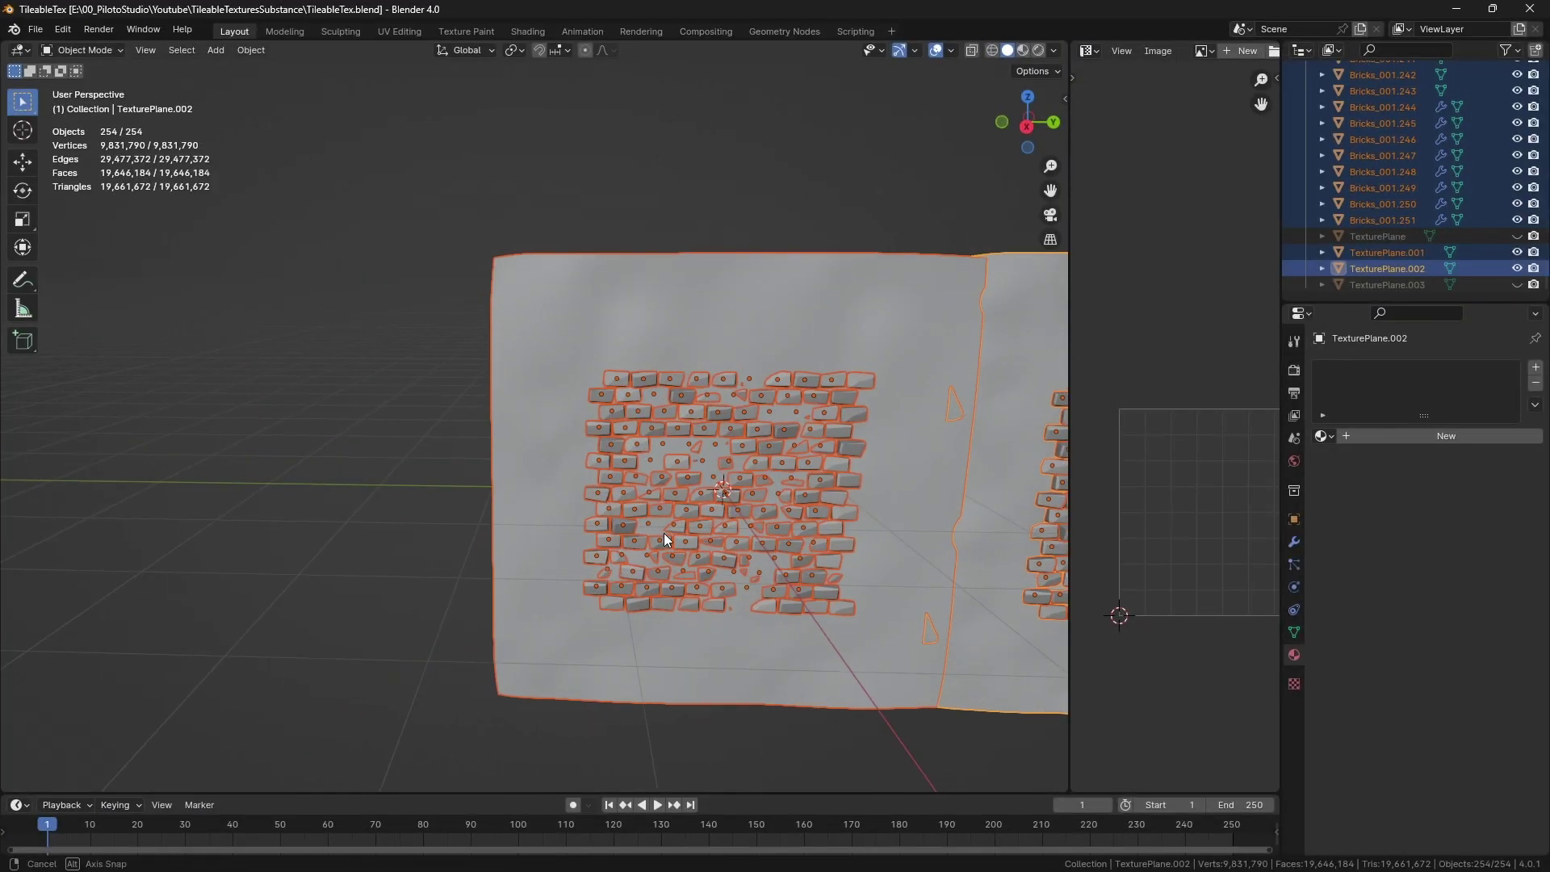
- Select all the bricks of both walls together with their backing planes and convert them to meshes
{"action": "scroll", "coordinate": [663, 533], "scroll_direction": "down", "scroll_amount": 2}
{"action": "middle_click_drag", "start_coordinate": [430, 593], "coordinate": [432, 559], "text": "ctrl"}
{"action": "left_click_drag", "start_coordinate": [306, 631], "coordinate": [620, 237]}
{"action": "key", "text": "q"}
{"action": "key", "text": "q"}
{"action": "scroll", "coordinate": [851, 477], "scroll_direction": "down", "scroll_amount": 3}
{"action": "left_click_drag", "start_coordinate": [703, 584], "coordinate": [930, 356]}
{"action": "key", "text": "a"}
{"action": "key", "text": "q"}
{"action": "mouse_move", "coordinate": [644, 454]}
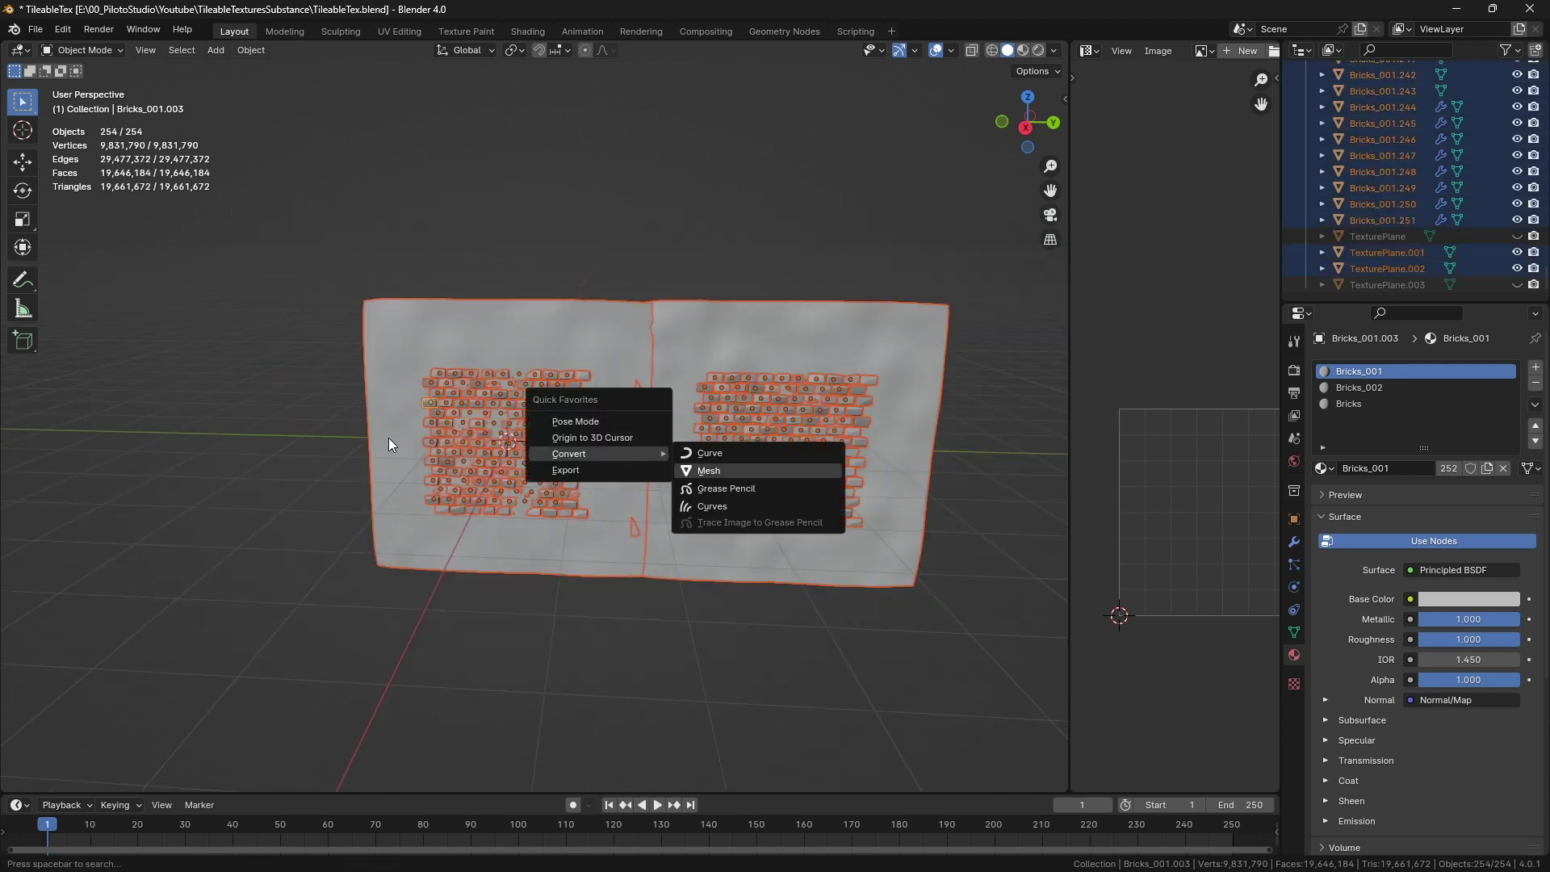
- Deselect the two backing planes and join all the bricks of both walls into one object
{"action": "scroll", "coordinate": [536, 418], "scroll_direction": "up", "scroll_amount": 3}
{"action": "left_click_drag", "start_coordinate": [702, 259], "coordinate": [812, 204], "text": "ctrl"}
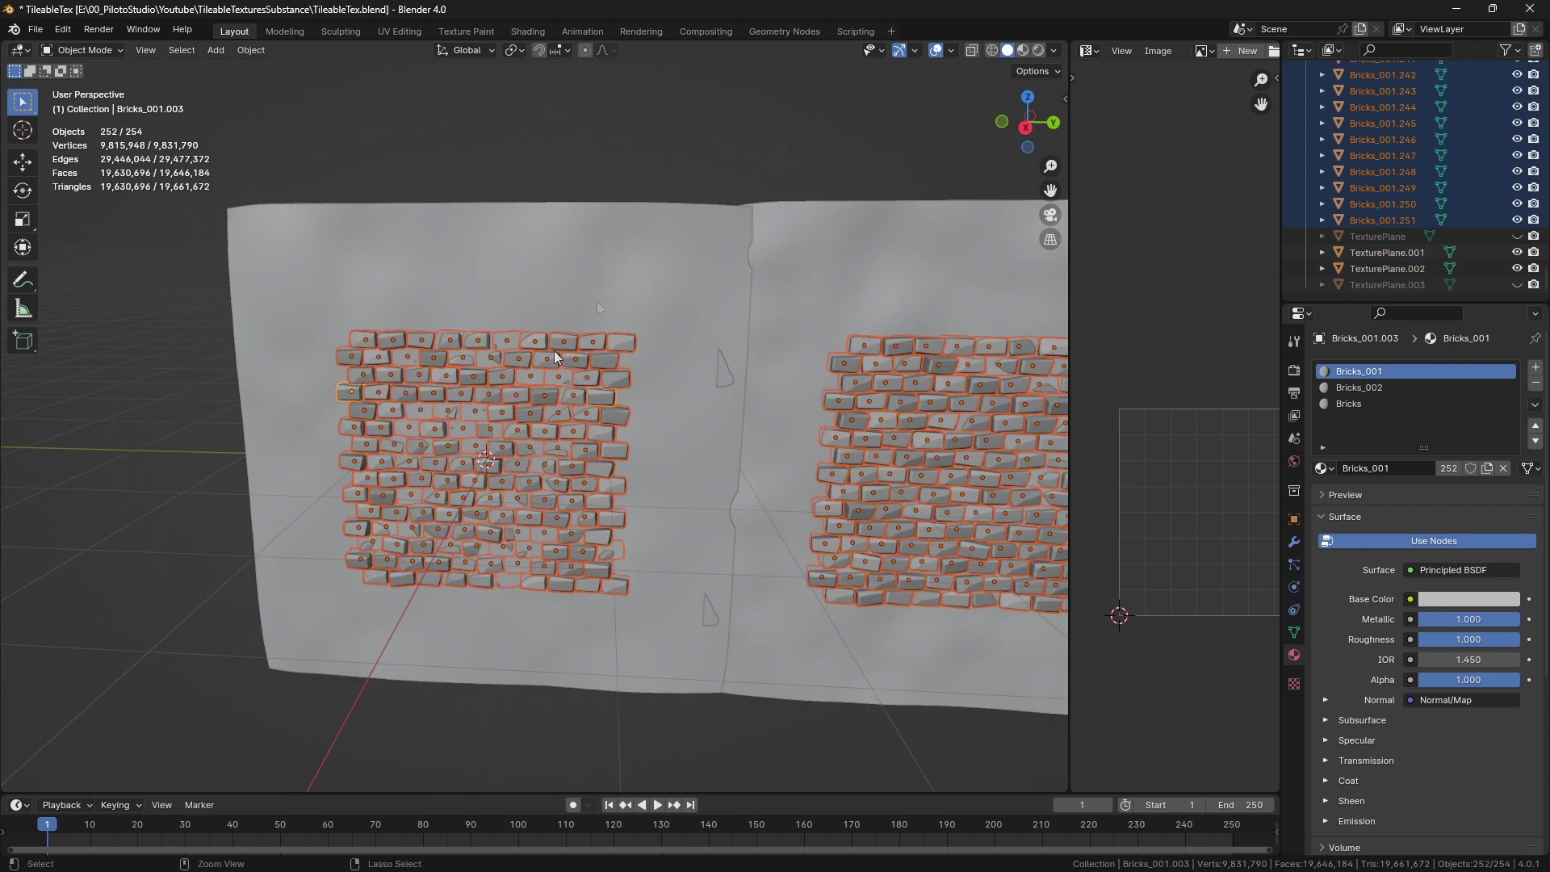
{"action": "key", "text": "ctrl+j"}
- Select both sculpted backing planes and join them into a single object
{"action": "left_click", "coordinate": [560, 292]}
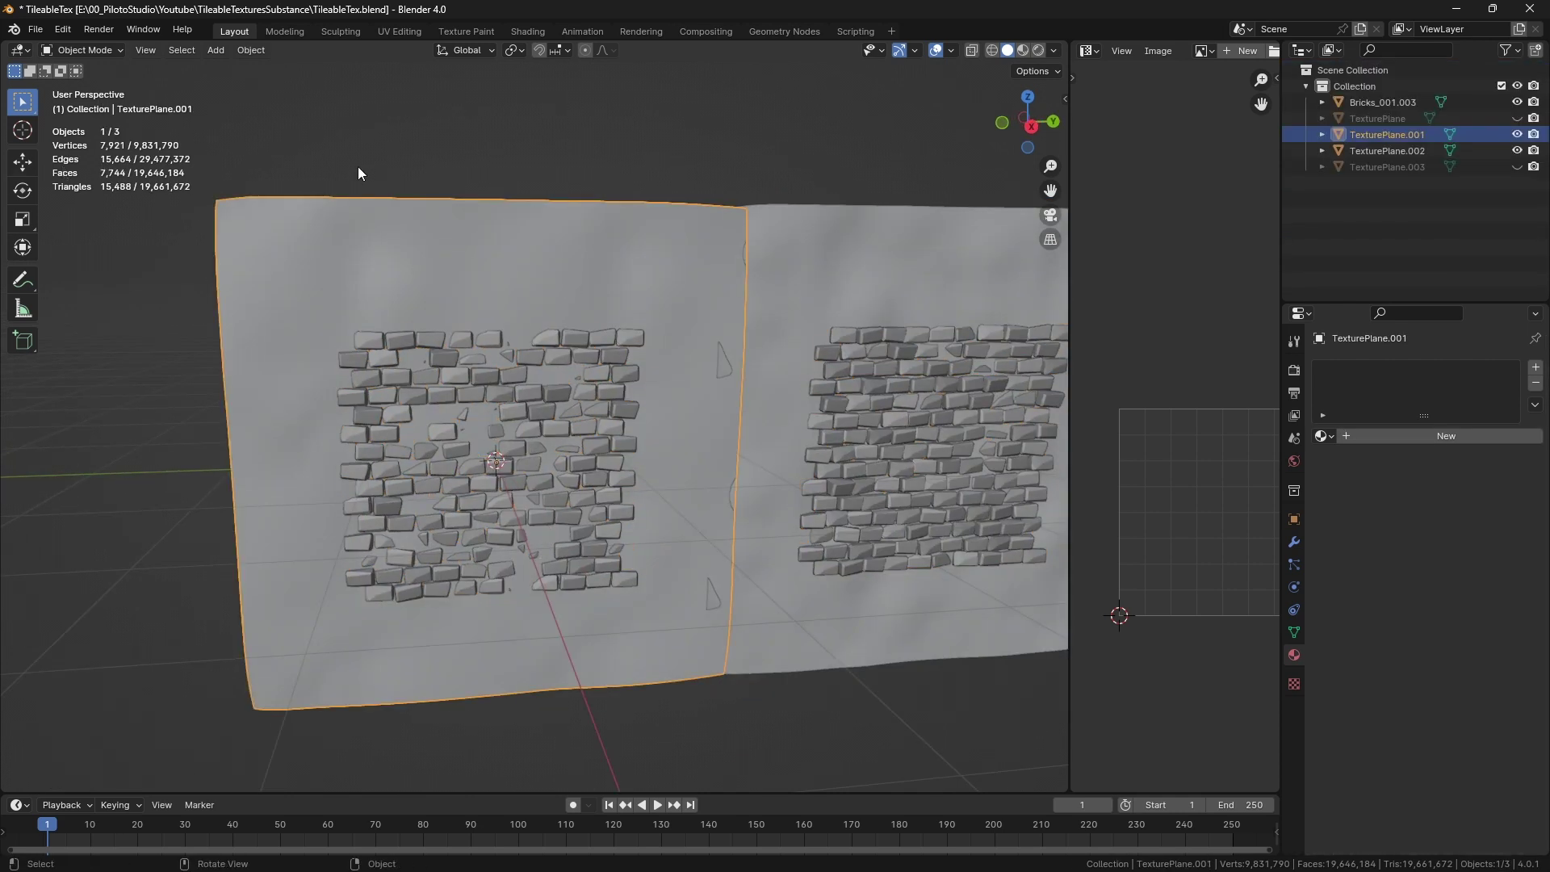
{"action": "left_click", "coordinate": [787, 222], "text": "shift"}
{"action": "key", "text": "ctrl+j"}
- Switch the joined backing planes to Vertex Paint mode and apply Set Connected vertex colors
{"action": "left_click", "coordinate": [85, 50]}
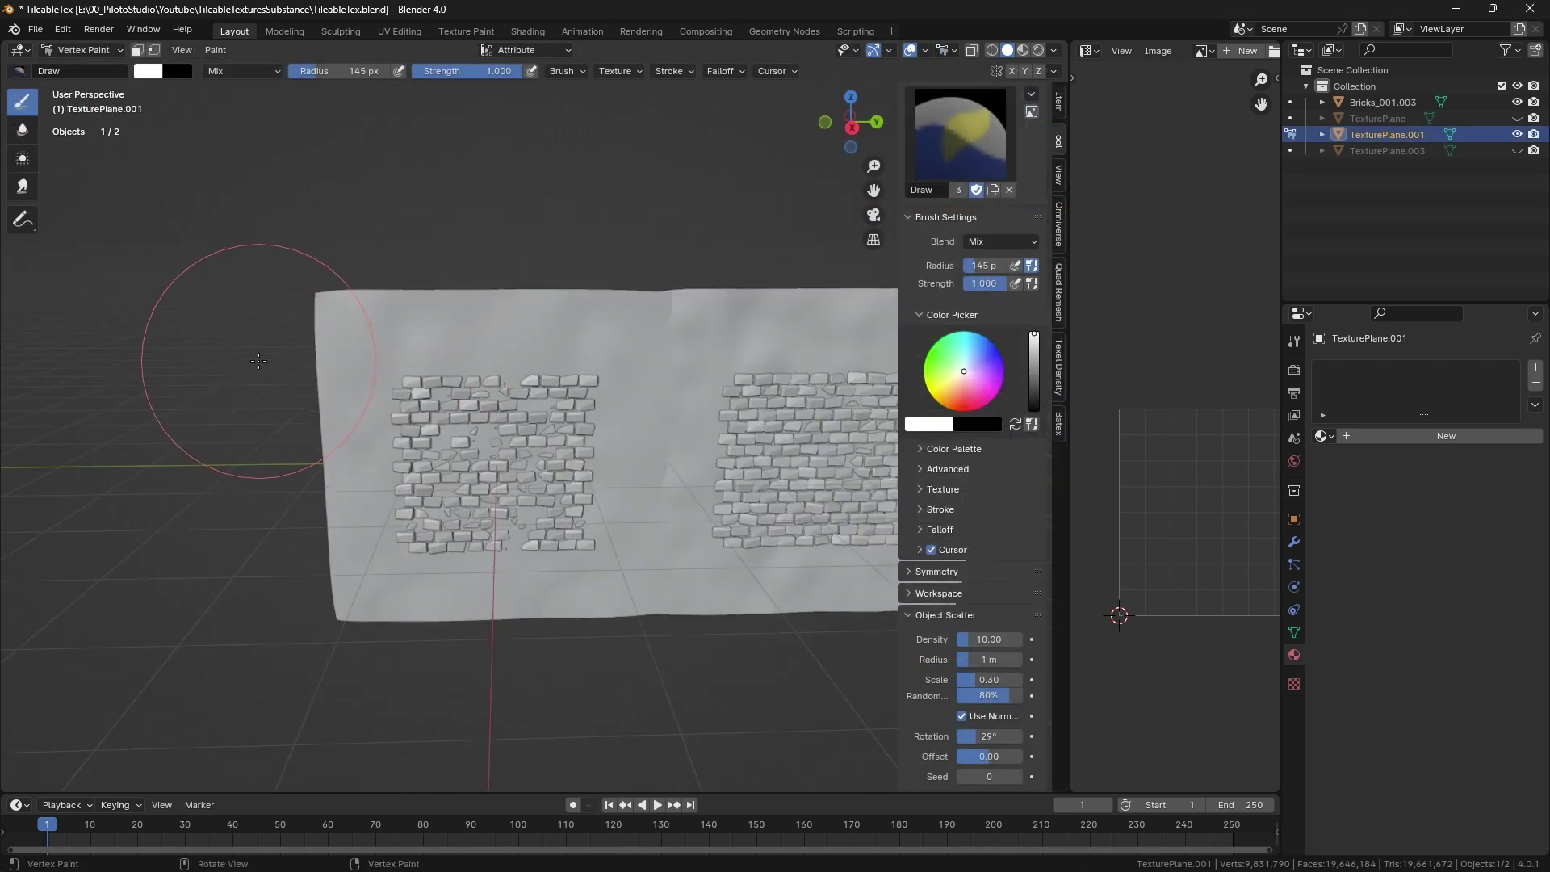
{"action": "middle_click_drag", "start_coordinate": [258, 361], "coordinate": [126, 210]}
{"action": "mouse_move", "coordinate": [214, 320]}
{"action": "middle_mouse_down"}
{"action": "mouse_move", "coordinate": [260, 331]}
{"action": "mouse_move", "coordinate": [222, 332]}
{"action": "middle_mouse_up"}
{"action": "scroll", "coordinate": [221, 331], "scroll_direction": "up", "scroll_amount": 2}
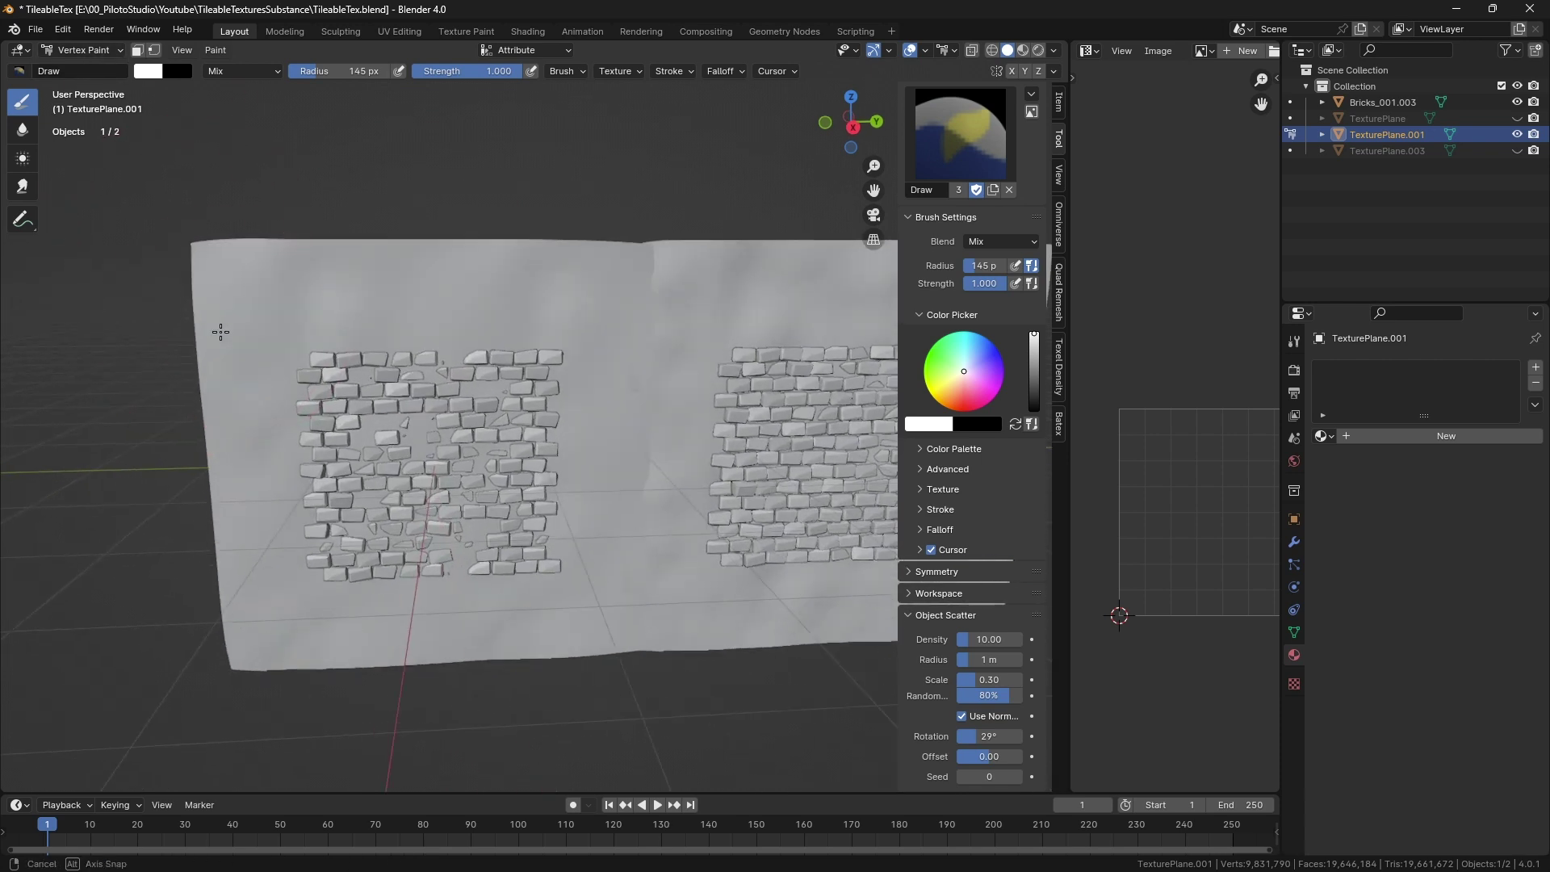
{"action": "left_click", "coordinate": [218, 51]}
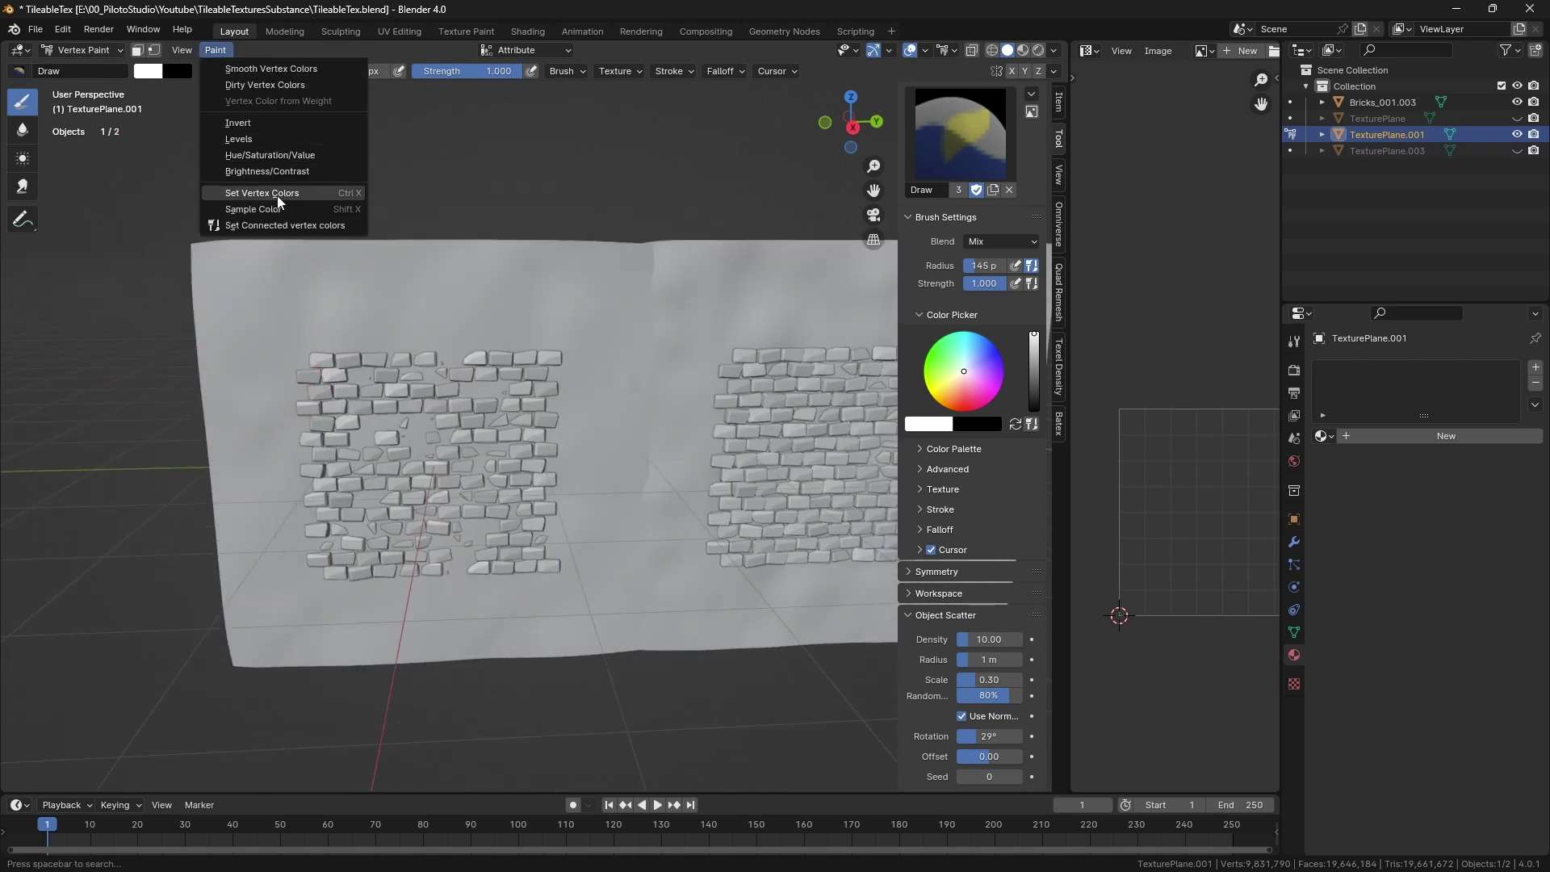
{"action": "left_click", "coordinate": [272, 225]}
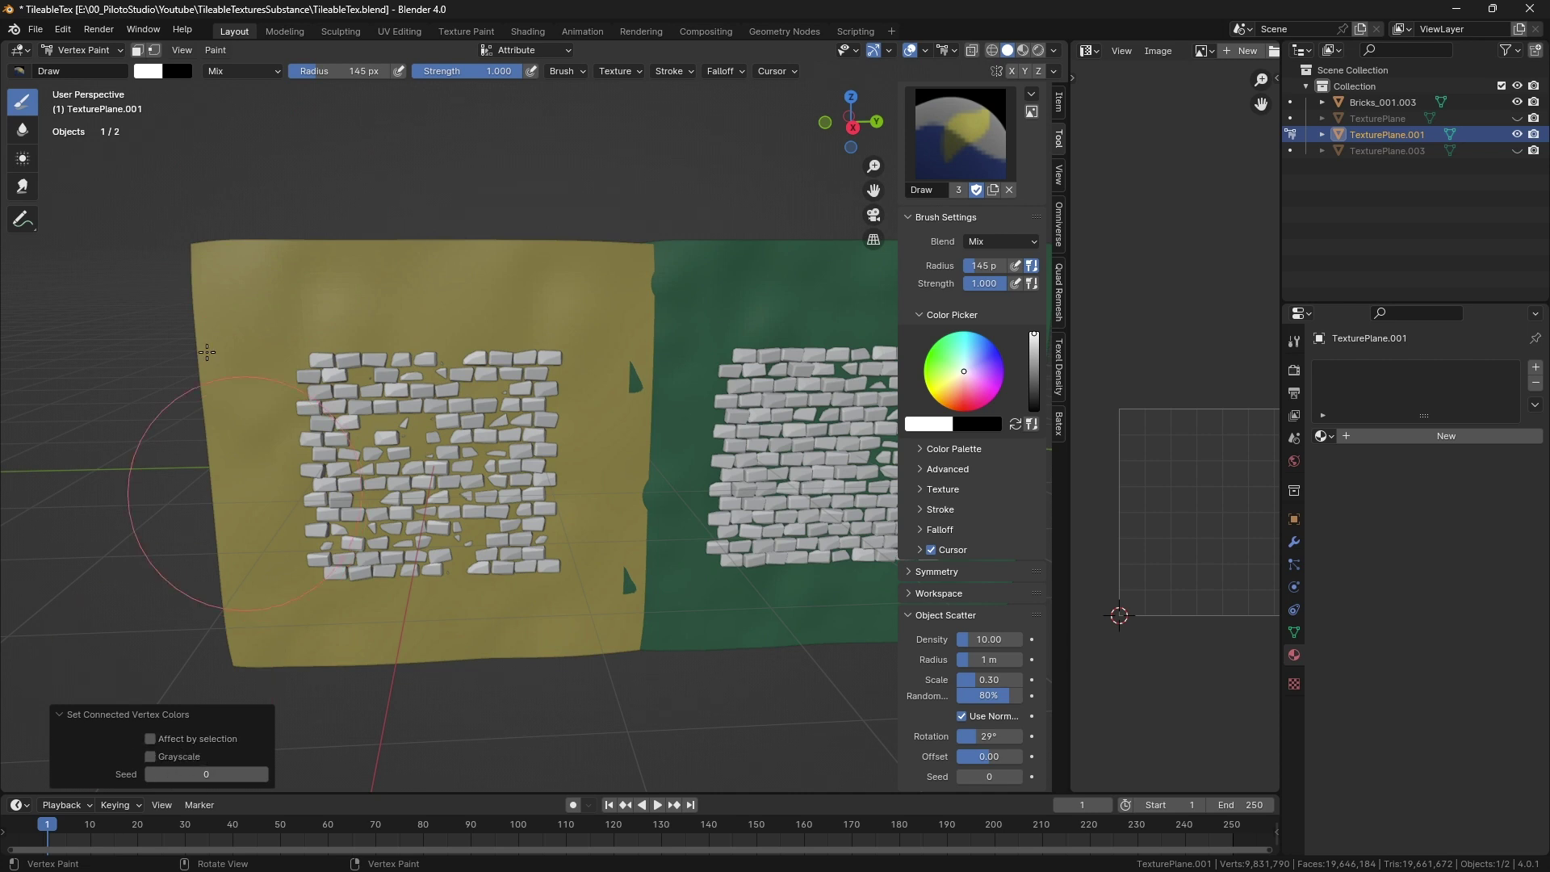
- Apply Set Connected vertex colors to the joined bricks and start exporting them together with the backing planes
{"action": "scroll", "coordinate": [566, 285], "scroll_direction": "down", "scroll_amount": 2}
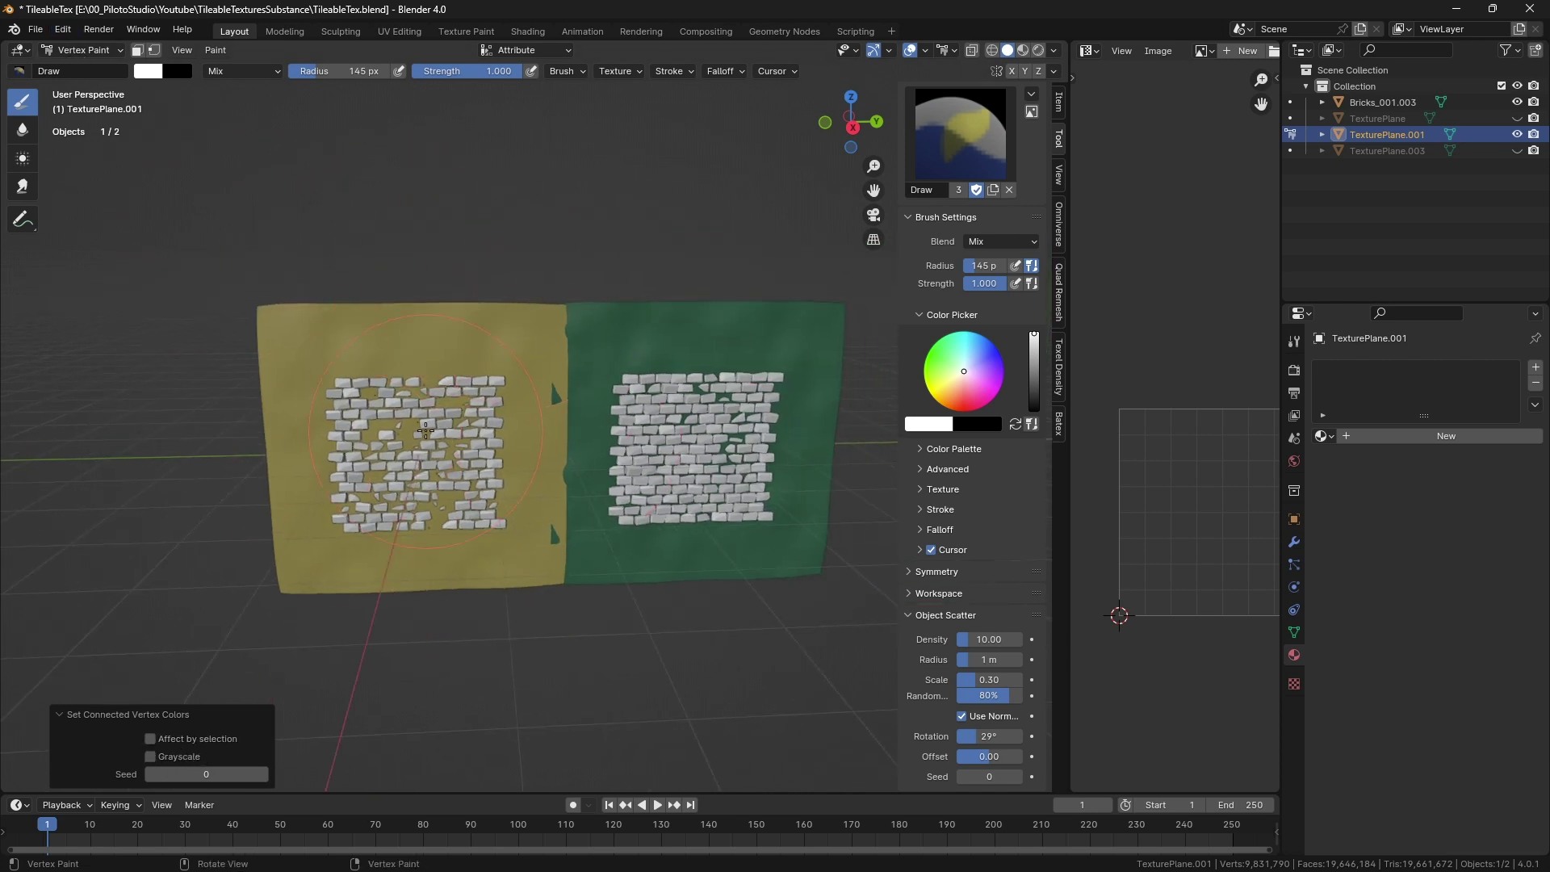
{"action": "left_click", "coordinate": [80, 51]}
{"action": "left_click", "coordinate": [483, 389]}
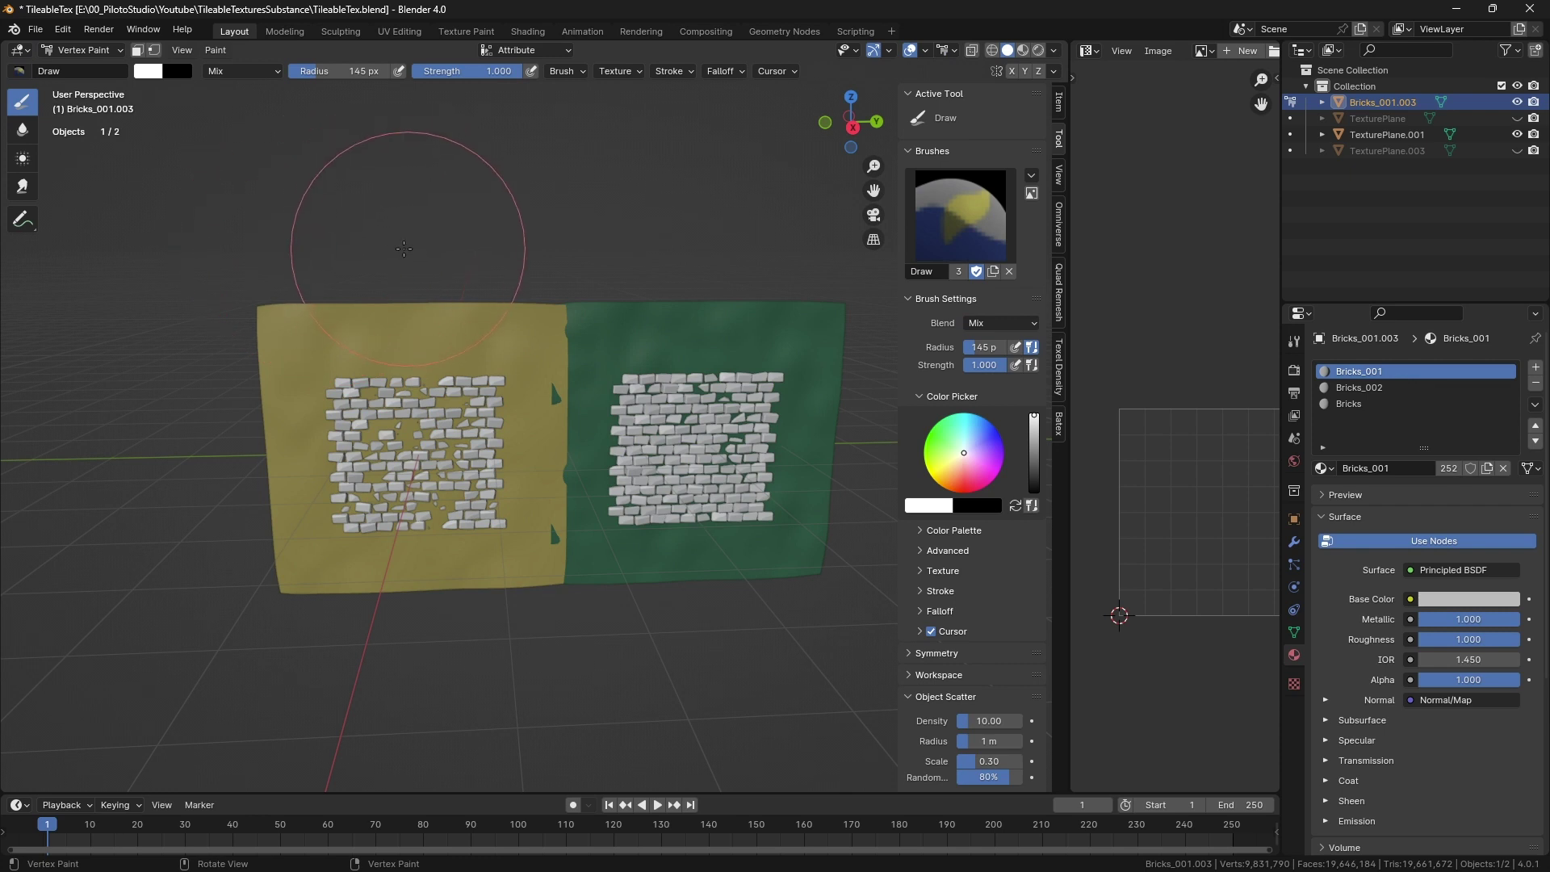
{"action": "scroll", "coordinate": [368, 258], "scroll_direction": "up", "scroll_amount": 2}
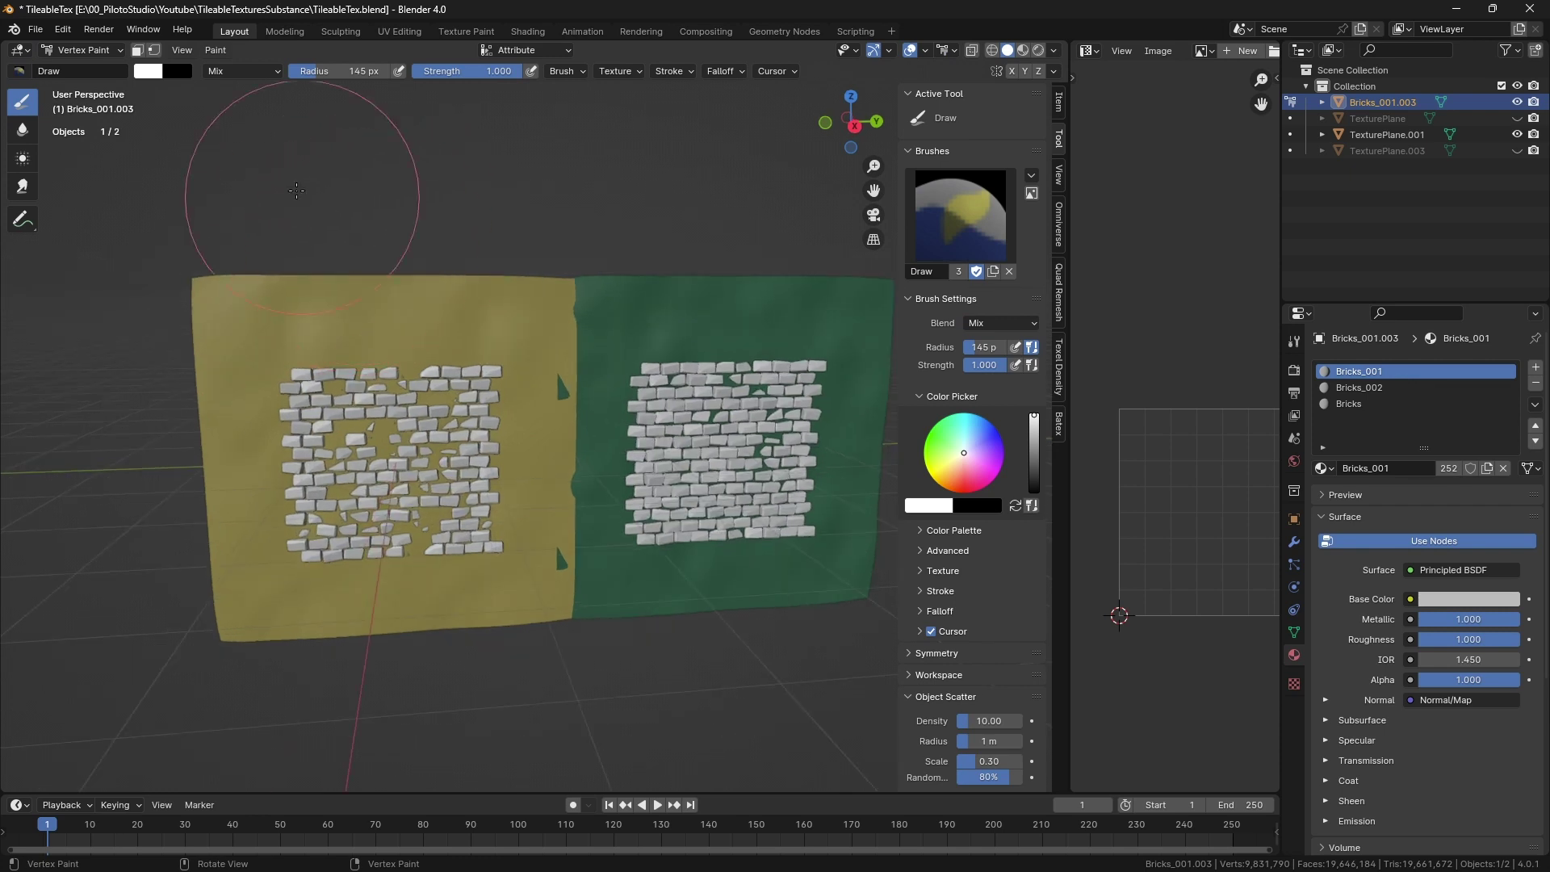
{"action": "left_click", "coordinate": [215, 50]}
{"action": "left_click", "coordinate": [274, 227]}
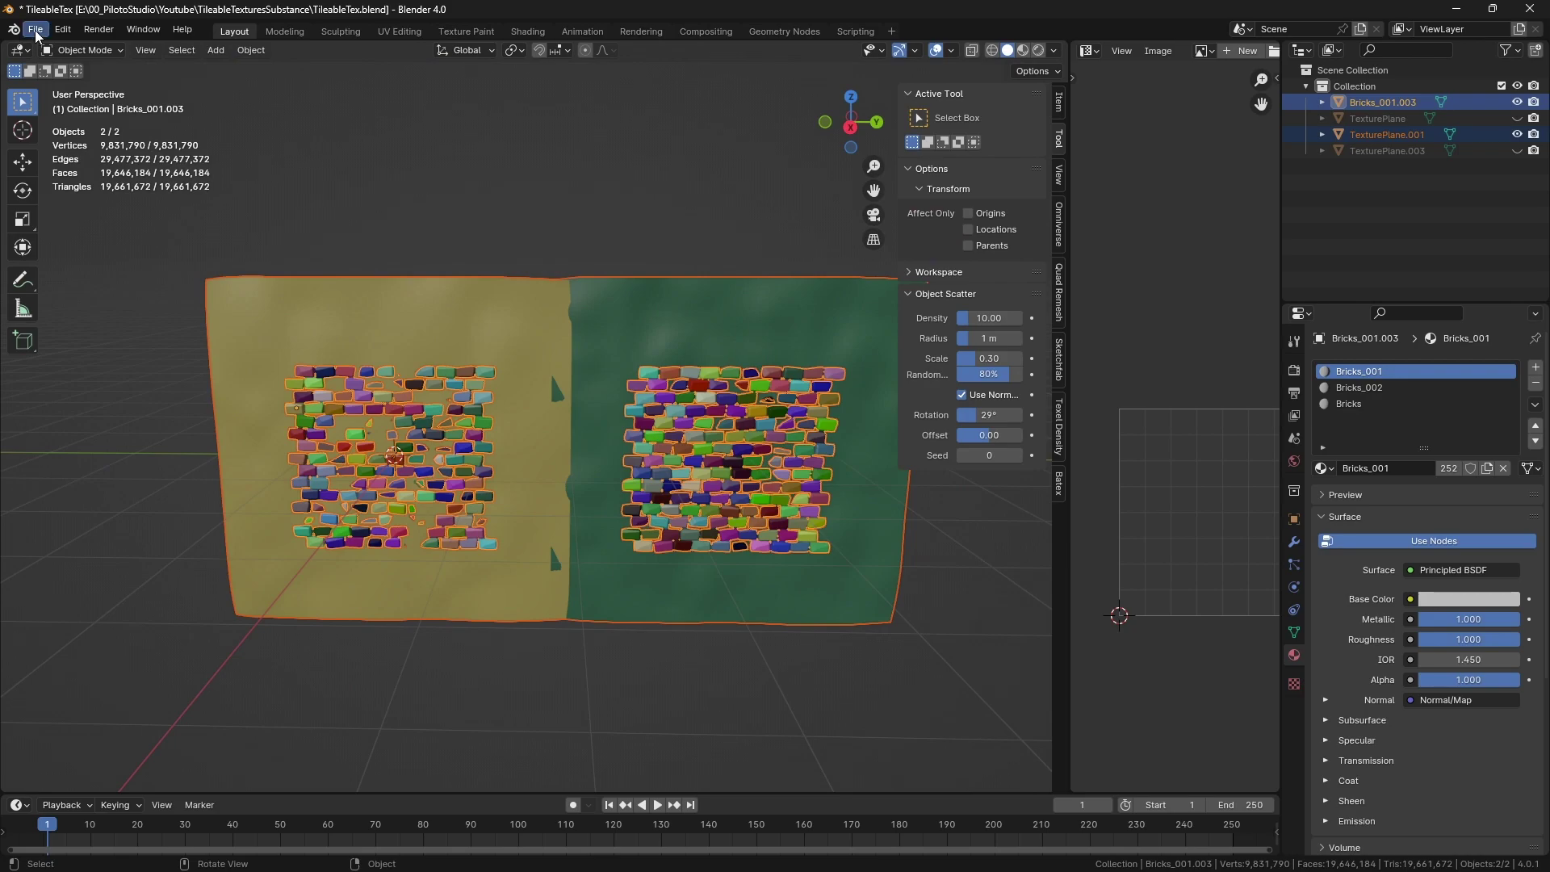
{"action": "left_click", "coordinate": [36, 32]}
{"action": "mouse_move", "coordinate": [94, 276]}
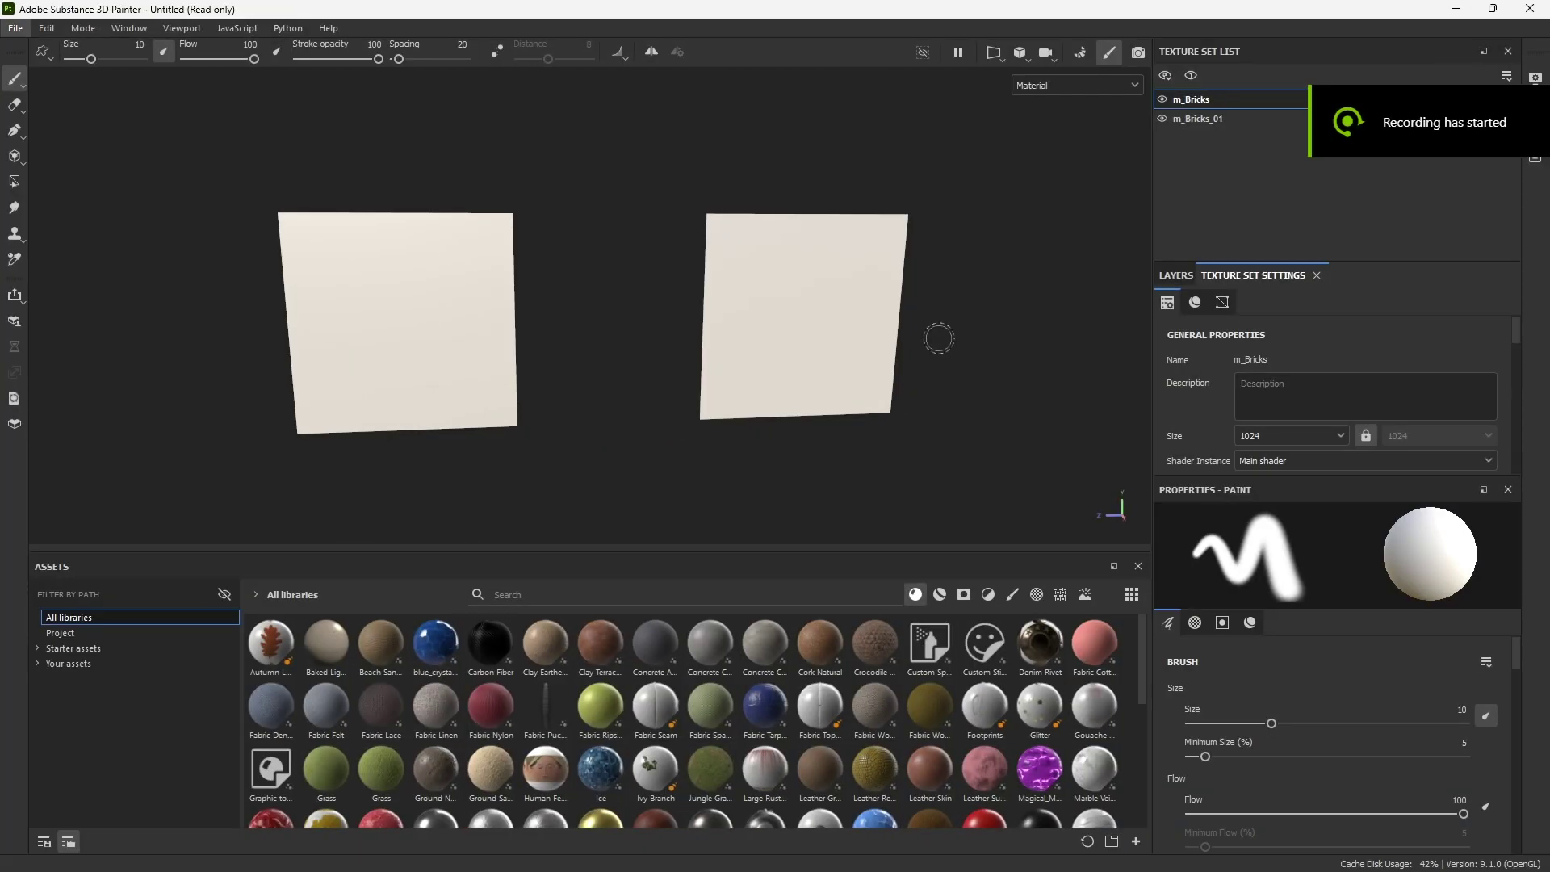
- Switch to Substance 3D Painter, open mesh map baking for m_Bricks and set the output size to 2048
{"action": "scroll", "coordinate": [1393, 402], "scroll_direction": "down", "scroll_amount": 5}
{"action": "scroll", "coordinate": [1393, 402], "scroll_direction": "down", "scroll_amount": 3}
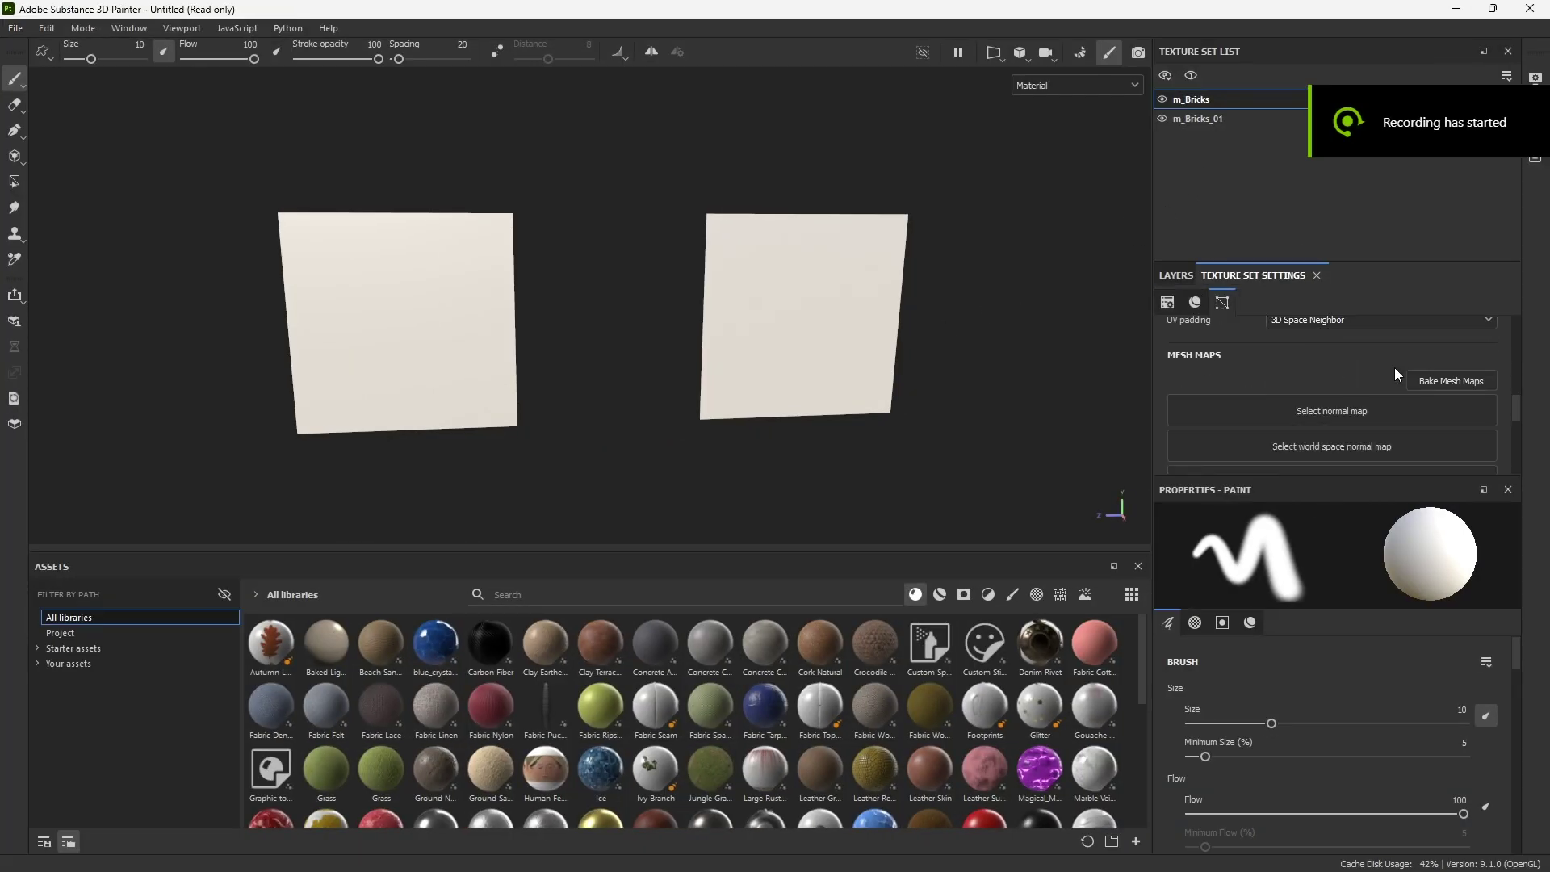
{"action": "left_click", "coordinate": [1441, 384]}
{"action": "left_click", "coordinate": [268, 166]}
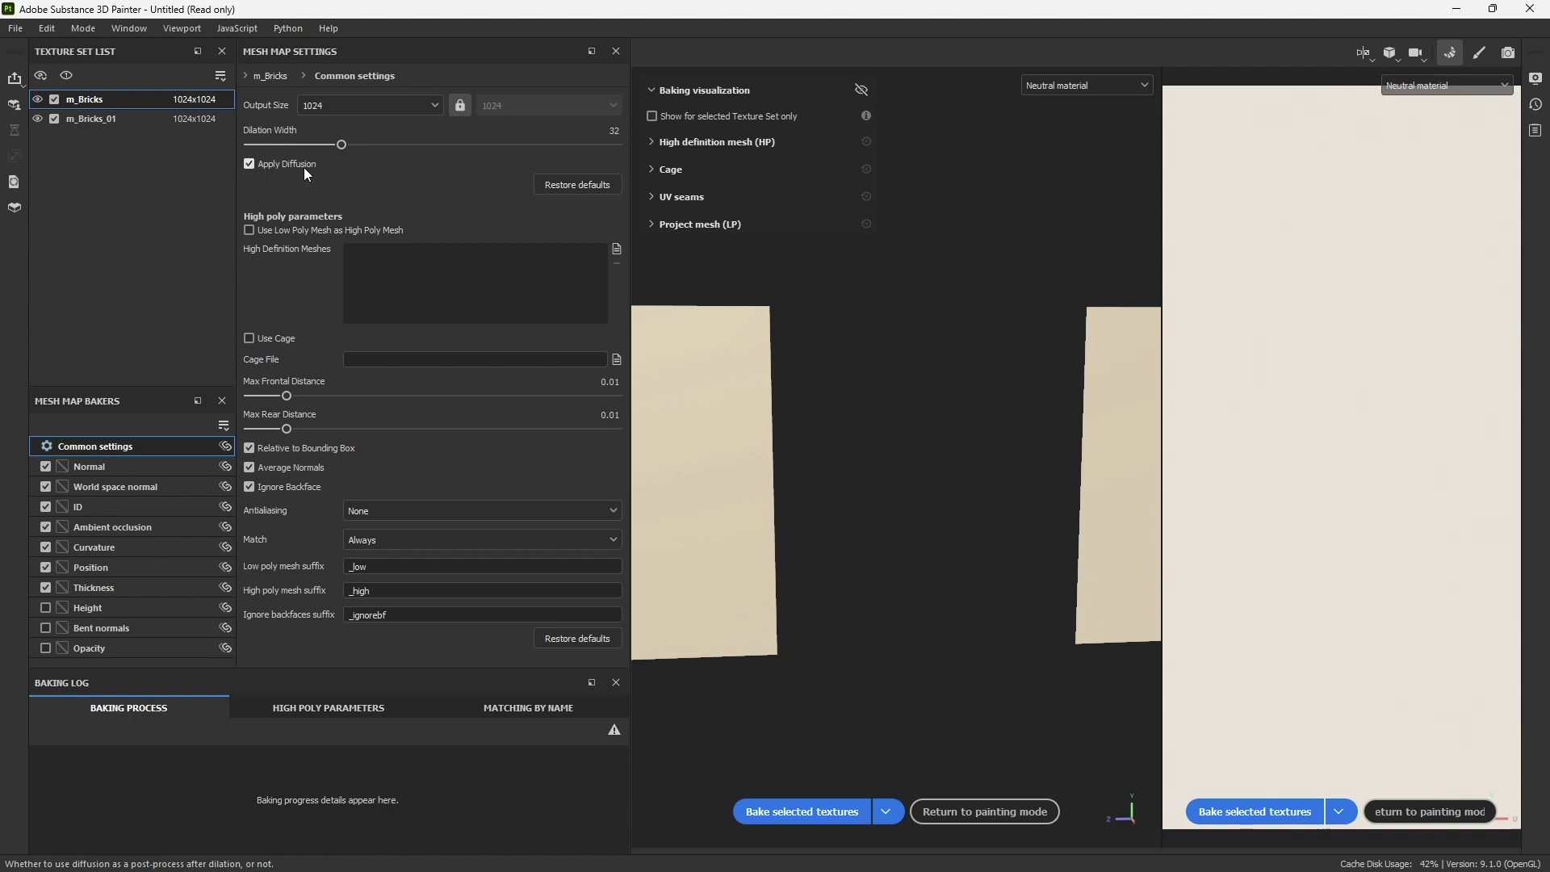
{"action": "left_click", "coordinate": [366, 107]}
{"action": "left_click", "coordinate": [319, 208]}
- Load Bricks_high.fbx as the high definition mesh and set the output size to 512
{"action": "left_click", "coordinate": [616, 247]}
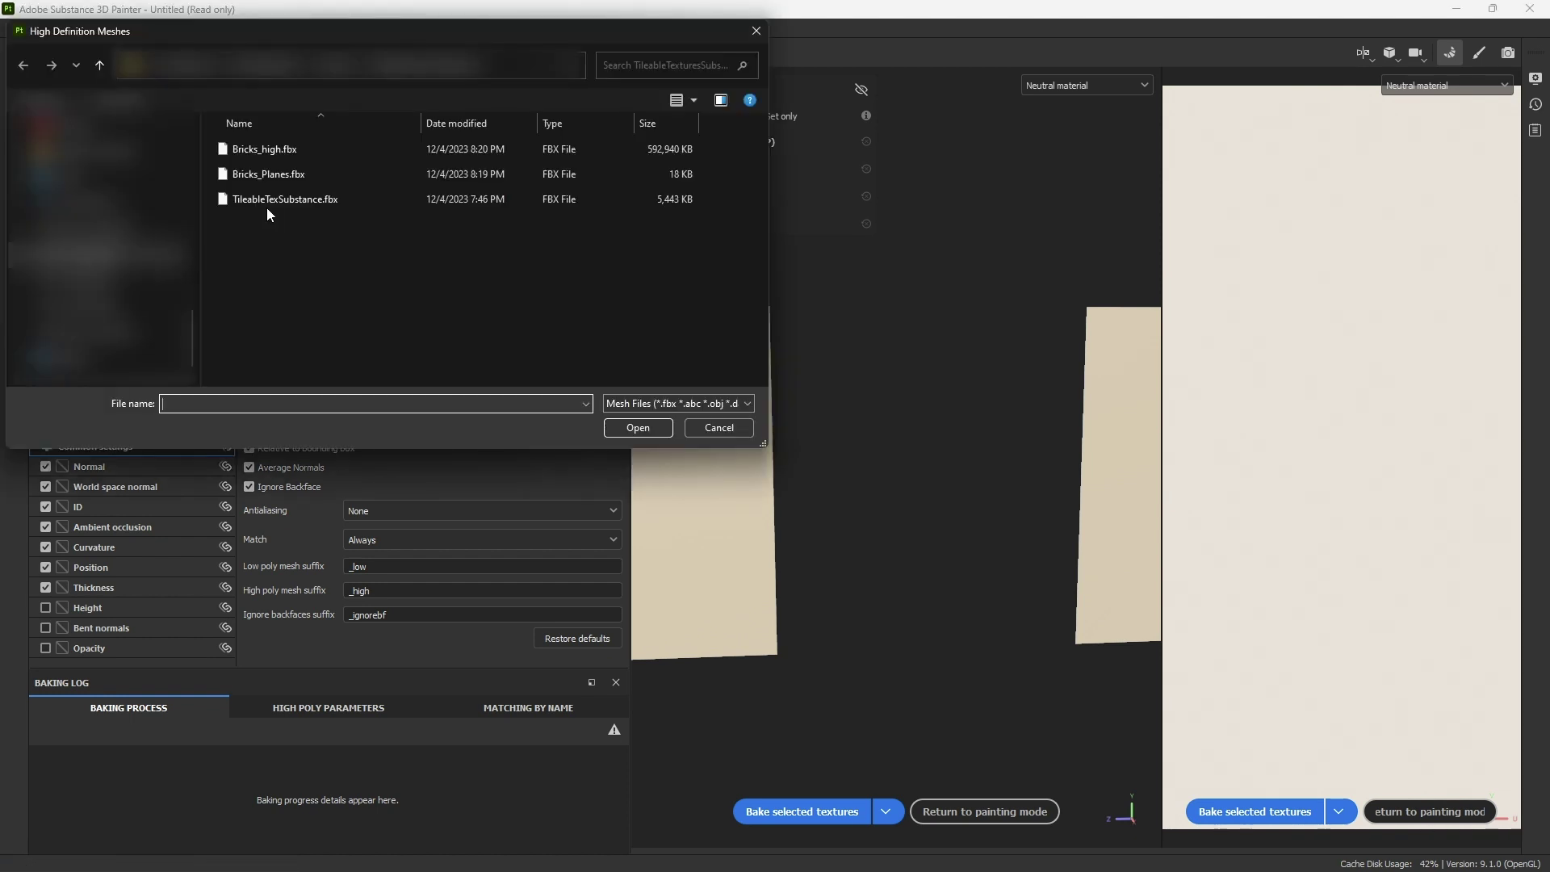
{"action": "double_click", "coordinate": [271, 152]}
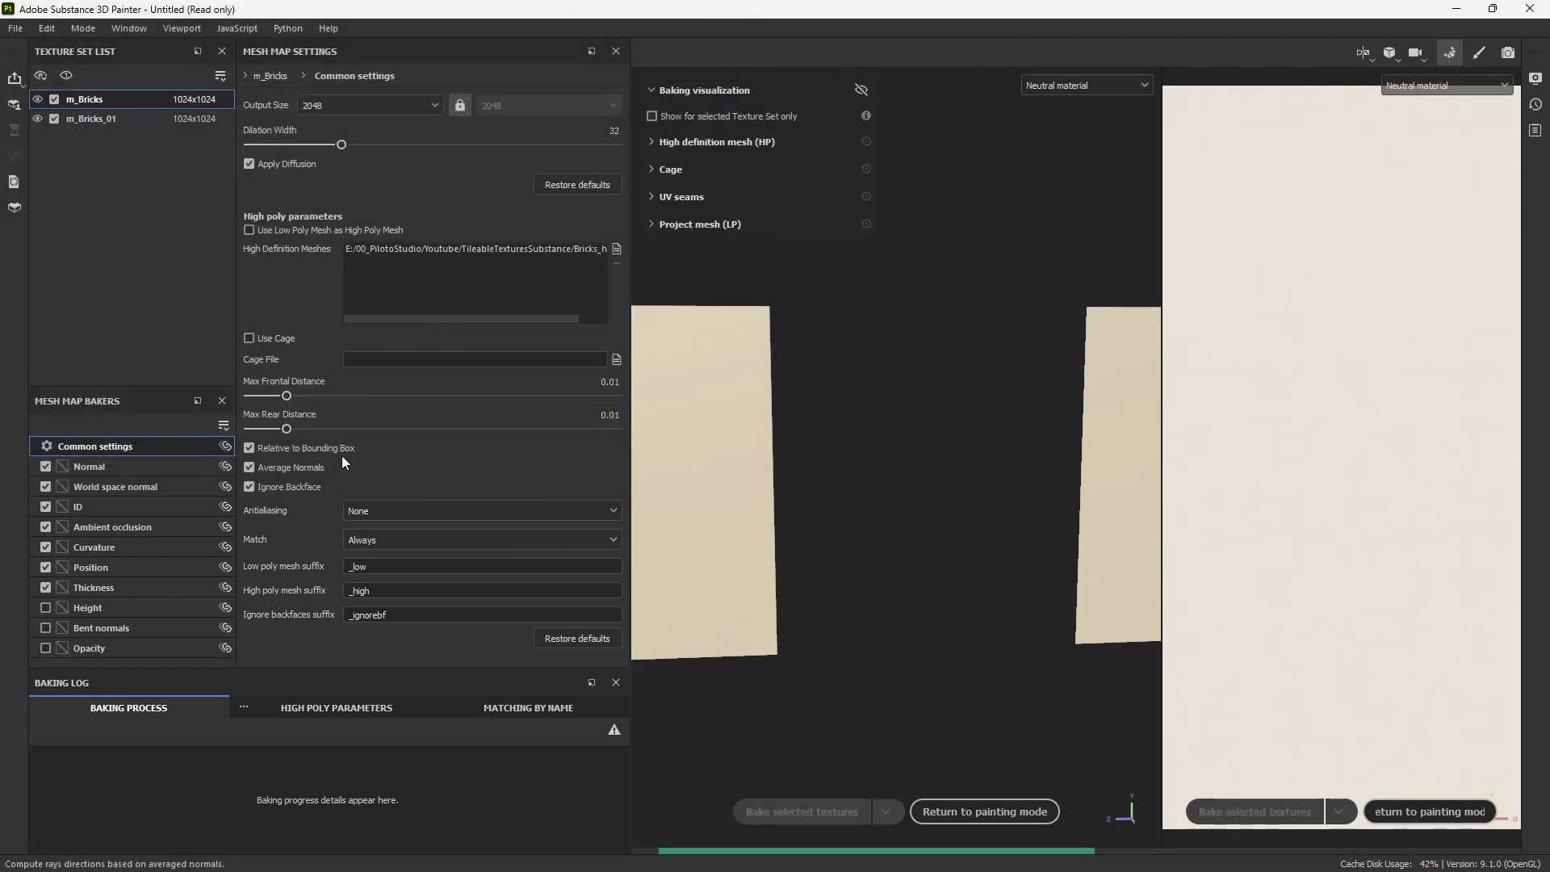
{"action": "left_click", "coordinate": [369, 105]}
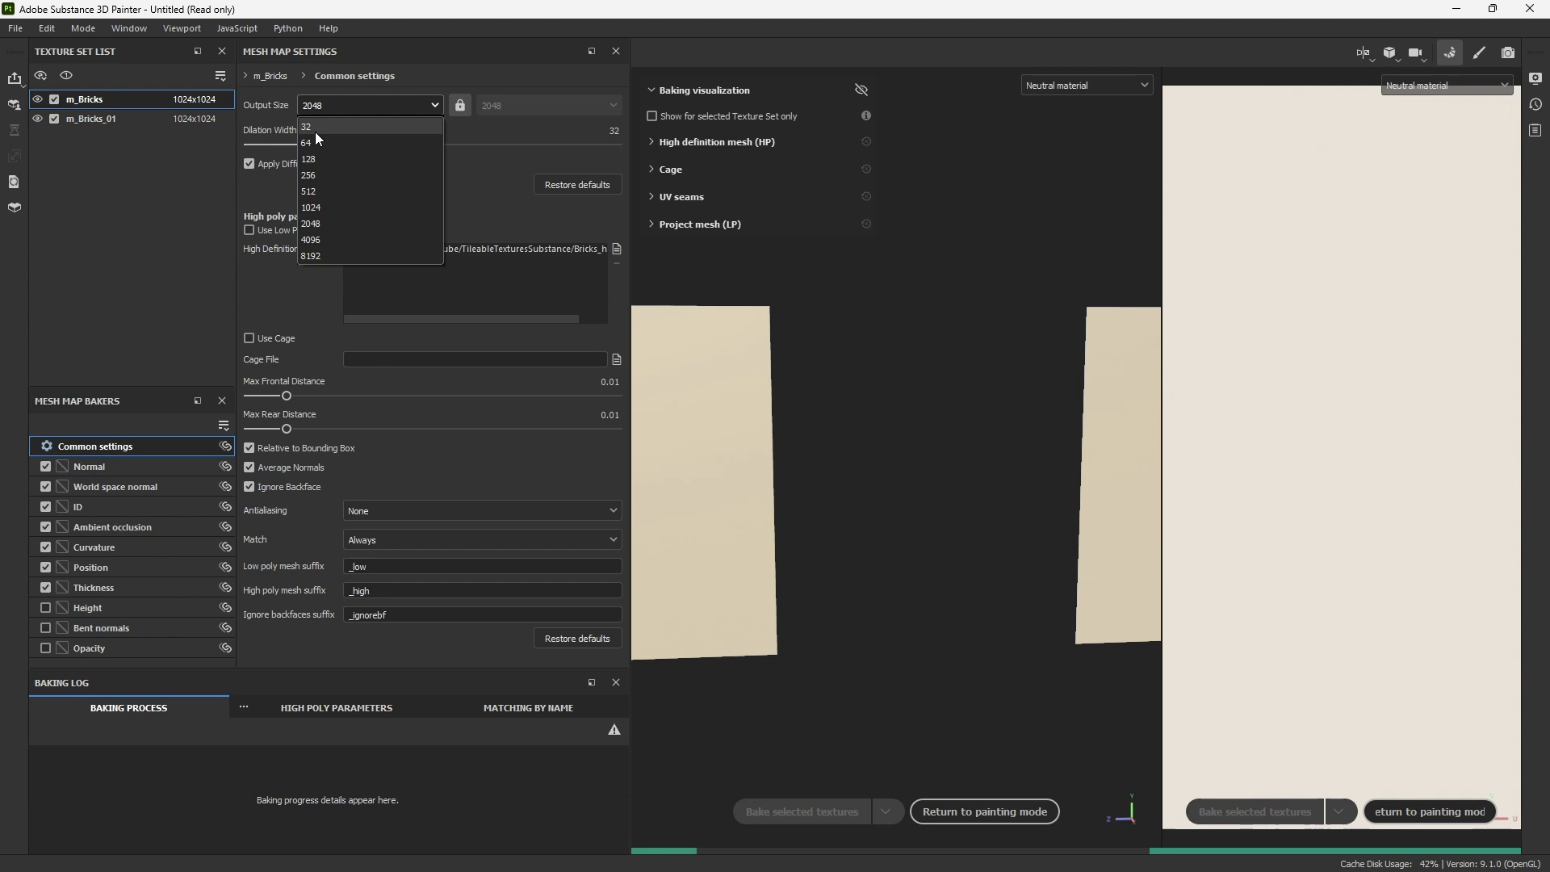
{"action": "left_click", "coordinate": [313, 171]}
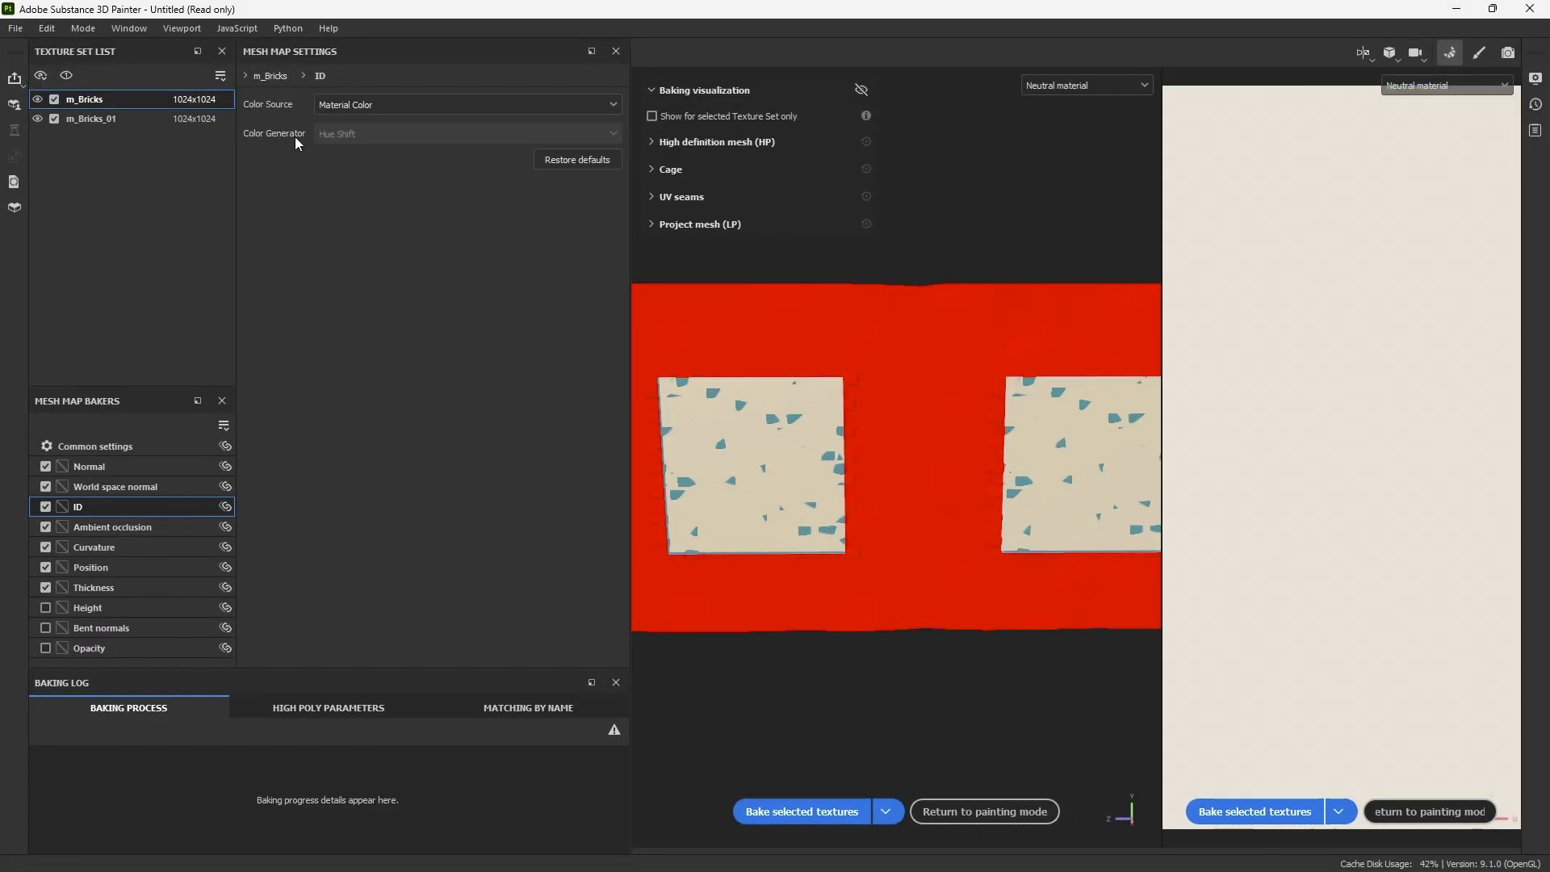
- Set the ID map's color source to Vertex Color and go back to the common baking settings
{"action": "left_click", "coordinate": [347, 107]}
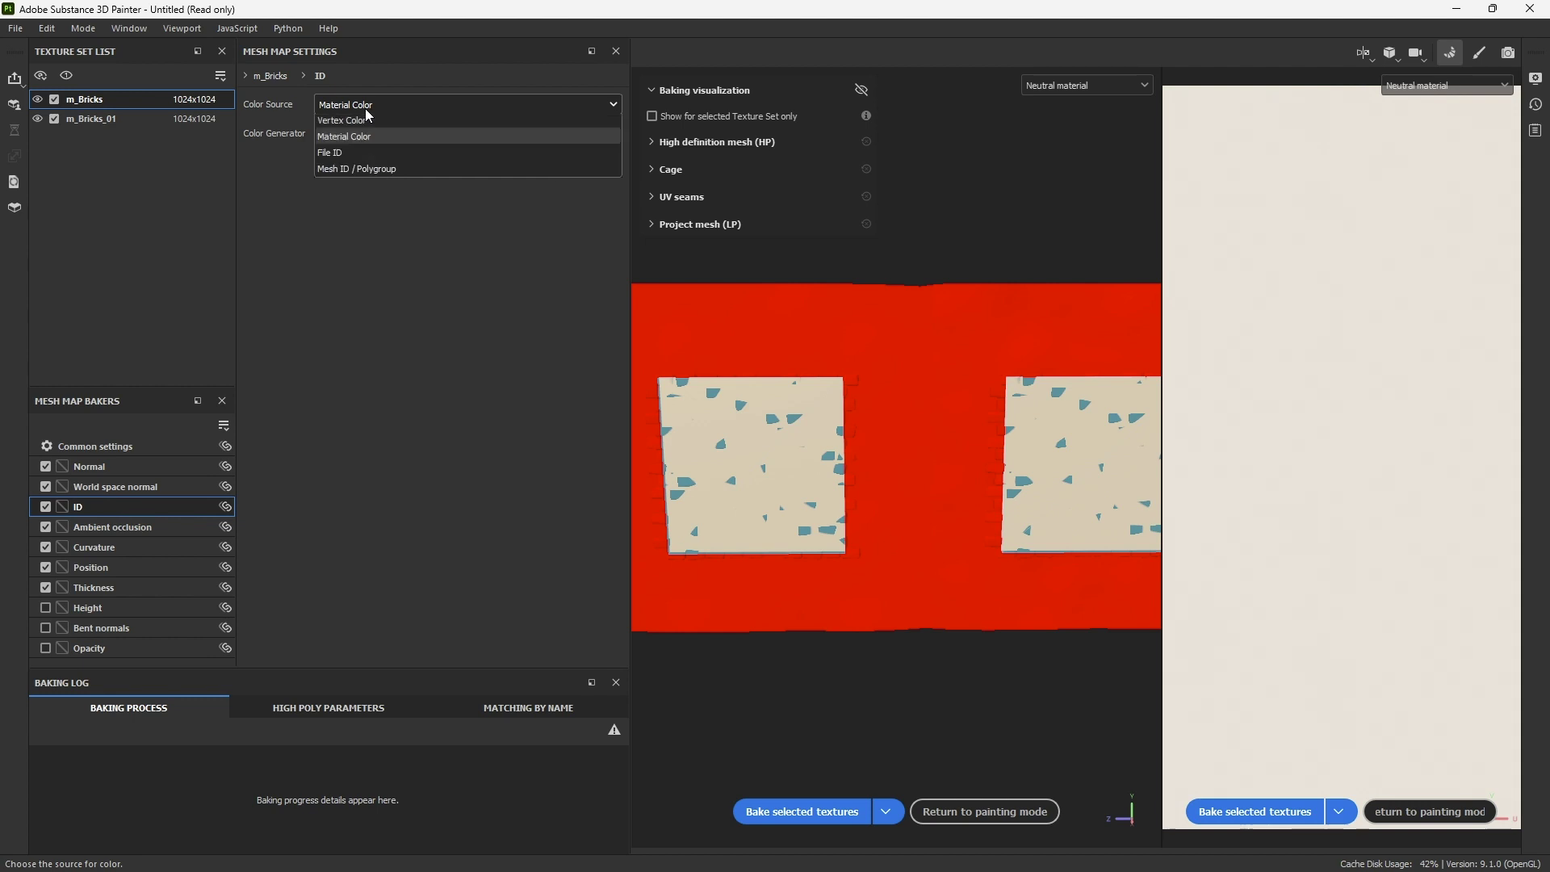
{"action": "left_click", "coordinate": [356, 176]}
{"action": "left_click", "coordinate": [121, 445]}
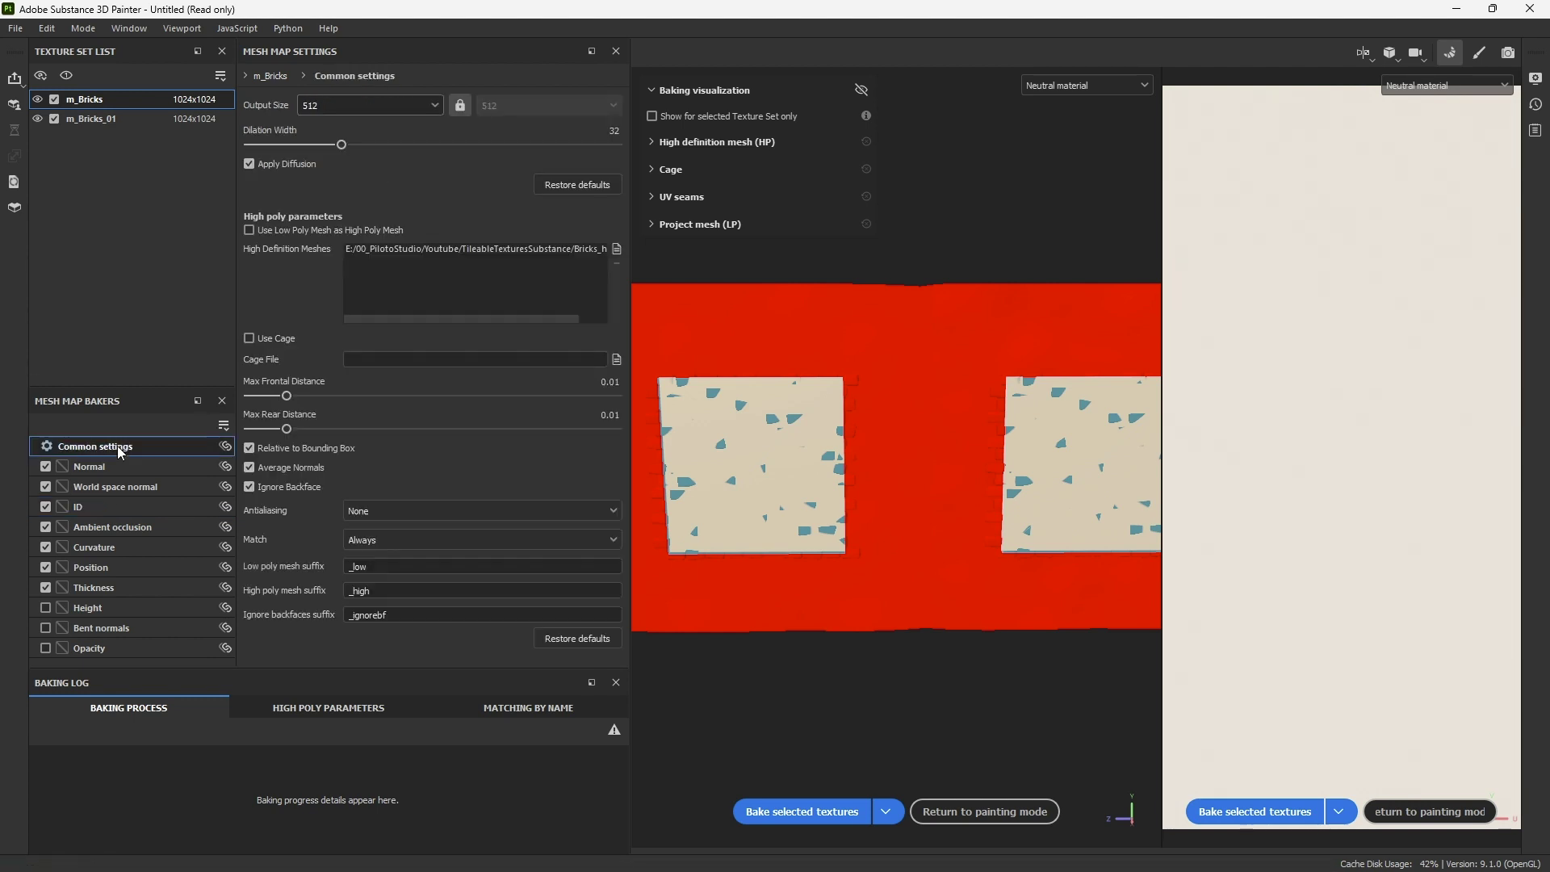
- Set the antialiasing to Supersampling 16x and bake the selected textures
{"action": "left_click", "coordinate": [357, 511]}
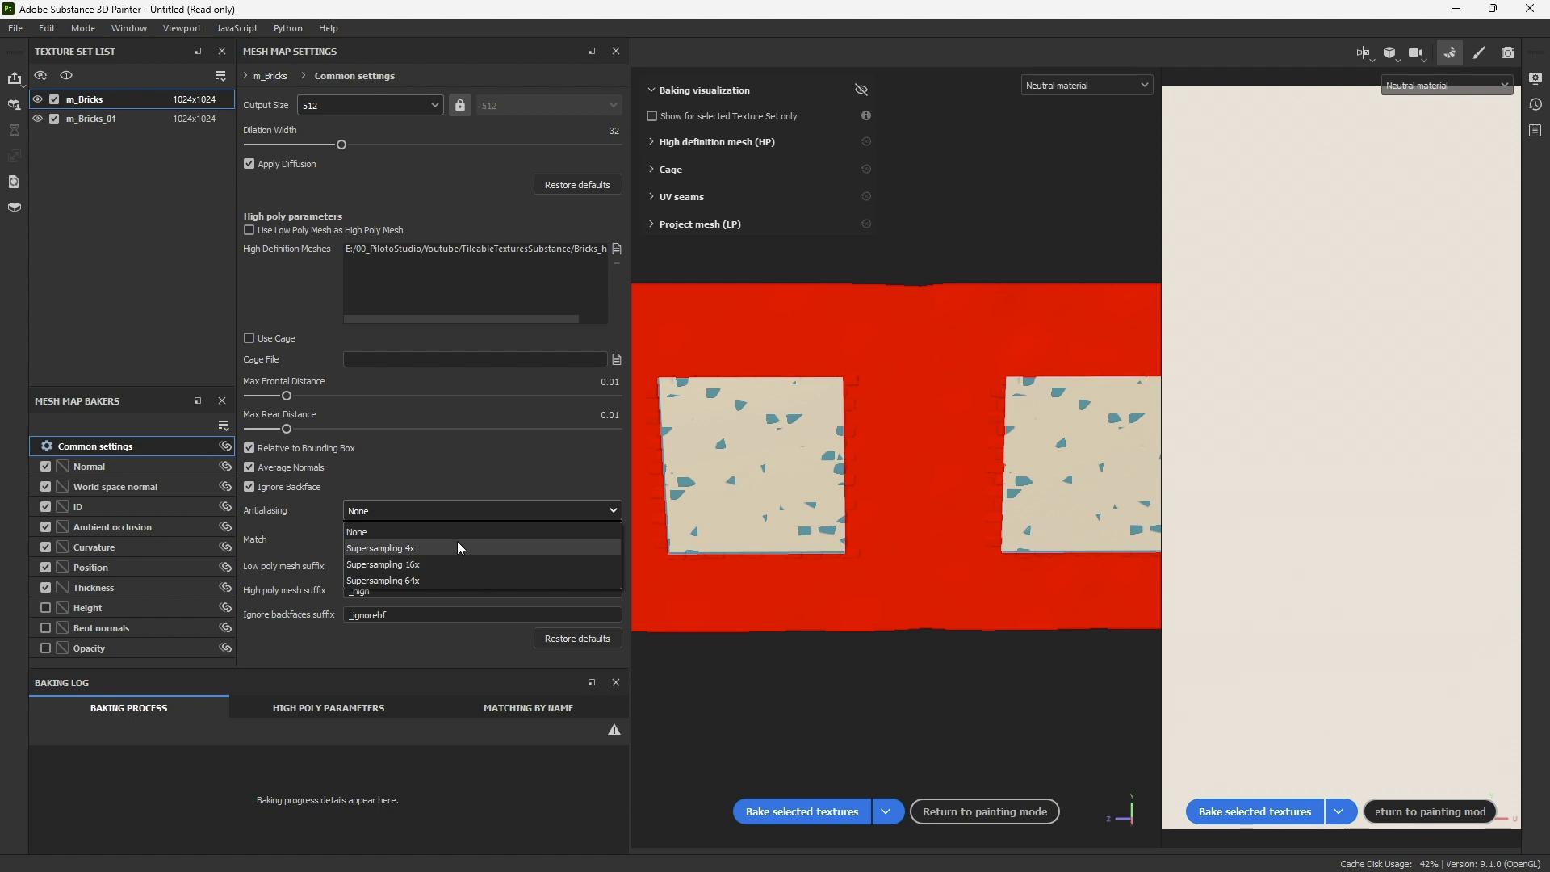
{"action": "left_click", "coordinate": [407, 566]}
{"action": "left_click", "coordinate": [802, 811]}
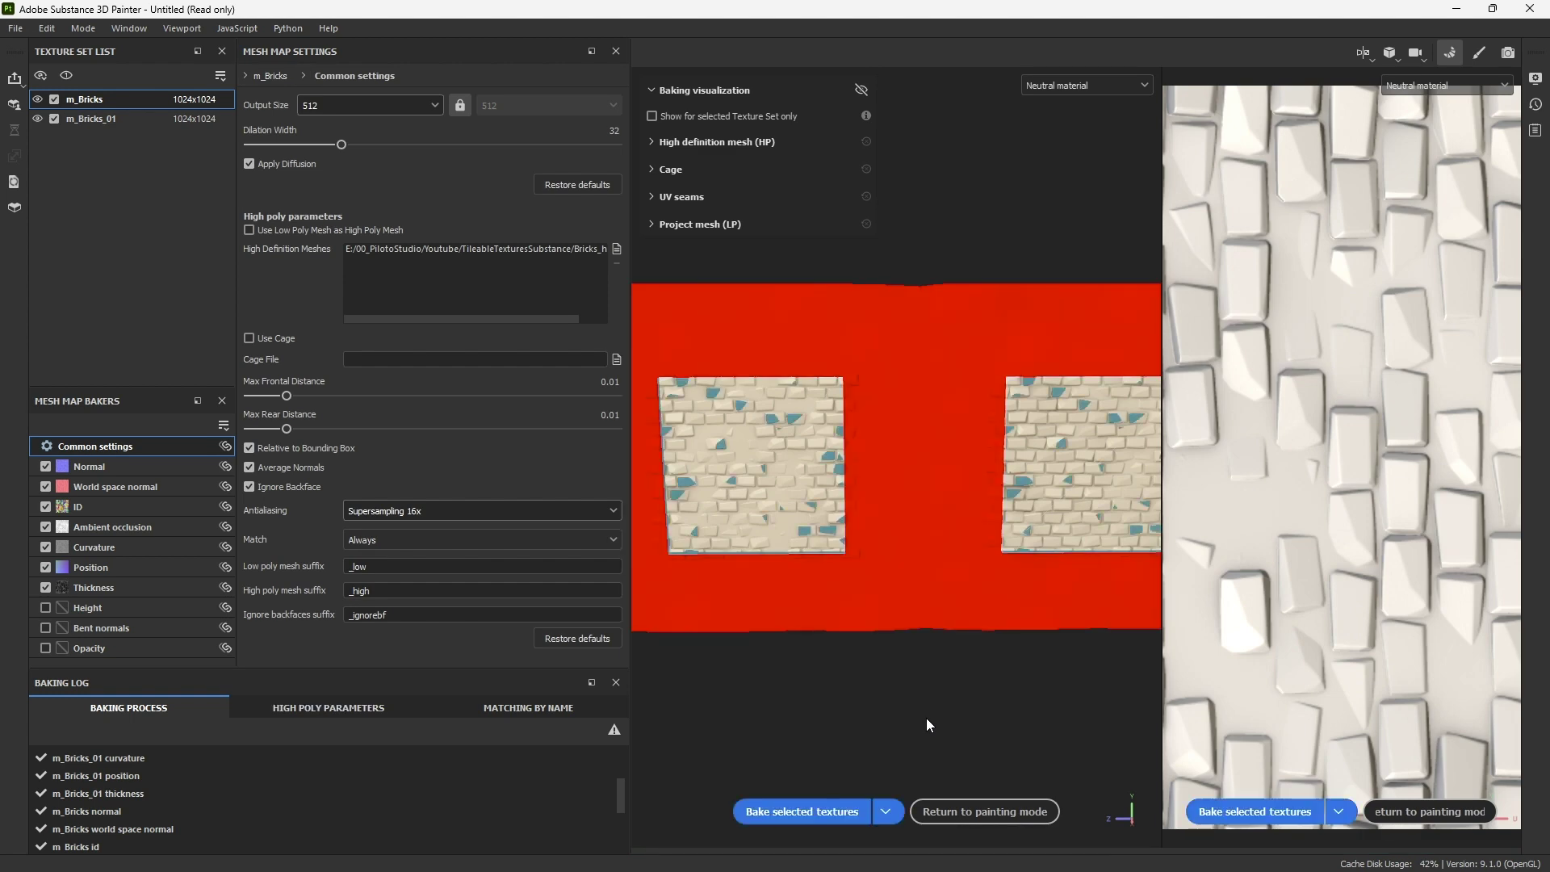
- Set the bake output size to 2048 and inspect the baked bricks up close in painting mode
{"action": "left_click", "coordinate": [353, 113]}
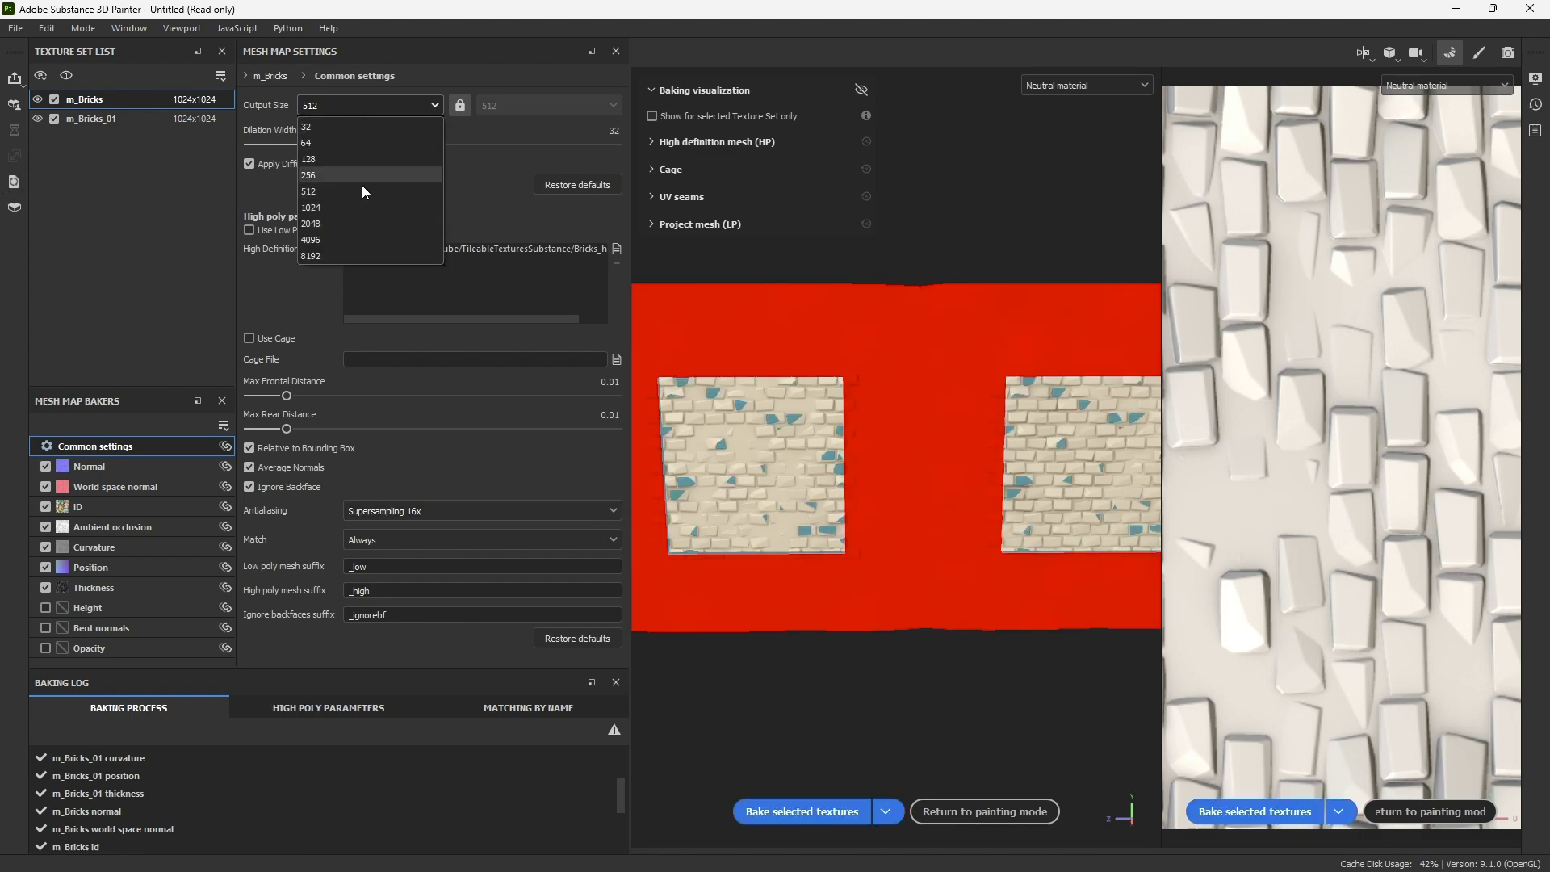
{"action": "left_click", "coordinate": [313, 165]}
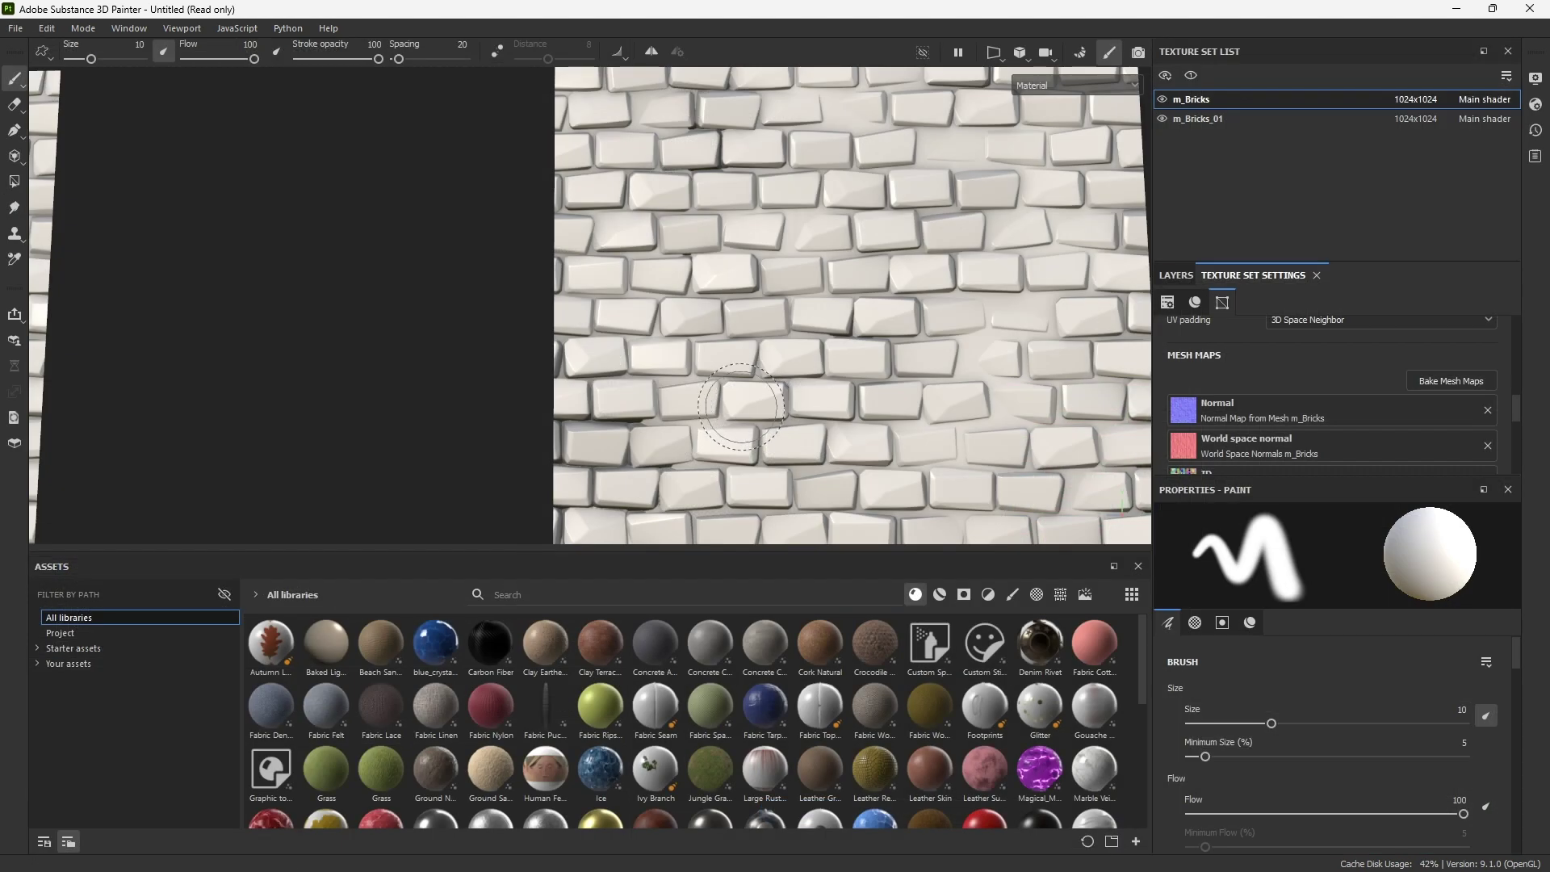
{"action": "scroll", "coordinate": [619, 437], "scroll_direction": "up", "scroll_amount": 5}
{"action": "left_click_drag", "start_coordinate": [671, 390], "coordinate": [735, 345], "text": "alt"}
{"action": "left_click_drag", "start_coordinate": [695, 420], "coordinate": [656, 418], "text": "alt"}
- Reopen mesh map baking and set the max rear distance to 0.0737 and the max frontal distance to 0.0026
{"action": "left_click", "coordinate": [1451, 381]}
{"action": "scroll", "coordinate": [1001, 475], "scroll_direction": "down", "scroll_amount": 2}
{"action": "middle_click_drag", "start_coordinate": [1001, 474], "coordinate": [923, 457], "text": "alt"}
{"action": "scroll", "coordinate": [924, 457], "scroll_direction": "down", "scroll_amount": 5}
{"action": "scroll", "coordinate": [960, 462], "scroll_direction": "down", "scroll_amount": 3}
{"action": "left_click_drag", "start_coordinate": [960, 462], "coordinate": [971, 428], "text": "alt"}
{"action": "middle_click_drag", "start_coordinate": [971, 429], "coordinate": [1072, 432], "text": "alt"}
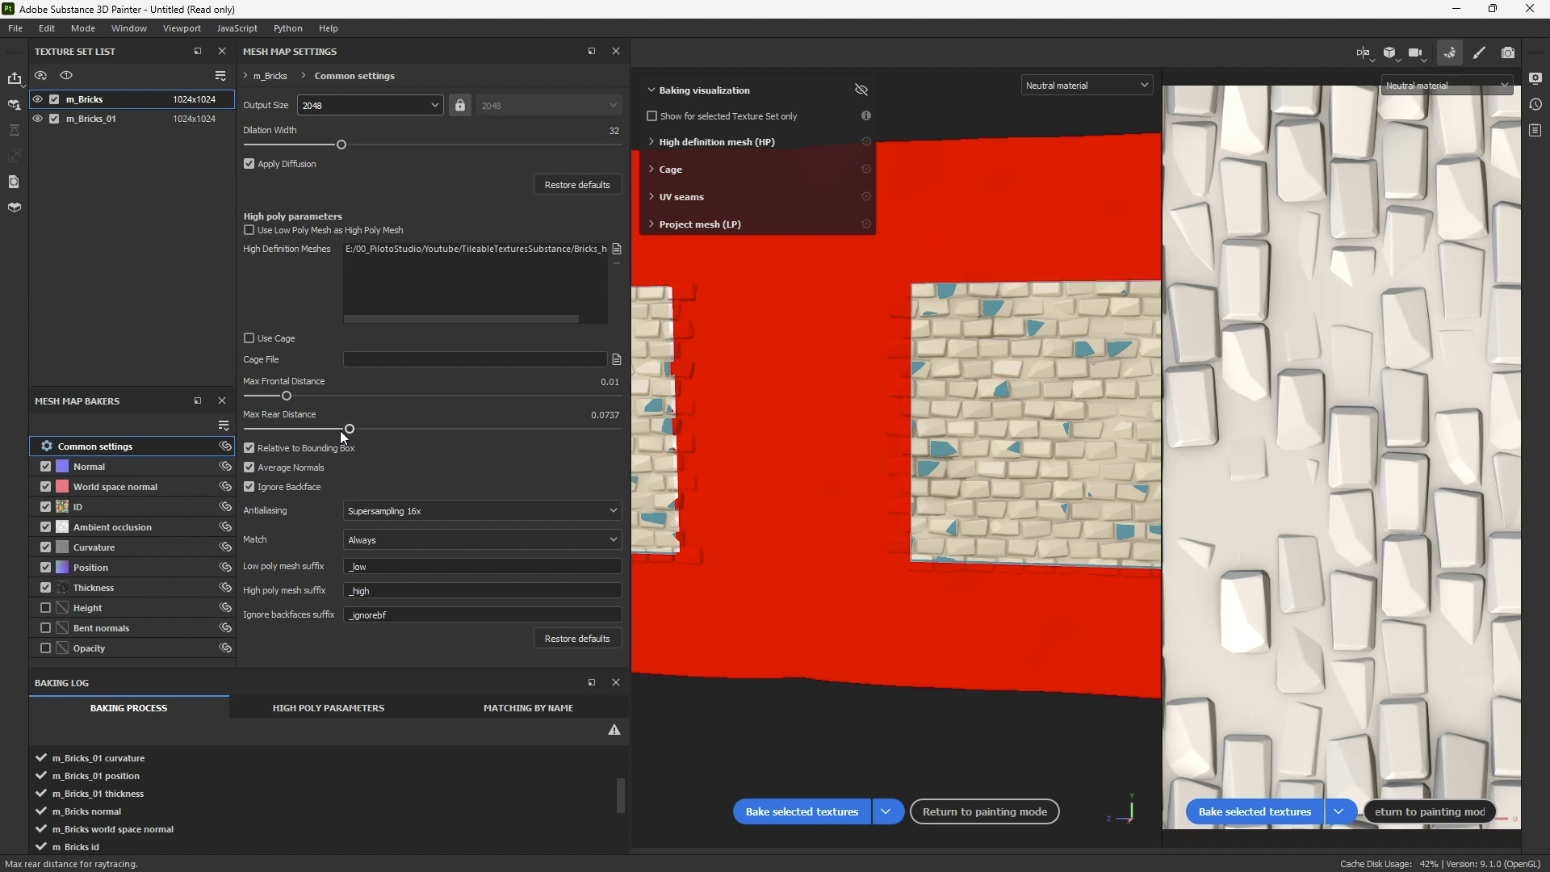
{"action": "left_click_drag", "start_coordinate": [302, 395], "coordinate": [259, 398]}
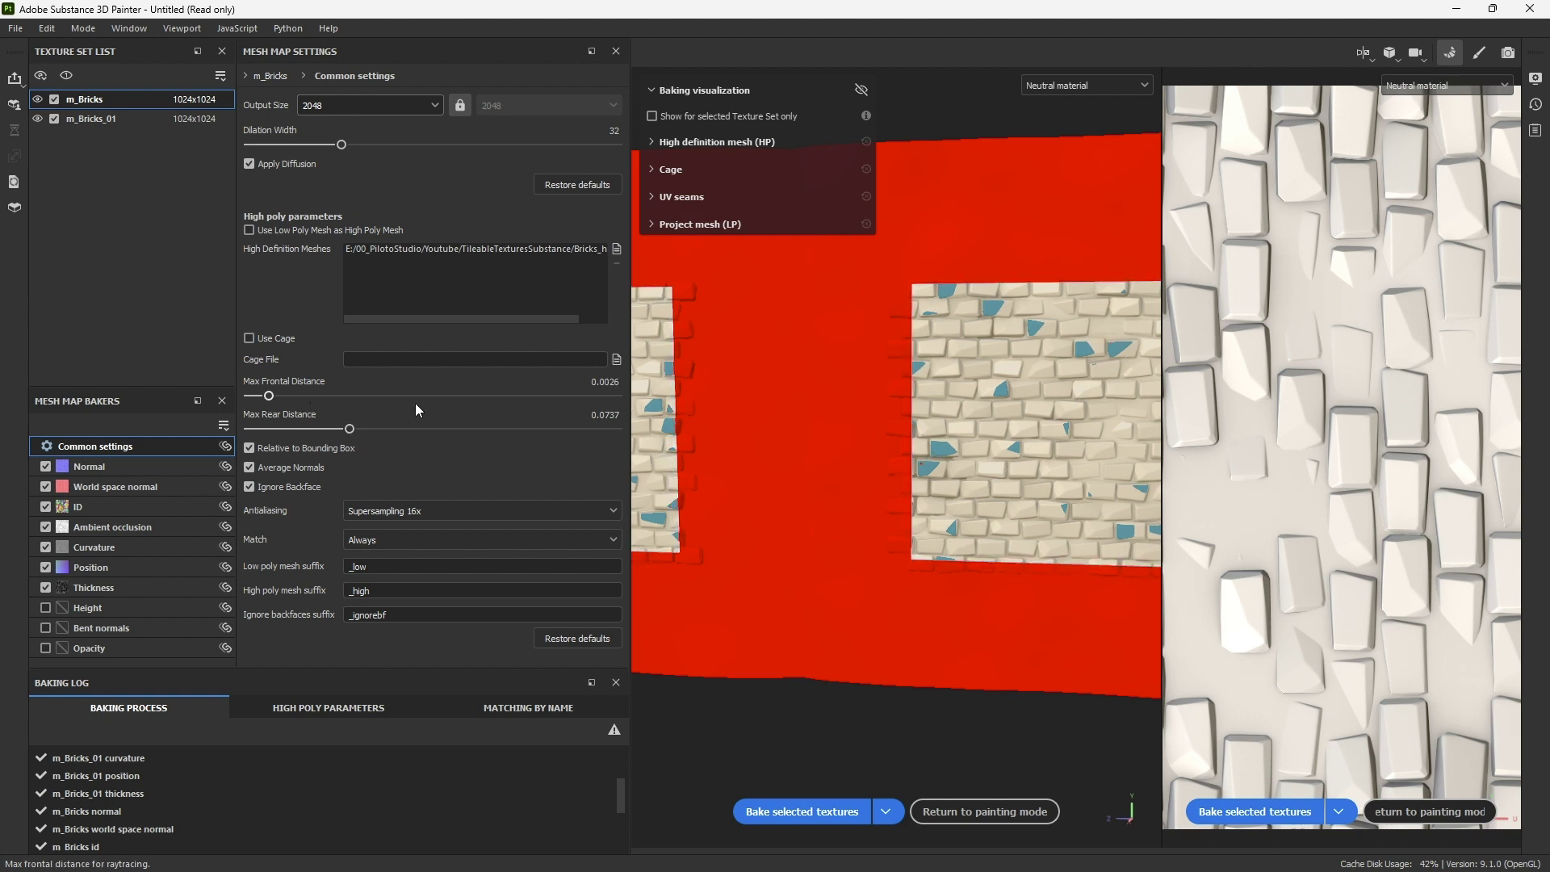
- Examine the baked brick relief on both planes up close and from a straight front view
{"action": "scroll", "coordinate": [807, 436], "scroll_direction": "down", "scroll_amount": 3}
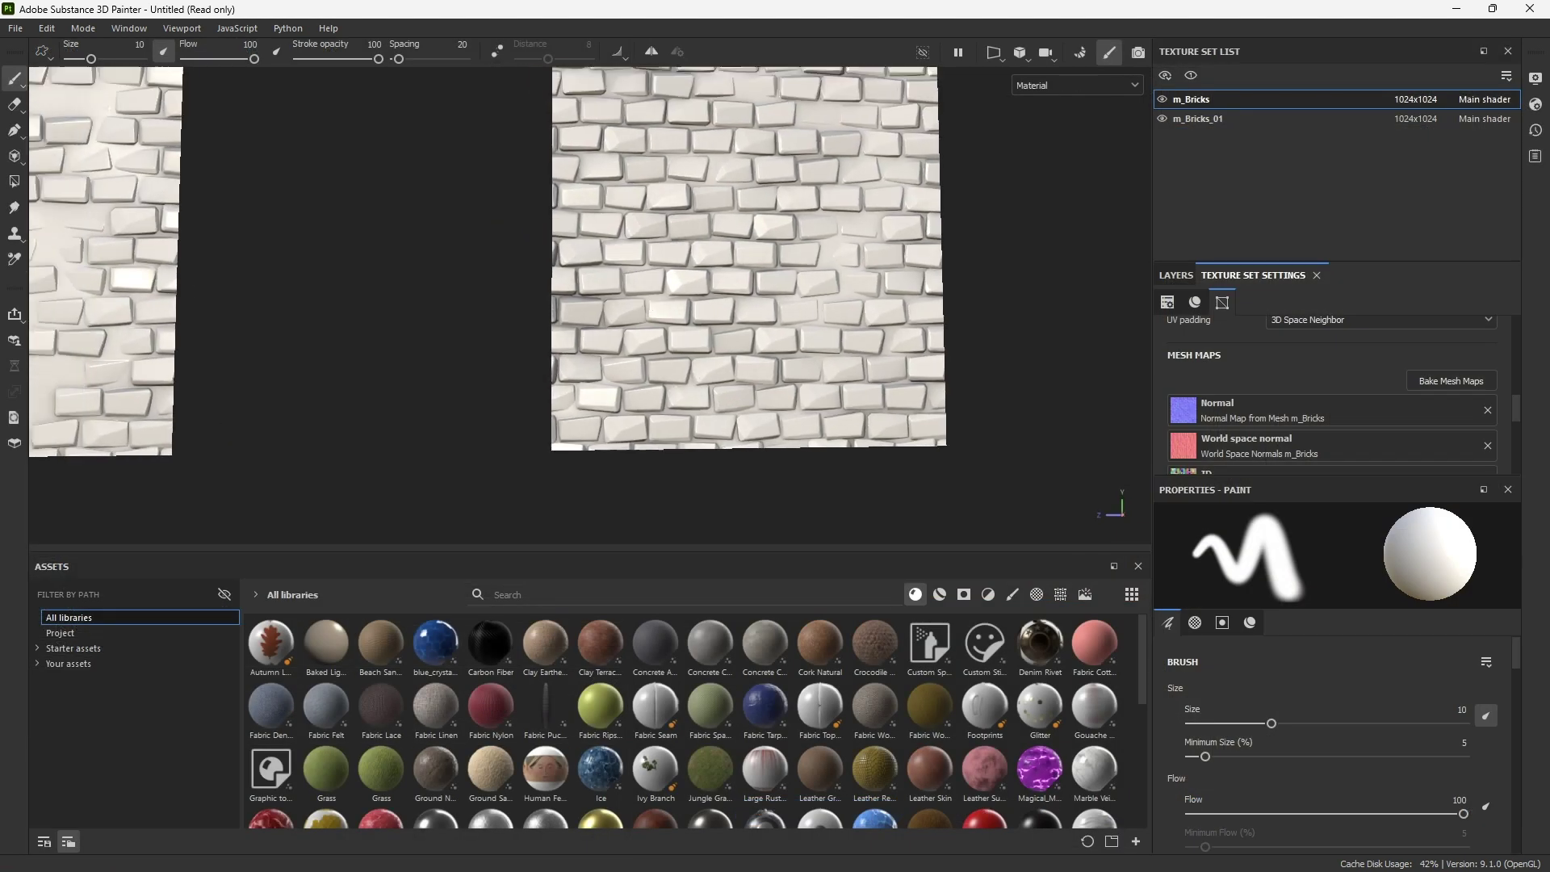
{"action": "scroll", "coordinate": [595, 242], "scroll_direction": "up", "scroll_amount": 3}
{"action": "scroll", "coordinate": [570, 274], "scroll_direction": "down", "scroll_amount": 3}
{"action": "middle_click_drag", "start_coordinate": [570, 274], "coordinate": [663, 386], "text": "alt"}
{"action": "left_click_drag", "start_coordinate": [433, 360], "coordinate": [478, 234], "text": "alt+shift"}
{"action": "middle_click_drag", "start_coordinate": [482, 213], "coordinate": [670, 230], "text": "alt"}
{"action": "scroll", "coordinate": [872, 356], "scroll_direction": "down", "scroll_amount": 3}
- Search the smart materials for "rock" and add Kloki_Rock Yellow above Layer 1 in the m_Bricks layer stack
{"action": "left_click_drag", "start_coordinate": [1212, 260], "coordinate": [1213, 195]}
{"action": "left_click", "coordinate": [1175, 210]}
{"action": "left_click", "coordinate": [632, 594]}
{"action": "type", "text": "rock"}
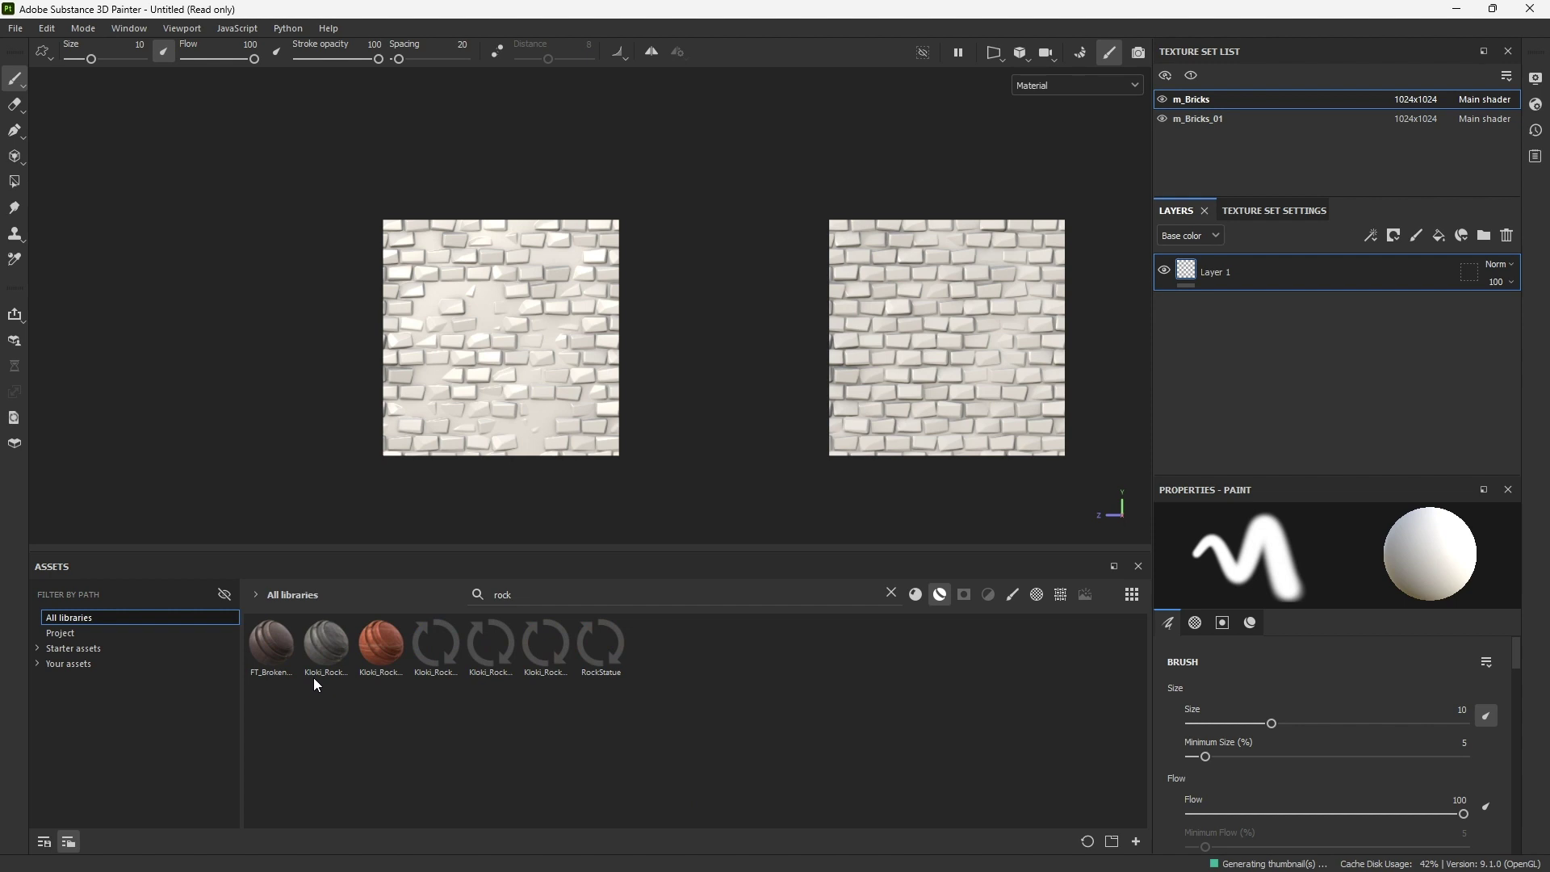
{"action": "left_click_drag", "start_coordinate": [546, 654], "coordinate": [1283, 256]}
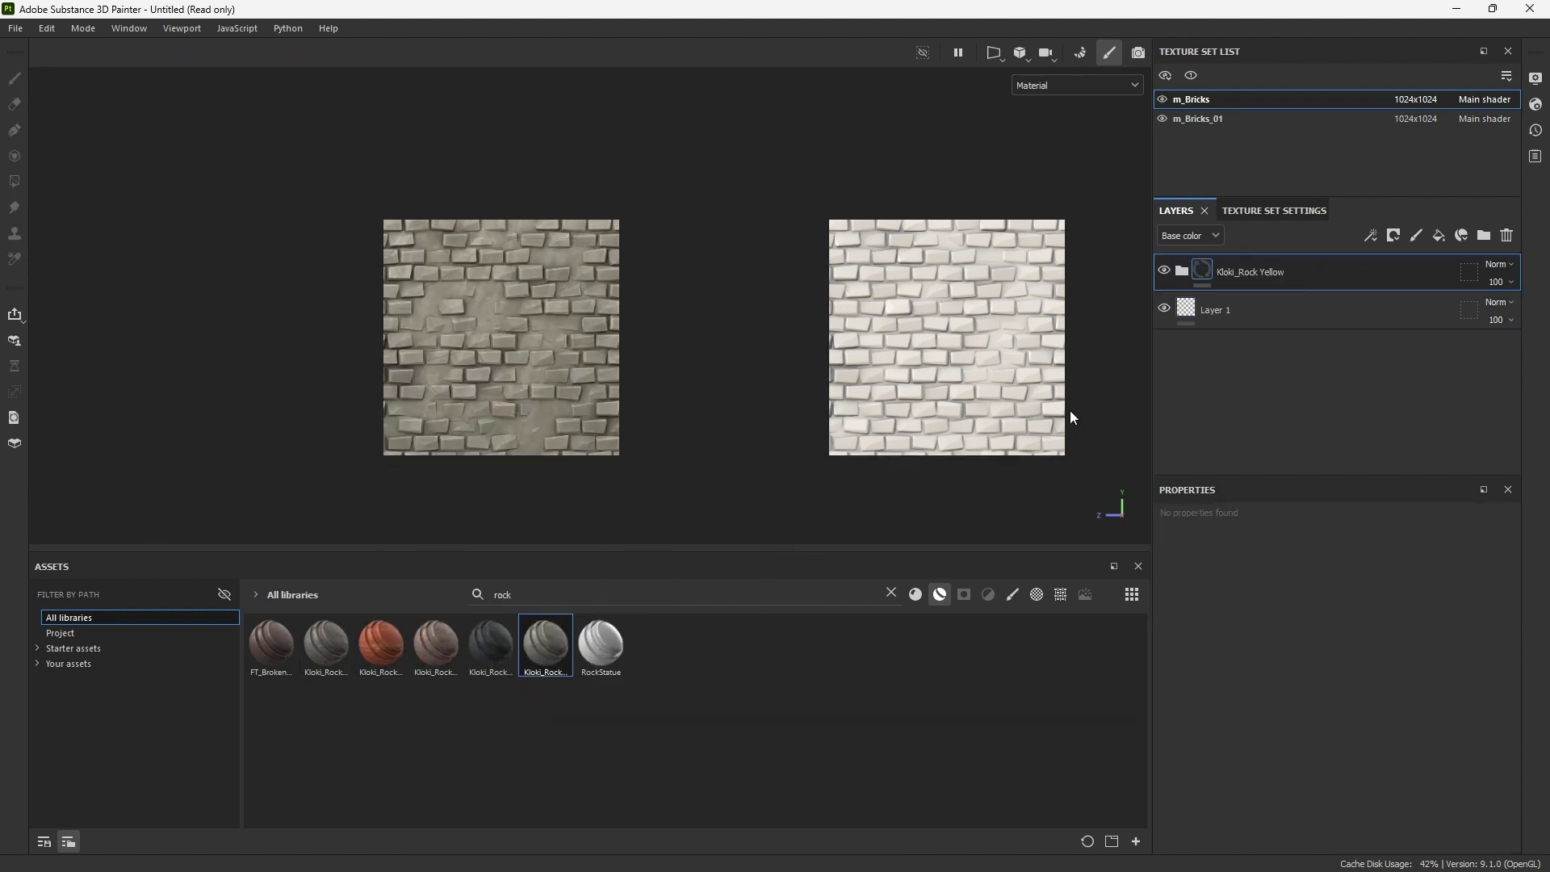
- Instantiate the Kloki_Rock Yellow layer across texture sets so that m_Bricks_01 also uses it
{"action": "right_click", "coordinate": [1253, 273]}
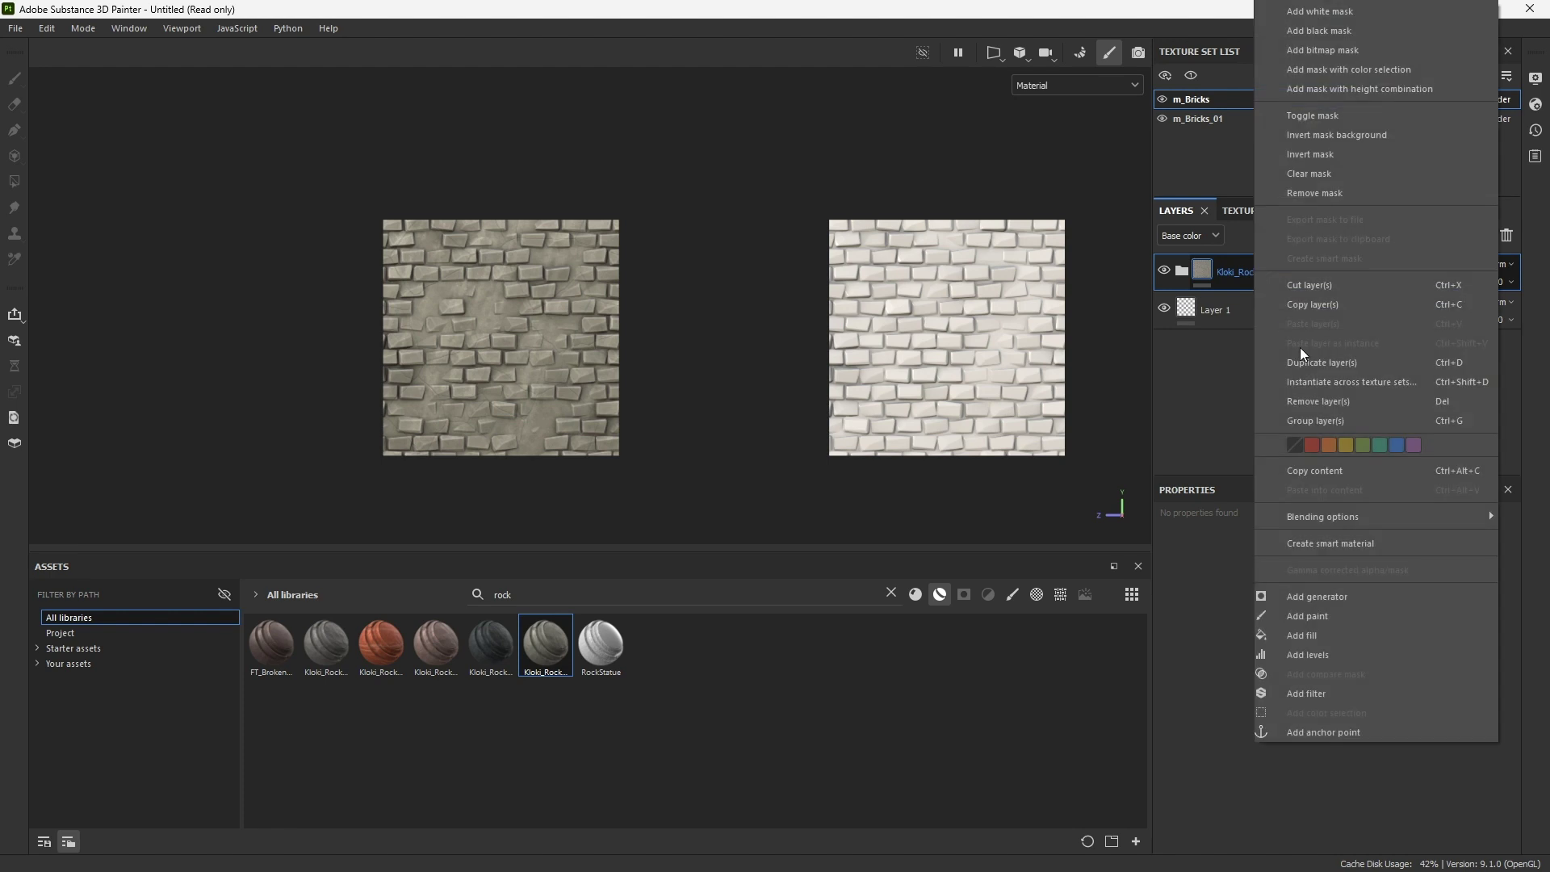
{"action": "left_click", "coordinate": [1320, 380]}
{"action": "left_click", "coordinate": [733, 564]}
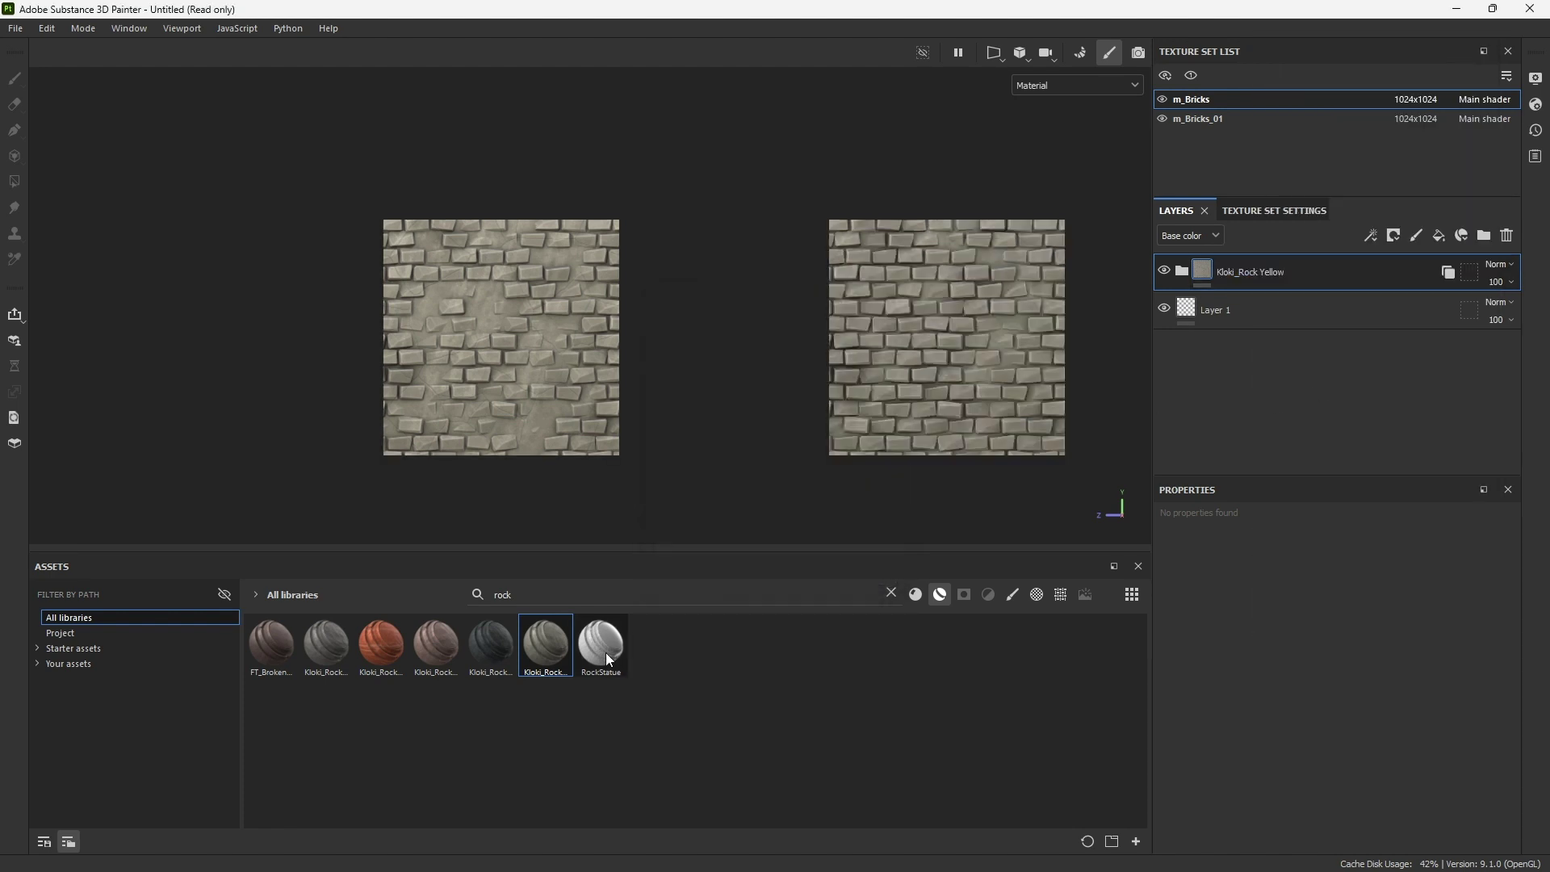
- Place the Kloki_Rock Yellow layer inside a new folder and give the folder a mask with color selection
{"action": "left_click", "coordinate": [1484, 236]}
{"action": "left_click_drag", "start_coordinate": [1216, 305], "coordinate": [1244, 268]}
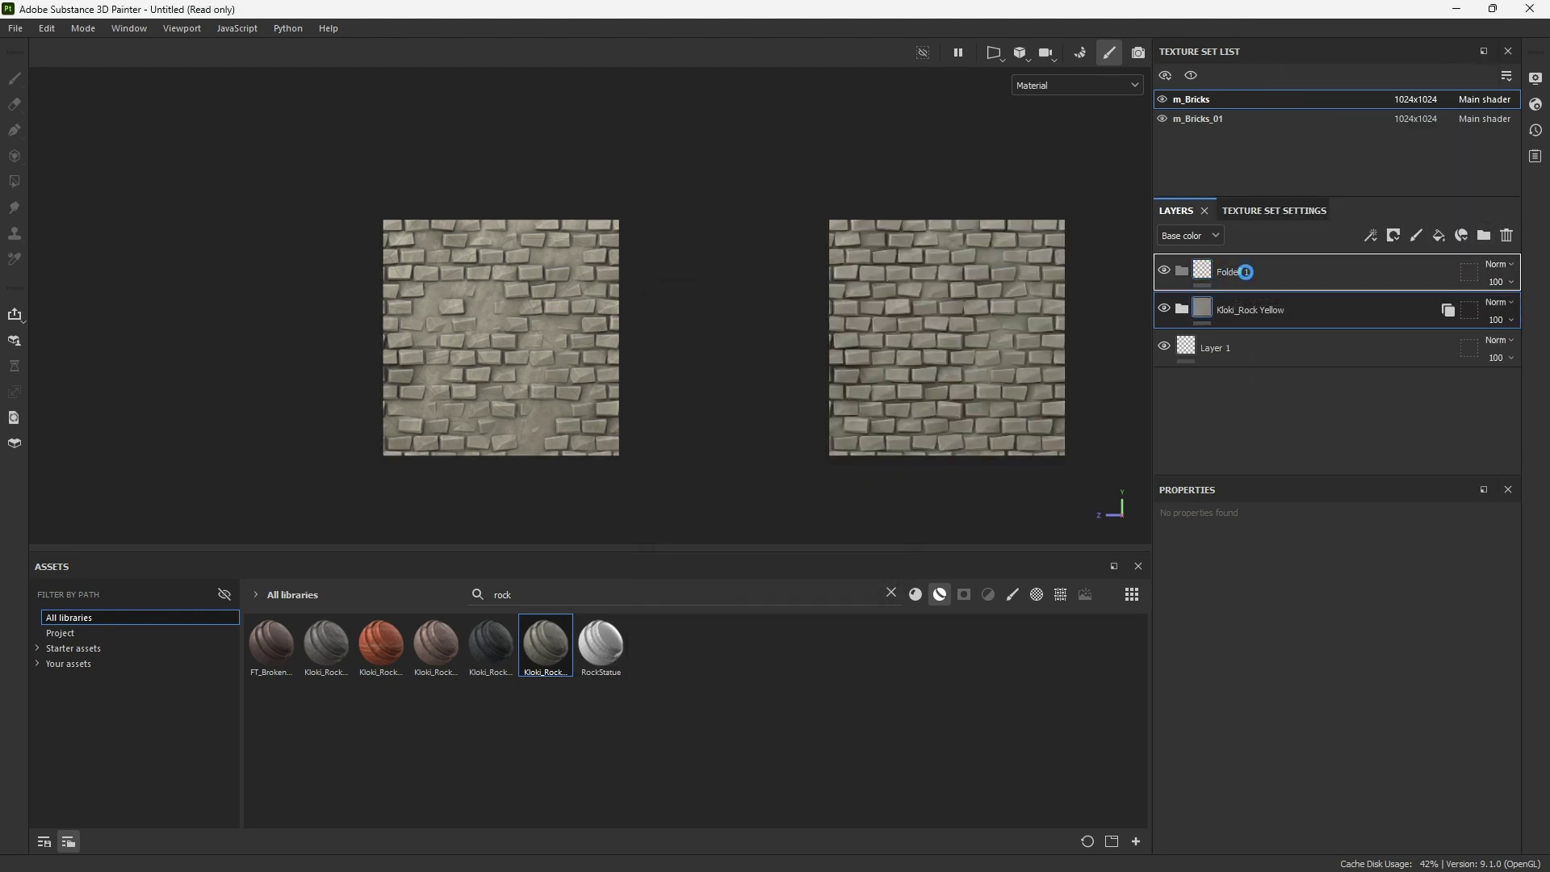
{"action": "right_click", "coordinate": [1245, 268]}
{"action": "left_click", "coordinate": [1320, 30]}
{"action": "right_click", "coordinate": [1238, 267]}
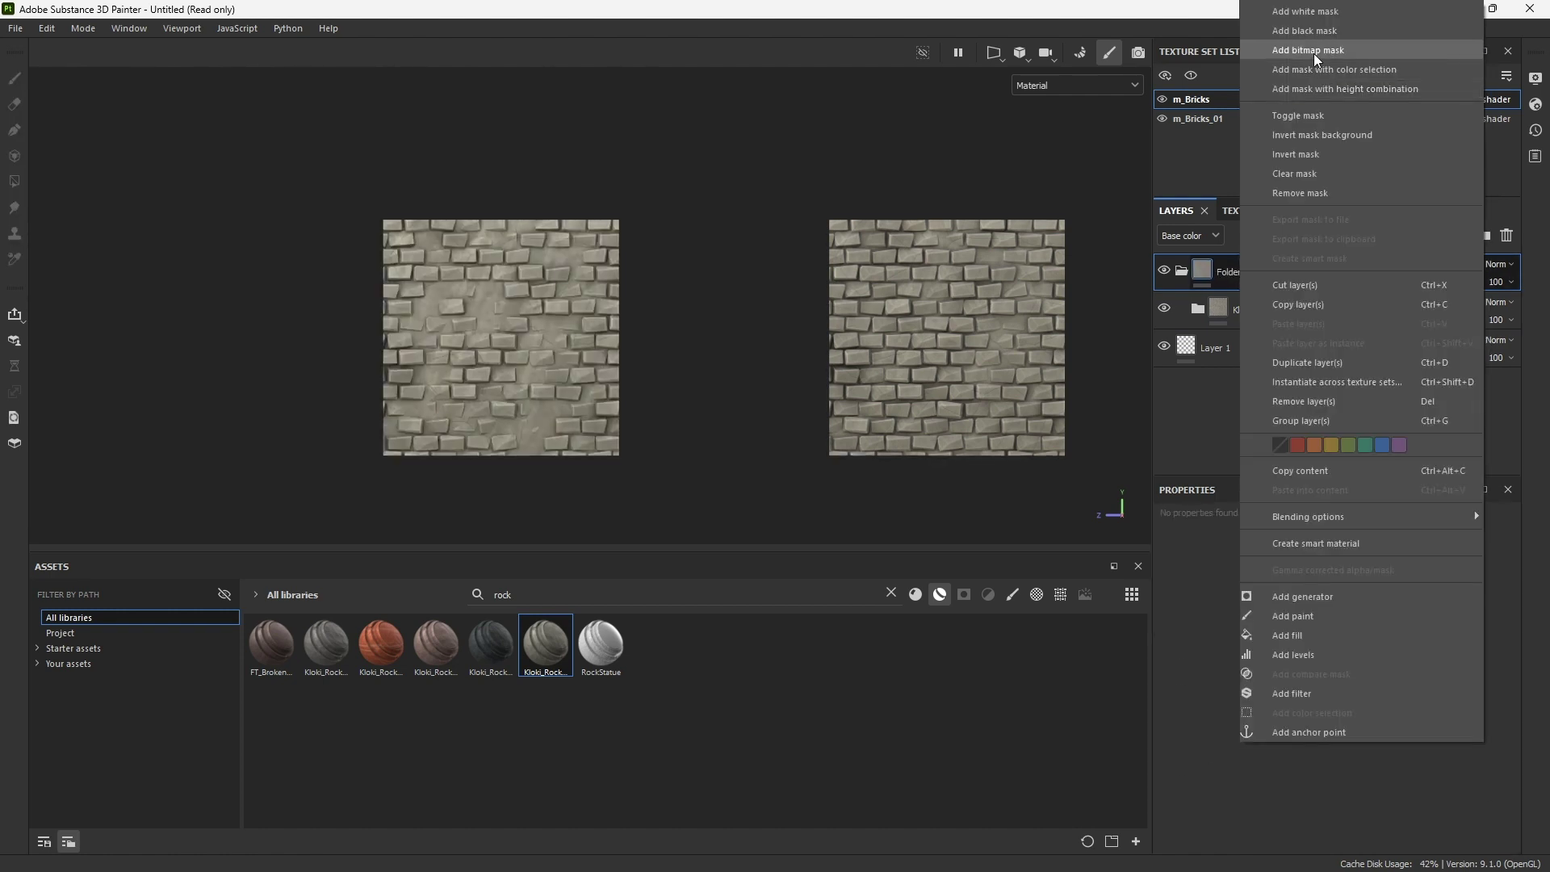
{"action": "left_click", "coordinate": [1324, 69]}
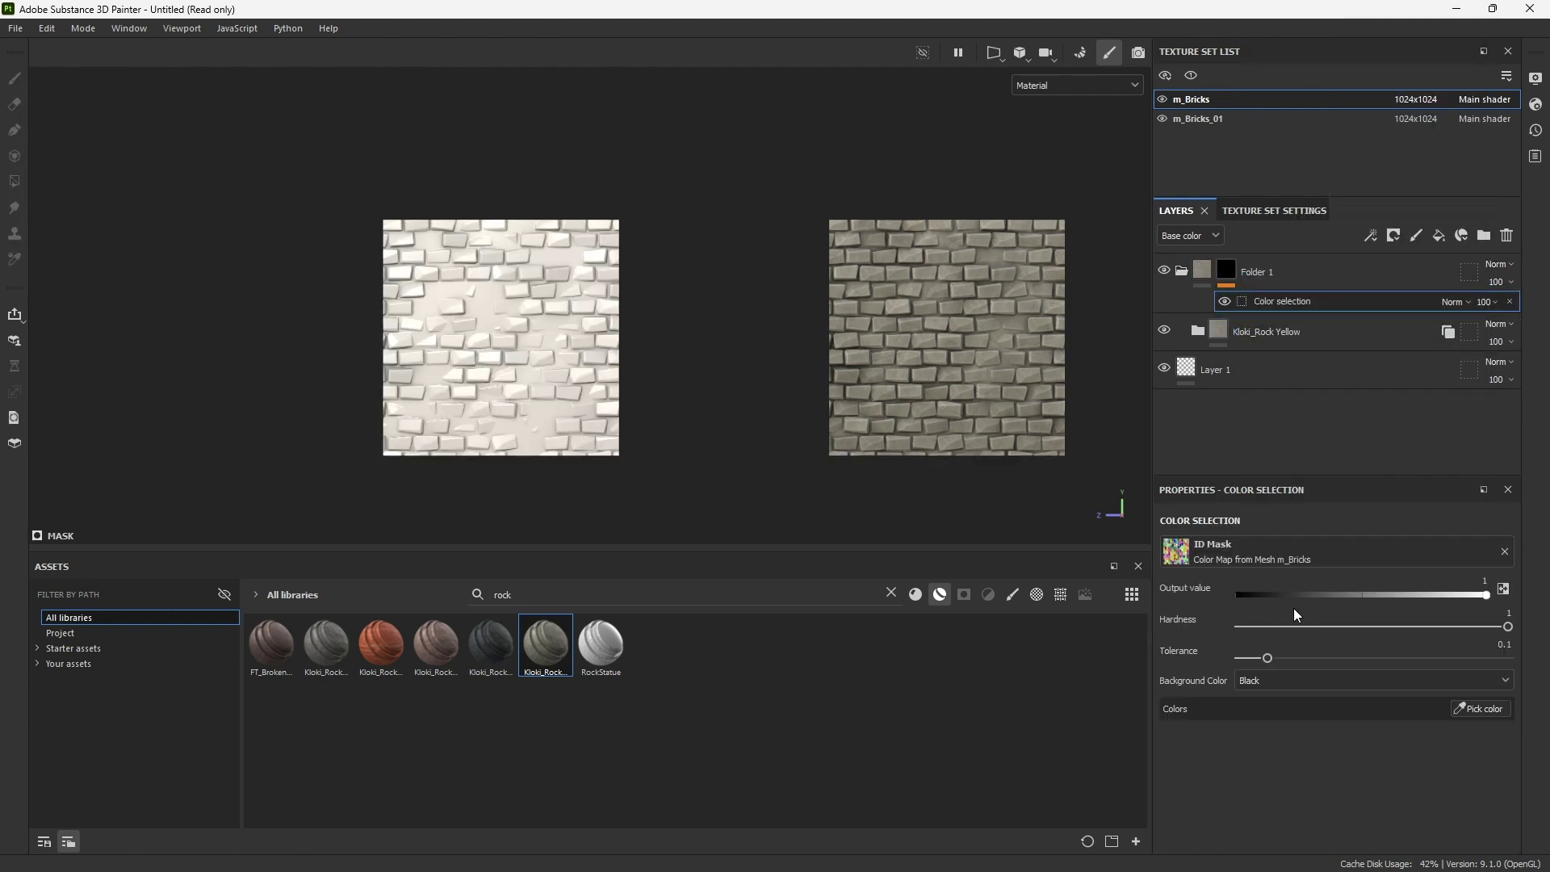
- Pick the mortar's ID color on the brick wall for the folder's color selection mask
{"action": "left_click", "coordinate": [1481, 708]}
{"action": "left_click", "coordinate": [498, 448]}
{"action": "left_click_drag", "start_coordinate": [497, 447], "coordinate": [421, 440], "text": "alt"}
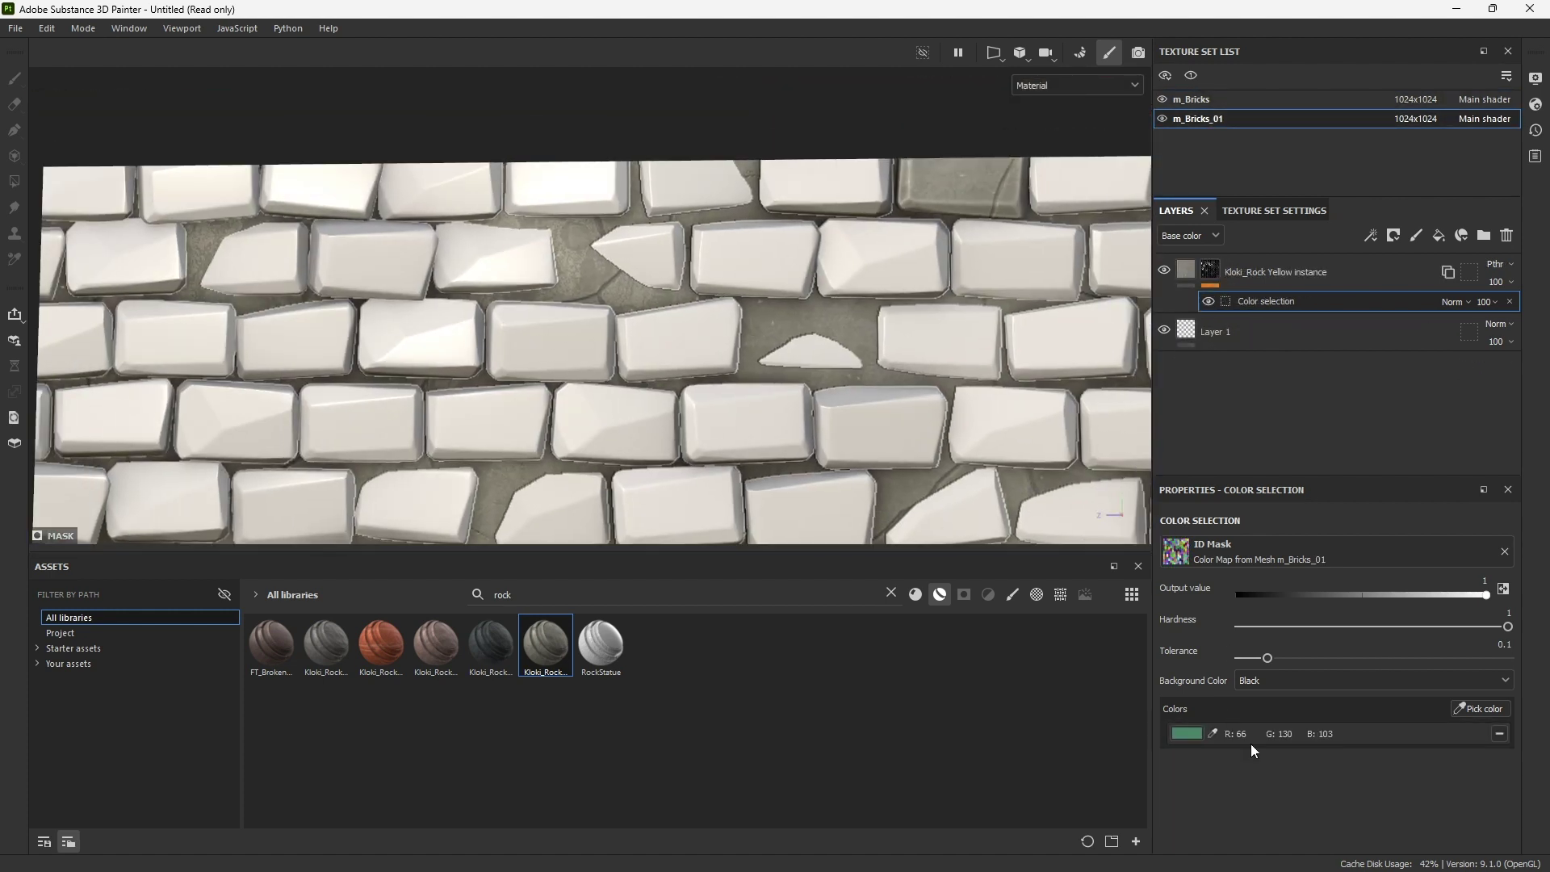
- Set the tolerance of the Kloki_Rock Yellow instance's color selection mask to 0.08 in m_Bricks_01
{"action": "left_click_drag", "start_coordinate": [1267, 658], "coordinate": [1262, 661]}
{"action": "scroll", "coordinate": [450, 314], "scroll_direction": "down", "scroll_amount": 8}
{"action": "middle_click_drag", "start_coordinate": [450, 315], "coordinate": [491, 283], "text": "alt"}
{"action": "left_click_drag", "start_coordinate": [491, 282], "coordinate": [648, 310], "text": "alt"}
- Add the Kloki_Rock Red Desert smart material to m_Bricks_01 and move it into m_Bricks above Folder 1
{"action": "mouse_move", "coordinate": [380, 667]}
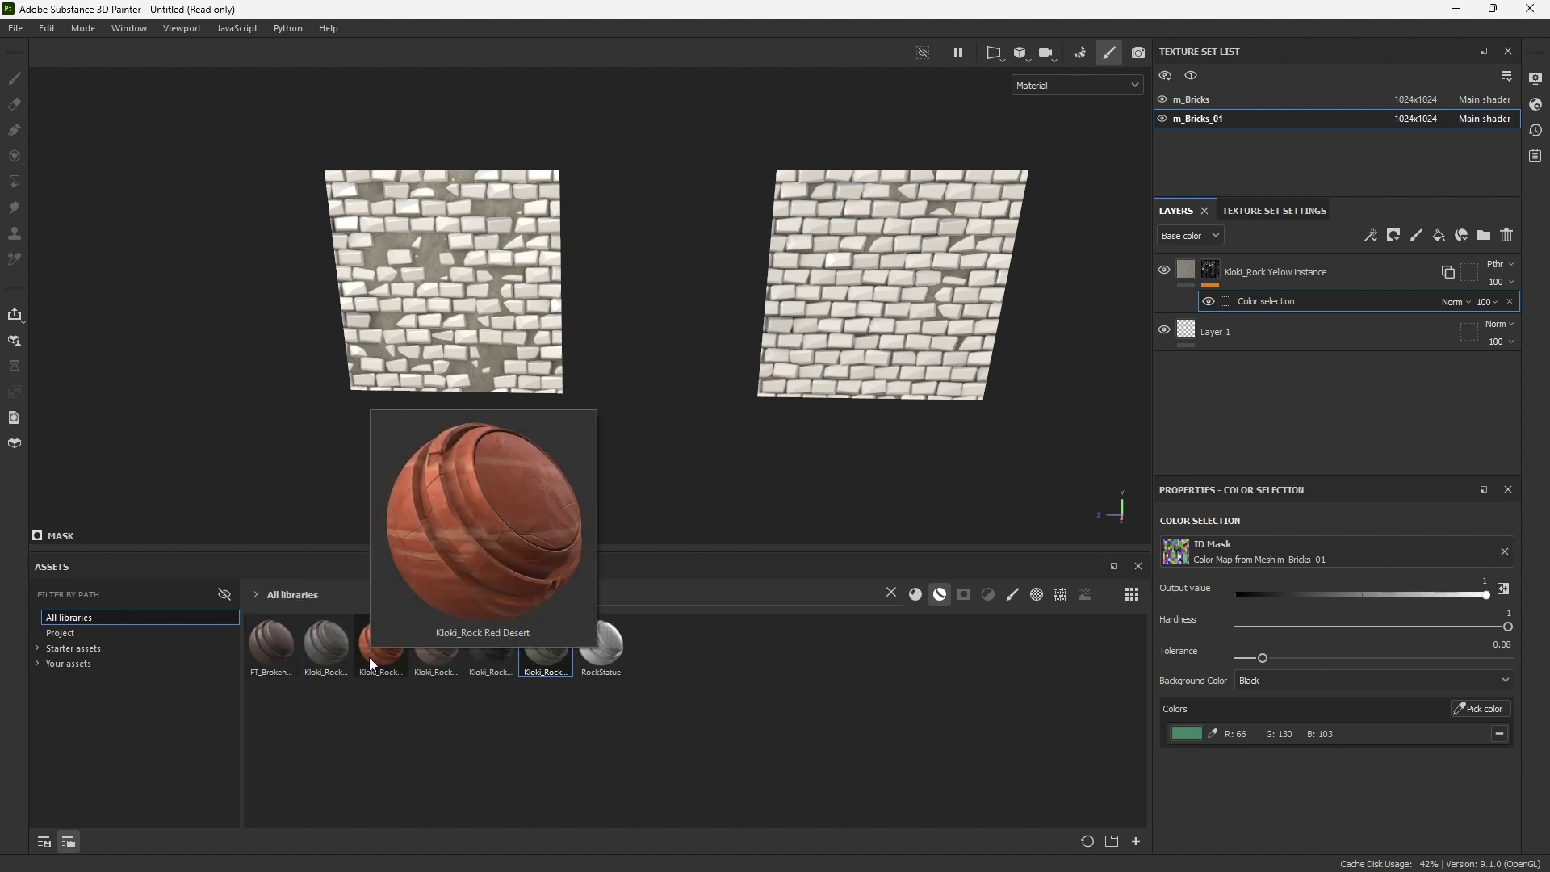
{"action": "left_click_drag", "start_coordinate": [371, 657], "coordinate": [1266, 243]}
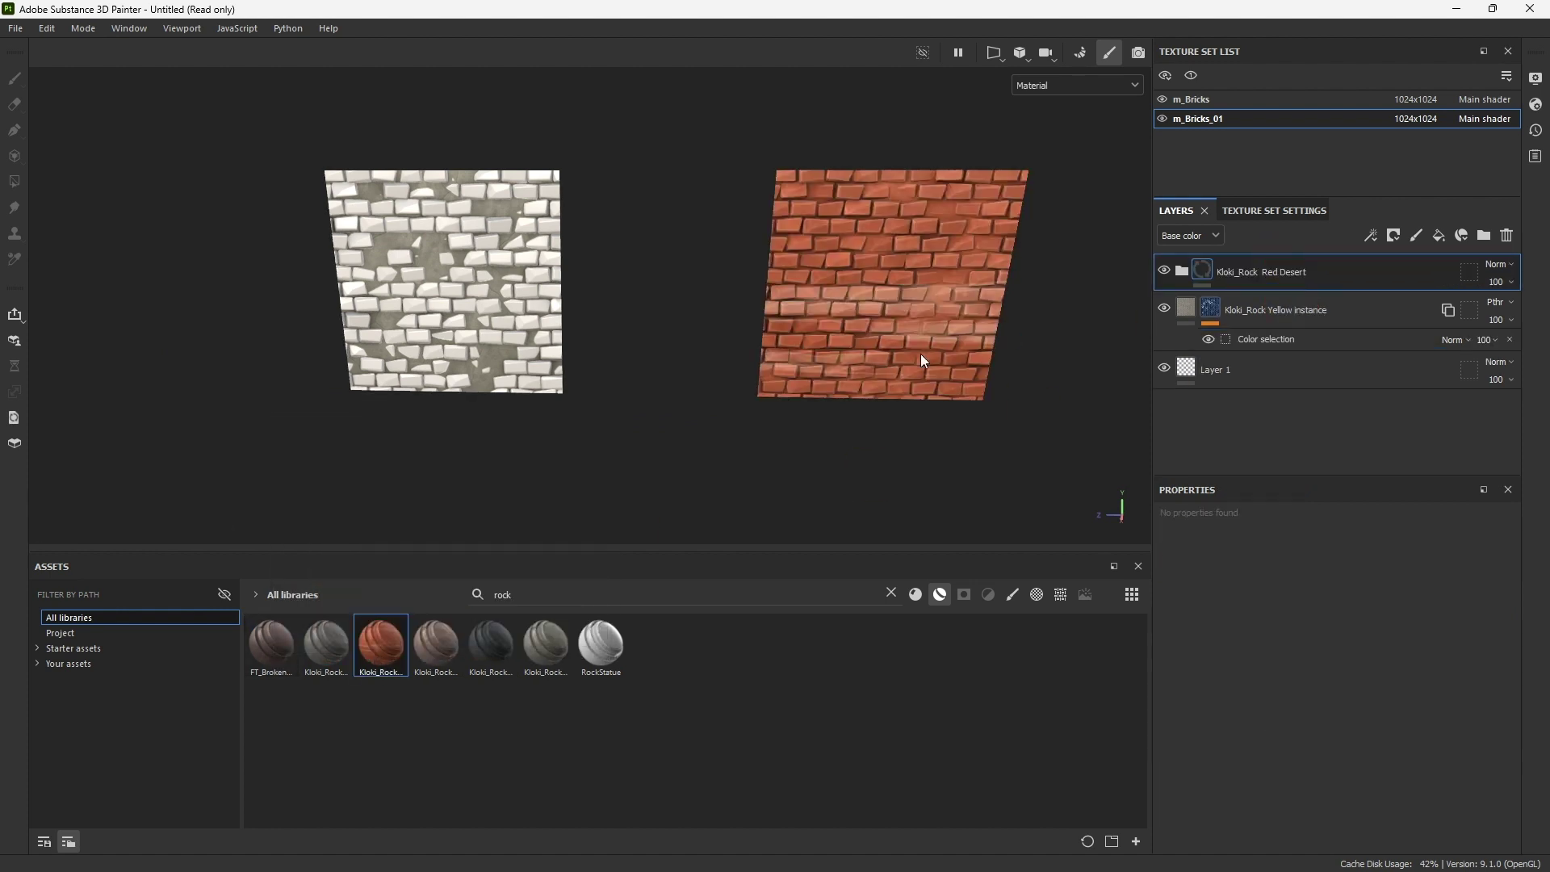
{"action": "key", "text": "Delete"}
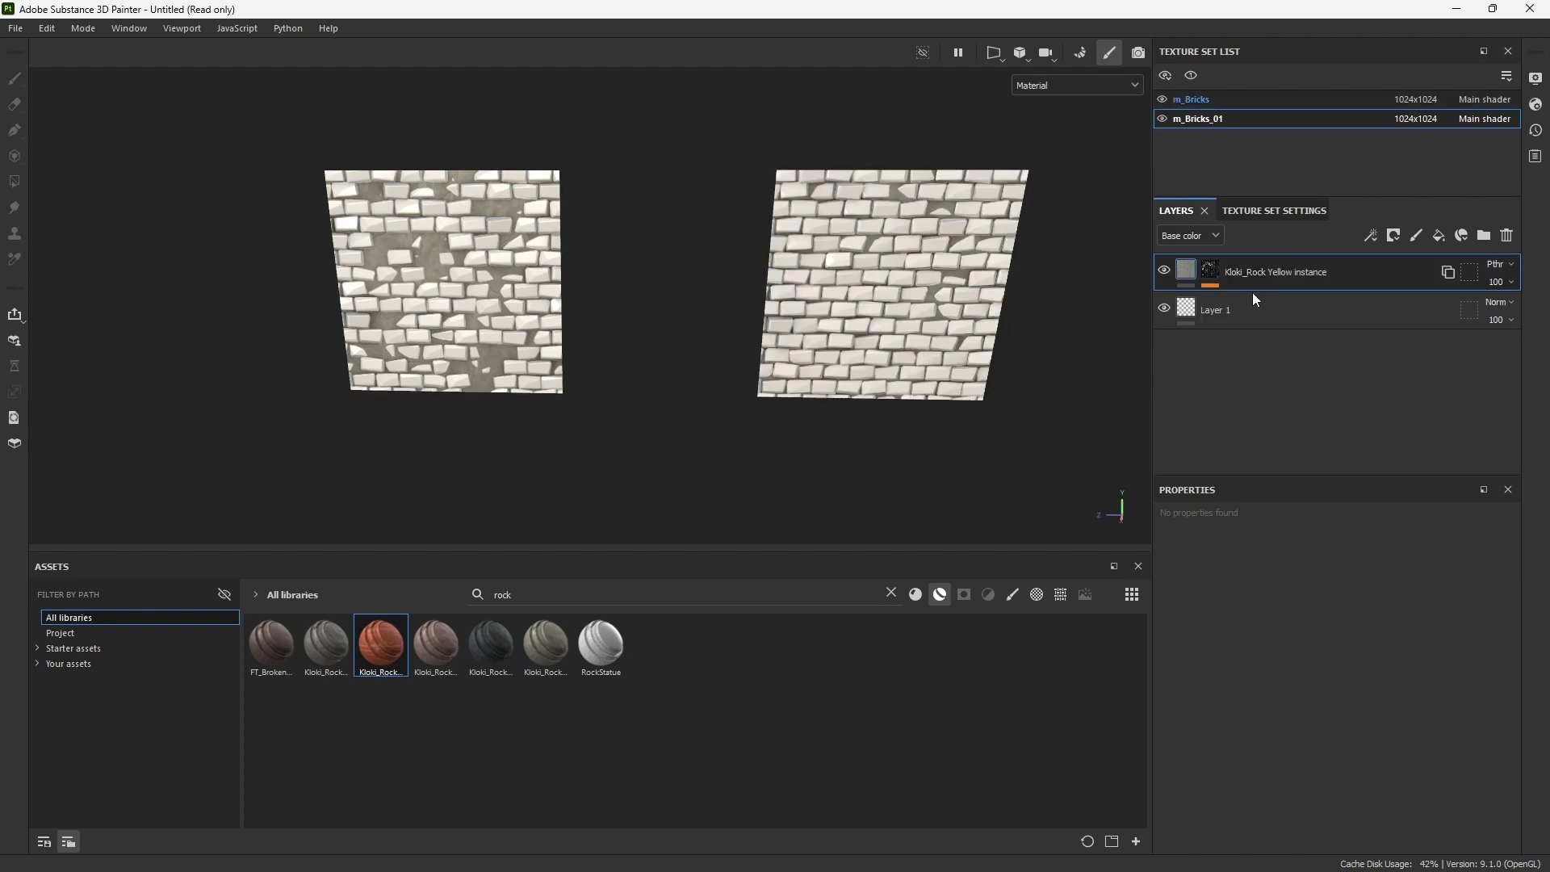
{"action": "left_click", "coordinate": [1211, 100]}
{"action": "left_click", "coordinate": [1182, 272]}
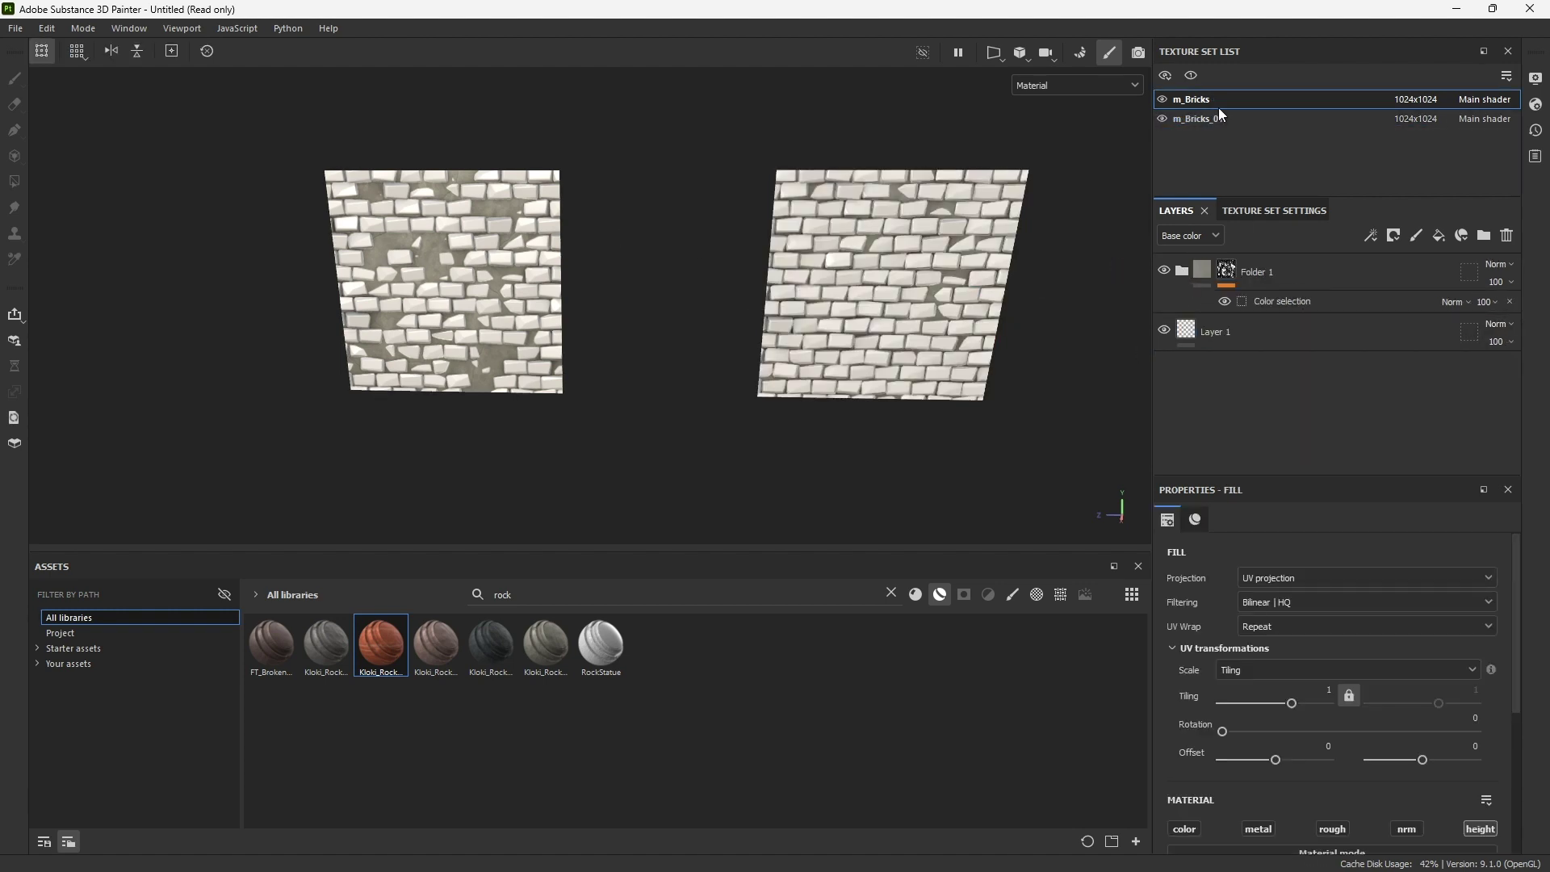
{"action": "left_click", "coordinate": [1298, 280]}
{"action": "key", "text": "ctrl+v"}
- Instantiate the Kloki_Rock Red Desert layer across texture sets so that m_Bricks_01 also uses it
{"action": "right_click", "coordinate": [1282, 279]}
{"action": "left_click", "coordinate": [1324, 381]}
{"action": "left_click", "coordinate": [765, 561]}
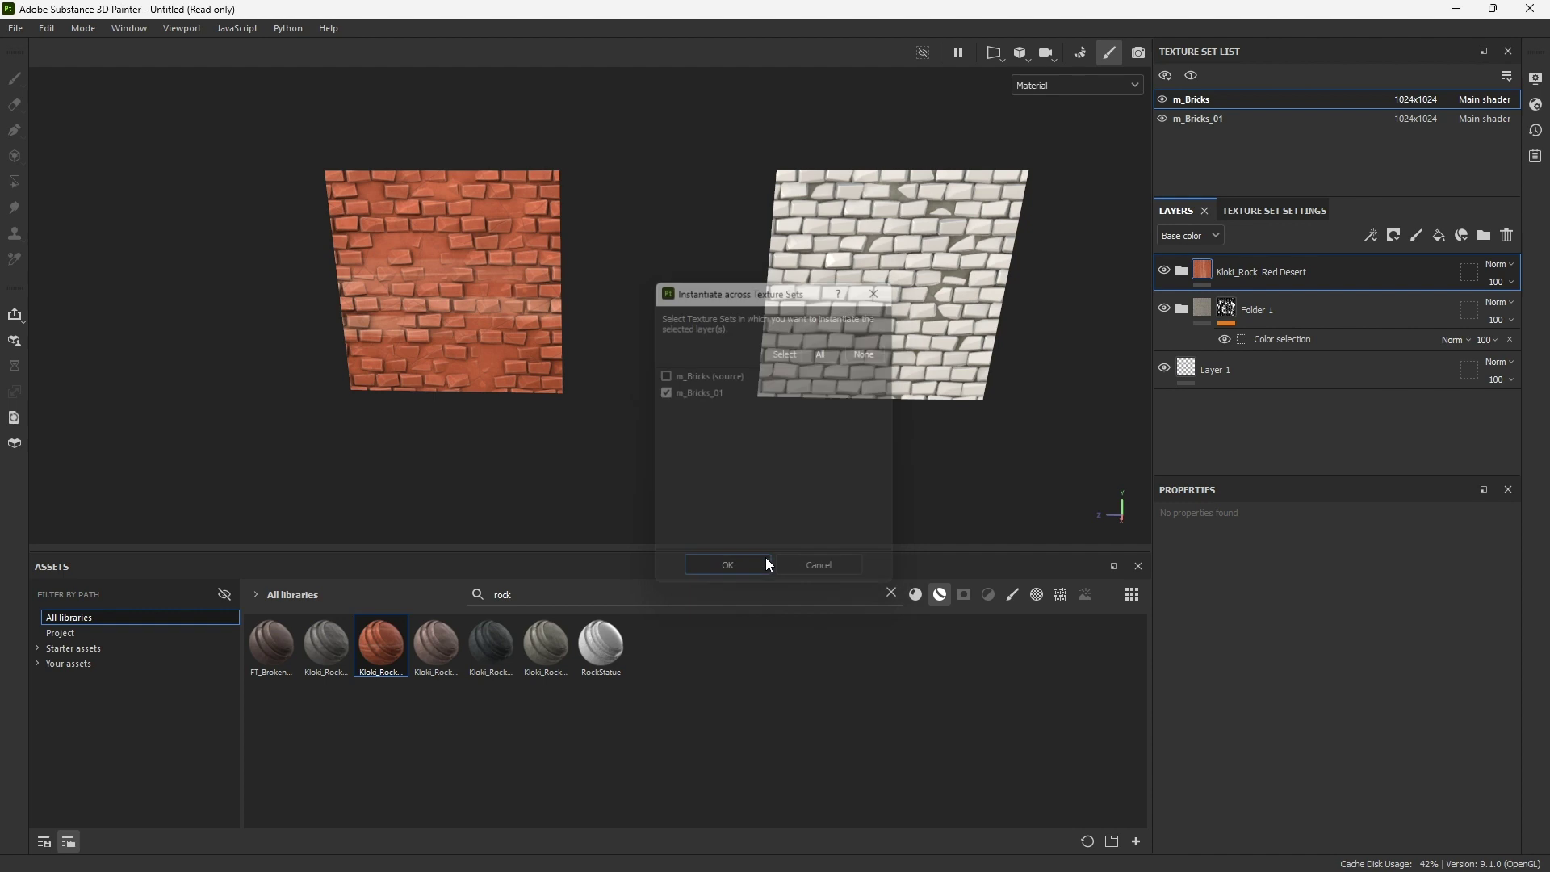
- Place Kloki_Rock Red Desert in a new folder masked by the mortar's ID color, and invert that mask so only the bricks are covered
{"action": "left_click", "coordinate": [1484, 236]}
{"action": "left_click_drag", "start_coordinate": [1220, 315], "coordinate": [1250, 269]}
{"action": "right_click", "coordinate": [1250, 267]}
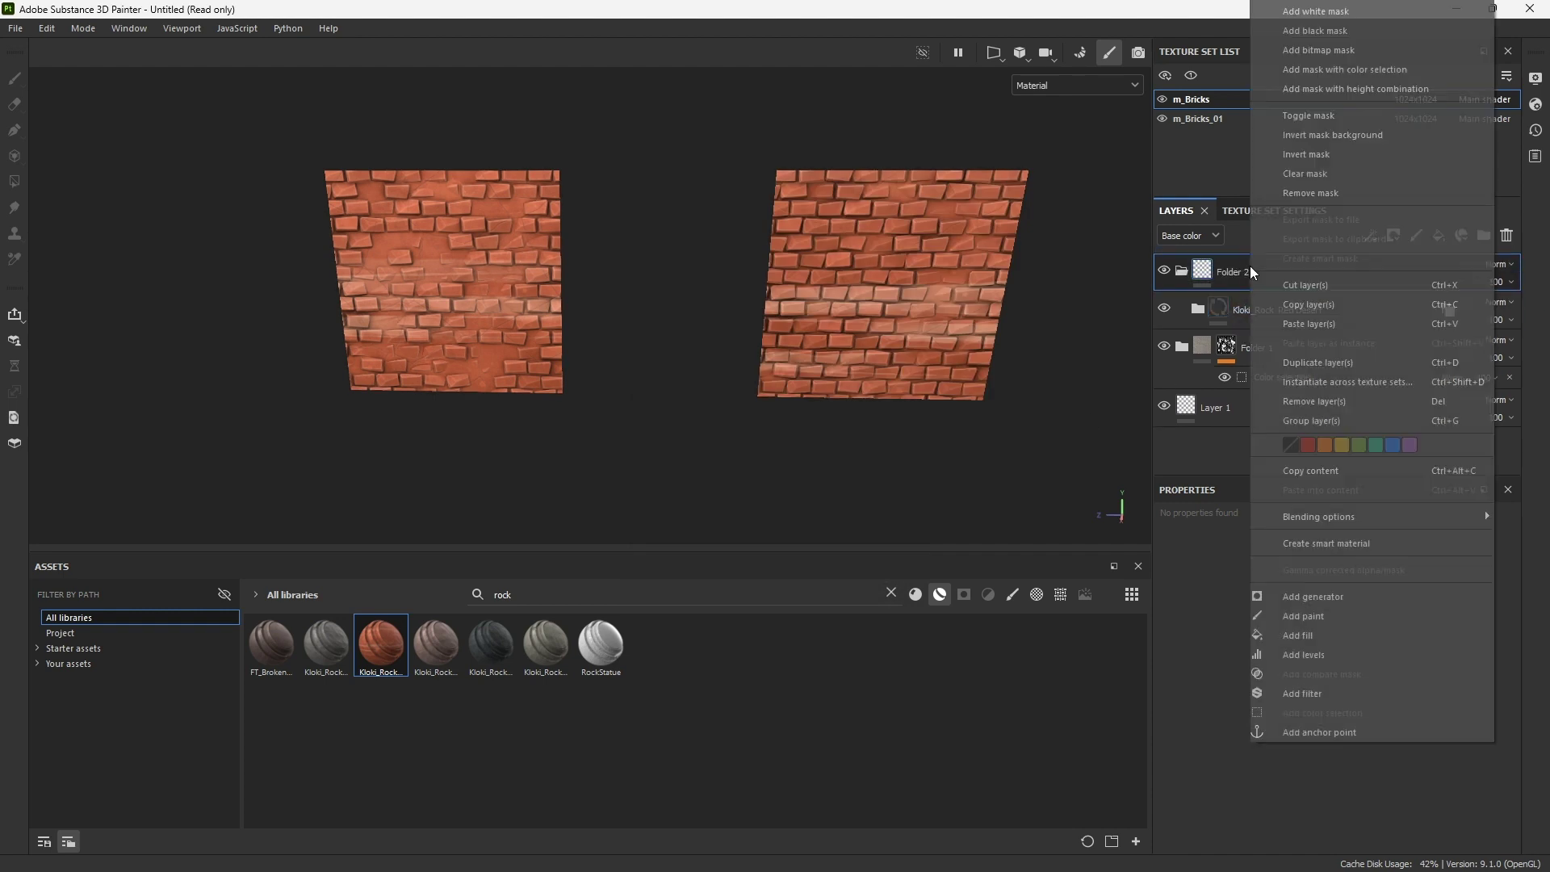
{"action": "left_click", "coordinate": [1341, 72]}
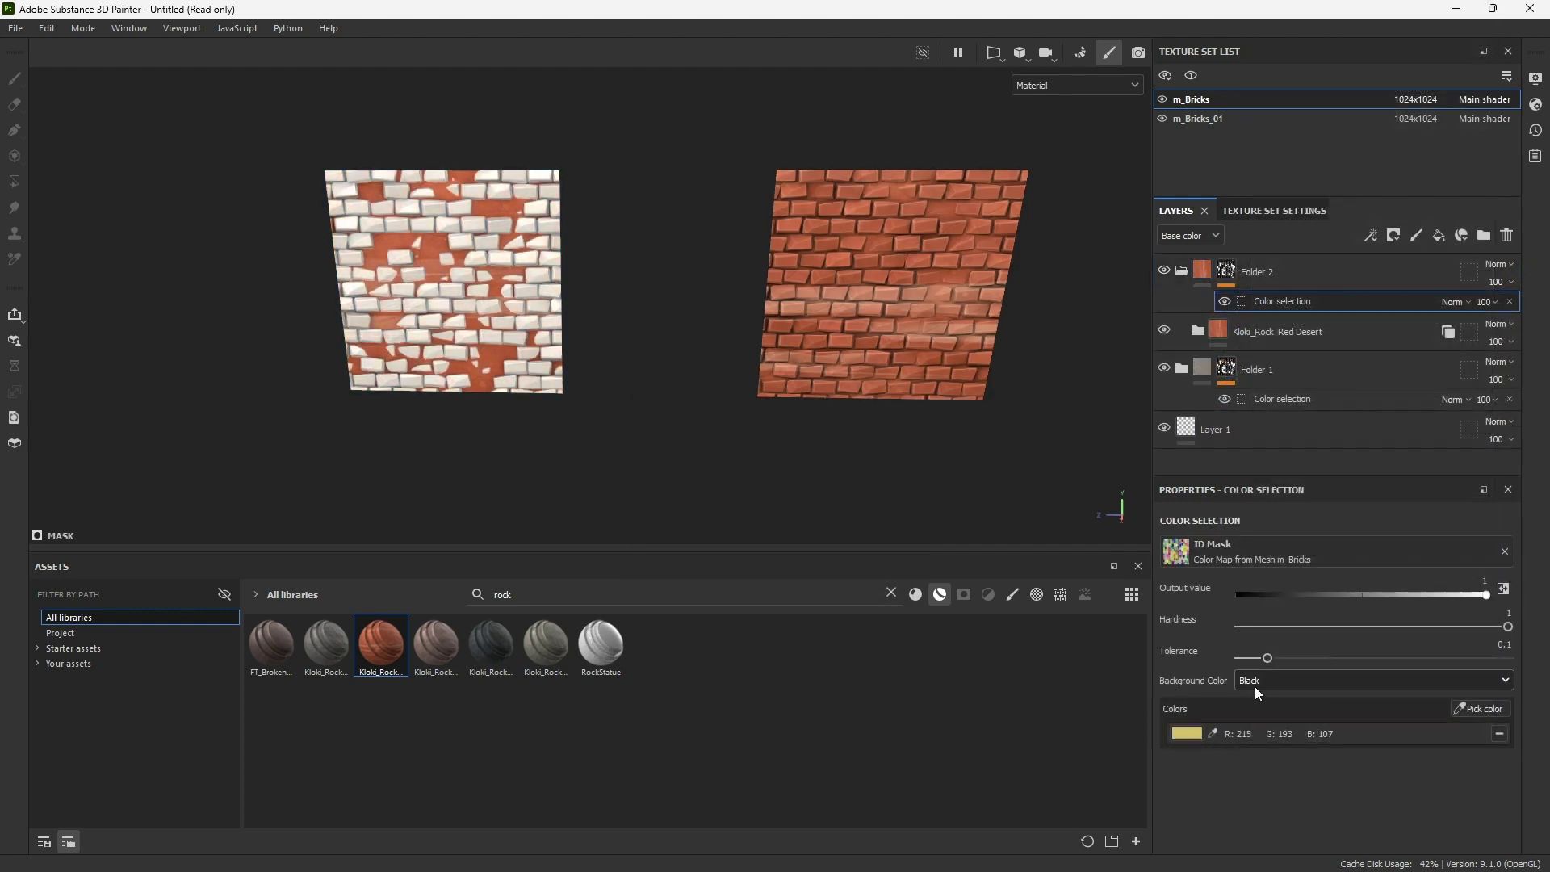
{"action": "right_click", "coordinate": [1227, 271]}
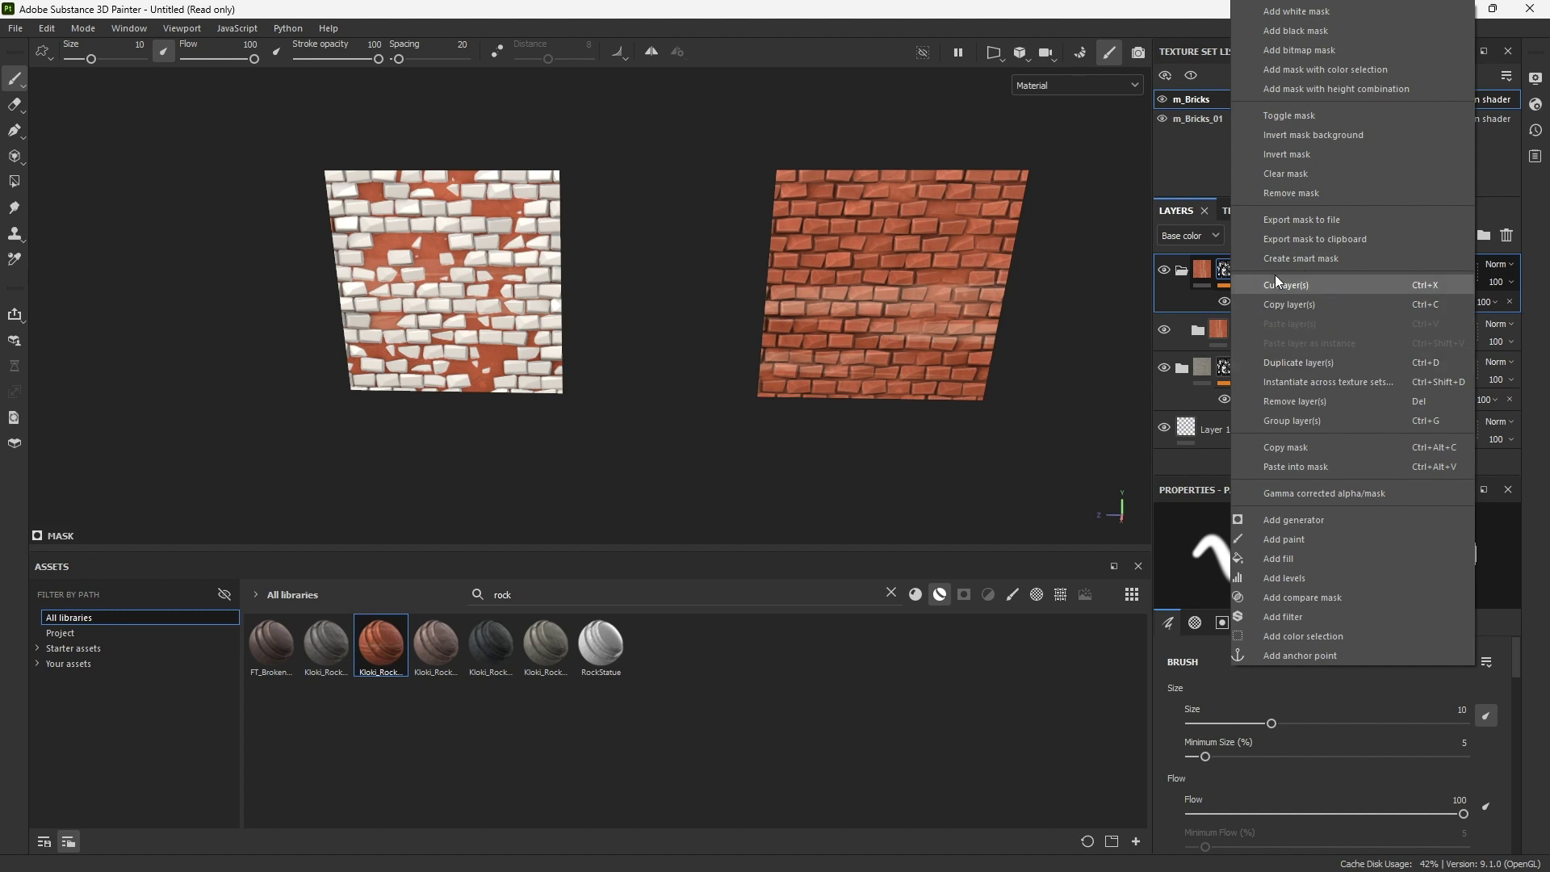
{"action": "left_click", "coordinate": [1283, 155]}
- Give the Kloki_Rock Red Desert instance in m_Bricks_01 an inverted color selection mask that excludes the mortar
{"action": "left_click", "coordinate": [1222, 120]}
{"action": "right_click", "coordinate": [1238, 272]}
{"action": "left_click", "coordinate": [1207, 314]}
- Examine the red bricks and the mortar on both walls from close up and from several angles
{"action": "scroll", "coordinate": [557, 305], "scroll_direction": "down", "scroll_amount": 3}
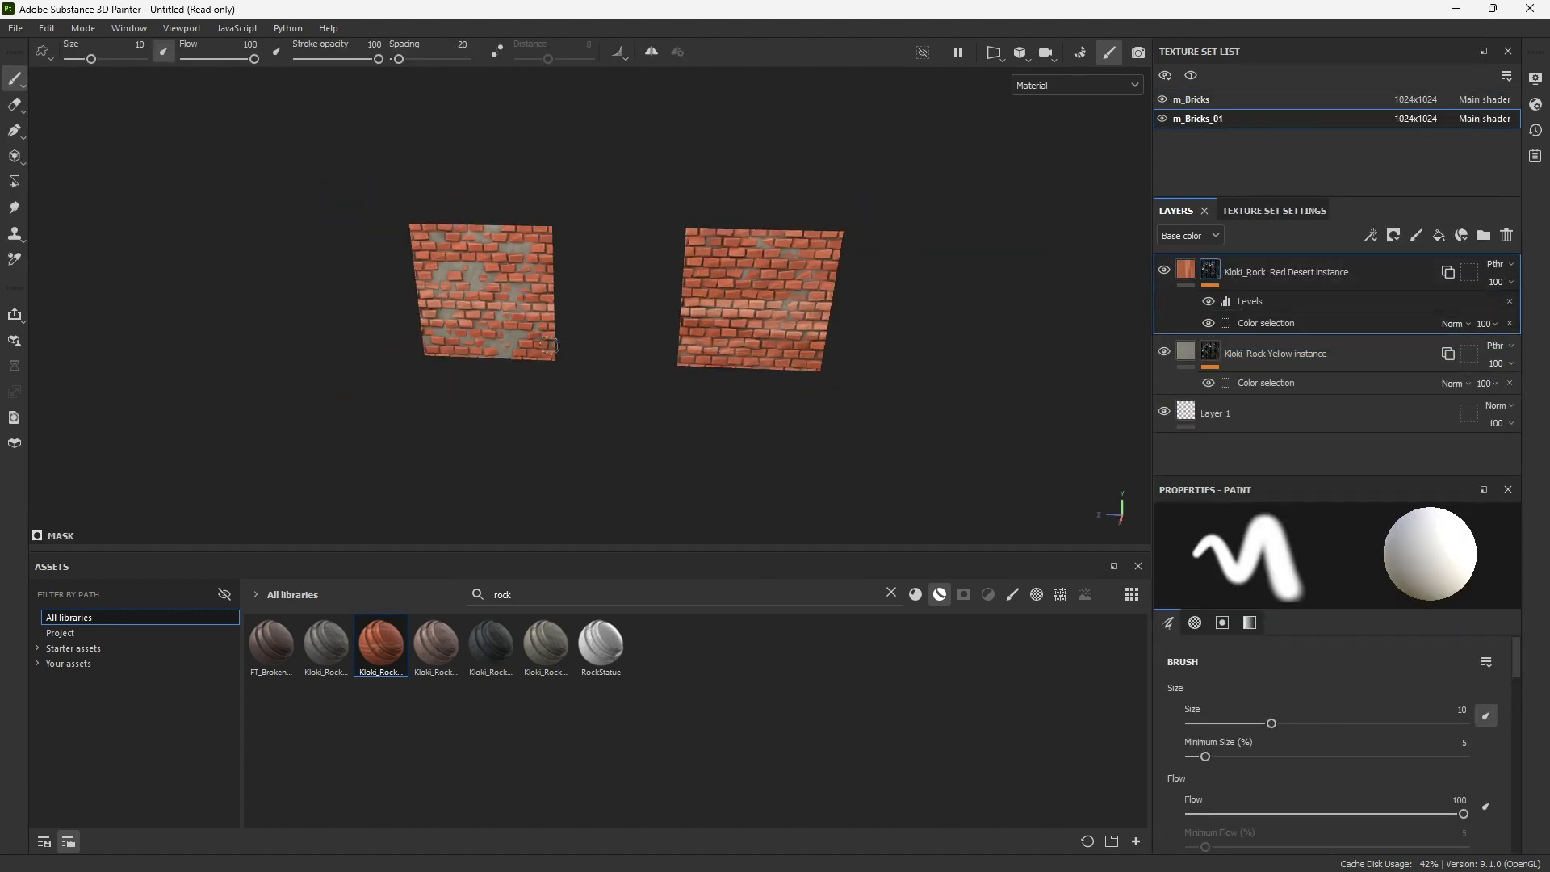
{"action": "scroll", "coordinate": [758, 340], "scroll_direction": "up", "scroll_amount": 10}
{"action": "middle_click_drag", "start_coordinate": [614, 322], "coordinate": [761, 398], "text": "alt"}
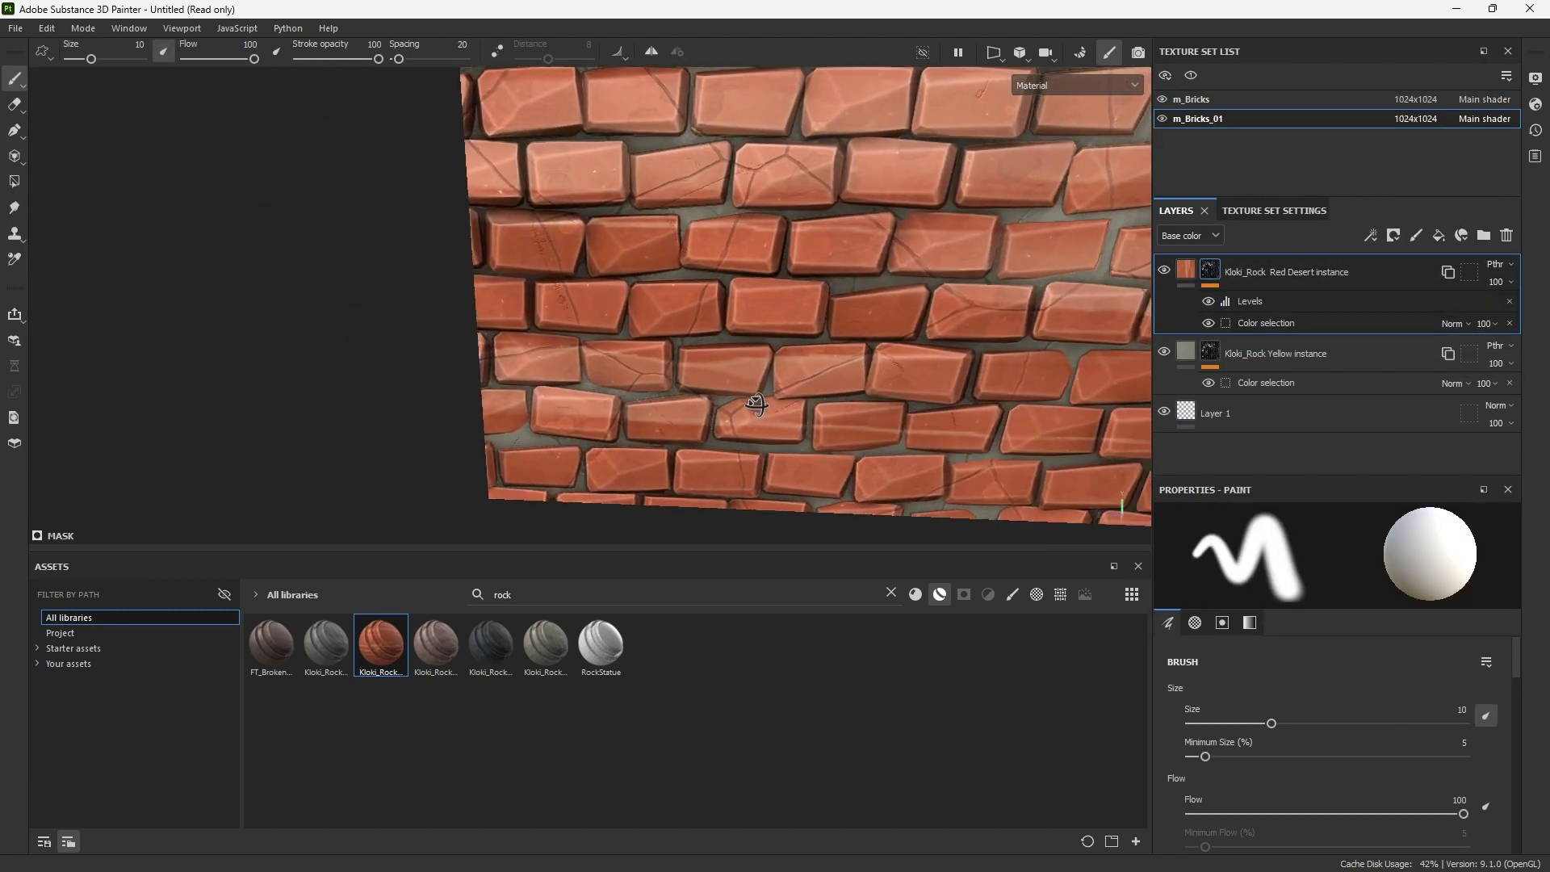
{"action": "scroll", "coordinate": [646, 327], "scroll_direction": "down", "scroll_amount": 10}
{"action": "left_click_drag", "start_coordinate": [606, 311], "coordinate": [543, 325], "text": "alt"}
{"action": "middle_click_drag", "start_coordinate": [543, 325], "coordinate": [692, 273], "text": "alt"}
{"action": "left_click_drag", "start_coordinate": [692, 274], "coordinate": [671, 457], "text": "alt+shift"}
{"action": "scroll", "coordinate": [671, 457], "scroll_direction": "up", "scroll_amount": 6}
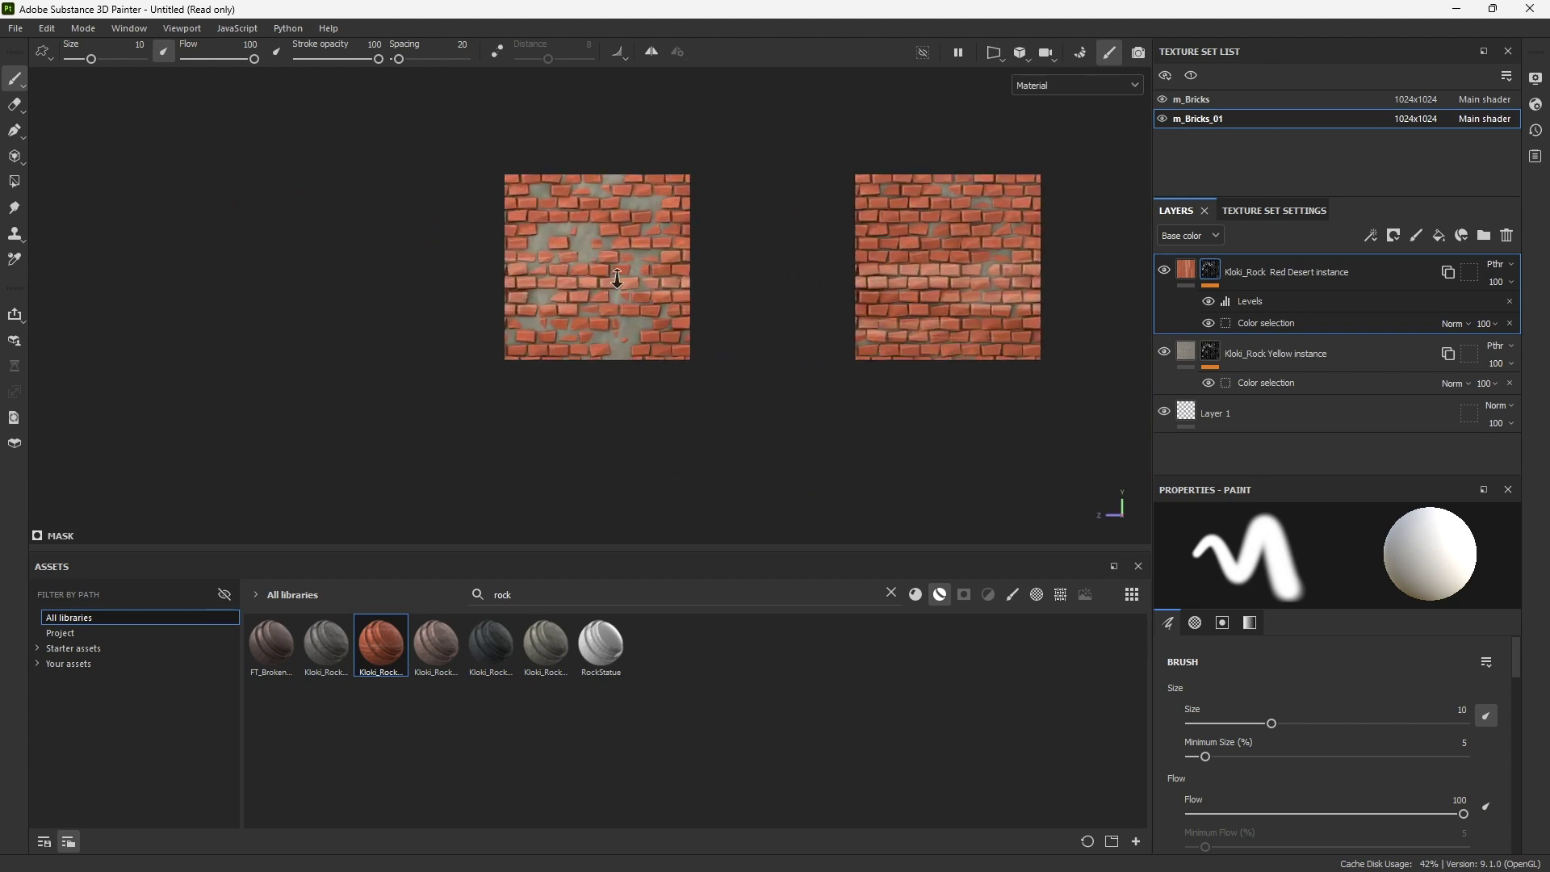
{"action": "left_click_drag", "start_coordinate": [598, 250], "coordinate": [601, 290], "text": "alt"}
{"action": "middle_click_drag", "start_coordinate": [602, 291], "coordinate": [532, 310], "text": "alt"}
{"action": "left_click_drag", "start_coordinate": [532, 310], "coordinate": [647, 329], "text": "alt"}
{"action": "scroll", "coordinate": [646, 328], "scroll_direction": "down", "scroll_amount": 2}
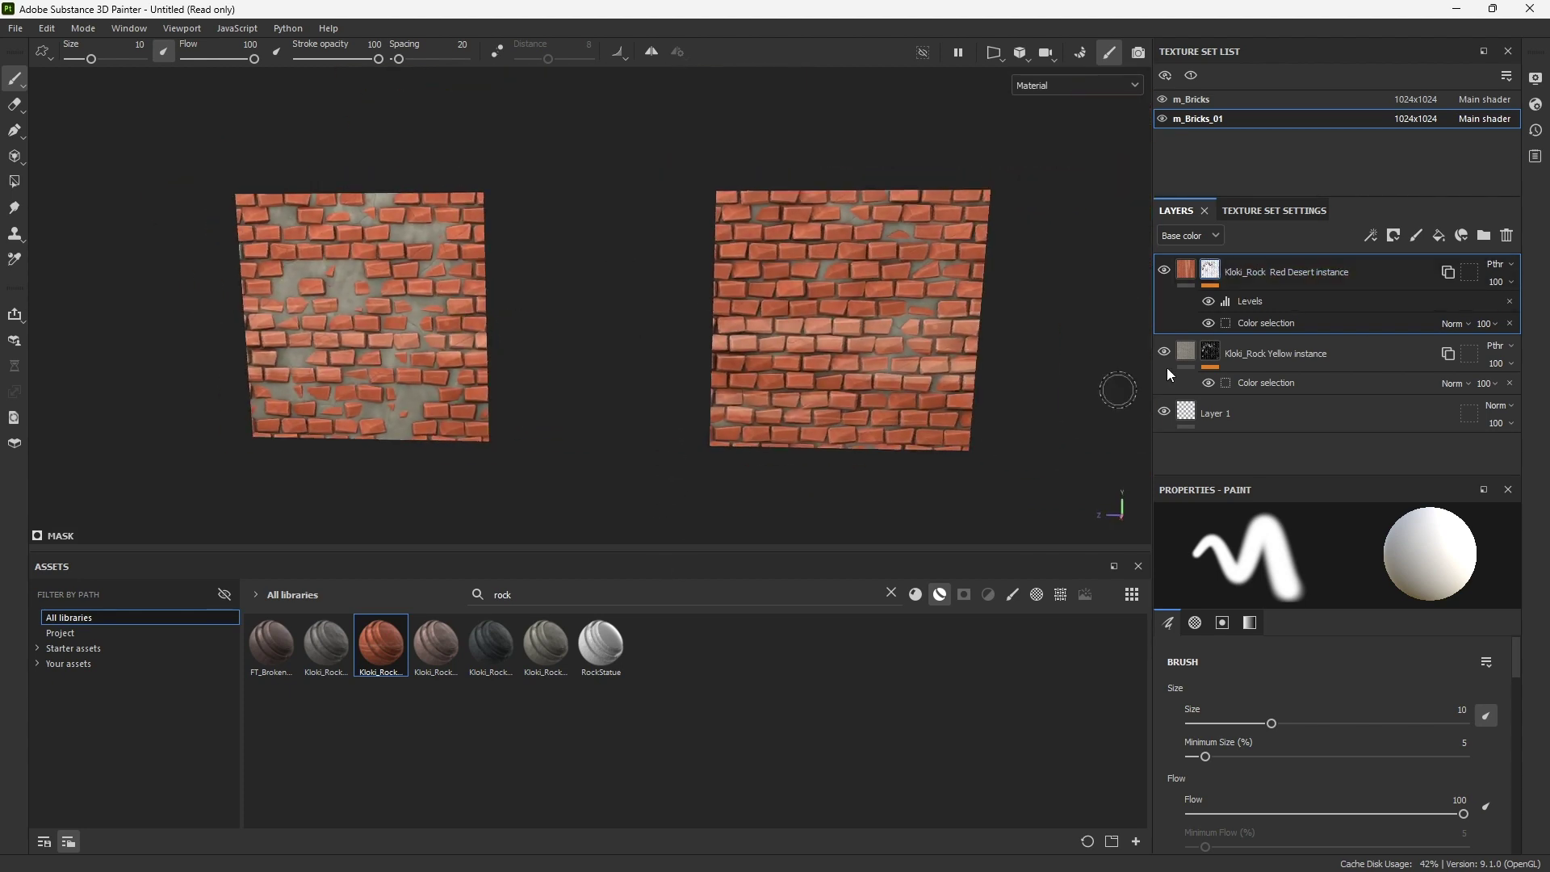
- Create a folder above the Red Desert instance in m_Bricks_01 and copy that instance's mask onto it
{"action": "left_click", "coordinate": [1438, 234]}
{"action": "key", "text": "Delete"}
{"action": "left_click", "coordinate": [1210, 285]}
{"action": "left_click", "coordinate": [1484, 235]}
{"action": "left_click", "coordinate": [1214, 309]}
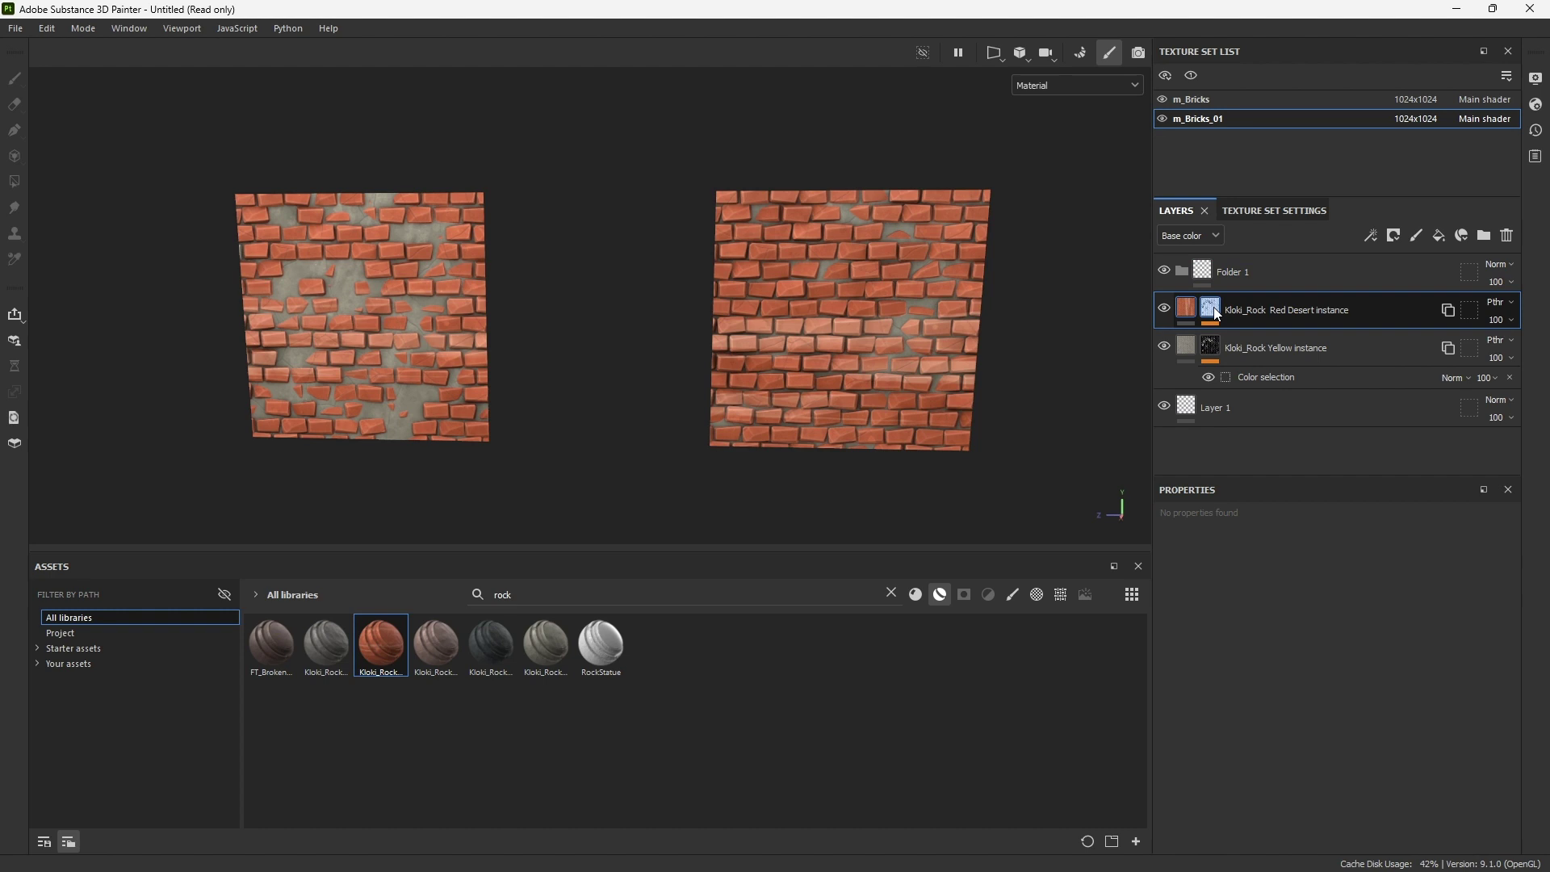
{"action": "left_click_drag", "start_coordinate": [1213, 310], "coordinate": [1219, 278], "text": "ctrl"}
- Add a fill layer inside Folder 1 and keep only its color channel enabled
{"action": "left_click", "coordinate": [1439, 235]}
{"action": "left_click_drag", "start_coordinate": [1223, 352], "coordinate": [1251, 305]}
{"action": "left_click", "coordinate": [1184, 830], "text": "alt"}
- Assign the project's Color Map from Mesh m_Bricks_01 as the fill layer's base color
{"action": "scroll", "coordinate": [1222, 796], "scroll_direction": "down", "scroll_amount": 5}
{"action": "left_click", "coordinate": [1348, 685]}
{"action": "scroll", "coordinate": [1503, 588], "scroll_direction": "down", "scroll_amount": 3}
{"action": "left_click_drag", "start_coordinate": [1406, 472], "coordinate": [19, 660]}
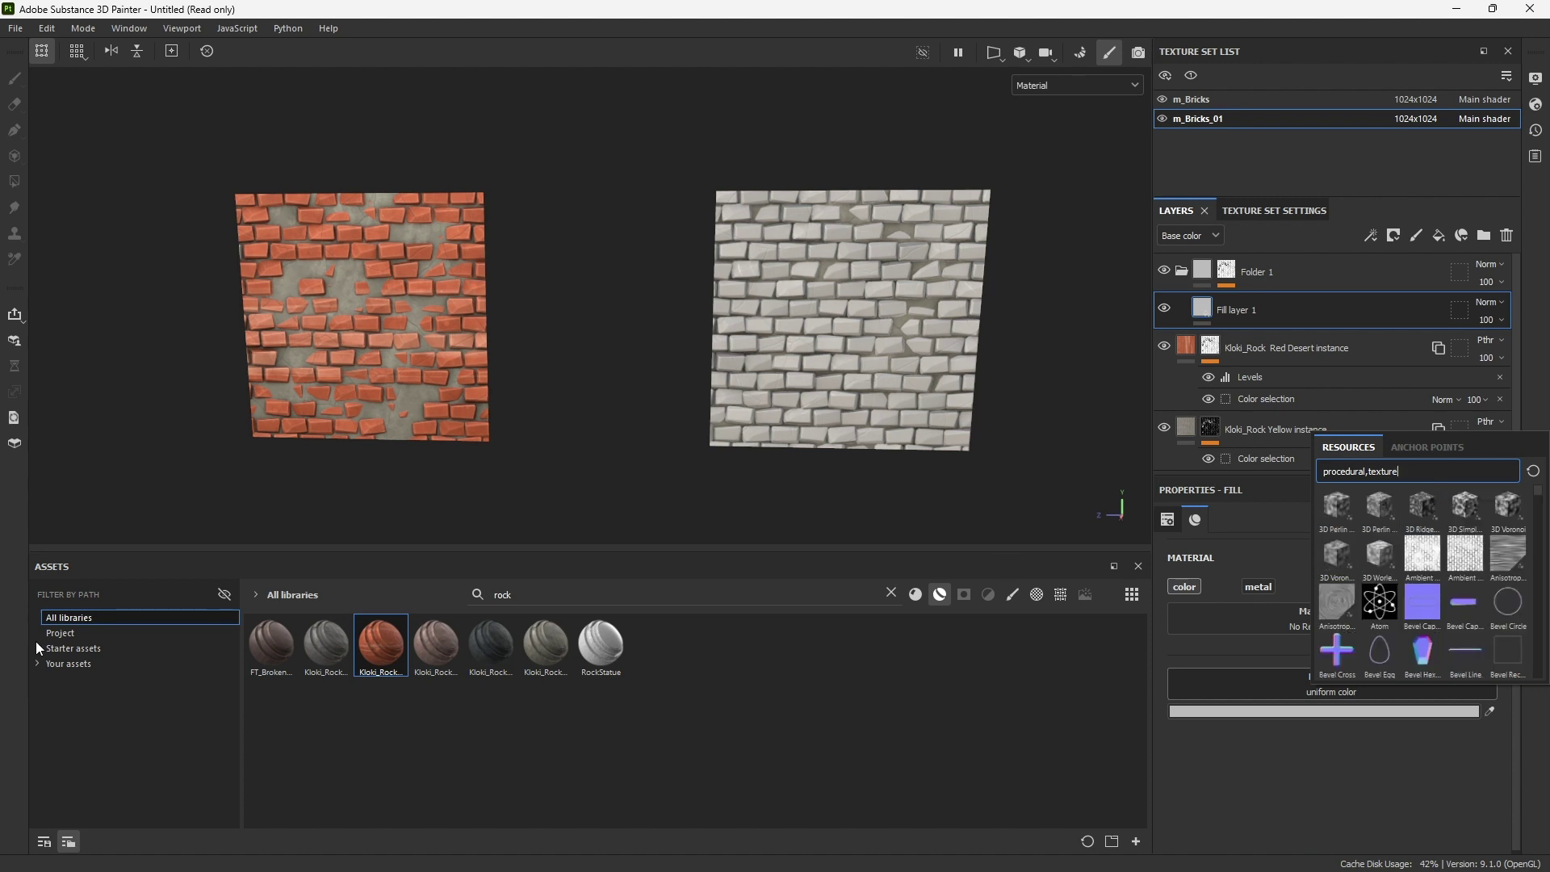
{"action": "left_click", "coordinate": [59, 633]}
{"action": "left_click", "coordinate": [891, 594]}
{"action": "left_click_drag", "start_coordinate": [430, 658], "coordinate": [1281, 685]}
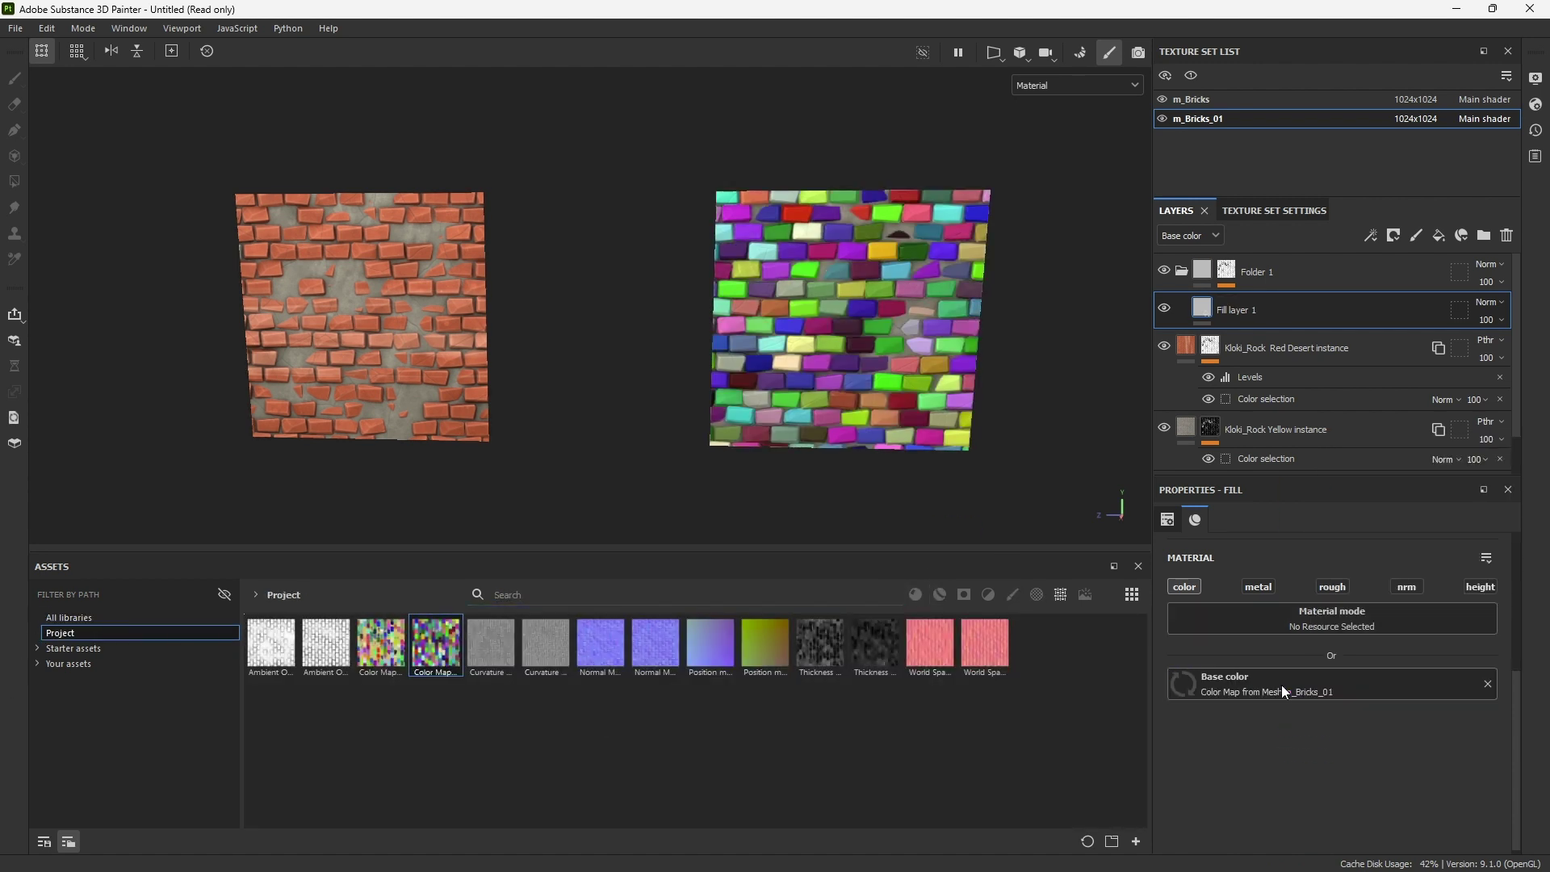
- Set the blending mode of Folder 1 in m_Bricks_01 to Overlay and its opacity to 27
{"action": "left_click", "coordinate": [1273, 274]}
{"action": "left_click", "coordinate": [1482, 269]}
{"action": "left_click", "coordinate": [1487, 306]}
{"action": "key", "text": "Down"}
{"action": "key", "text": "Down"}
{"action": "key", "text": "Down"}
{"action": "key", "text": "Down"}
{"action": "key", "text": "Down"}
{"action": "key", "text": "Down"}
{"action": "key", "text": "Down"}
{"action": "key", "text": "Down"}
{"action": "key", "text": "Down"}
{"action": "key", "text": "Down"}
{"action": "key", "text": "Down"}
{"action": "key", "text": "Down"}
{"action": "key", "text": "Down"}
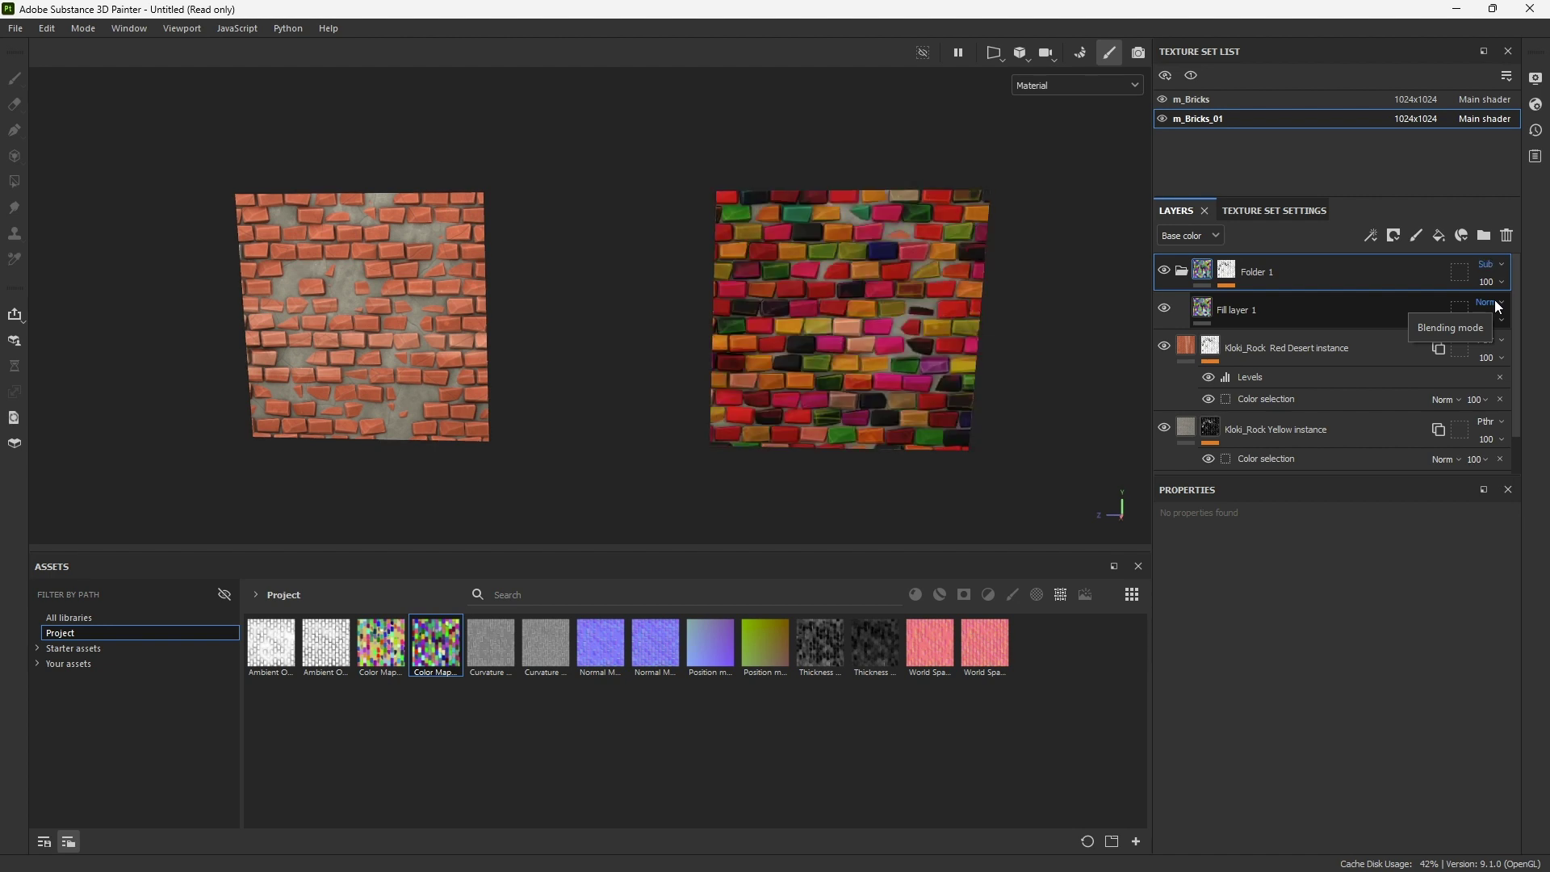
{"action": "key", "text": "Down"}
{"action": "key", "text": "Up"}
{"action": "left_click", "coordinate": [1493, 282]}
{"action": "mouse_move", "coordinate": [1494, 313]}
{"action": "left_mouse_down"}
{"action": "mouse_move", "coordinate": [1471, 317]}
{"action": "mouse_move", "coordinate": [1490, 315]}
{"action": "left_mouse_up"}
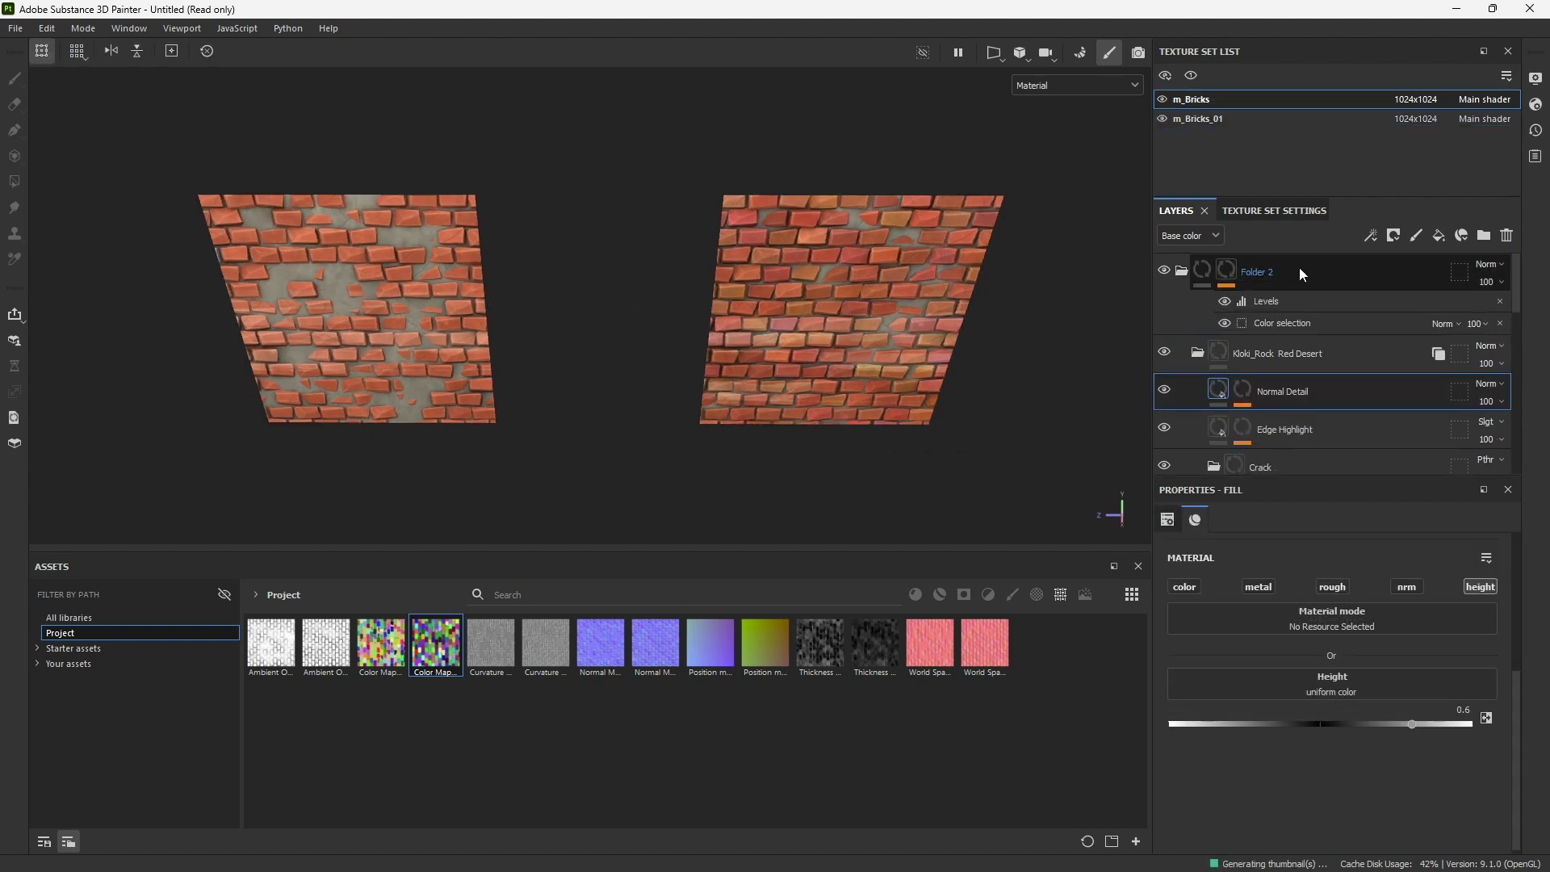
- Paste the Overlay folder with its fill layer above Folder 2 in the m_Bricks layer stack
{"action": "left_click", "coordinate": [1300, 270]}
{"action": "key", "text": "ctrl+v"}
- Examine the color variation between individual bricks on both walls from different angles and distances
{"action": "left_click_drag", "start_coordinate": [732, 342], "coordinate": [581, 242], "text": "alt"}
{"action": "right_click_drag", "start_coordinate": [581, 242], "coordinate": [440, 89], "text": "alt"}
{"action": "left_click_drag", "start_coordinate": [491, 230], "coordinate": [422, 305], "text": "alt"}
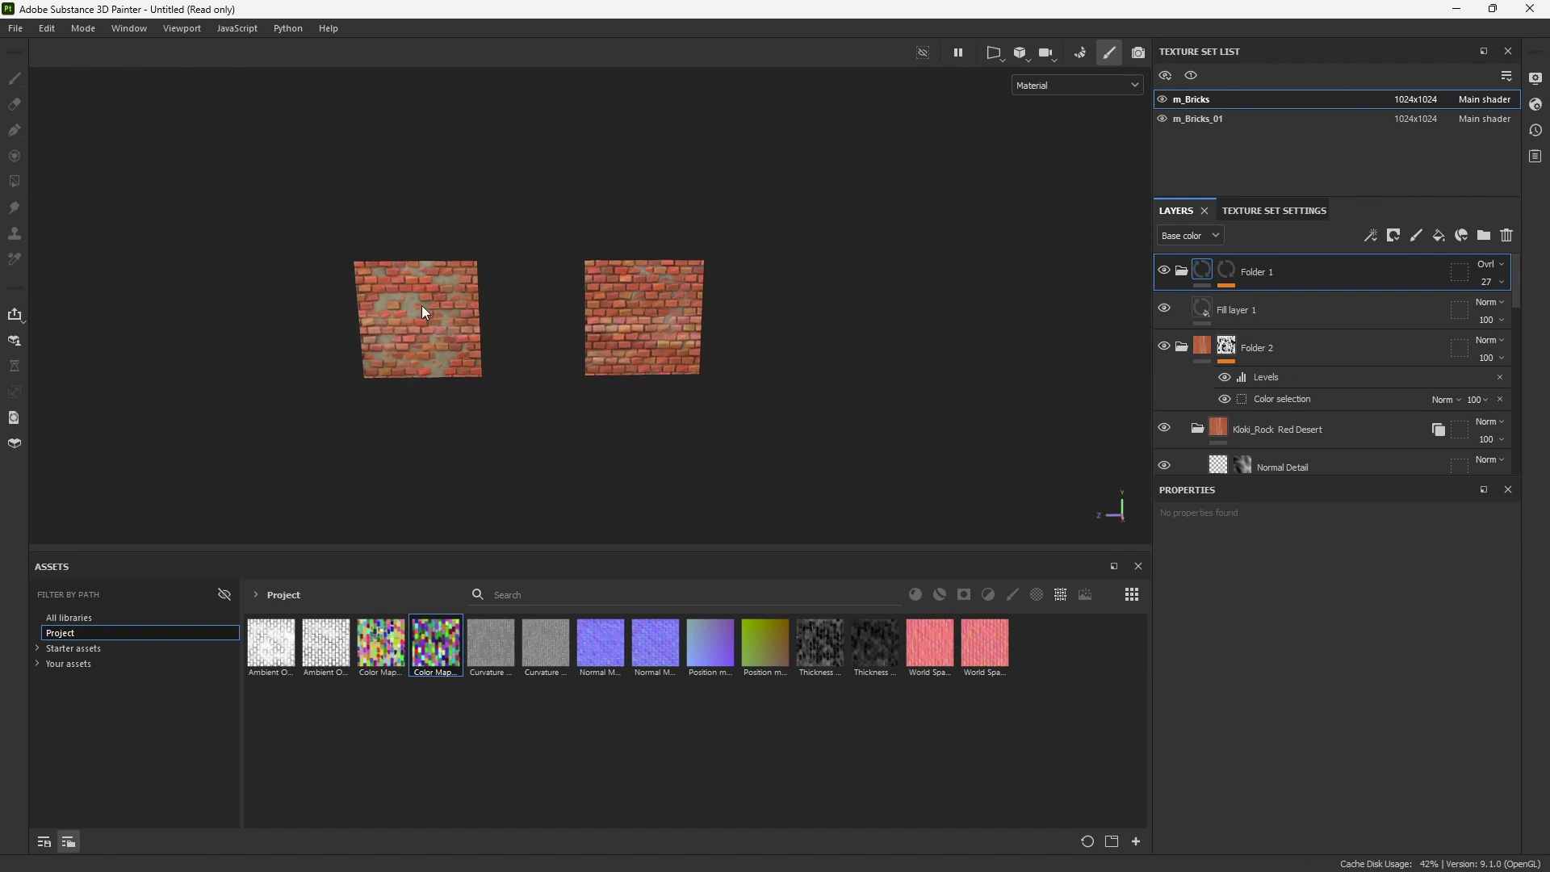
{"action": "middle_click_drag", "start_coordinate": [424, 311], "coordinate": [513, 331], "text": "alt"}
{"action": "scroll", "coordinate": [521, 346], "scroll_direction": "up", "scroll_amount": 6}
{"action": "left_click_drag", "start_coordinate": [522, 345], "coordinate": [538, 328], "text": "alt"}
{"action": "middle_click_drag", "start_coordinate": [617, 328], "coordinate": [414, 330], "text": "alt"}
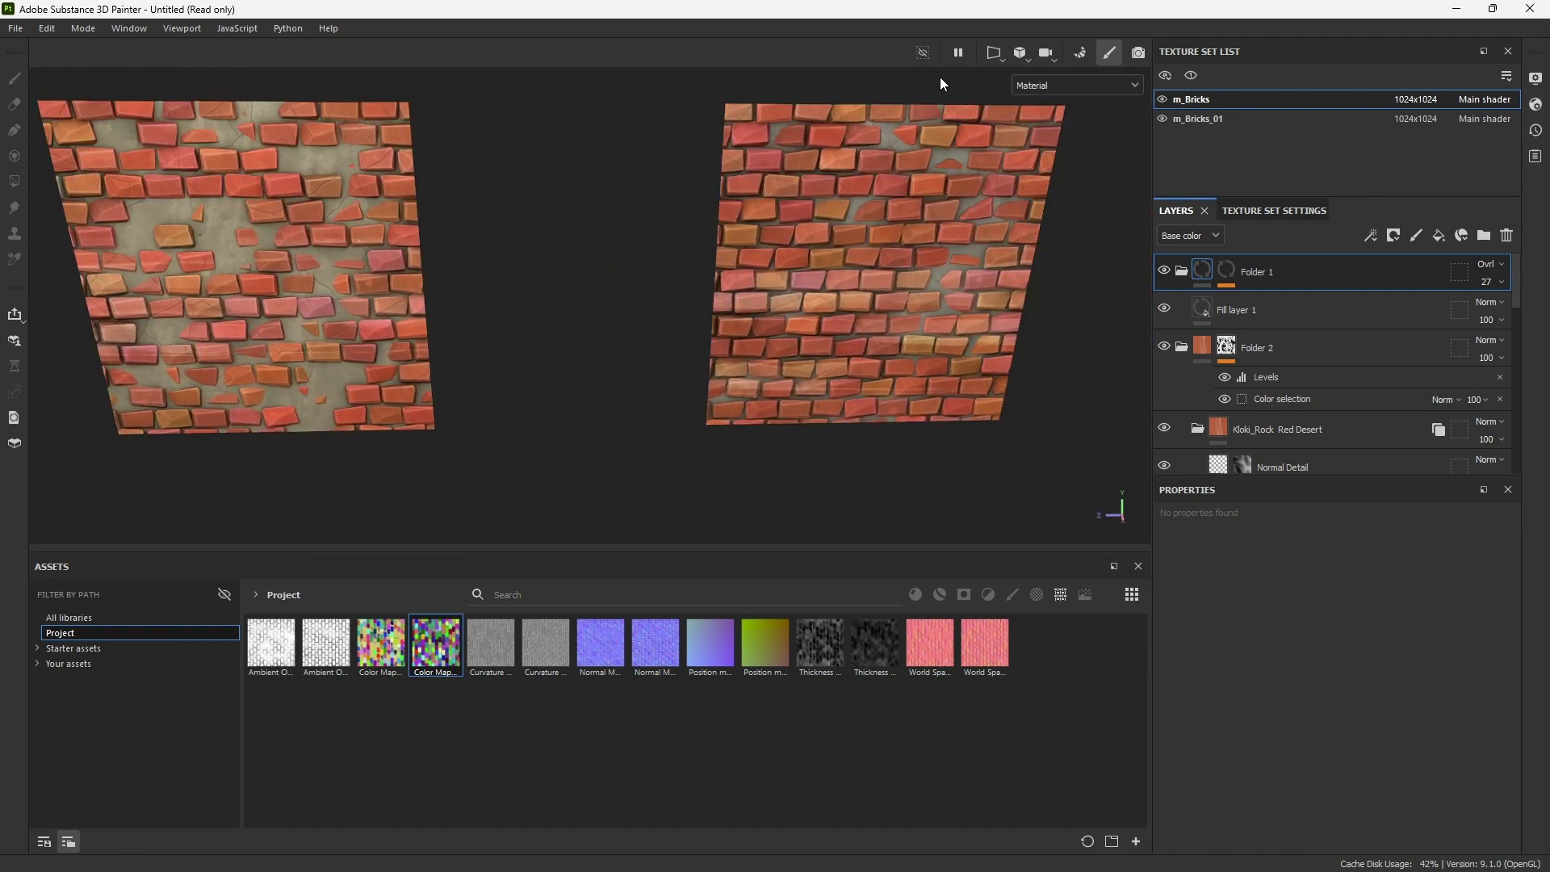
{"action": "left_click", "coordinate": [1064, 79]}
{"action": "left_click_drag", "start_coordinate": [688, 240], "coordinate": [685, 216], "text": "alt+shift"}
{"action": "middle_click_drag", "start_coordinate": [685, 216], "coordinate": [571, 206], "text": "alt"}
{"action": "right_click_drag", "start_coordinate": [570, 206], "coordinate": [630, 289], "text": "alt"}
{"action": "left_click_drag", "start_coordinate": [629, 289], "coordinate": [735, 278], "text": "alt"}
{"action": "middle_click_drag", "start_coordinate": [735, 278], "coordinate": [714, 287], "text": "alt"}
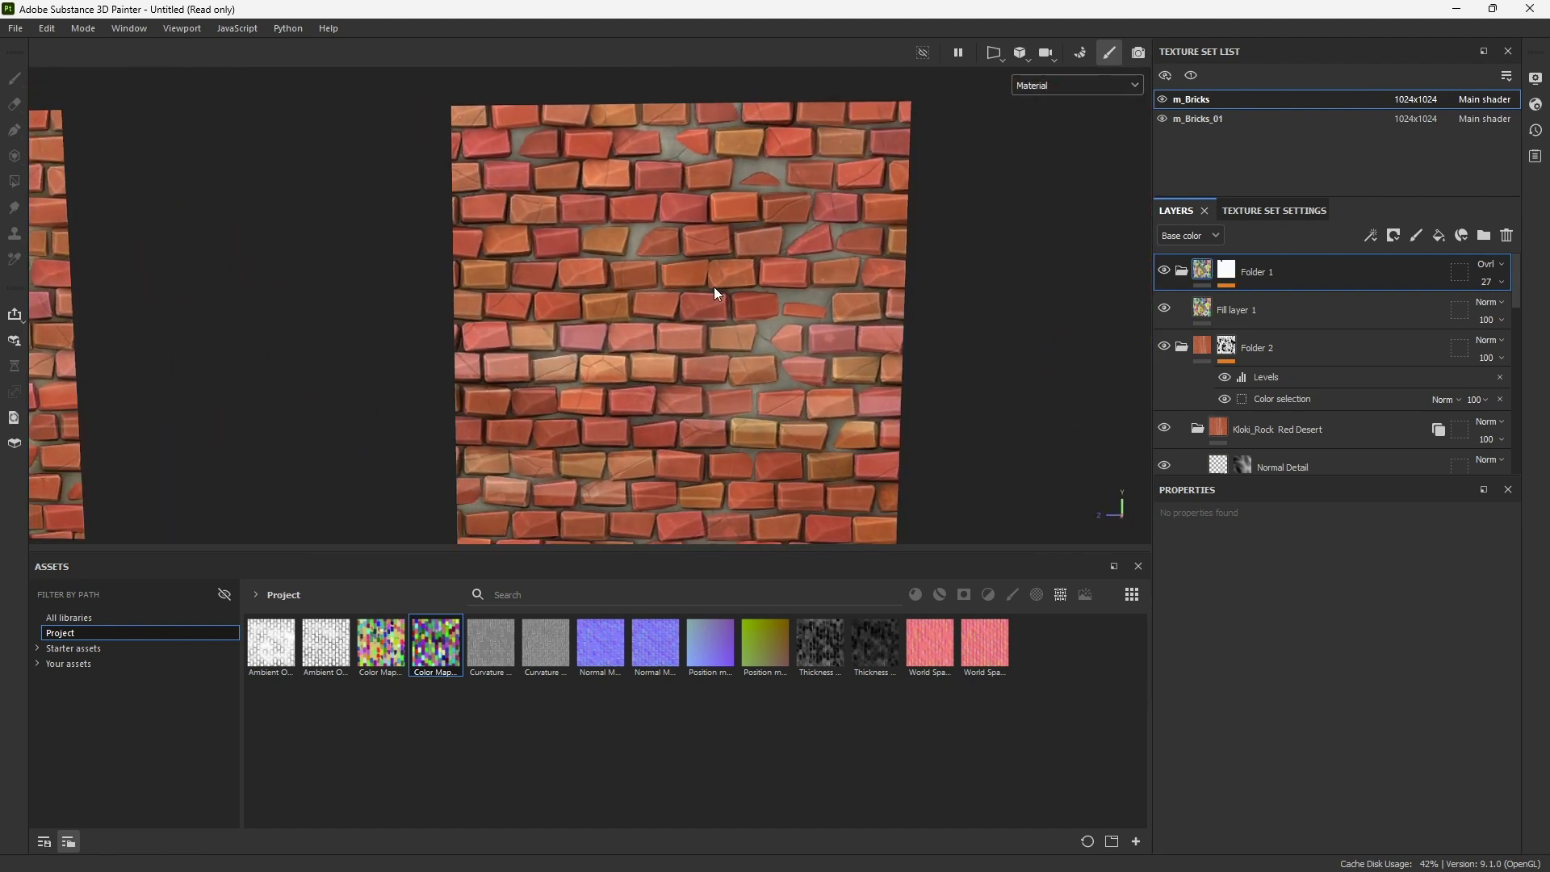
{"action": "left_click", "coordinate": [713, 287]}
{"action": "left_click_drag", "start_coordinate": [713, 287], "coordinate": [727, 301], "text": "alt"}
{"action": "right_click_drag", "start_coordinate": [727, 301], "coordinate": [686, 250], "text": "alt"}
- Display only the Base color channel and view both brick walls
{"action": "left_click", "coordinate": [1064, 89]}
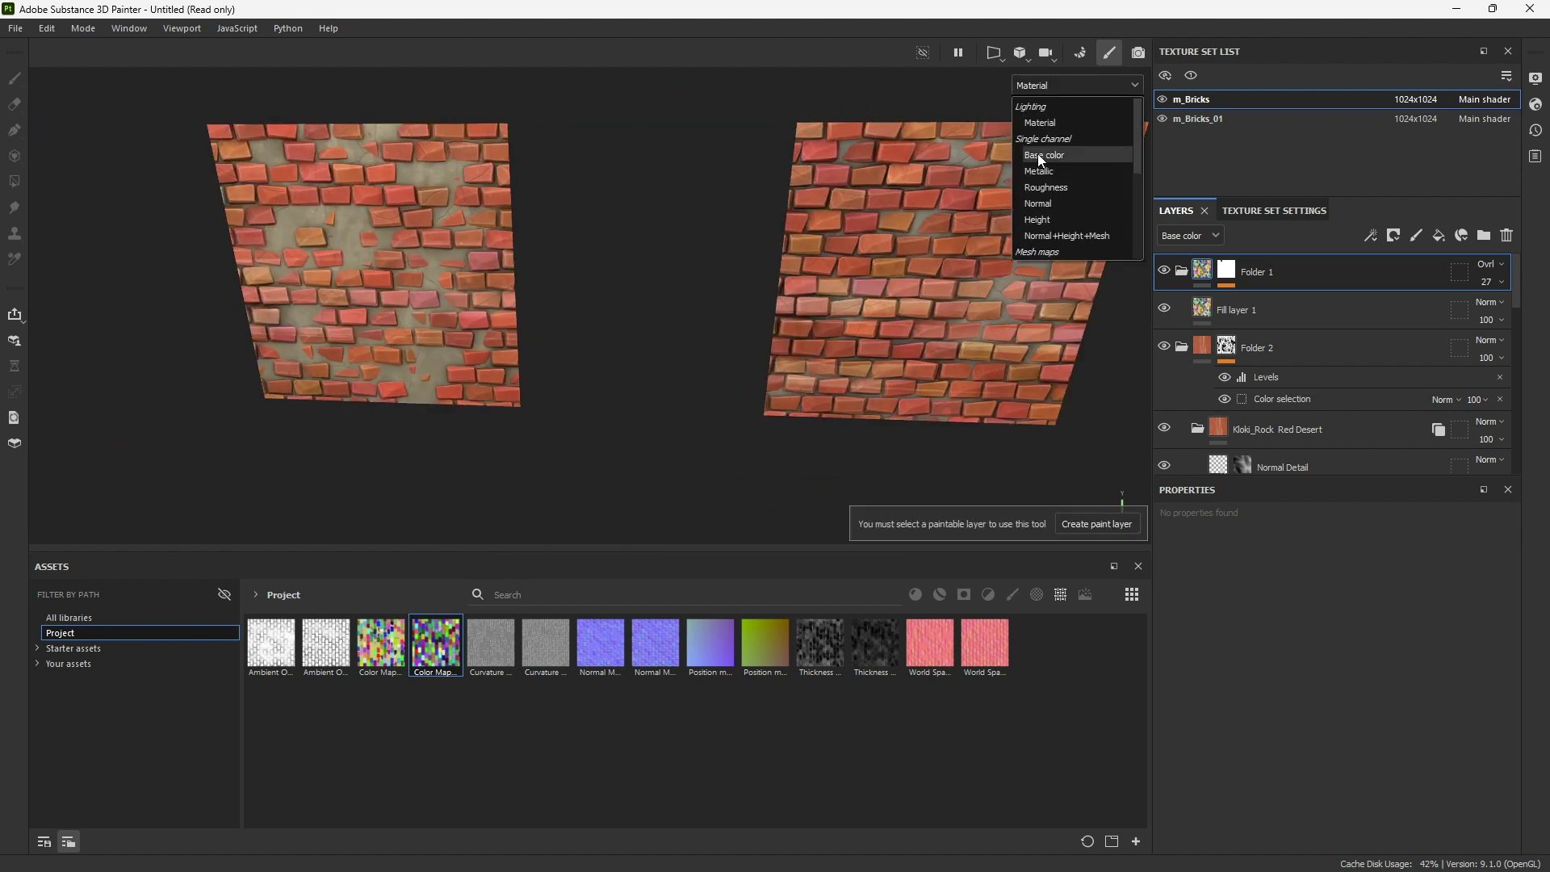
{"action": "left_click", "coordinate": [1040, 156]}
{"action": "right_click_drag", "start_coordinate": [815, 285], "coordinate": [744, 279], "text": "alt"}
{"action": "left_click_drag", "start_coordinate": [744, 280], "coordinate": [533, 263], "text": "alt"}
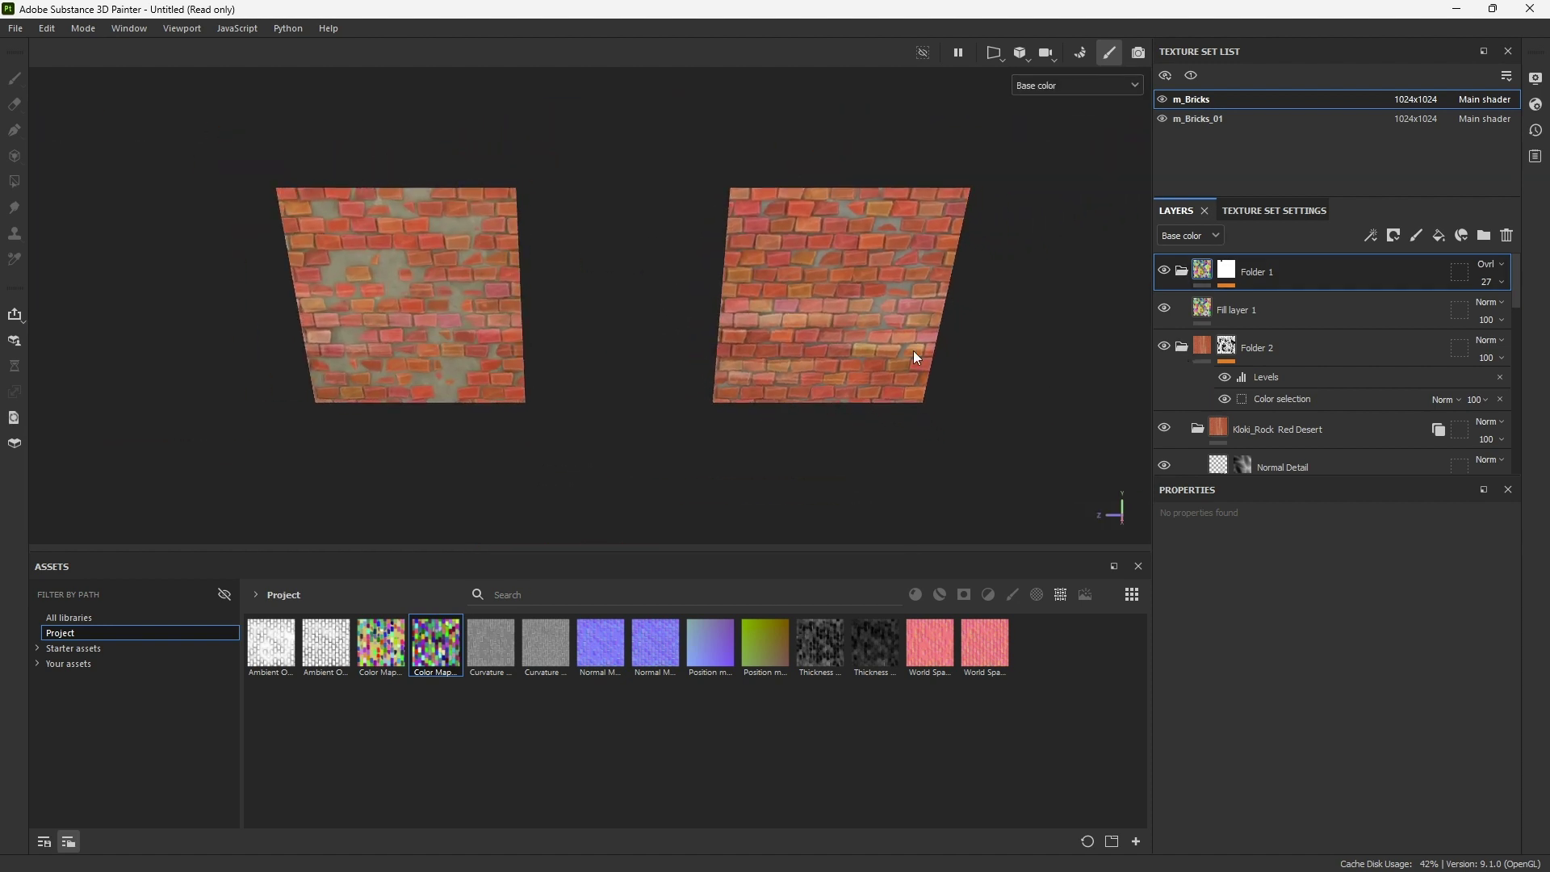
- Check the m_Bricks Detail Lines layer by toggling its visibility, and set its opacity to 33 in Material display
{"action": "scroll", "coordinate": [1199, 330], "scroll_direction": "down", "scroll_amount": 5}
{"action": "scroll", "coordinate": [1186, 334], "scroll_direction": "down", "scroll_amount": 4}
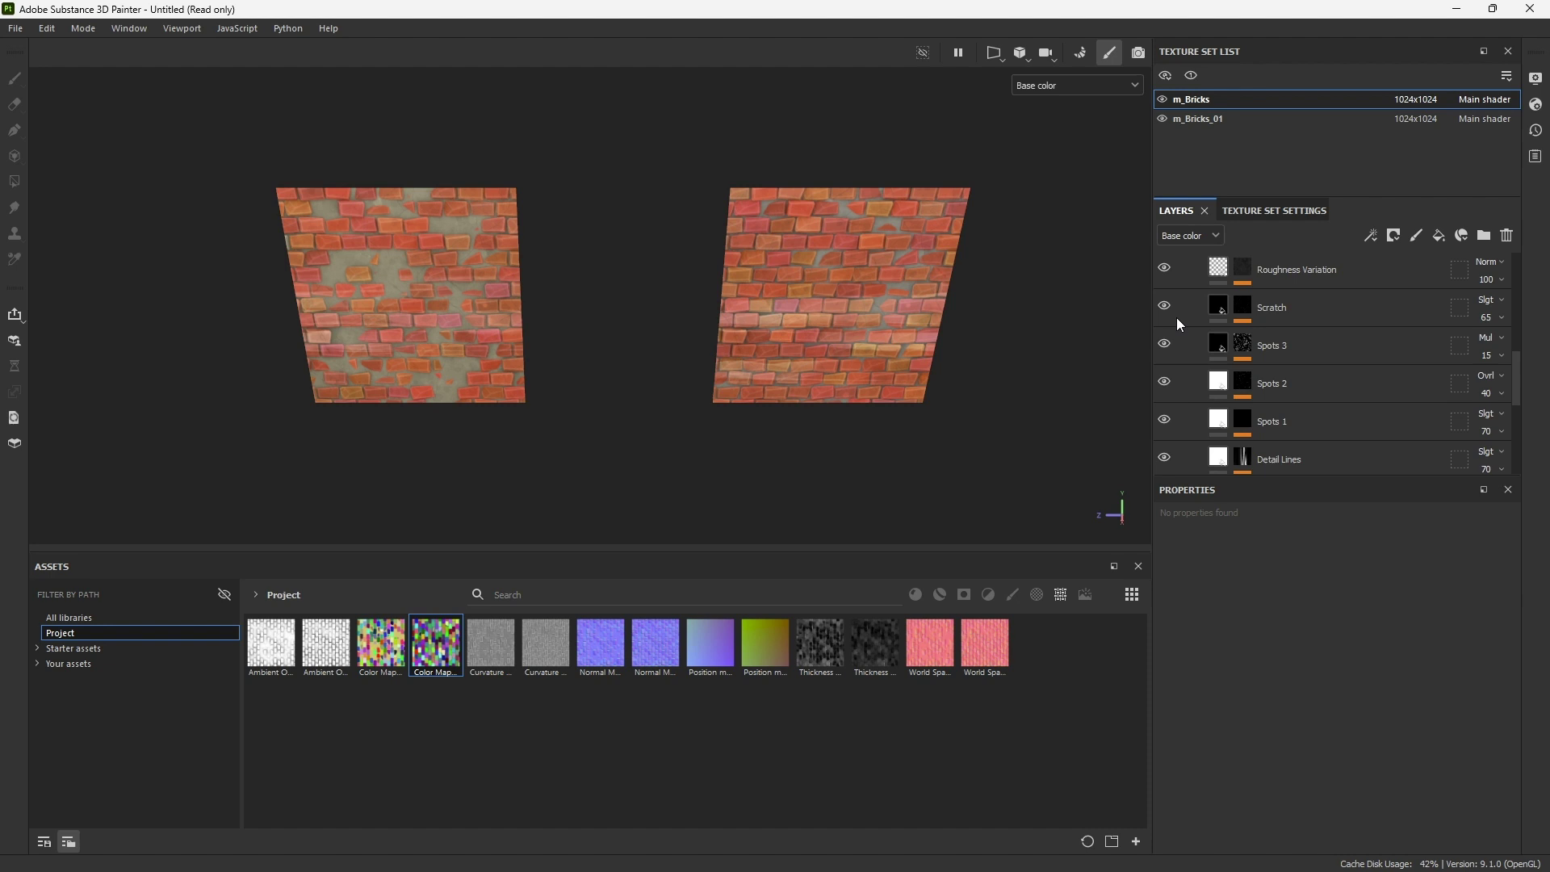
{"action": "scroll", "coordinate": [1177, 323], "scroll_direction": "down", "scroll_amount": 1}
{"action": "left_click", "coordinate": [1164, 409]}
{"action": "left_click", "coordinate": [1164, 409]}
{"action": "key", "text": "m"}
{"action": "left_click", "coordinate": [1492, 420]}
{"action": "left_click_drag", "start_coordinate": [1508, 449], "coordinate": [1492, 452]}
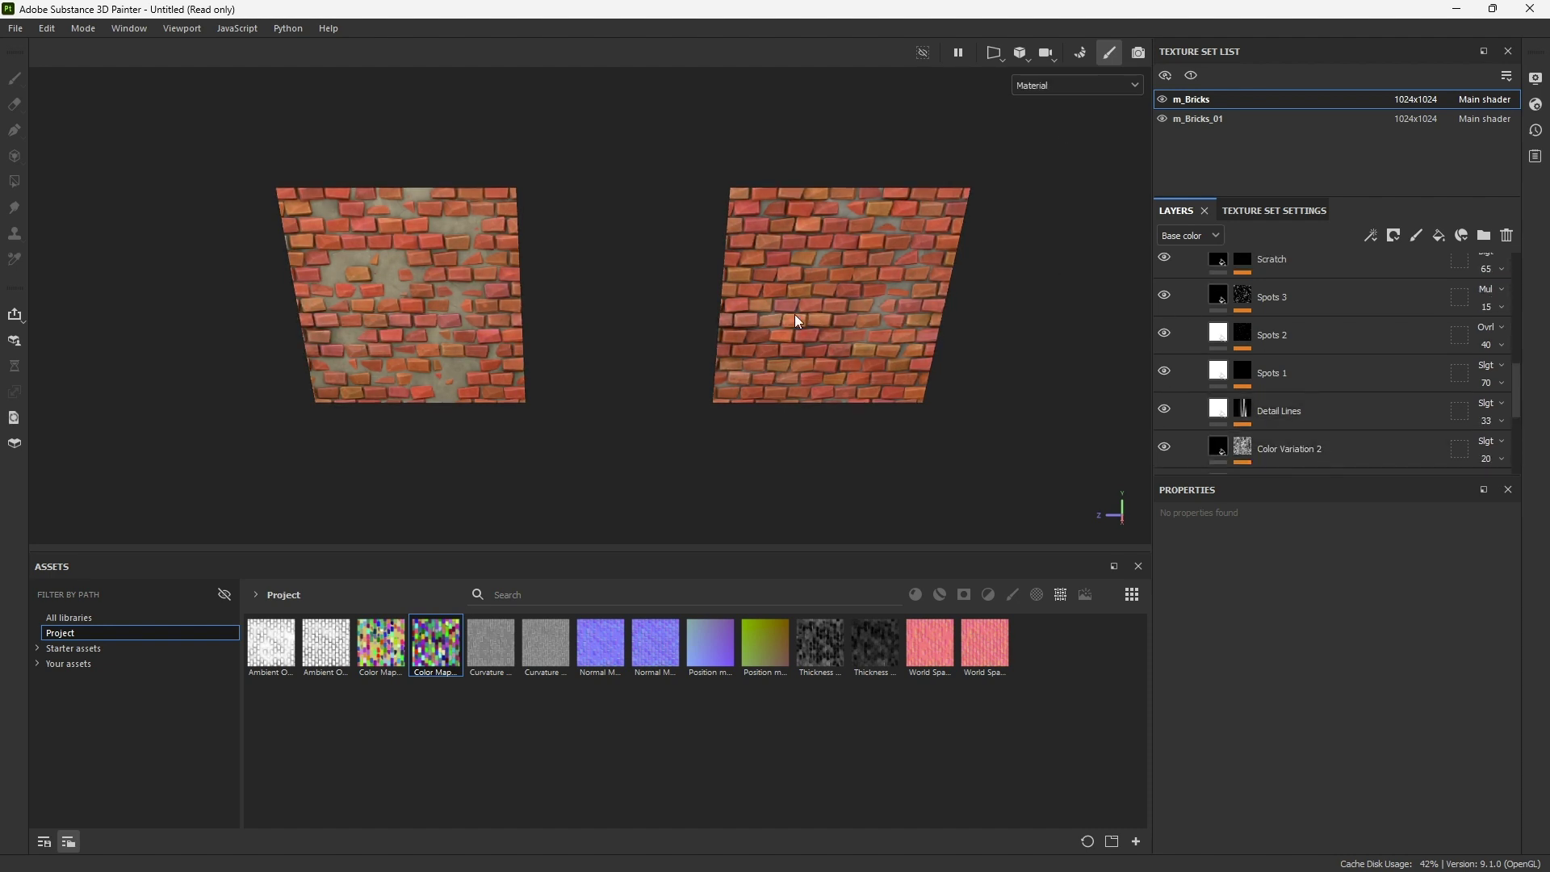
- Frame both brick walls in the viewport and switch to the m_Bricks_01 texture set
{"action": "key", "text": "f"}
{"action": "left_click", "coordinate": [1211, 119]}
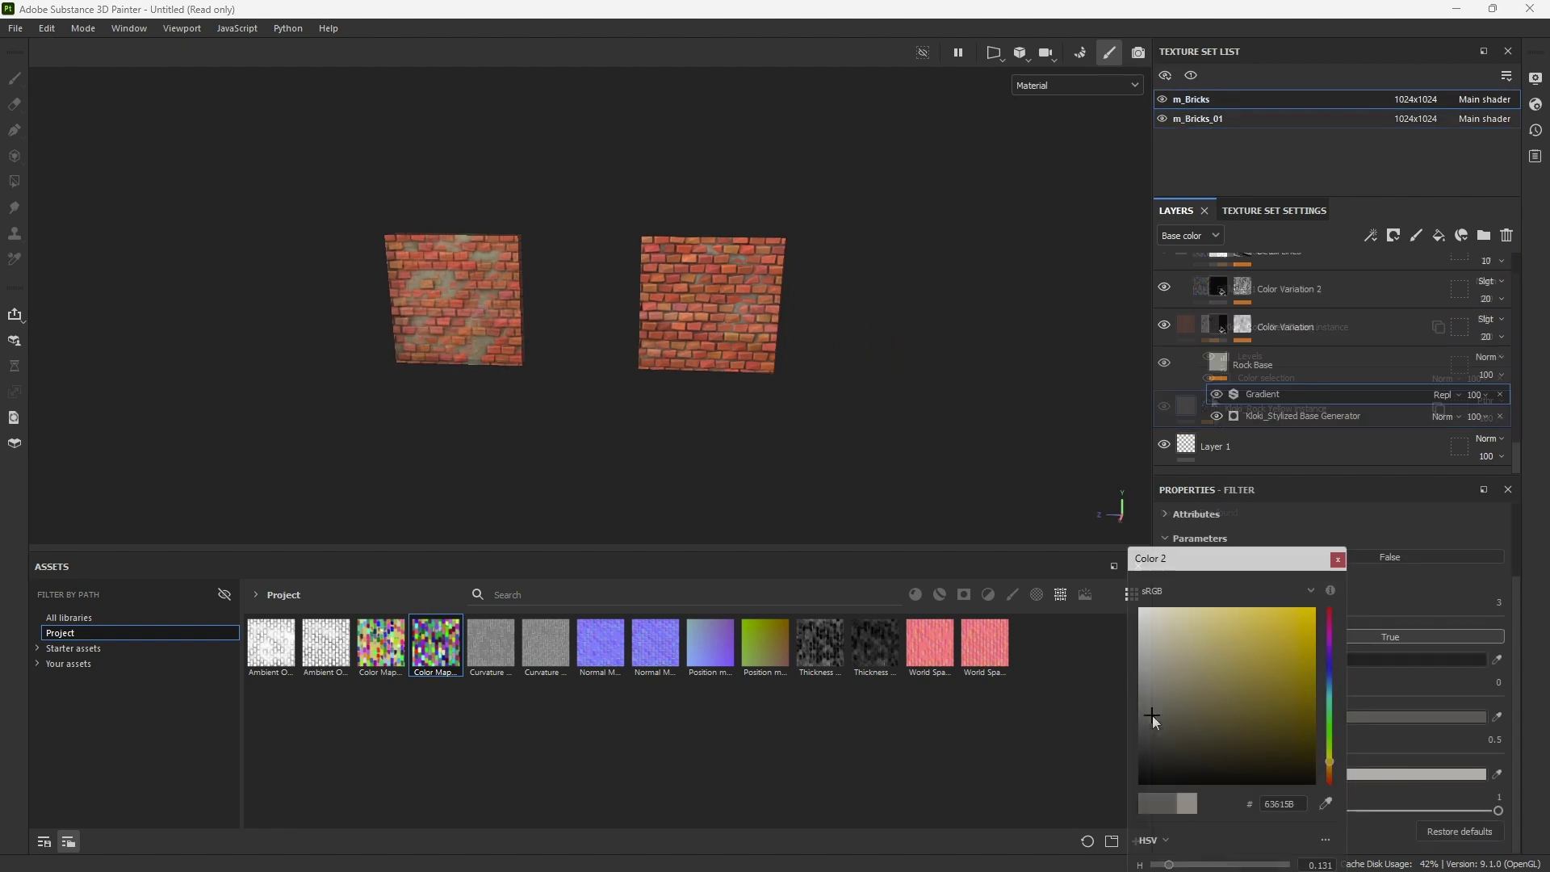